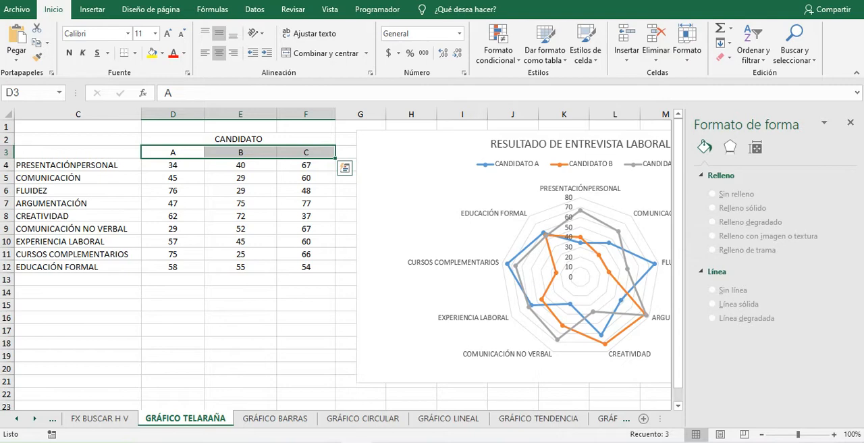
Step: Close the shape formatting pane, open the FX BUSCAR H V sheet and select the year cell N21
click(850, 122)
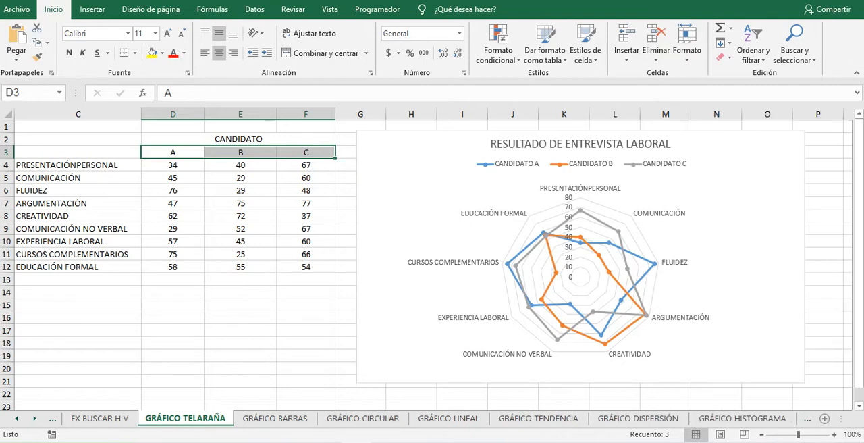
click(100, 418)
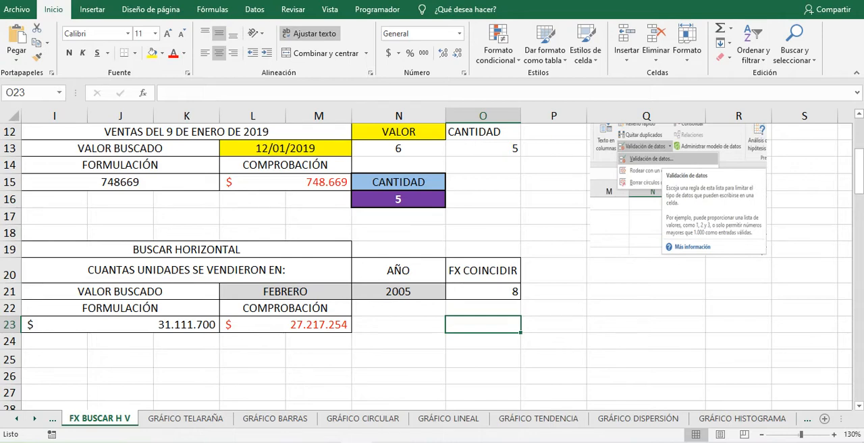
click(399, 291)
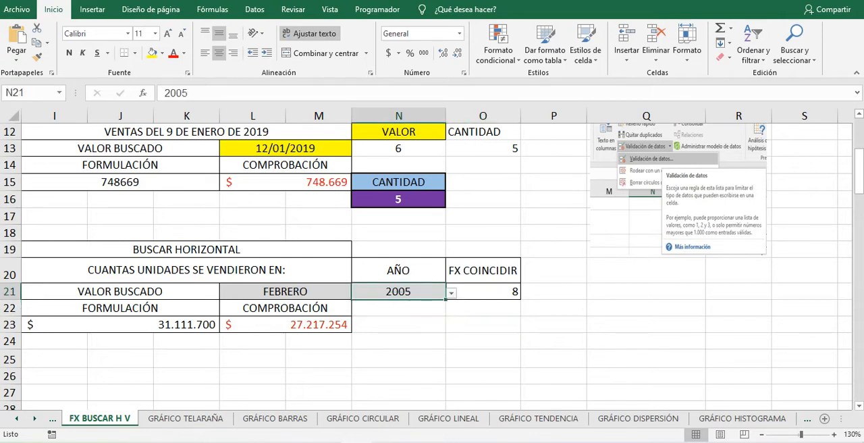
scroll(432, 267, up, 2)
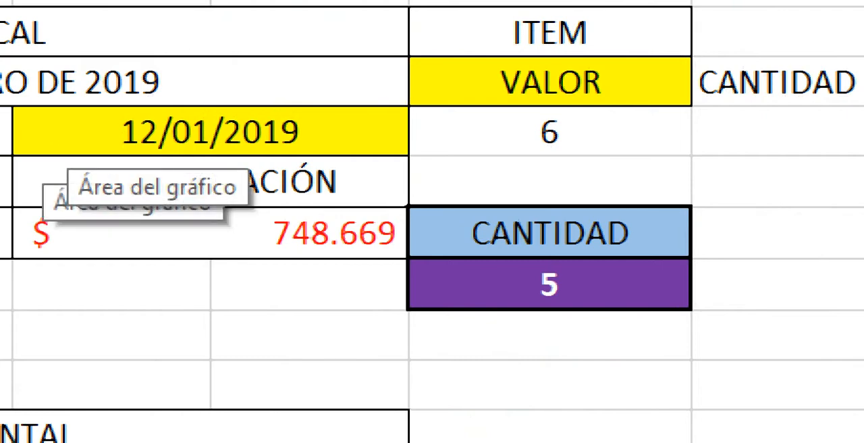
Step: Choose VALOR from the drop-down list of the ITEM cell in the vertical lookup table
click(550, 82)
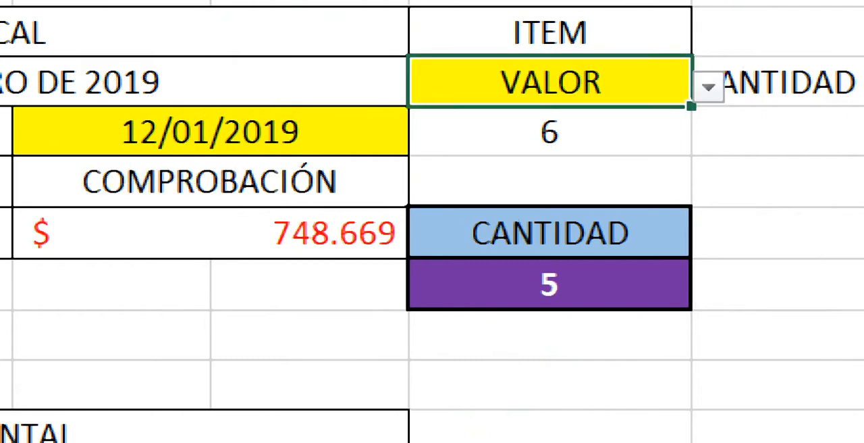
click(708, 87)
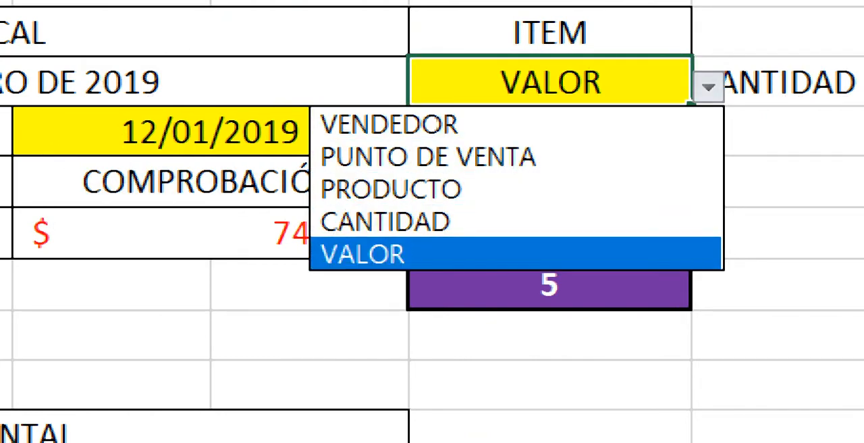
click(517, 254)
Step: Inspect the COINCIDIR formula in cell O13 beneath CANTIDAD without changing it, and return to the GRÁFICO TELARAÑA sheet
click(550, 285)
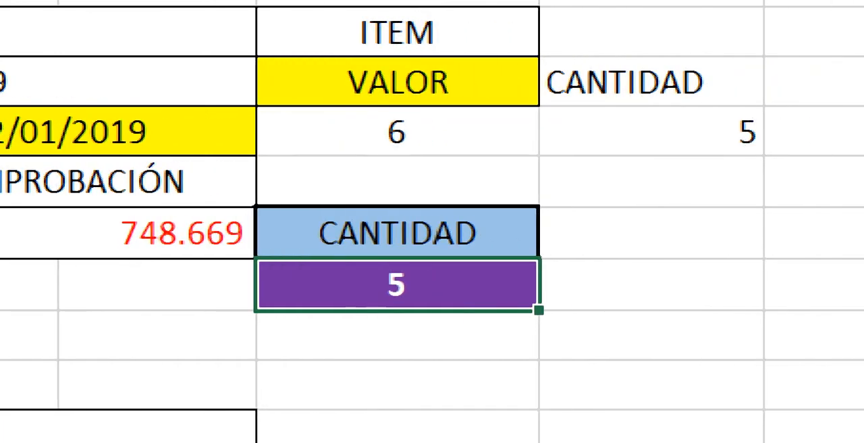
click(652, 132)
key(F2)
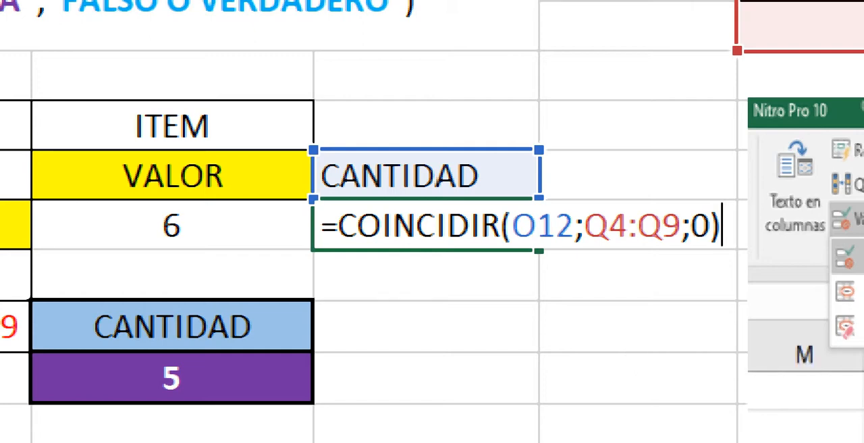
key(Return)
click(852, 218)
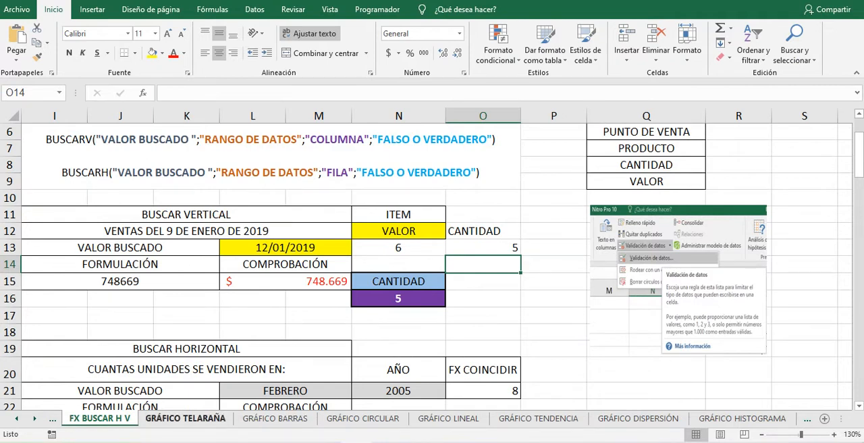
click(186, 418)
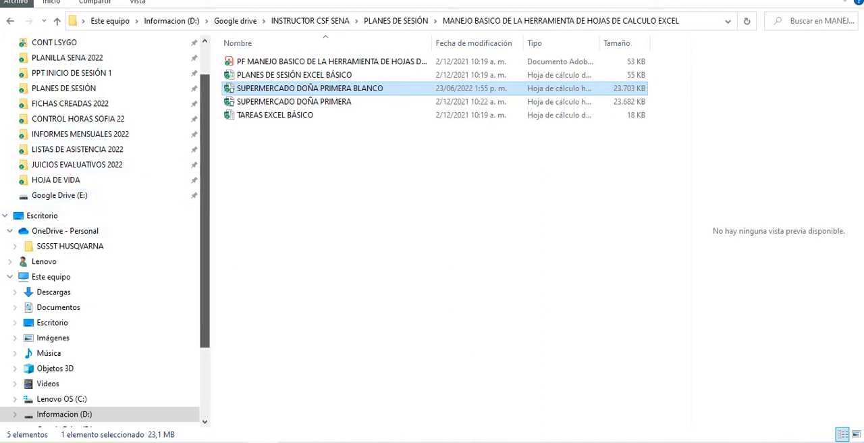
Step: Switch to File Explorer and open the FICHA TISSINI workbook from the Descargas folder
scroll(67, 108, up, 2)
click(48, 63)
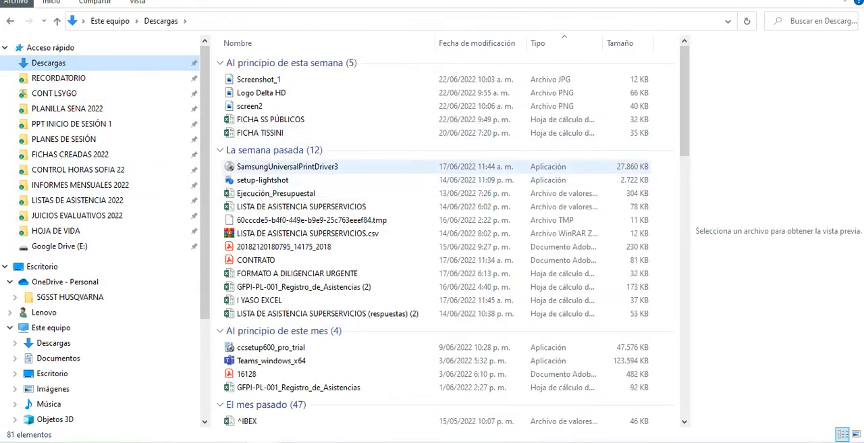
click(263, 133)
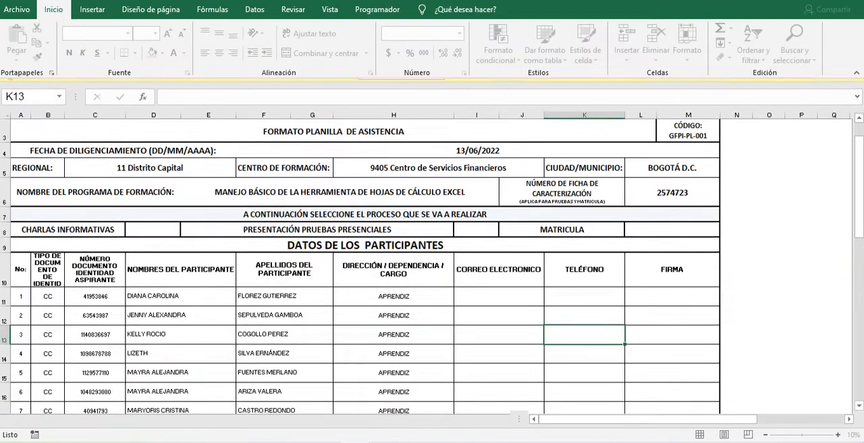
Step: Look through the participant list on the ficha tissini sheet and collapse the ribbon
scroll(146, 285, down, 1)
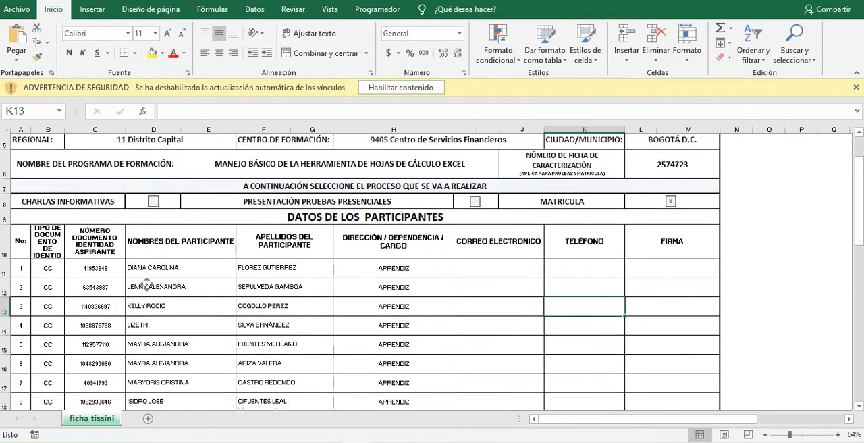
scroll(146, 285, down, 2)
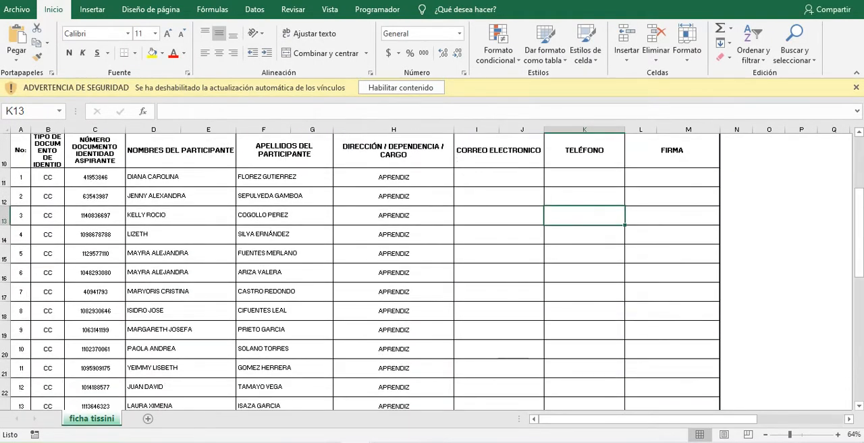
scroll(274, 315, up, 2)
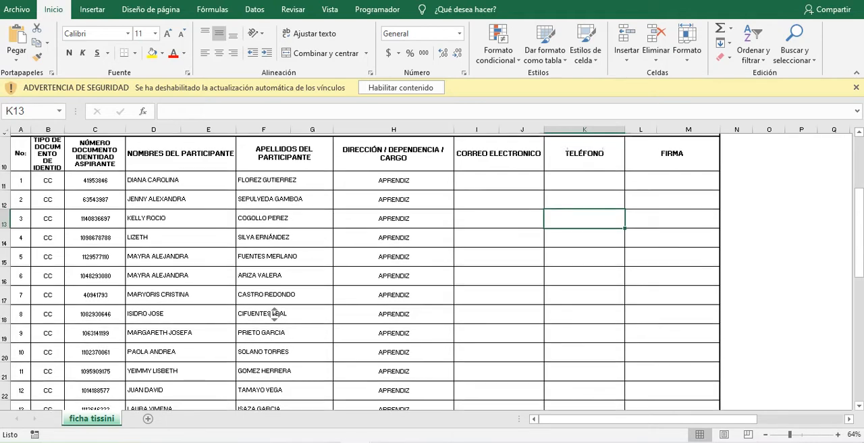
scroll(274, 314, up, 1)
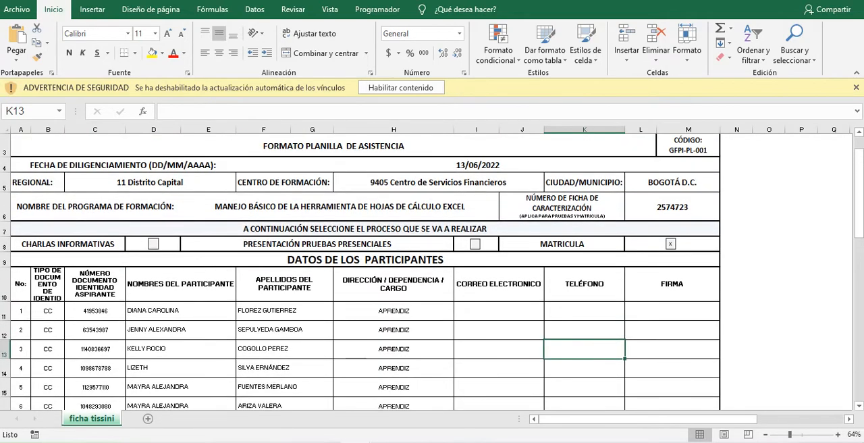
key(ctrl+F1)
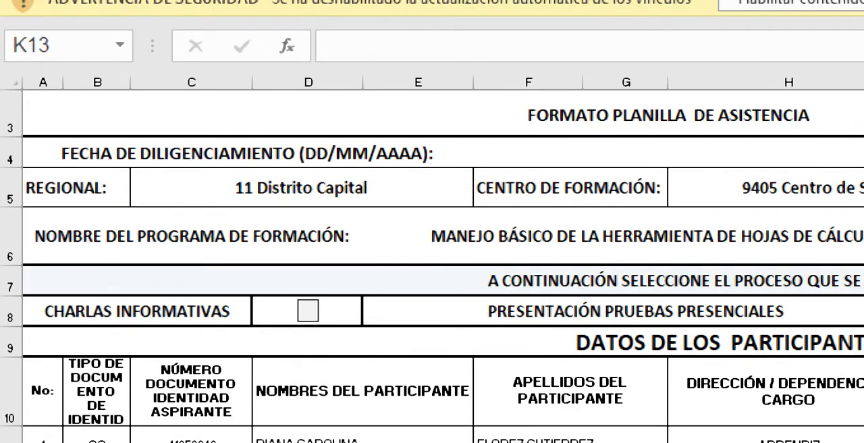
Step: Review the attendance form's heading and the first rows of its DIRECCIÓN / DEPENDENCIA / CARGO, CORREO ELECTRONICO and TELÉFONO columns
scroll(200, 303, up, 3)
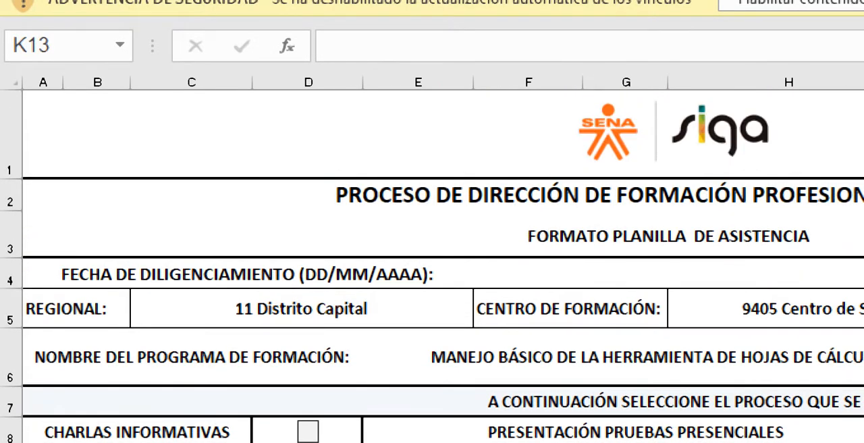
click(599, 195)
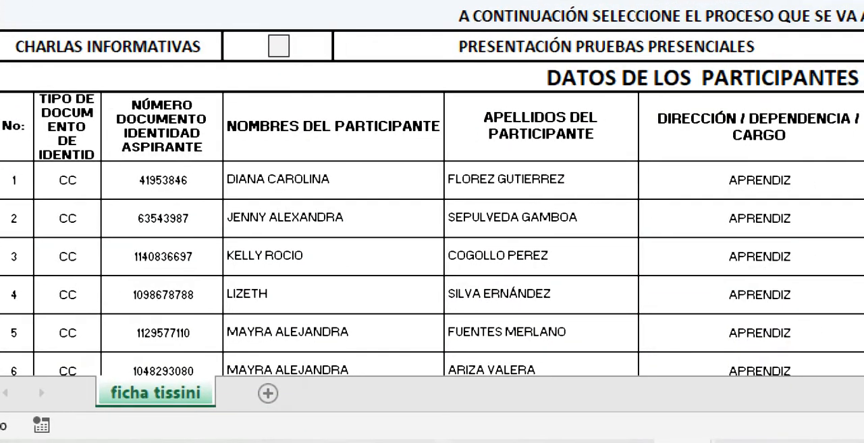
click(550, 180)
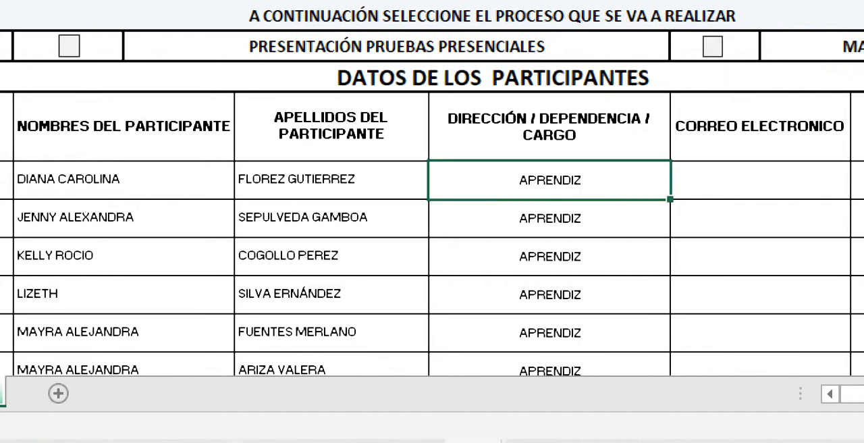
click(760, 218)
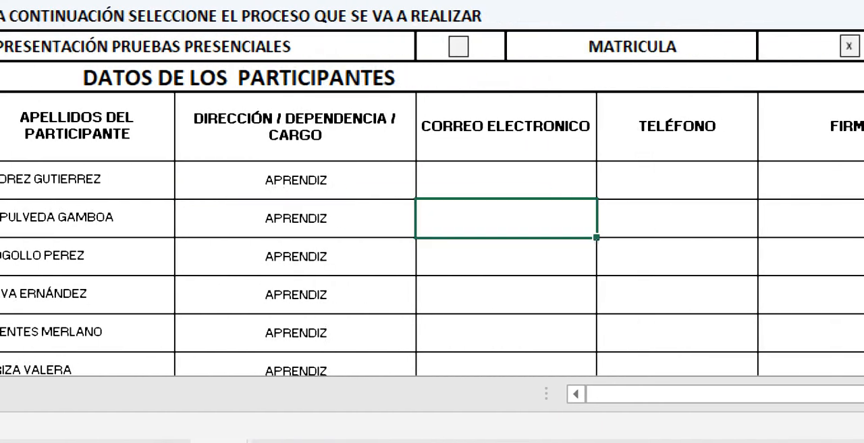
click(677, 180)
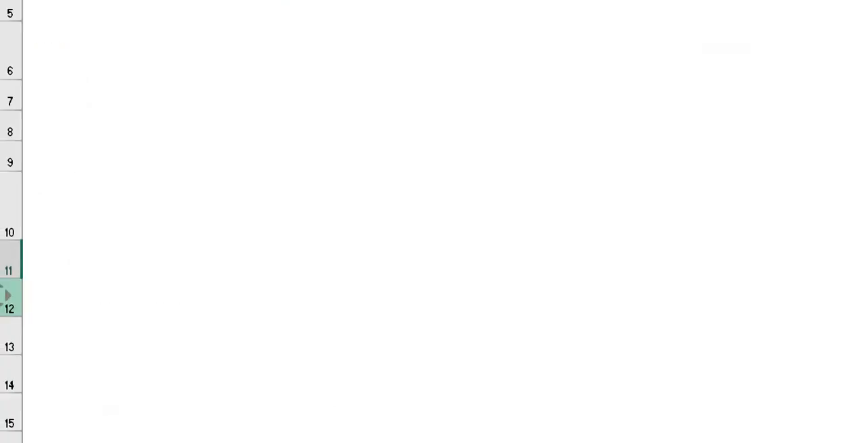
Step: Go back from the empty columns to cell A1 at the start of the attendance form
scroll(1, 295, down, 1)
scroll(1, 295, up, 1)
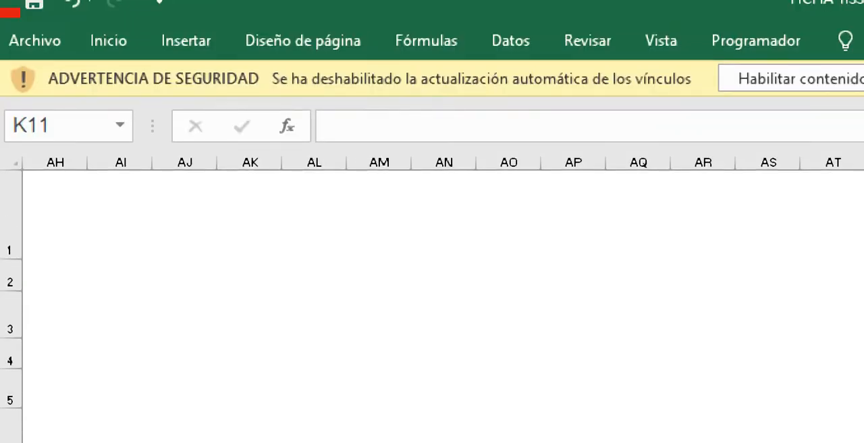
click(60, 126)
text(a1)
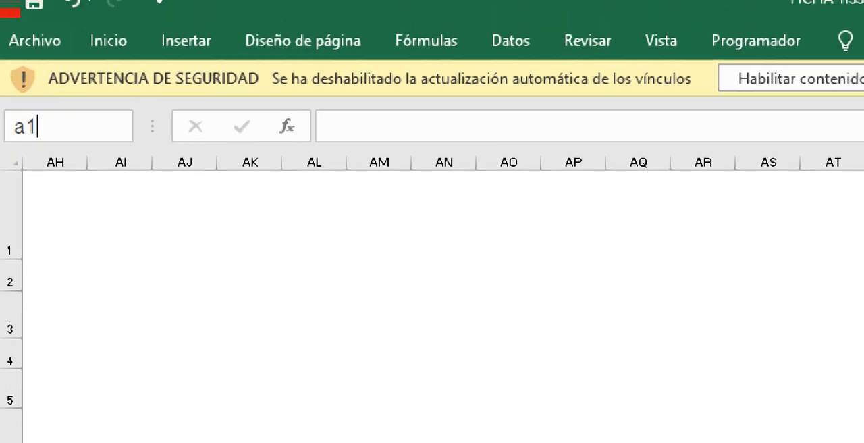
key(Return)
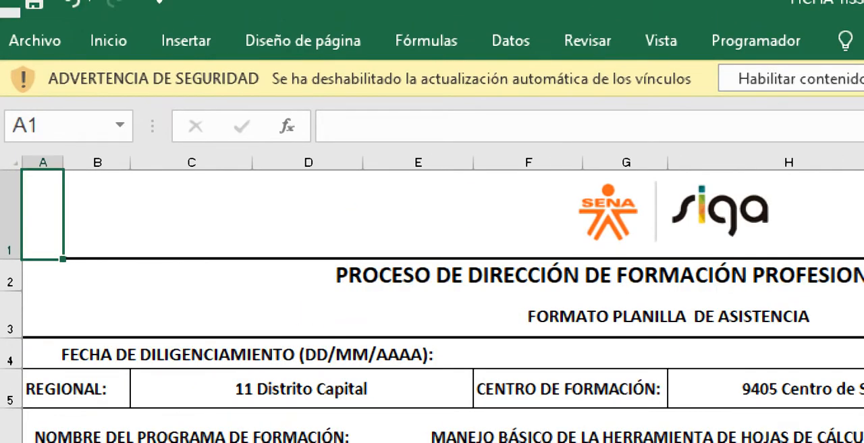
Step: Examine the attendance form's header block, the DATOS DE LOS PARTICIPANTES row and the first participant's document number cell
scroll(578, 361, right, 10)
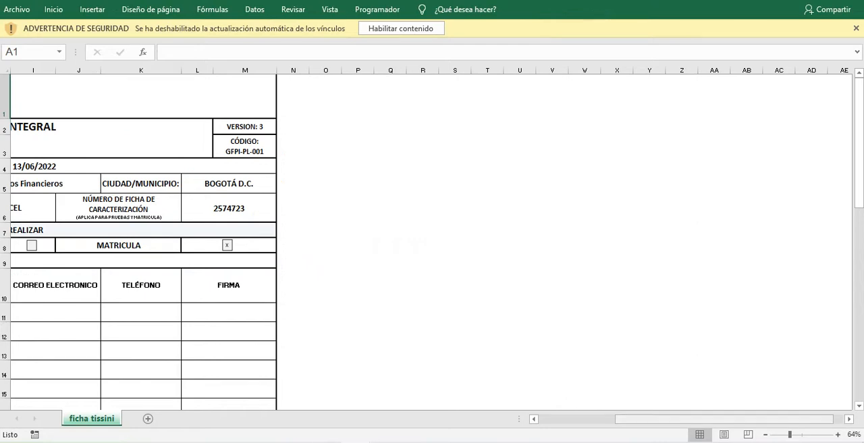
drag(724, 419, 648, 419)
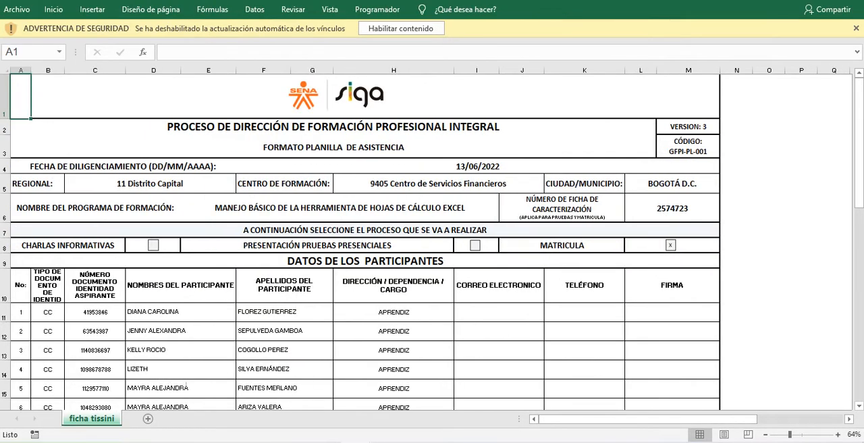
drag(150, 184, 180, 230)
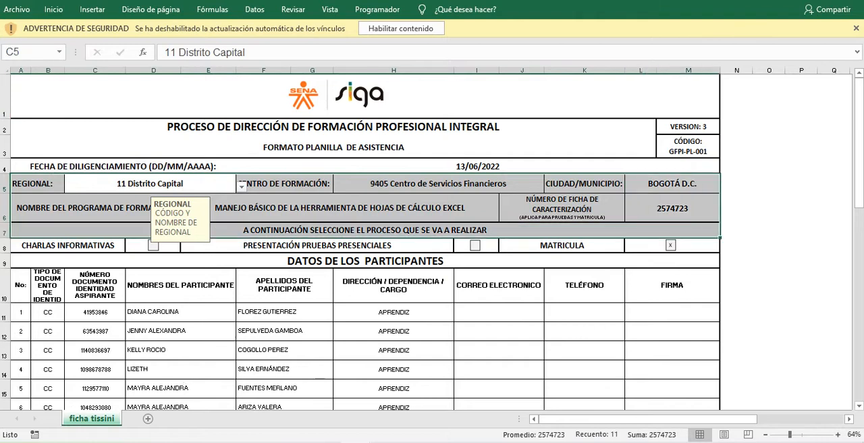
drag(95, 96, 162, 260)
click(162, 261)
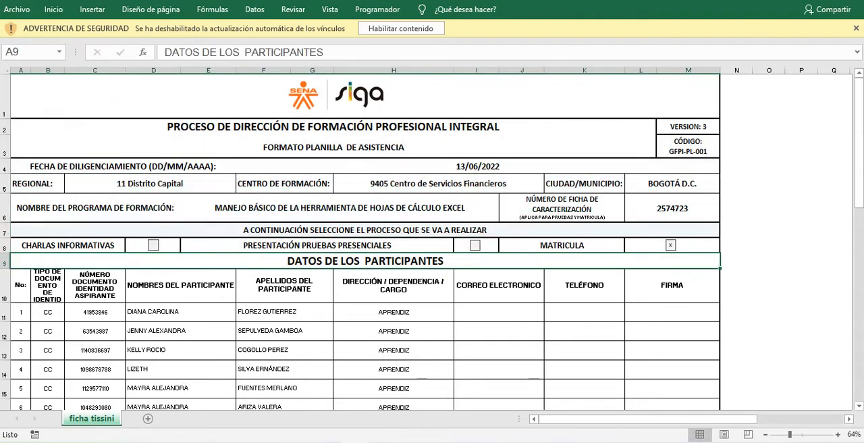
click(95, 312)
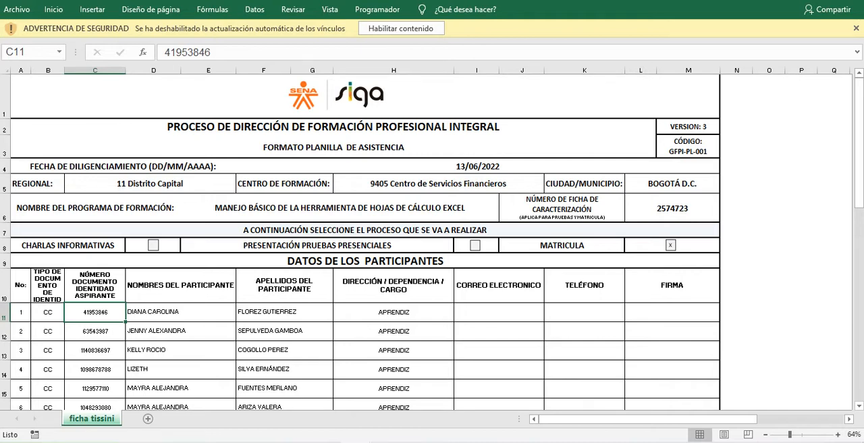
Step: Compare the attendance form with the GRÁFICO TELARAÑA workbook and highlight its candidate score table, range C2:F13
key(alt+Tab)
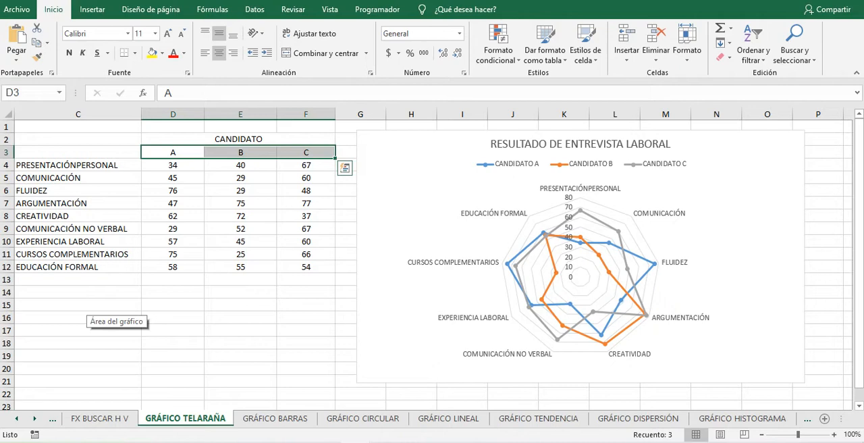
key(alt+Tab)
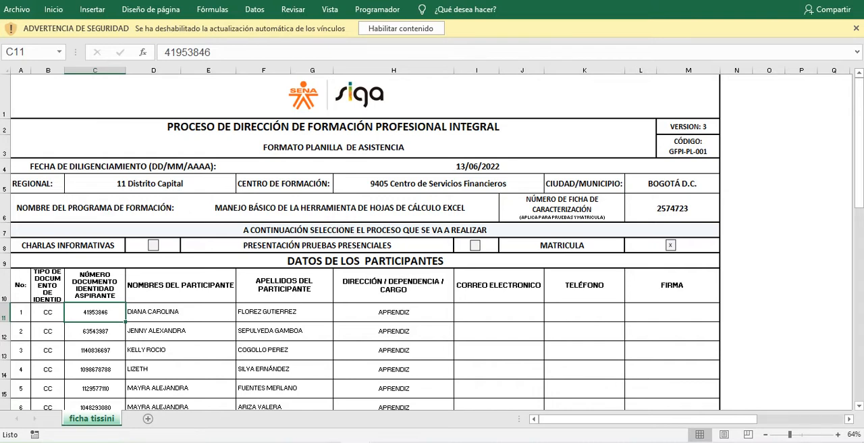
key(alt+Tab)
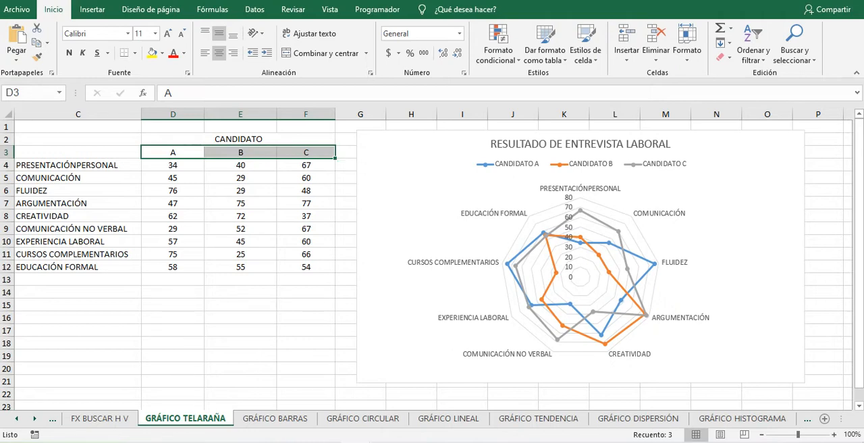
drag(78, 139, 306, 279)
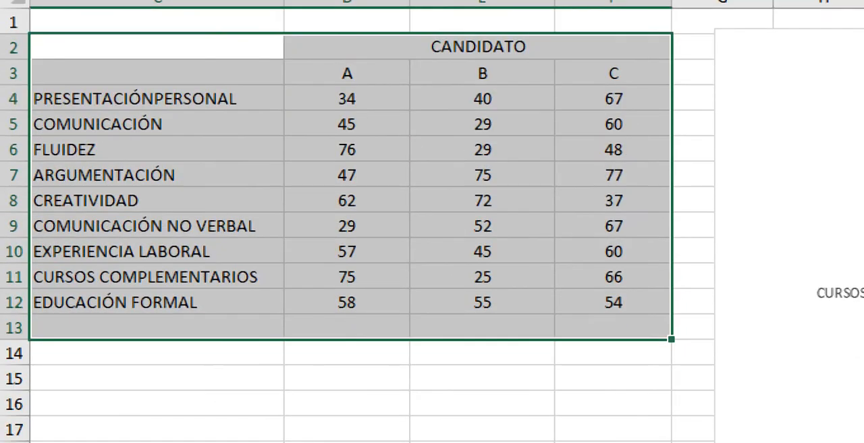
click(347, 421)
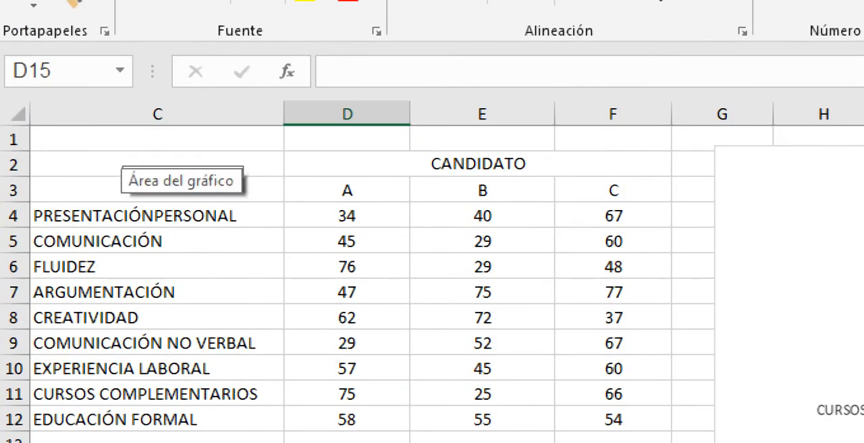
Step: Insert a 2-D clustered column chart from the candidate score table in C2:F12
drag(135, 163, 642, 419)
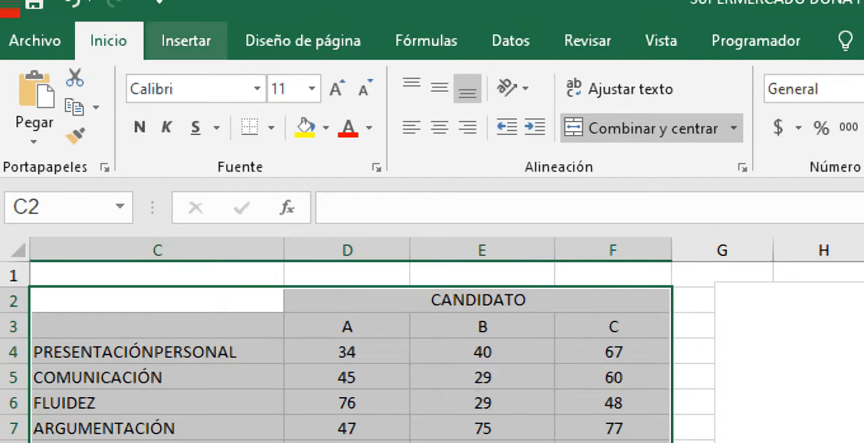
click(186, 41)
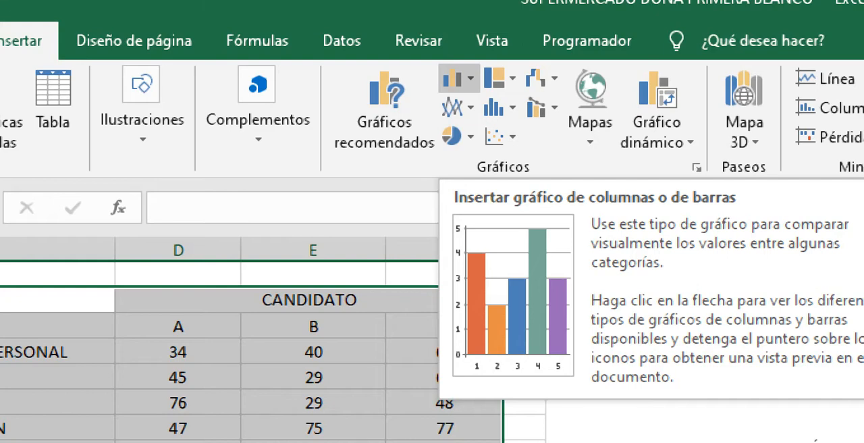
click(459, 78)
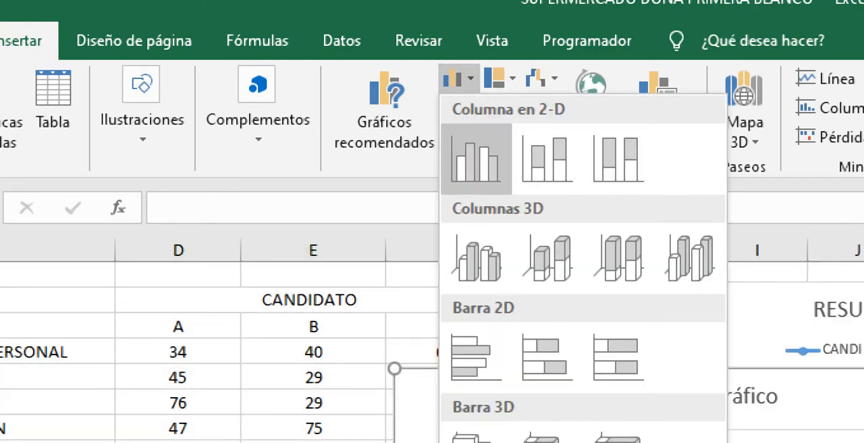
click(476, 159)
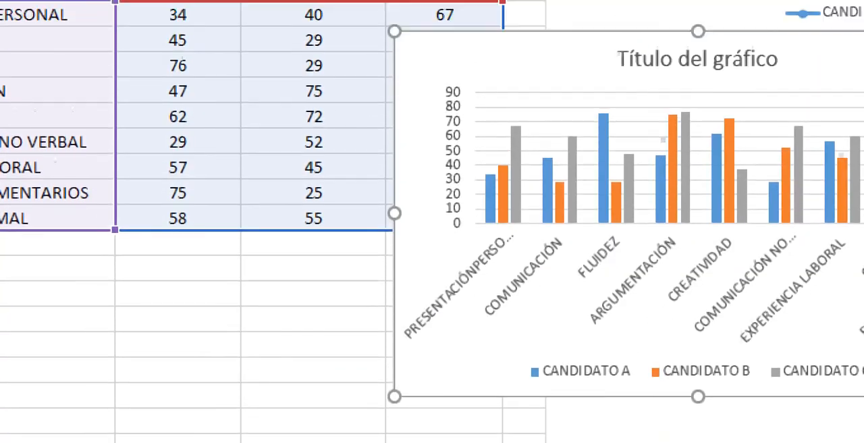
Step: Move the new column chart directly below the score table, starting at row 14 under column C, and deselect it
drag(540, 57, 13, 286)
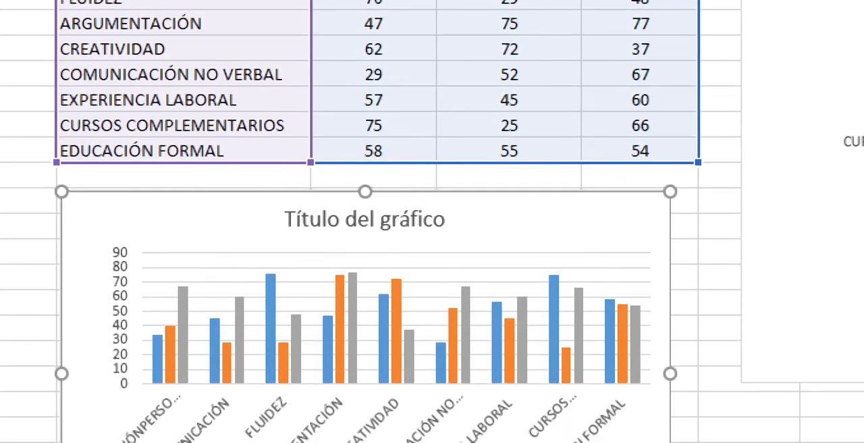
scroll(365, 249, down, 1)
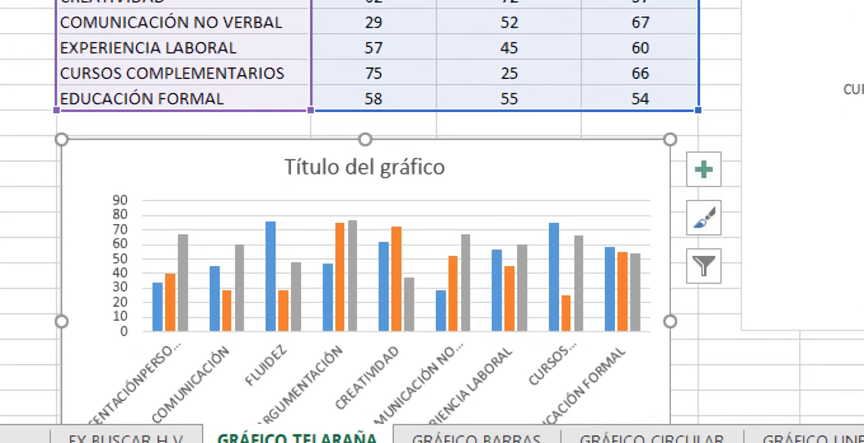
click(749, 366)
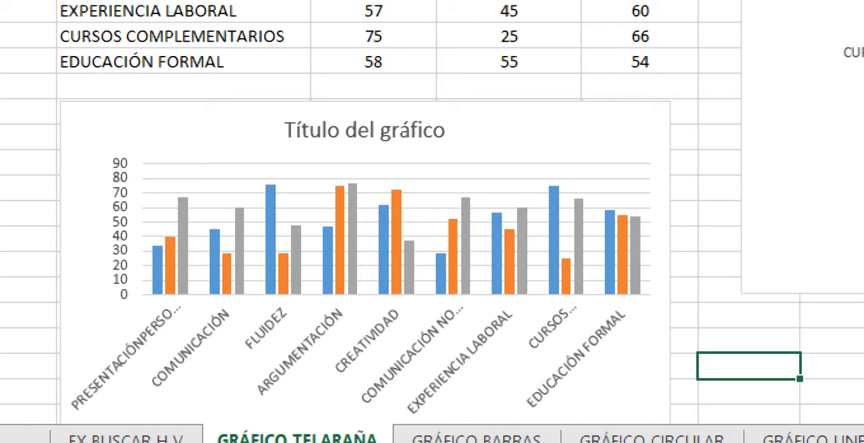
Step: Compare the score table and column chart with the RESULTADO DE ENTREVISTA LABORAL radar chart, checking CANDIDATO B's FLUIDEZ point
scroll(432, 243, up, 2)
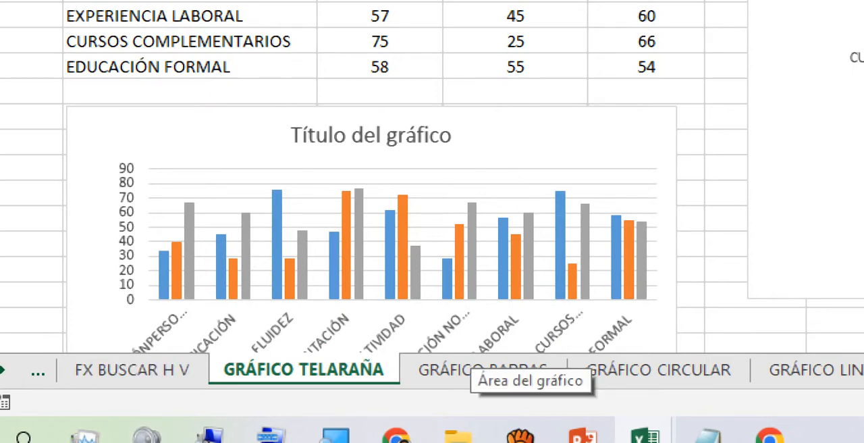
mouse_move(447, 278)
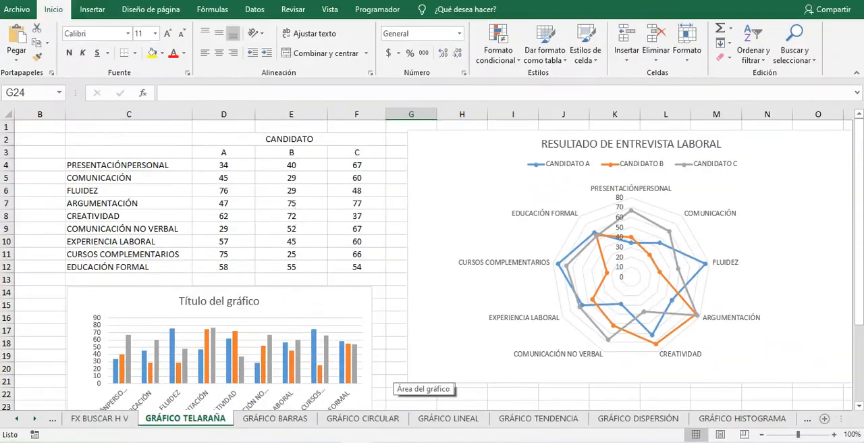
scroll(432, 265, down, 1)
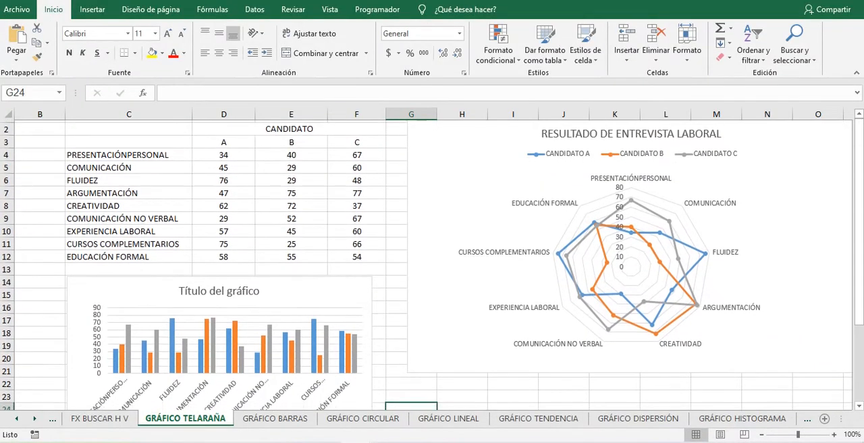
scroll(432, 265, down, 1)
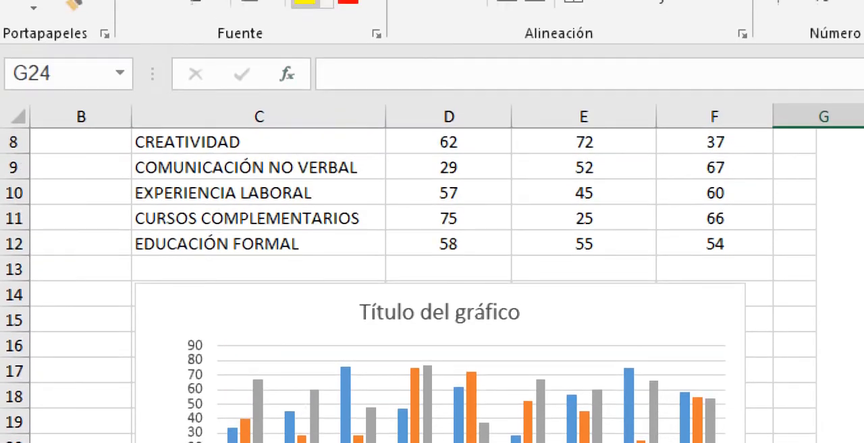
scroll(408, 283, up, 1)
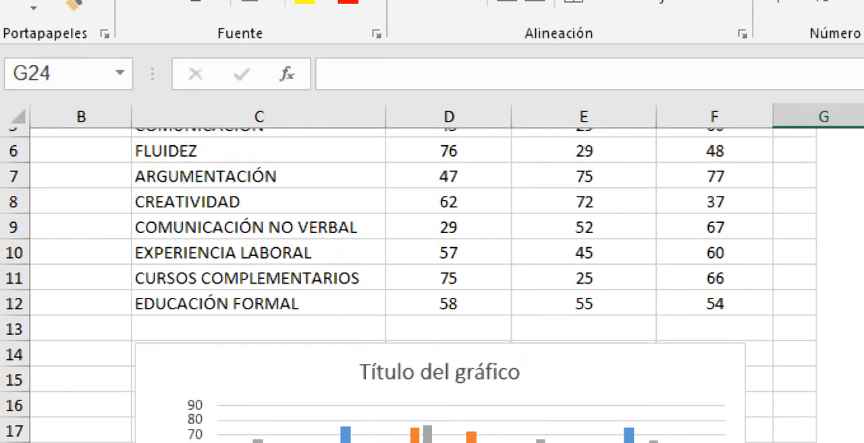
scroll(408, 284, up, 1)
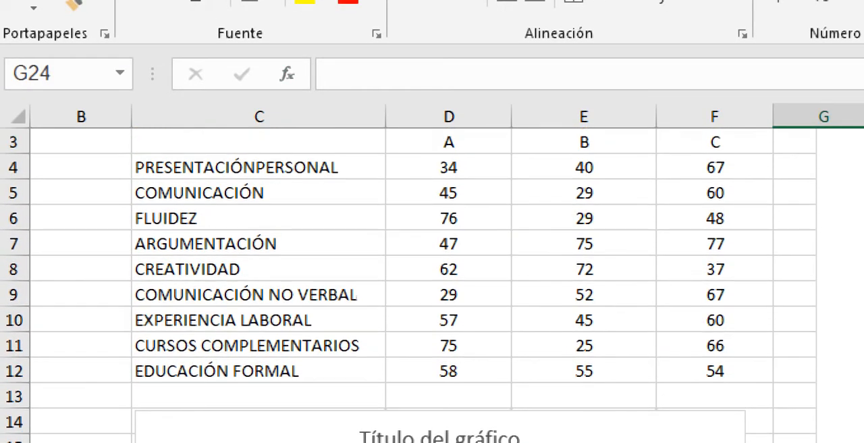
scroll(446, 273, right, 4)
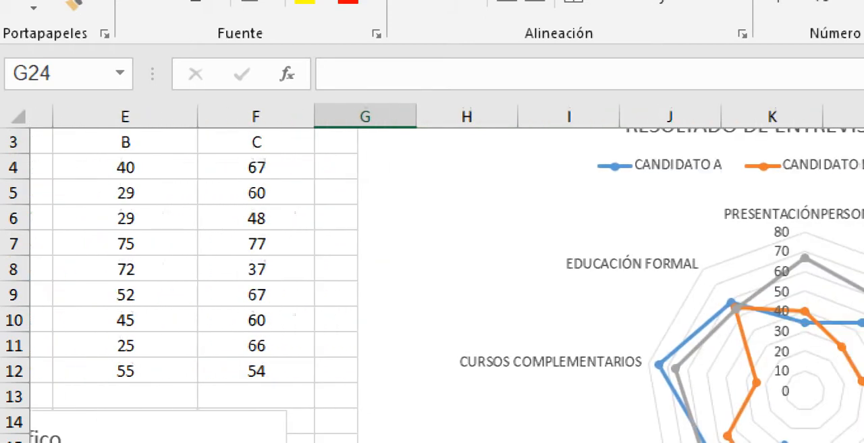
scroll(446, 272, right, 1)
scroll(446, 273, down, 1)
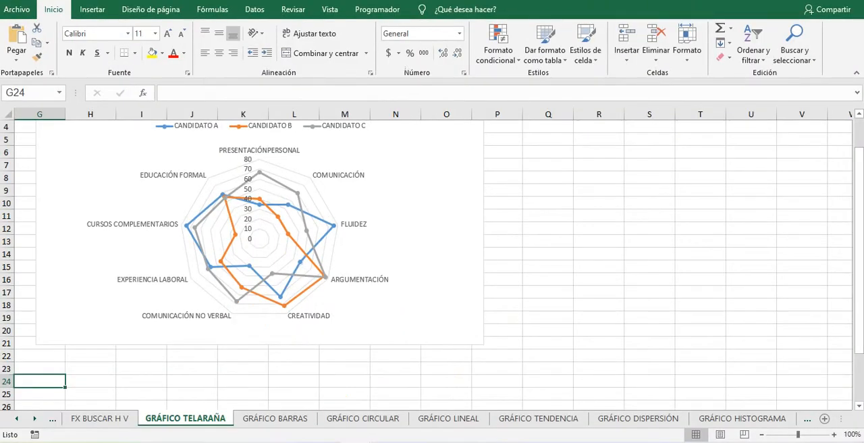
scroll(426, 265, up, 3)
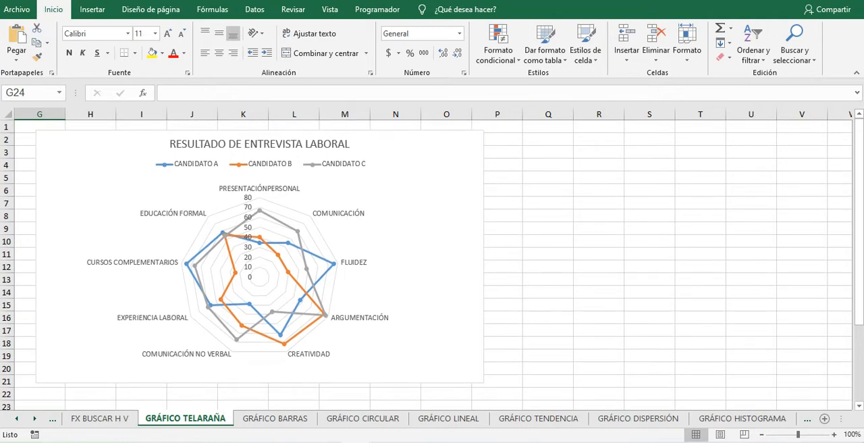
mouse_move(288, 273)
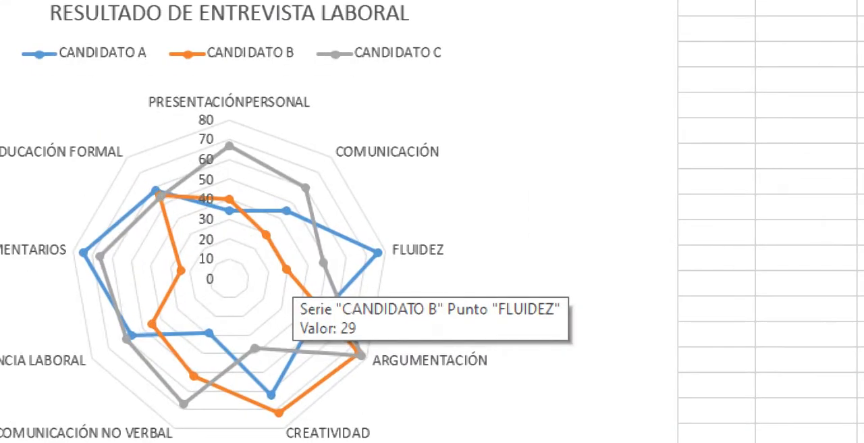
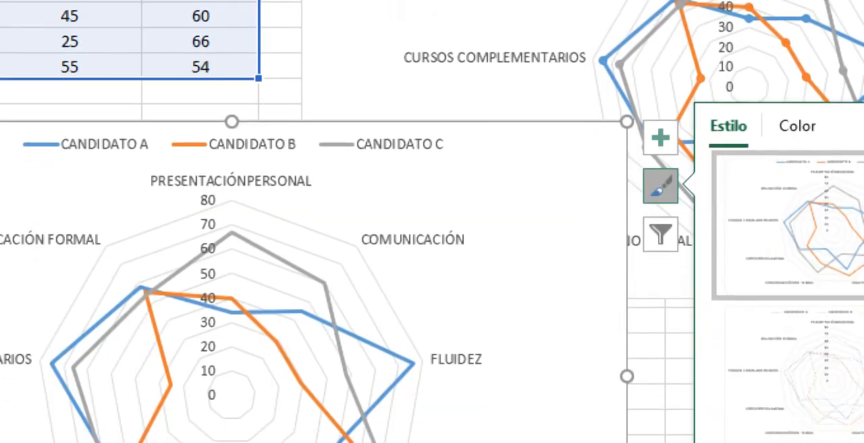
Step: Recolour the lower radar chart with the multicolour palette that starts with green, blue and yellow
click(797, 117)
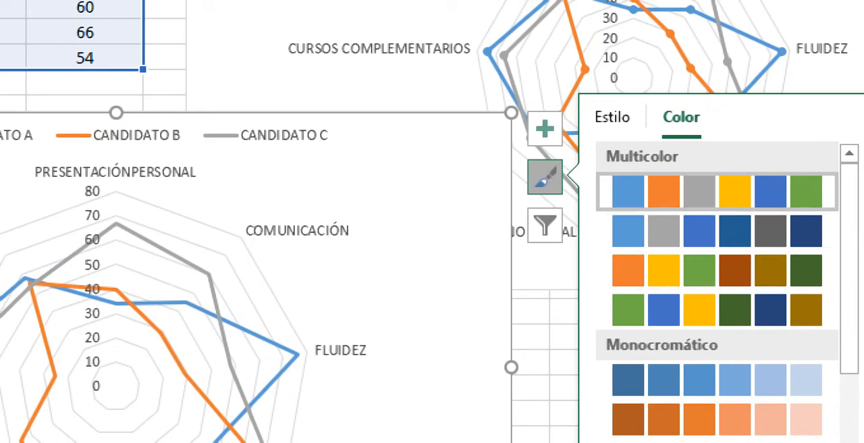
click(717, 309)
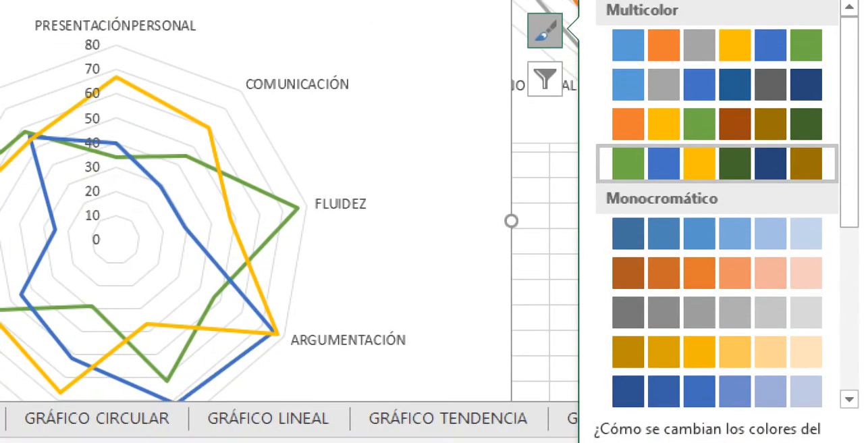
click(270, 238)
click(419, 250)
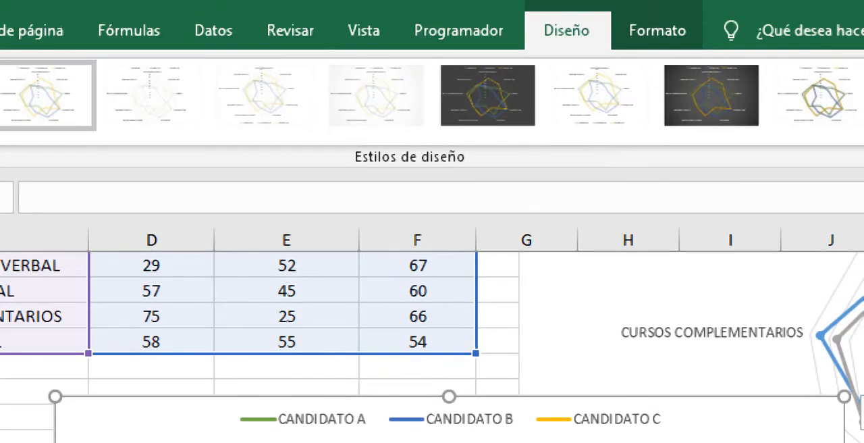
Step: Apply a plain white chart style with thin lines and the legend at the bottom to the lower radar chart, and deselect it
click(376, 96)
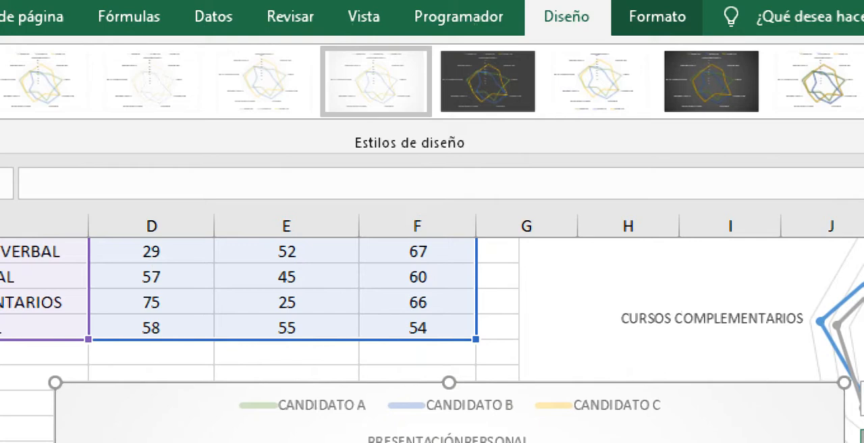
click(264, 83)
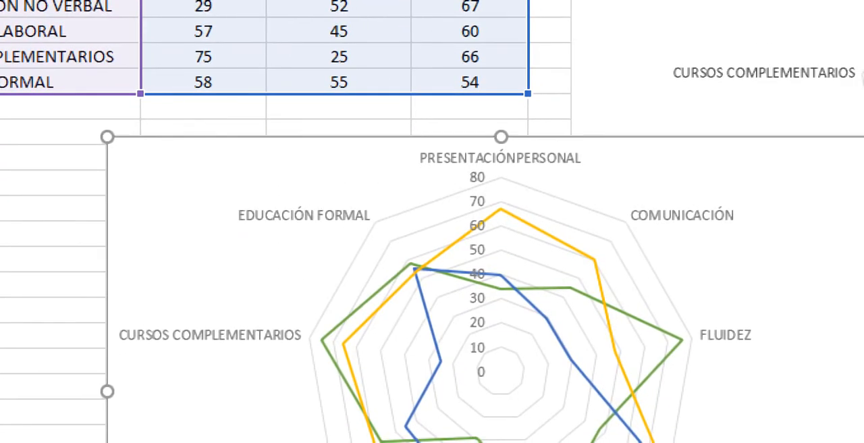
click(459, 240)
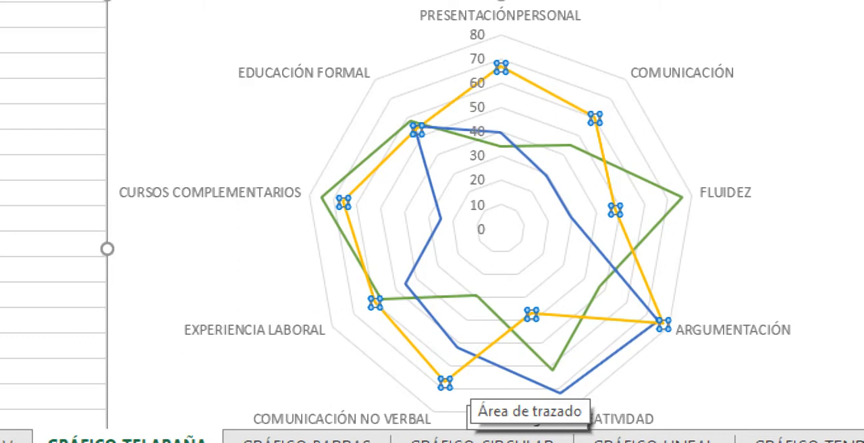
click(49, 142)
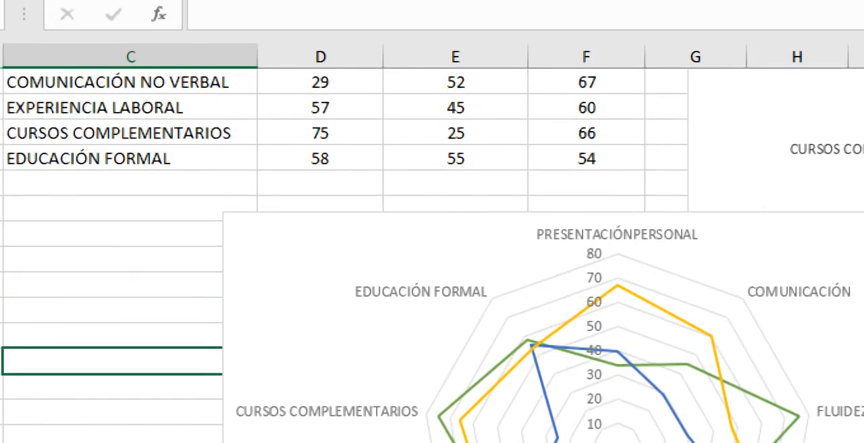
Step: Compare the radar subtypes for the lower chart, including Radial relleno, and change its type to Radial con marcadores
right_click(539, 294)
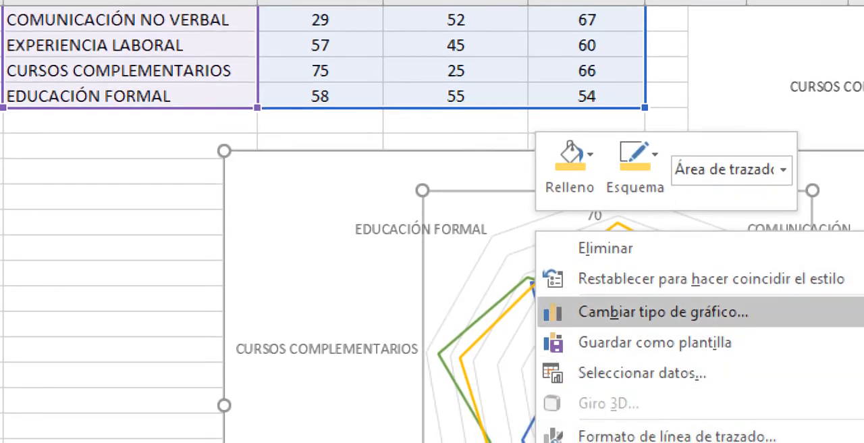
click(663, 311)
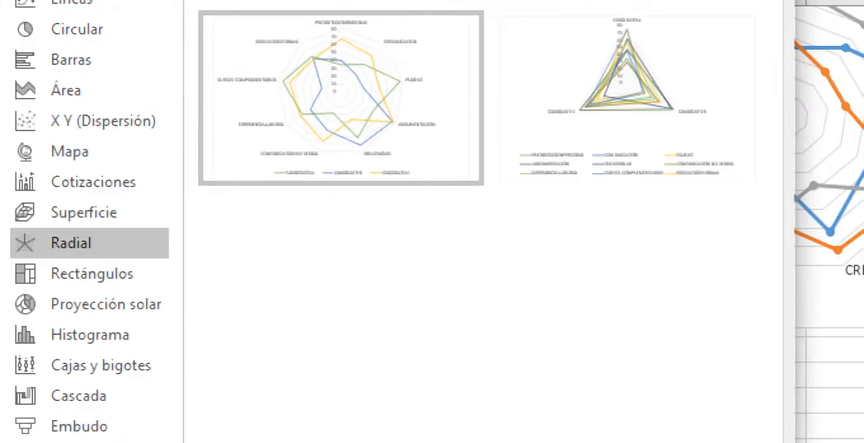
mouse_move(627, 99)
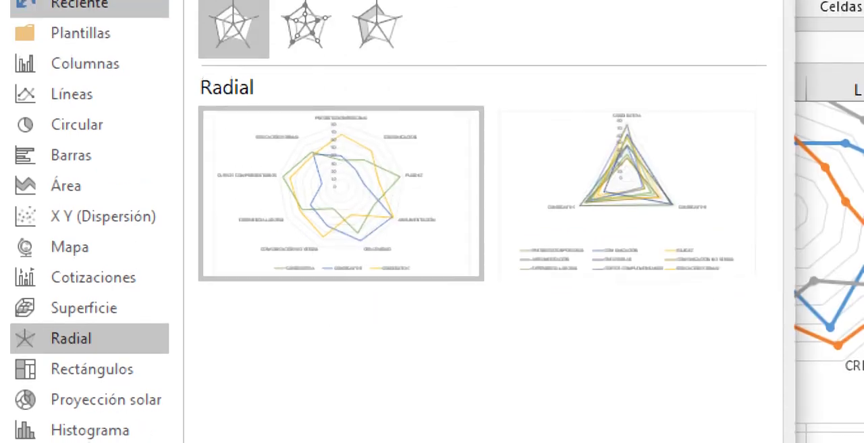
click(305, 32)
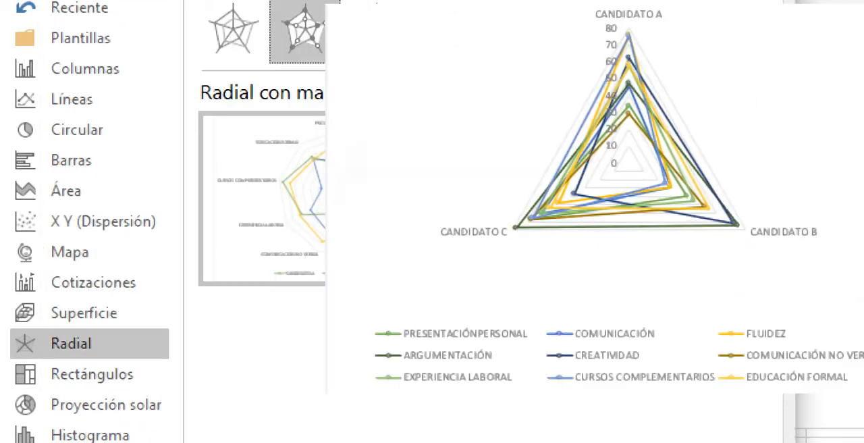
mouse_move(342, 198)
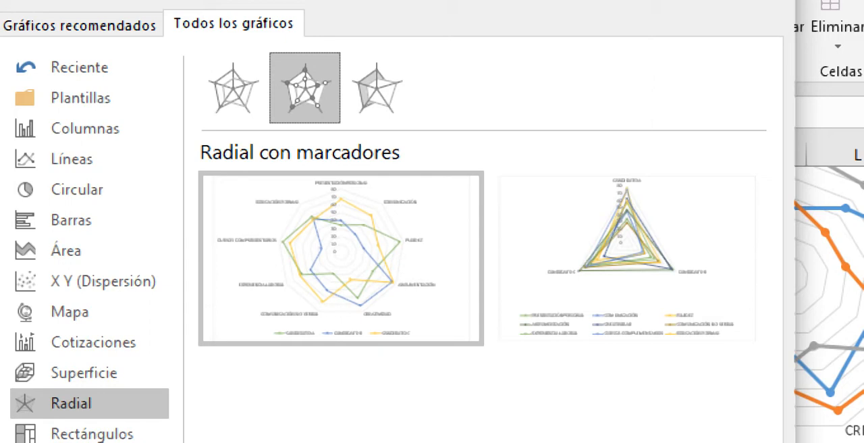
click(376, 88)
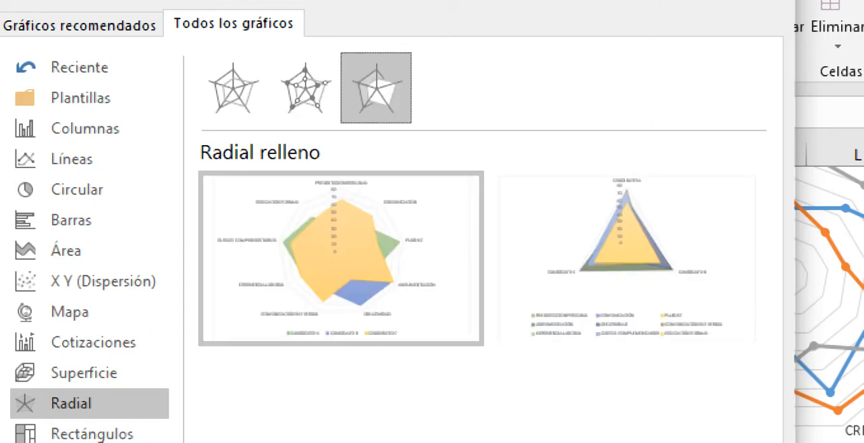
mouse_move(340, 258)
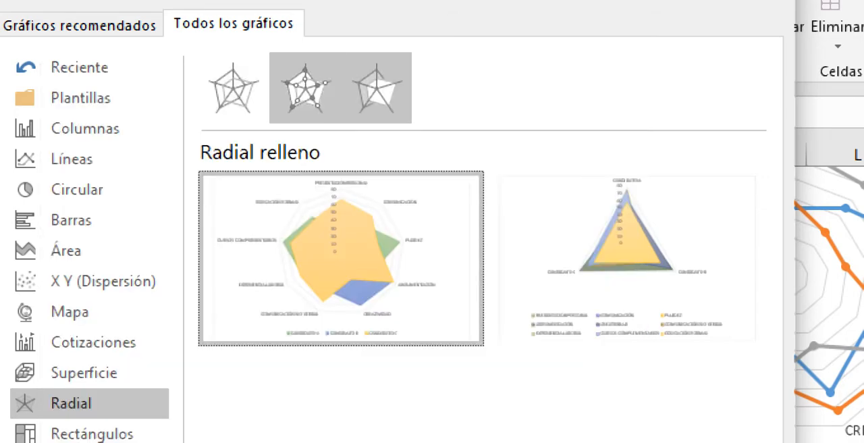
click(304, 88)
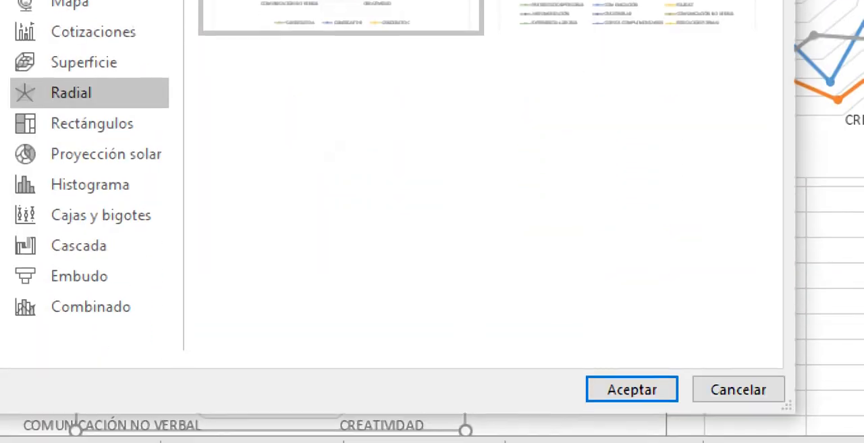
key(Return)
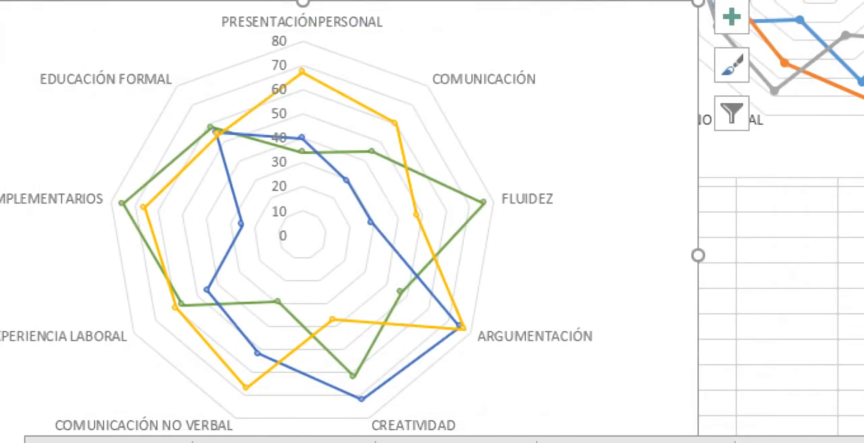
Step: Review the score table behind the radar chart, highlighting the candidate headings D3:F3 and the criteria C4:C12
mouse_move(238, 303)
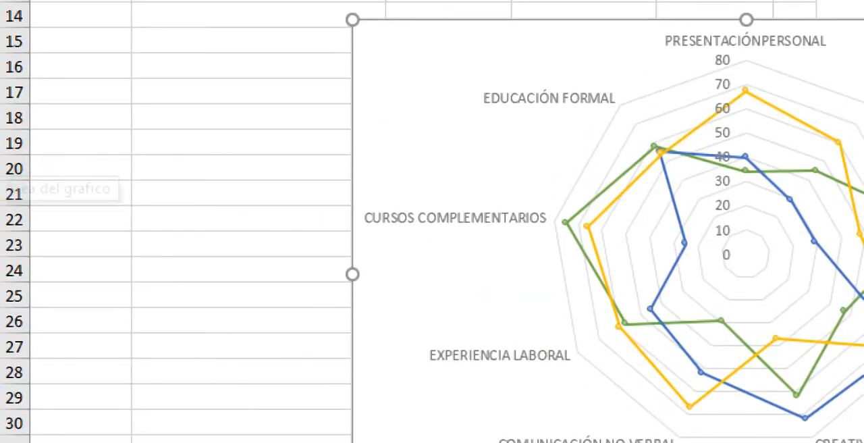
scroll(432, 221, up, 3)
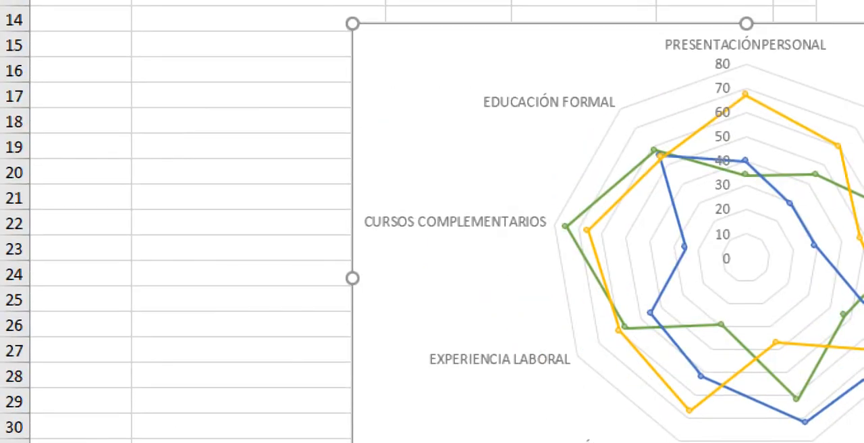
scroll(432, 221, up, 2)
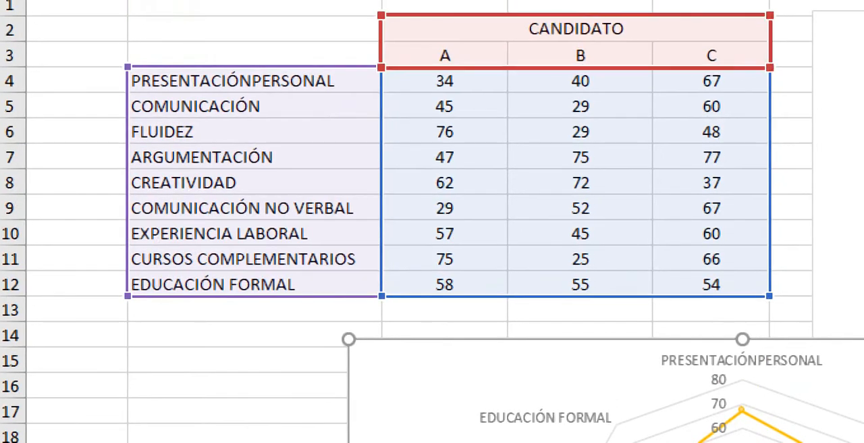
drag(712, 55, 445, 54)
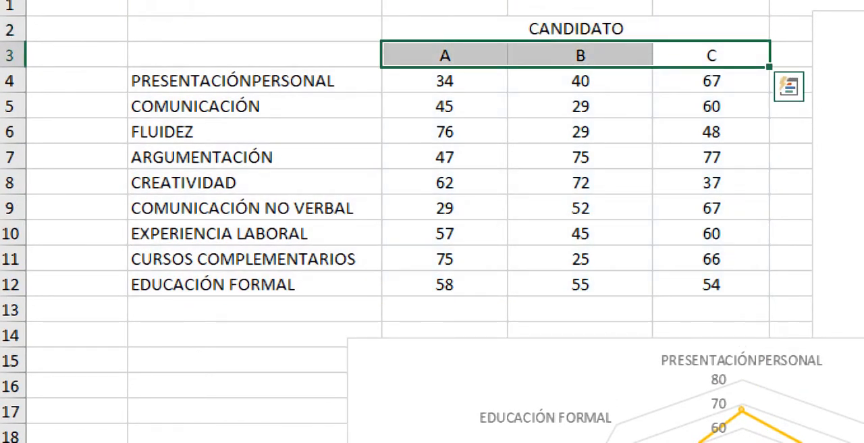
drag(255, 81, 255, 284)
scroll(255, 285, down, 1)
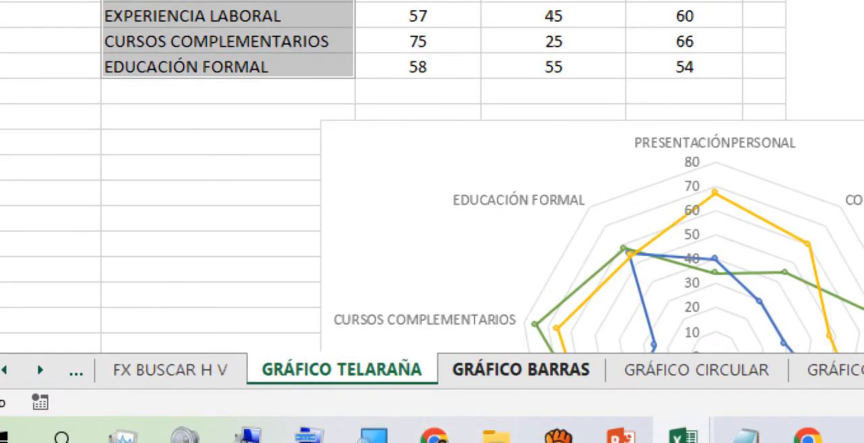
Step: Open the GRÁFICO BARRAS sheet and examine its worker table, highlighting the months C6:C14 and the worker headings D5:F5
click(521, 369)
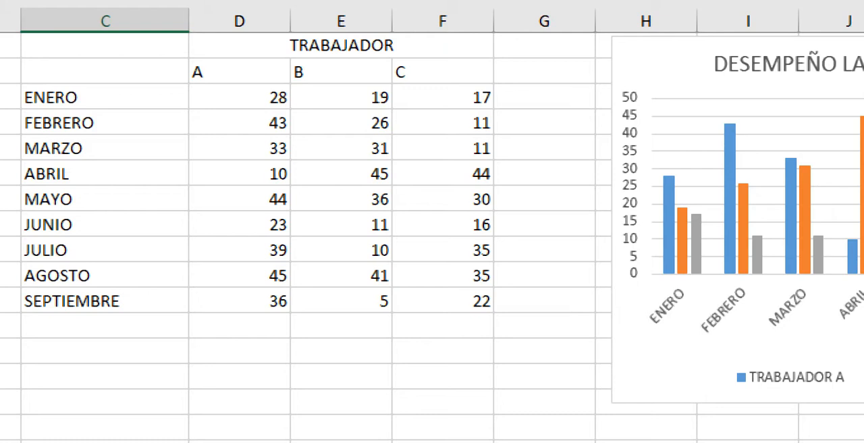
drag(105, 97, 105, 301)
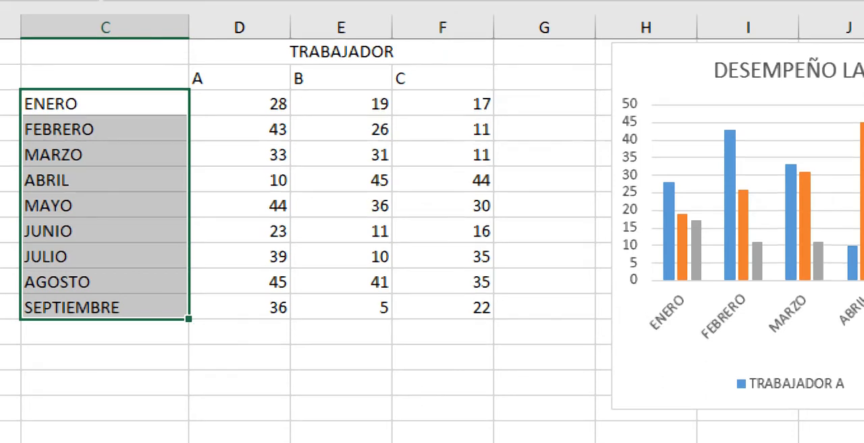
click(213, 71)
drag(222, 78, 443, 78)
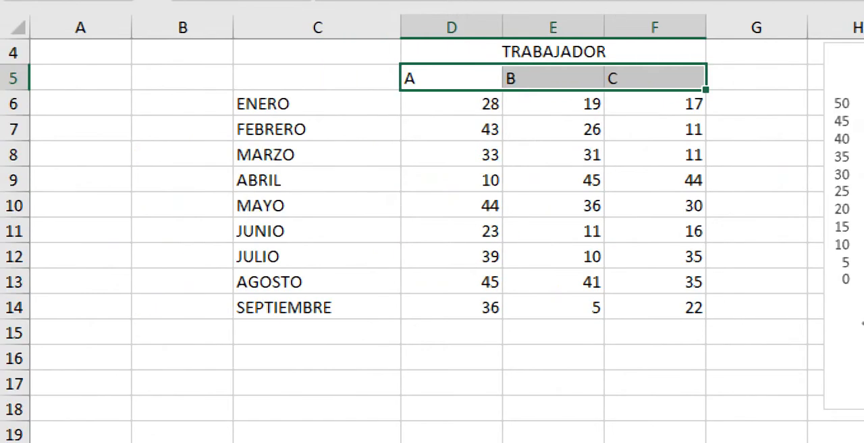
Step: Insert a 2-D stacked column chart (Columna apilada) from the monthly worker table in C4:F14
drag(317, 52, 653, 308)
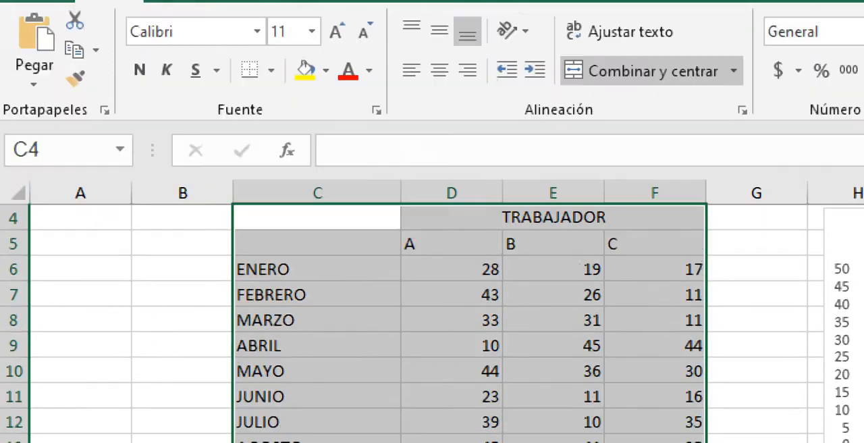
click(186, 4)
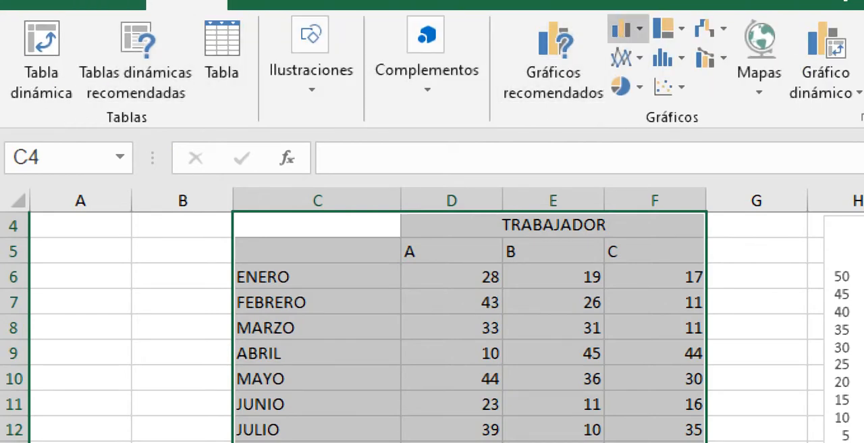
click(625, 28)
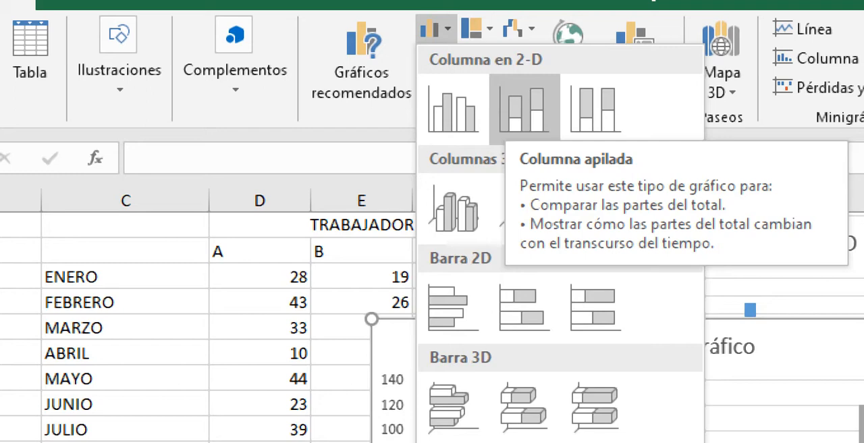
click(524, 108)
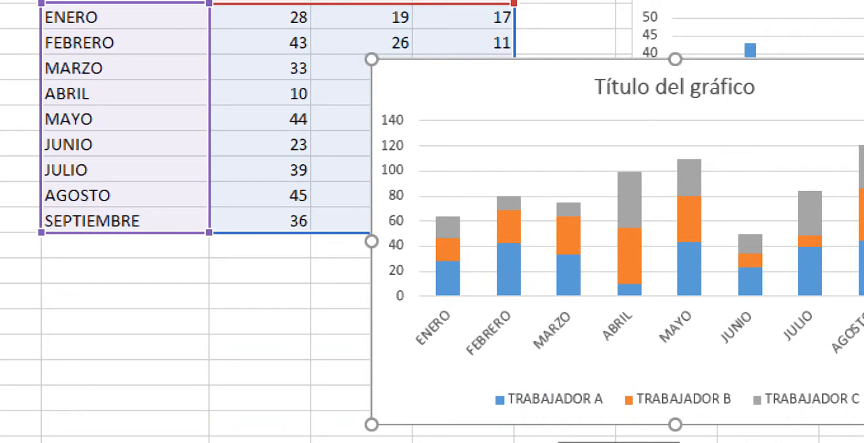
Step: Move the new stacked column chart directly below the monthly worker table
drag(675, 202, 471, 343)
drag(471, 228, 665, 86)
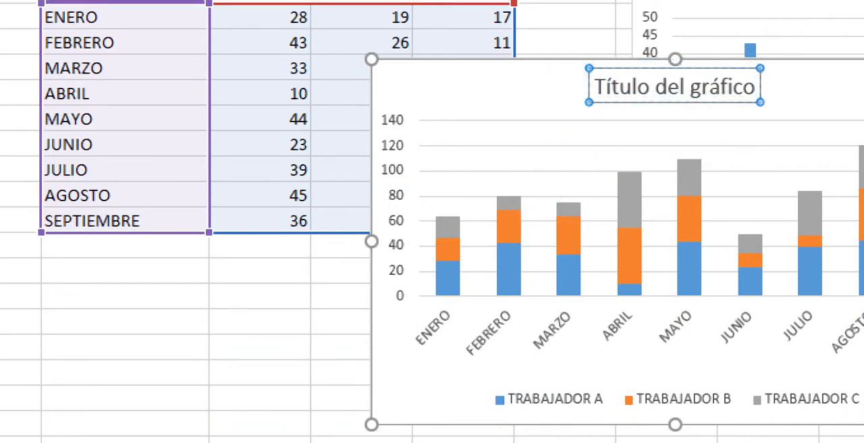
drag(554, 84, 201, 269)
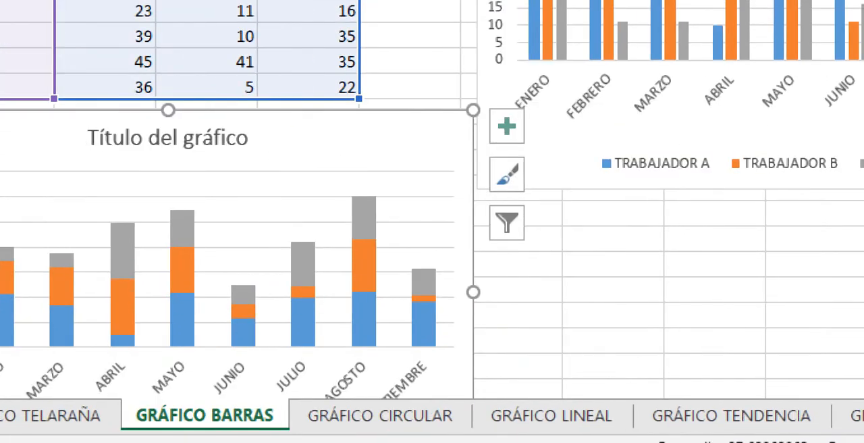
scroll(432, 199, down, 1)
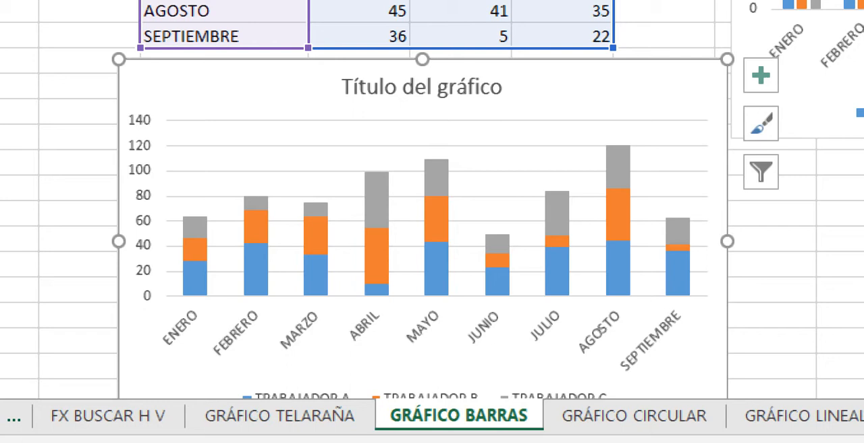
Step: Change the stacked column chart below the worker table to the Columna 100% apilada chart type
click(410, 114)
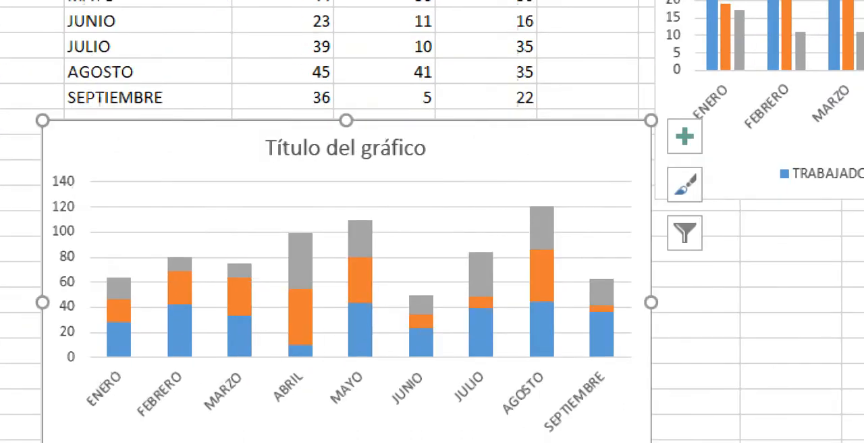
mouse_move(210, 339)
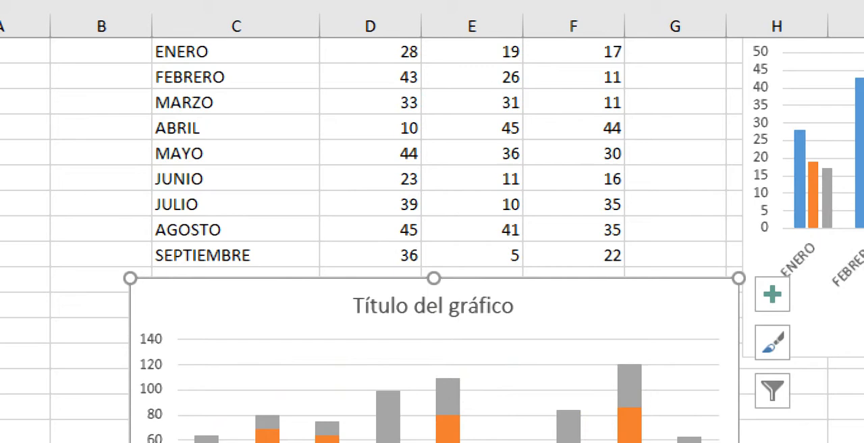
right_click(308, 383)
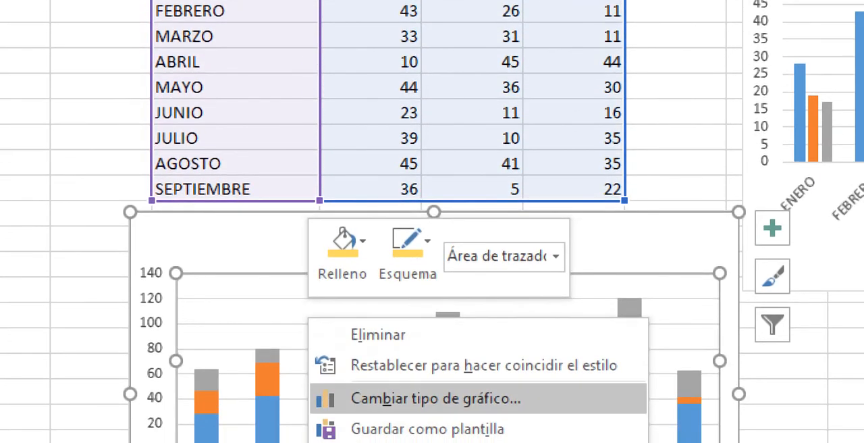
click(405, 398)
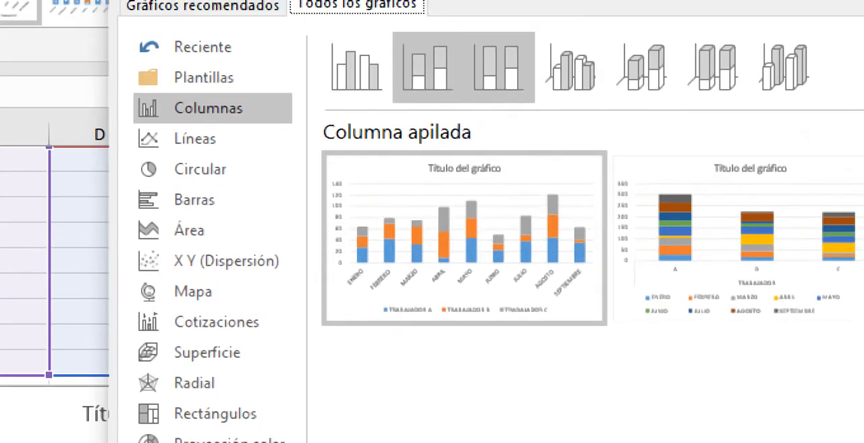
click(499, 68)
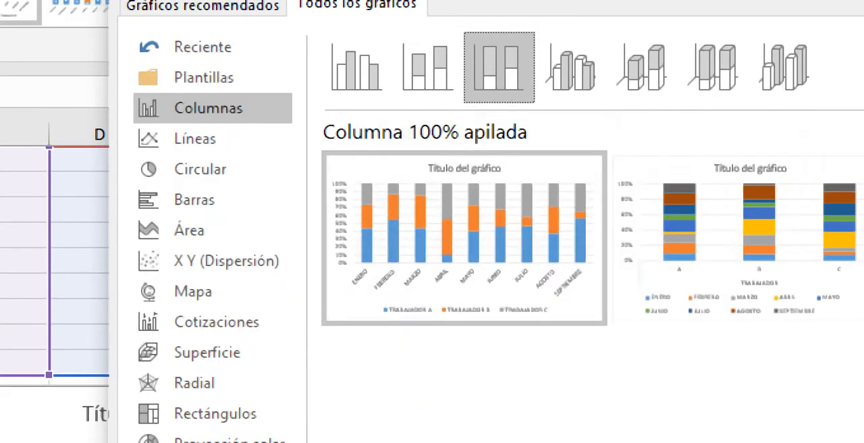
mouse_move(464, 238)
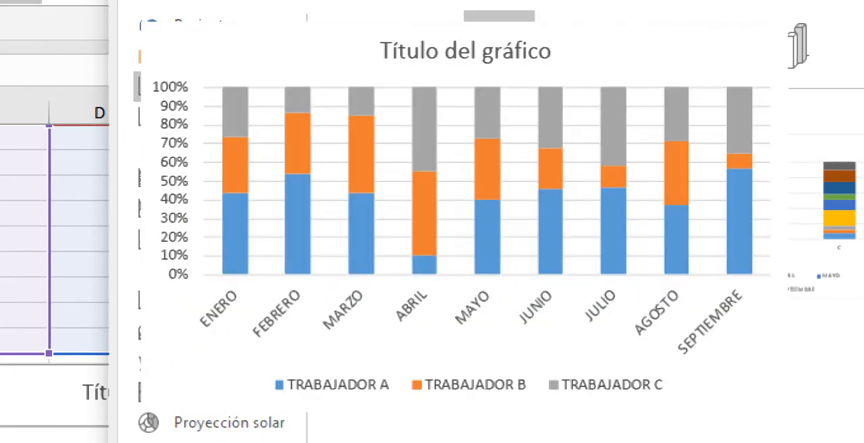
key(Escape)
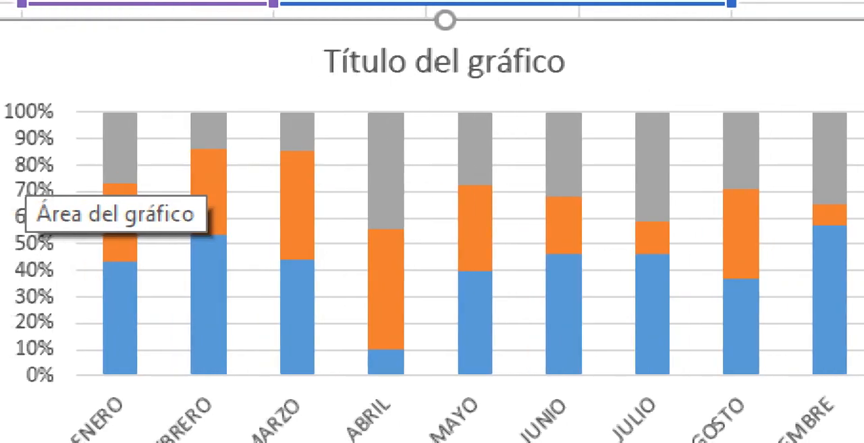
Step: Reopen the chart type choices for the 100% stacked chart and preview Columna agrupada 3D grouped by month and by worker
click(84, 420)
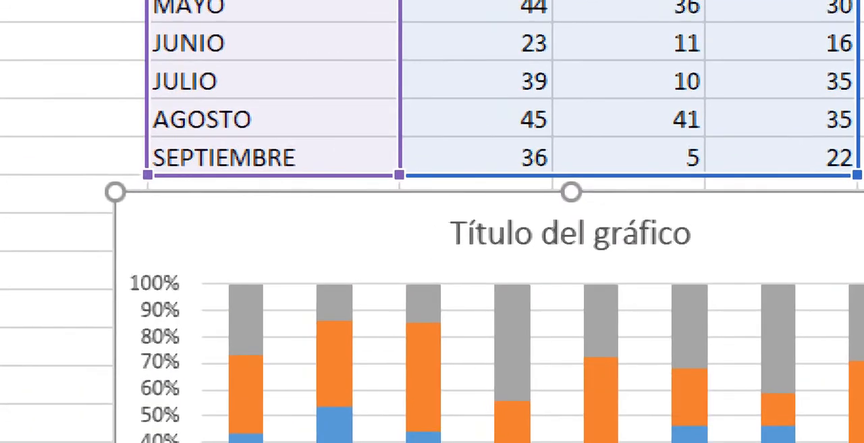
right_click(132, 370)
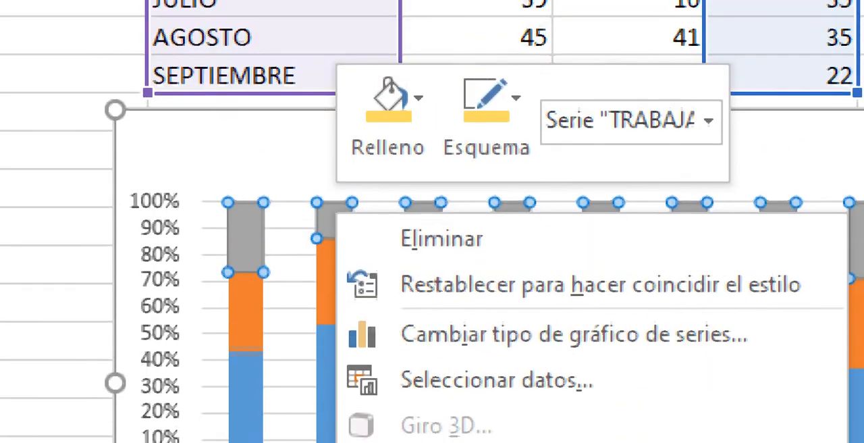
right_click(243, 160)
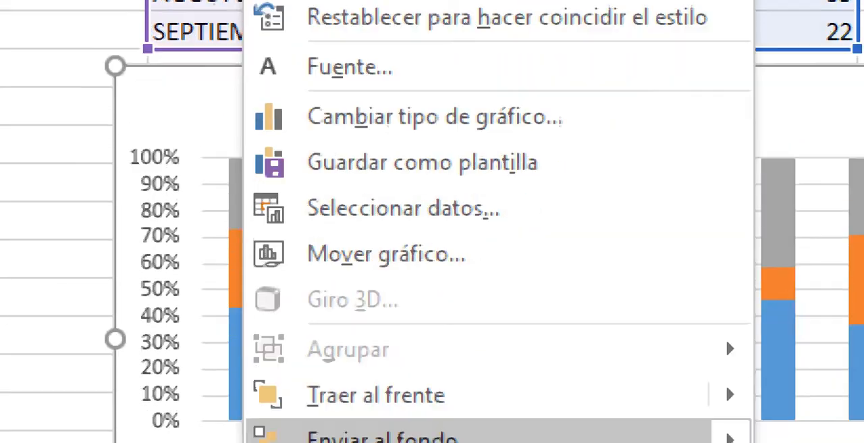
key(Up)
key(Up)
key(Up)
key(Up)
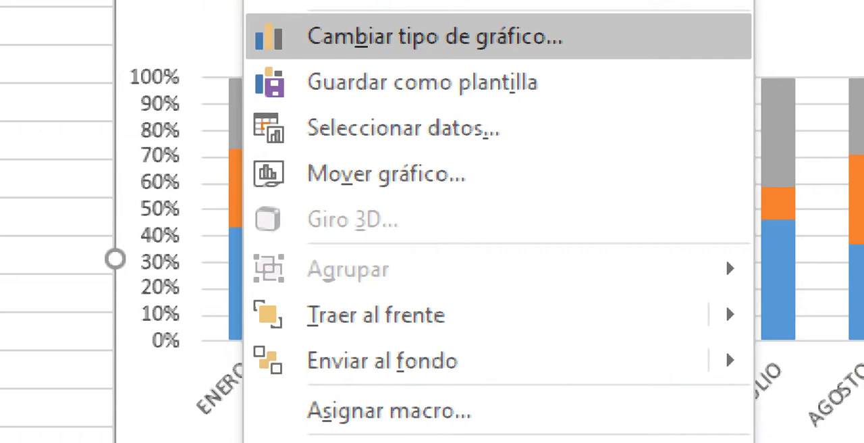
click(435, 36)
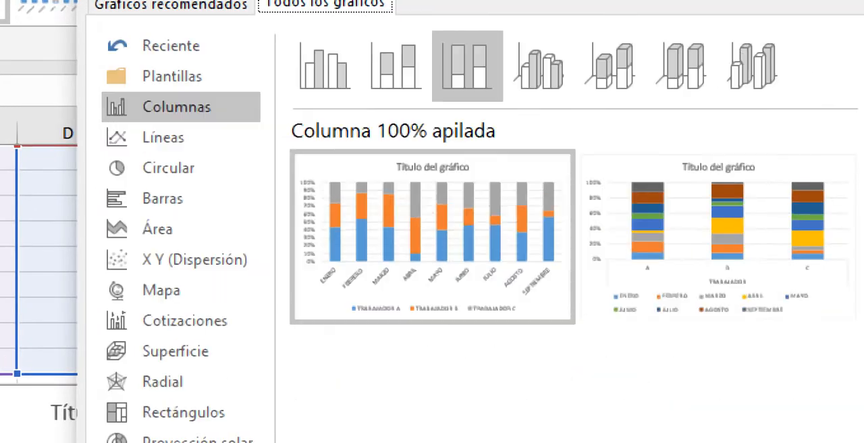
click(539, 66)
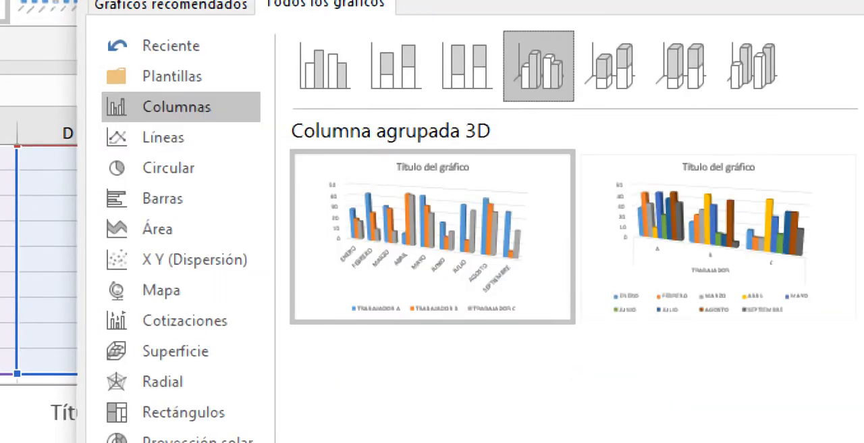
mouse_move(432, 236)
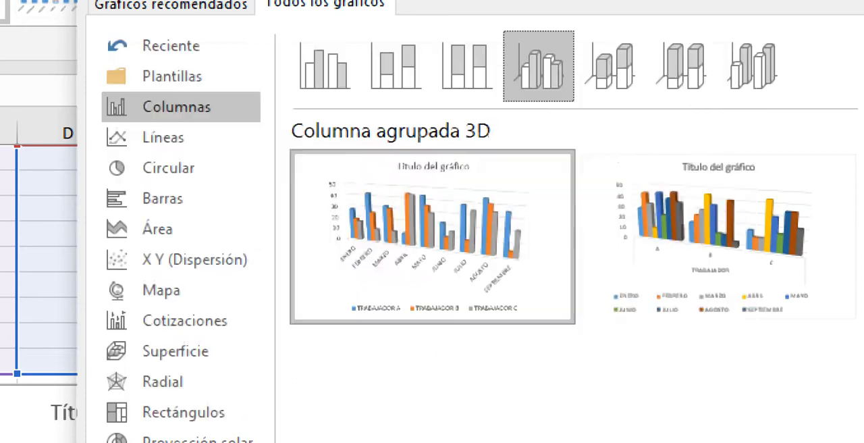
mouse_move(719, 236)
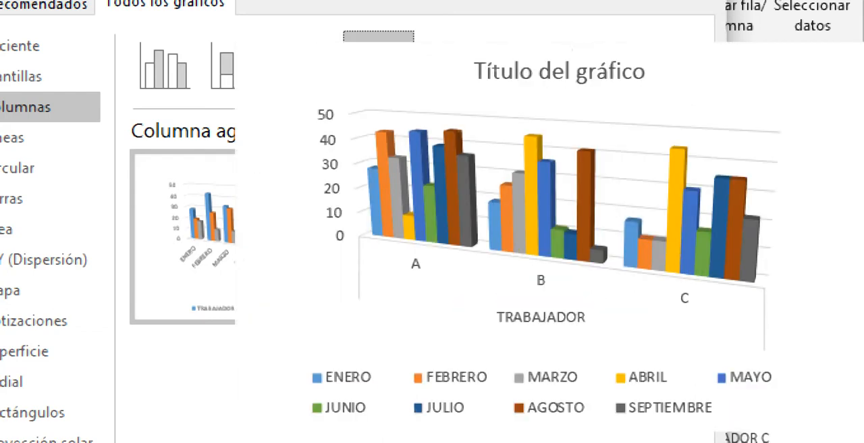
click(560, 239)
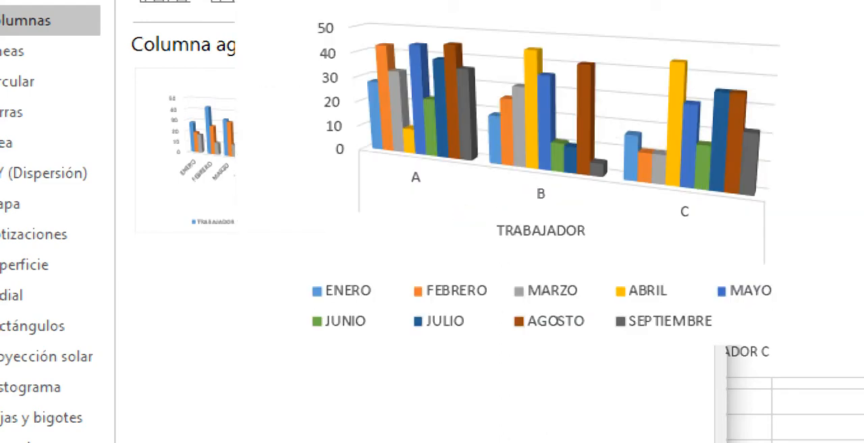
mouse_move(273, 150)
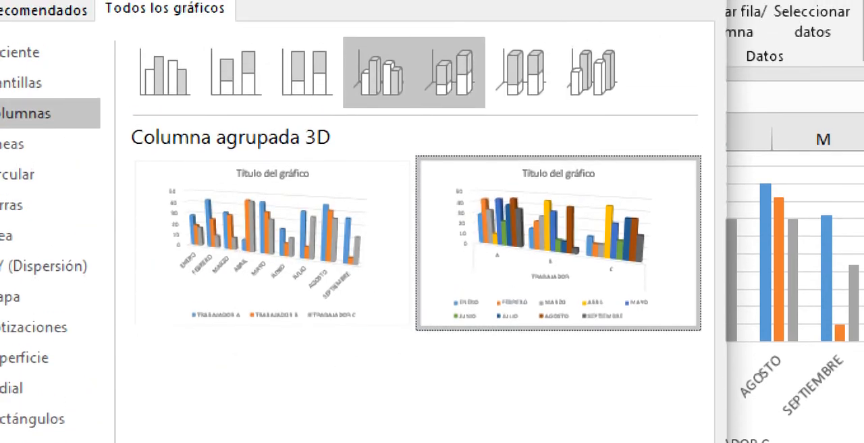
Step: Preview the worker data as Columna 3D apilada and as Columna 3D 100% apilada
click(449, 8)
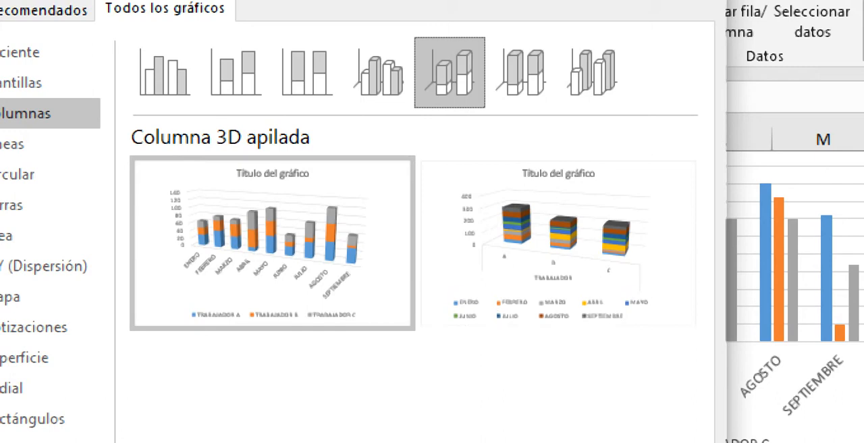
mouse_move(273, 244)
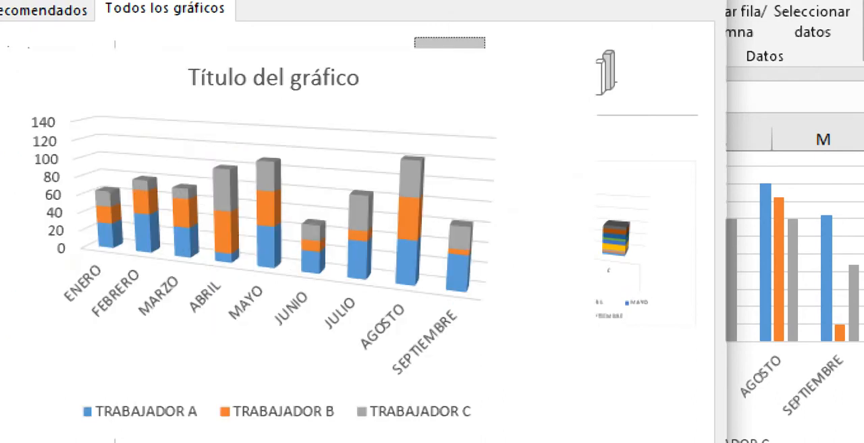
click(520, 72)
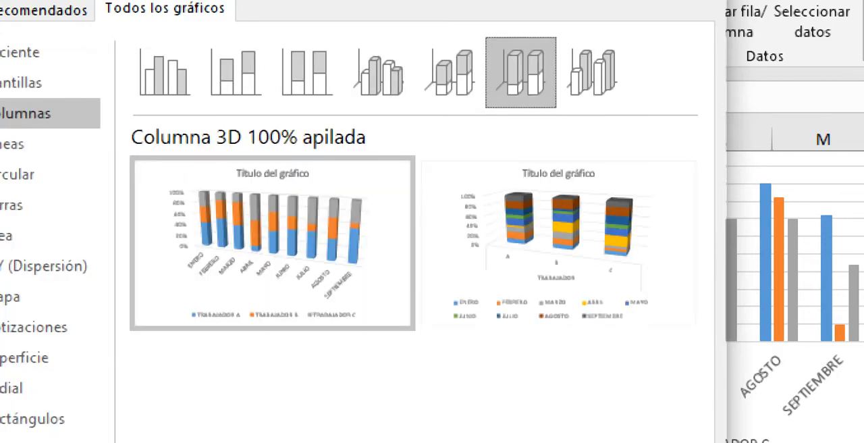
mouse_move(273, 243)
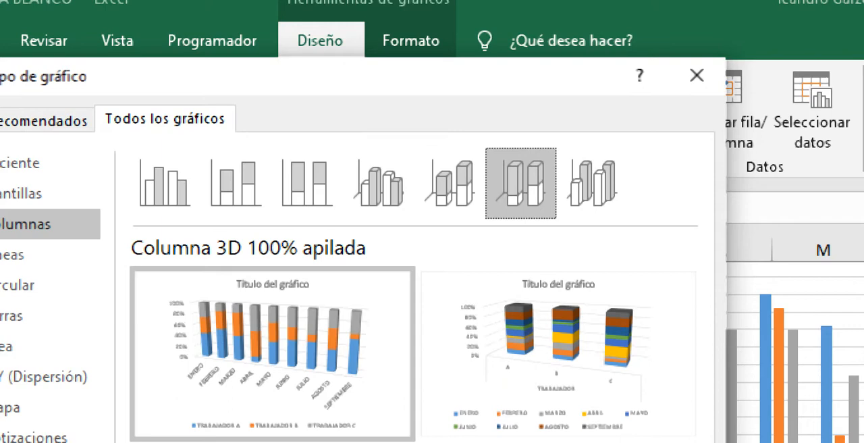
Step: Preview both data arrangements of the Columnas 3D type and compare them with the Columna agrupada preview
click(592, 183)
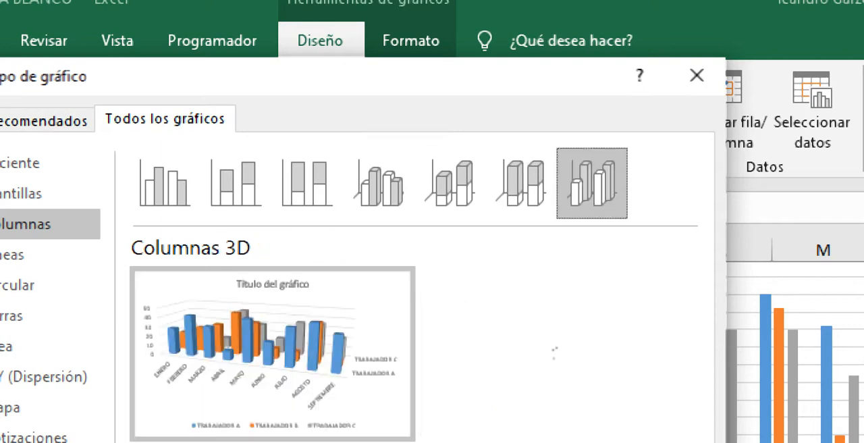
mouse_move(145, 301)
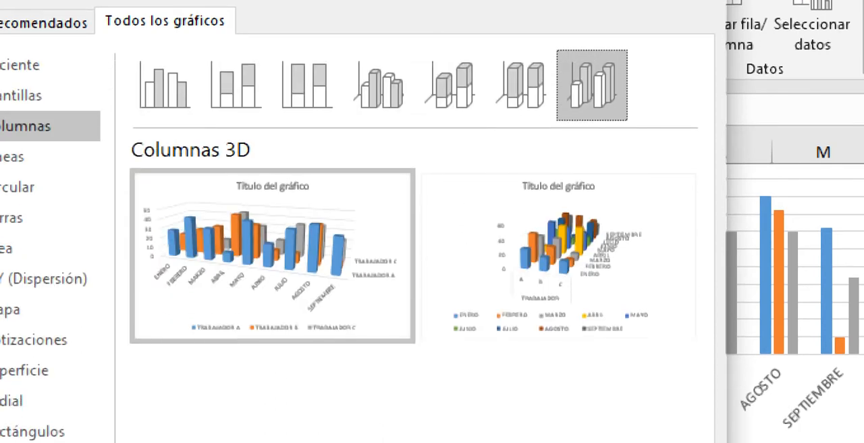
mouse_move(588, 305)
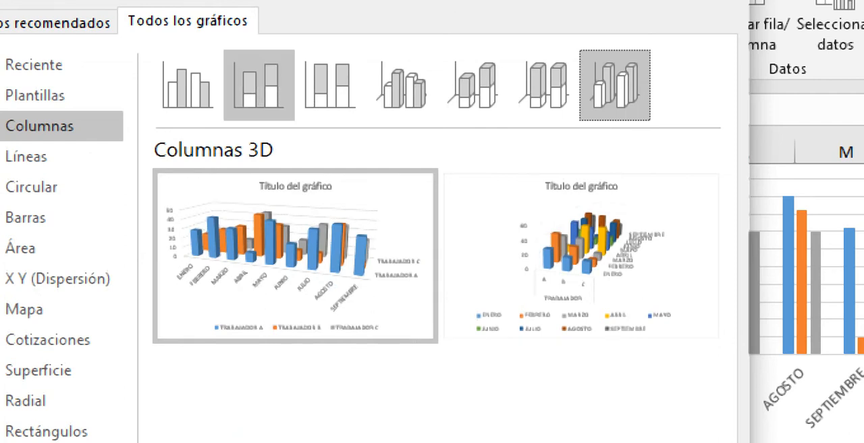
click(194, 80)
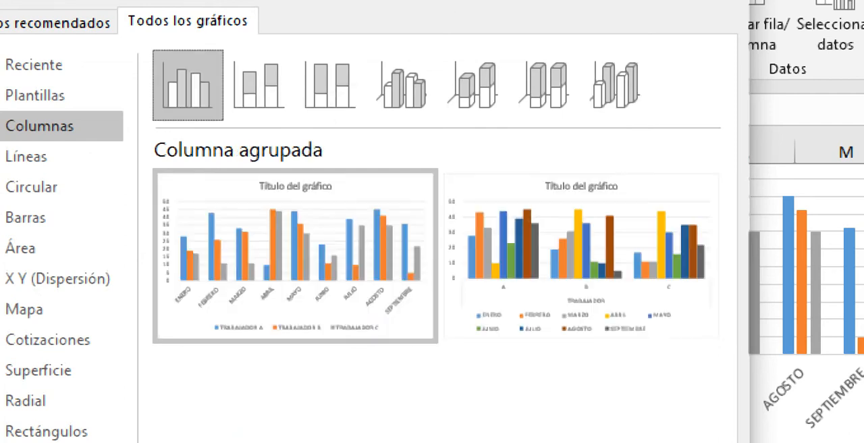
mouse_move(296, 256)
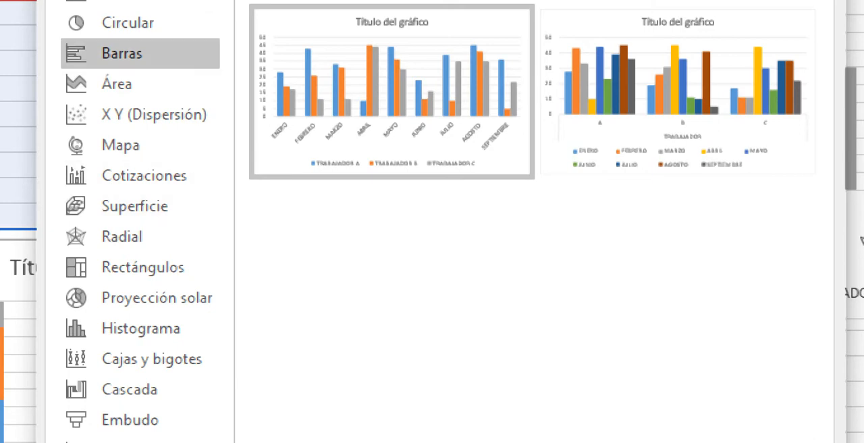
mouse_move(391, 92)
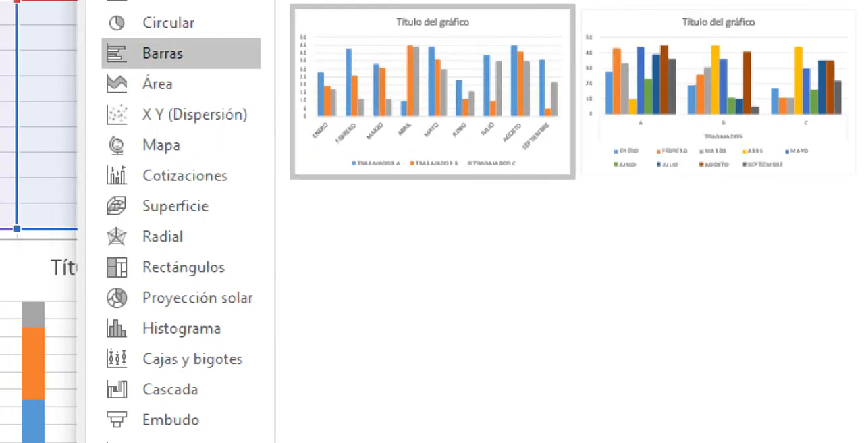
Step: Compare the bar types Barra agrupada, Barra apilada, Barra 100% apilada and Barra 3D agrupada, and change the chart to Barra 3D apilada
click(124, 54)
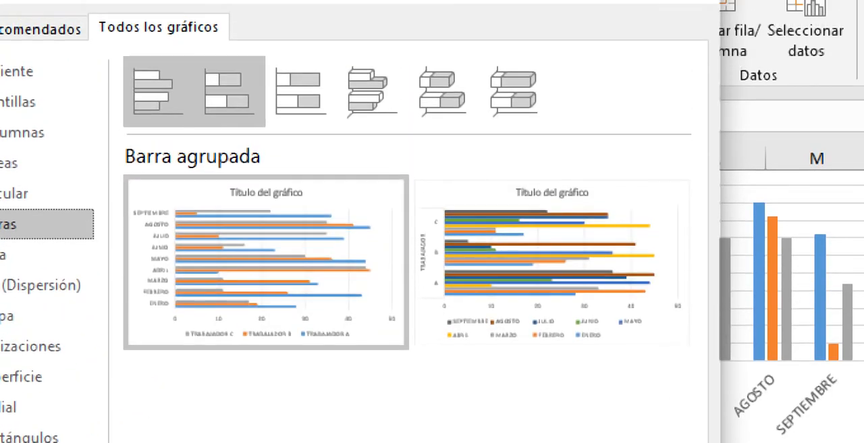
click(227, 91)
mouse_move(266, 263)
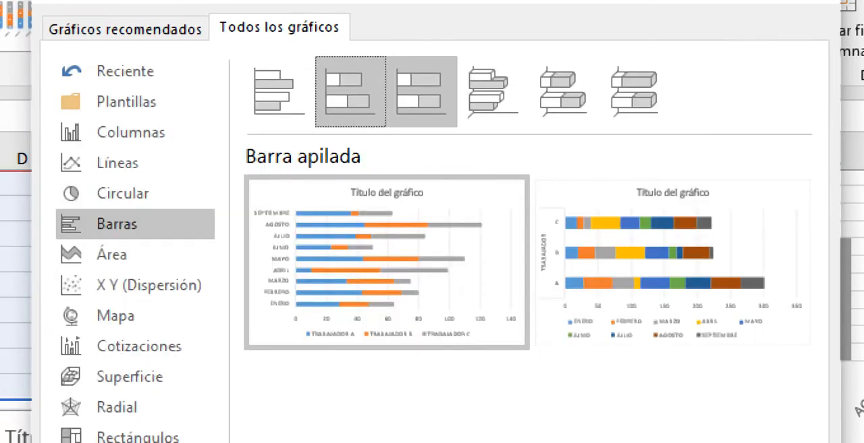
click(422, 91)
mouse_move(392, 251)
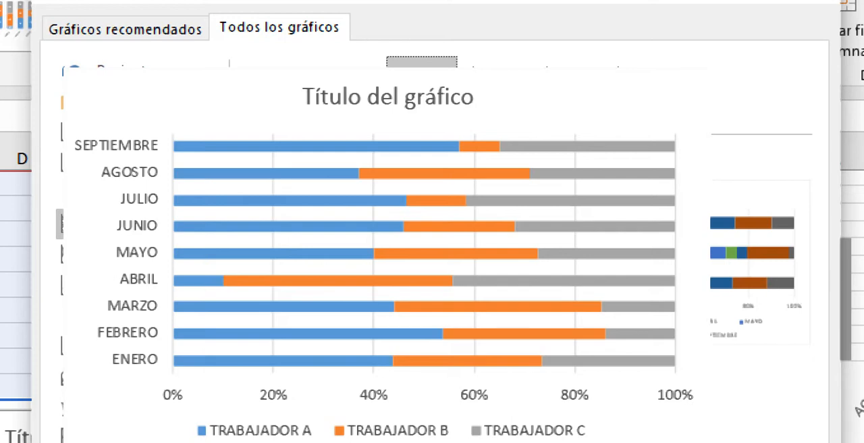
click(492, 92)
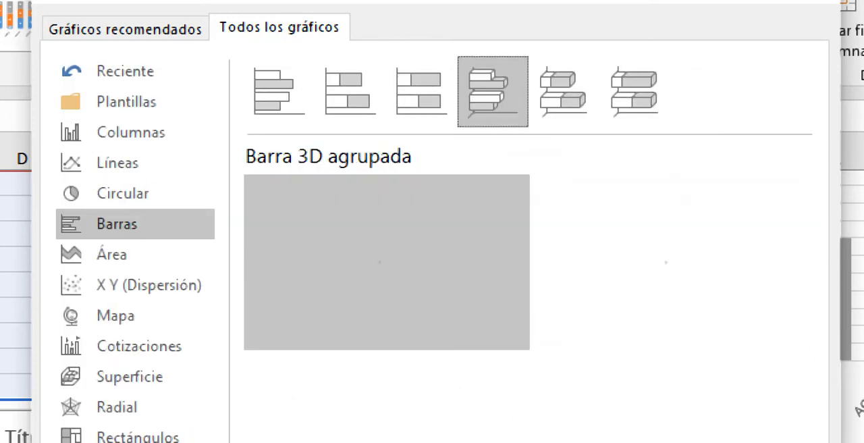
mouse_move(386, 262)
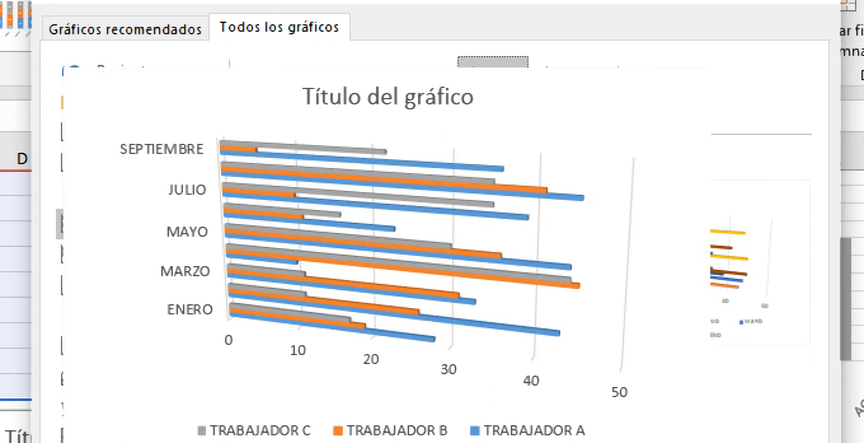
mouse_move(672, 262)
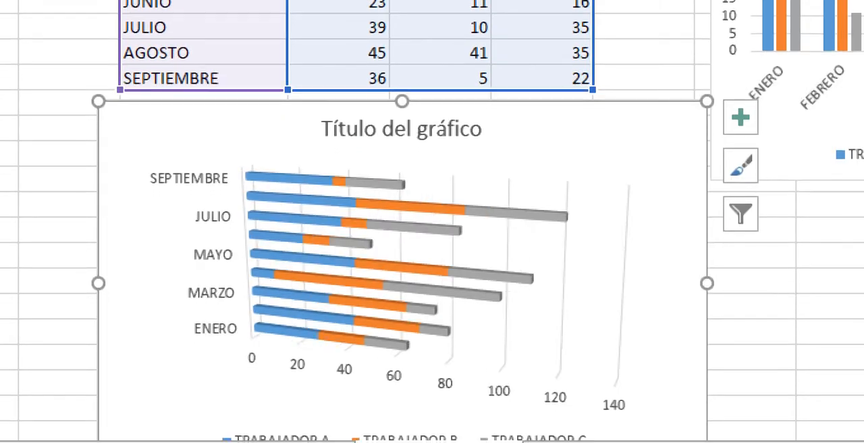
Step: Reopen the chart type choices for the Barra 3D apilada chart and review the Columna agrupada previews without changing the chart
right_click(201, 289)
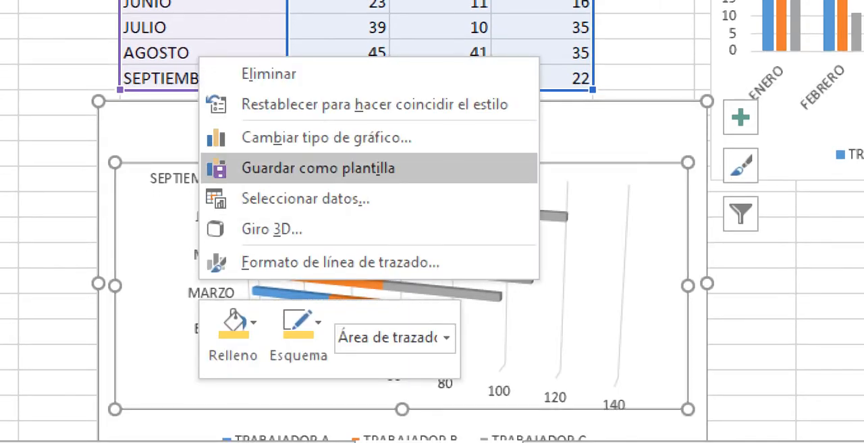
click(326, 137)
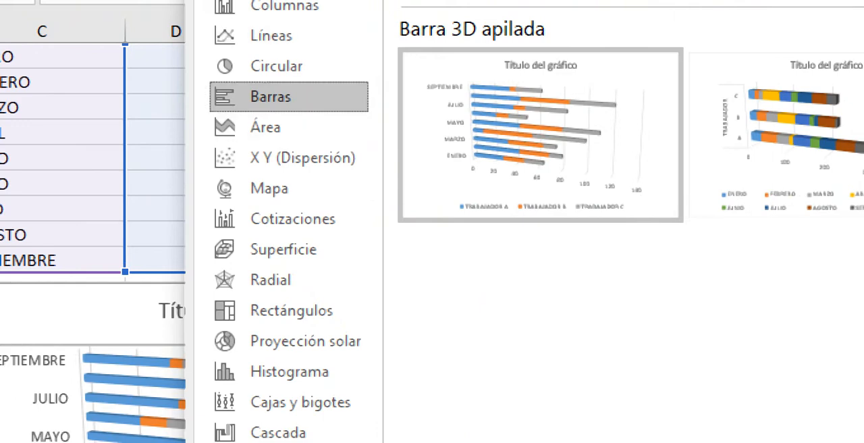
click(284, 5)
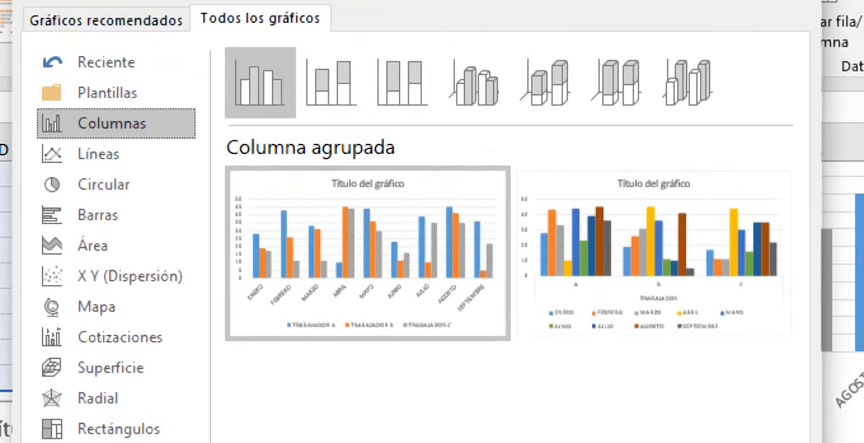
click(793, 3)
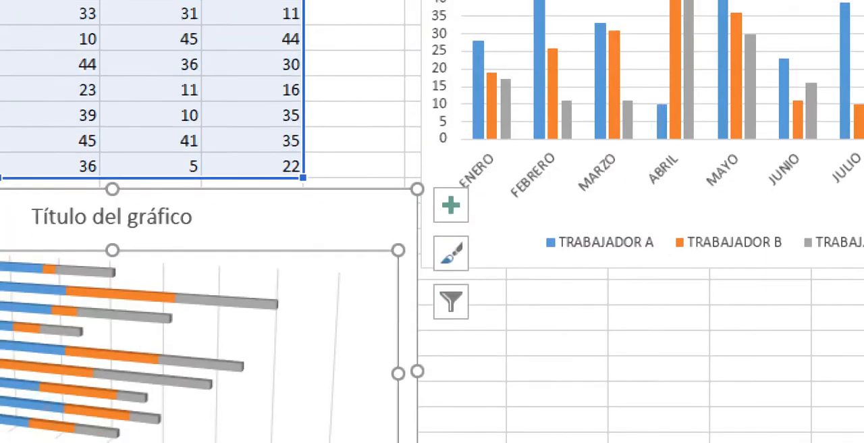
Step: Delete the % VOTOS doughnut chart from the GRÁFICO CIRCULAR sheet and return to the vote data with cell C14 selected
click(324, 417)
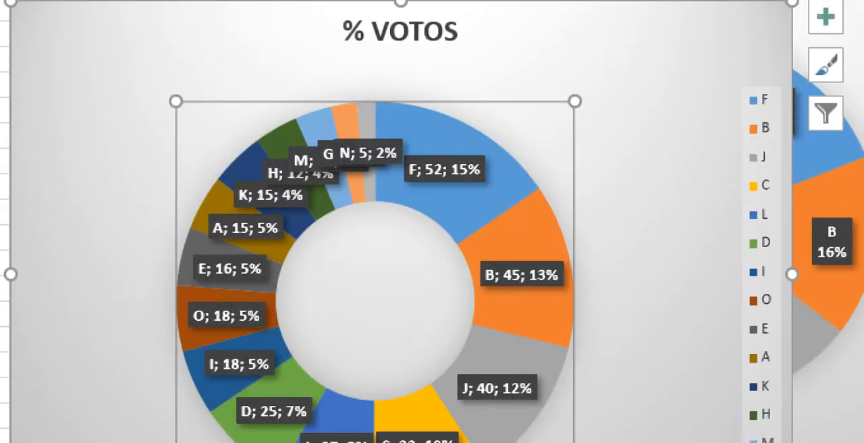
drag(138, 30, 289, 67)
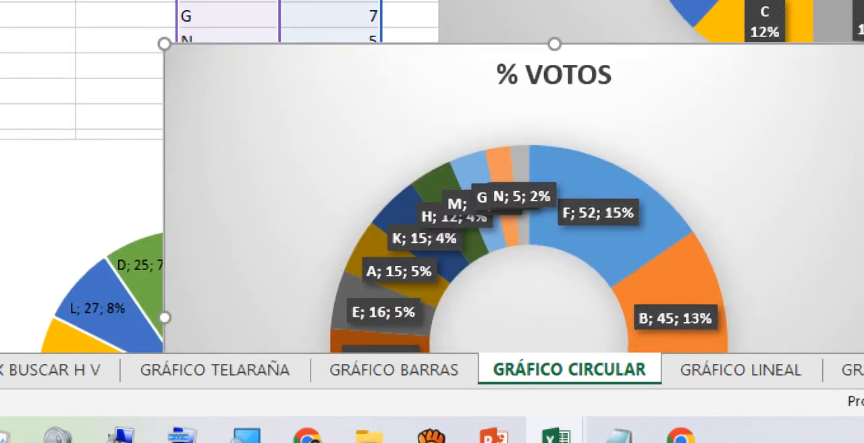
key(Delete)
click(432, 202)
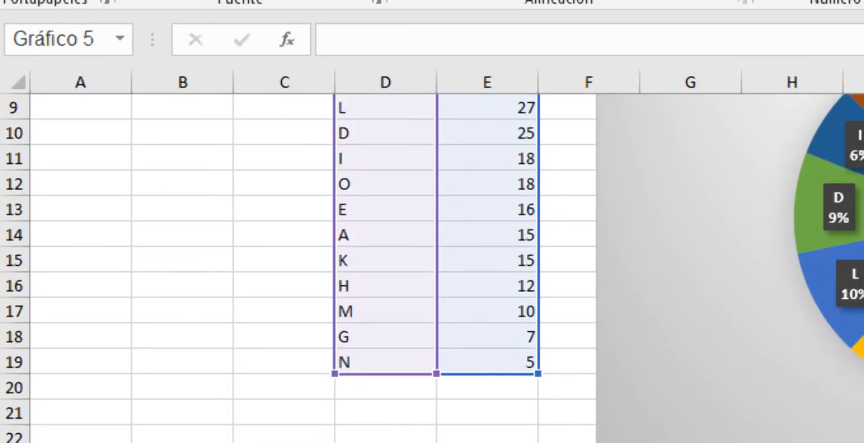
click(284, 218)
scroll(432, 268, up, 3)
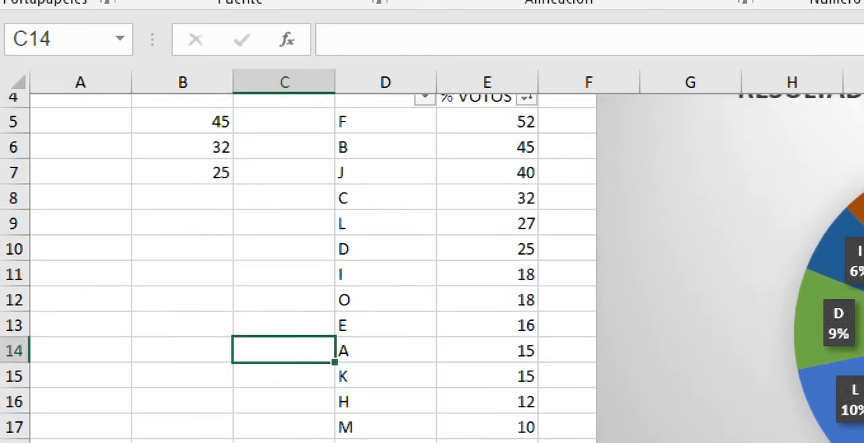
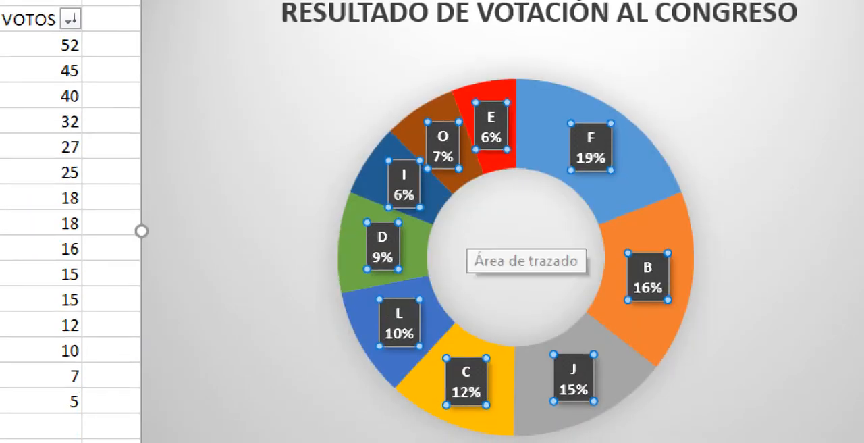
Step: Select the vote table from cell D4, including the % VOTOS header, and insert a Circular 3D chart
mouse_move(626, 338)
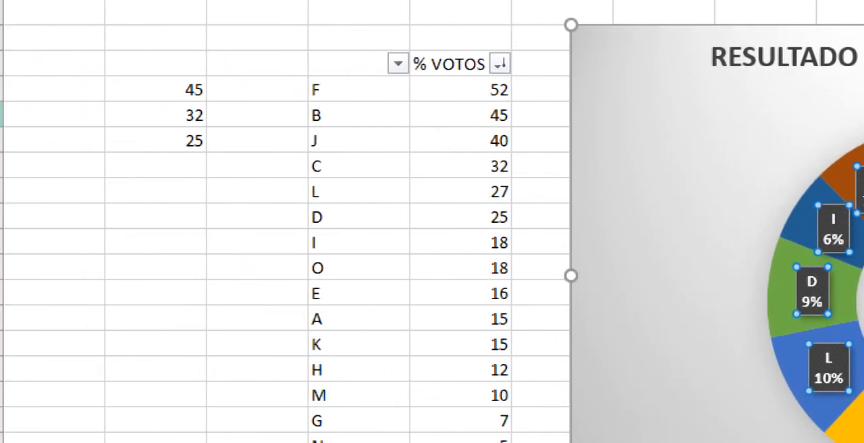
drag(358, 64, 466, 396)
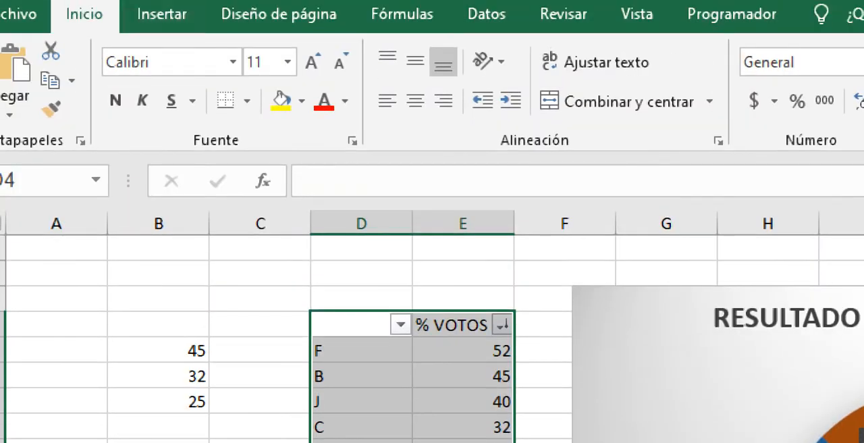
click(162, 15)
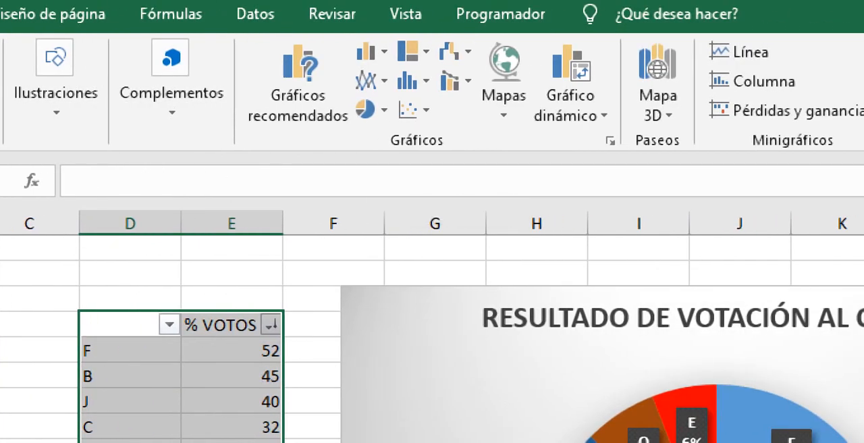
click(367, 109)
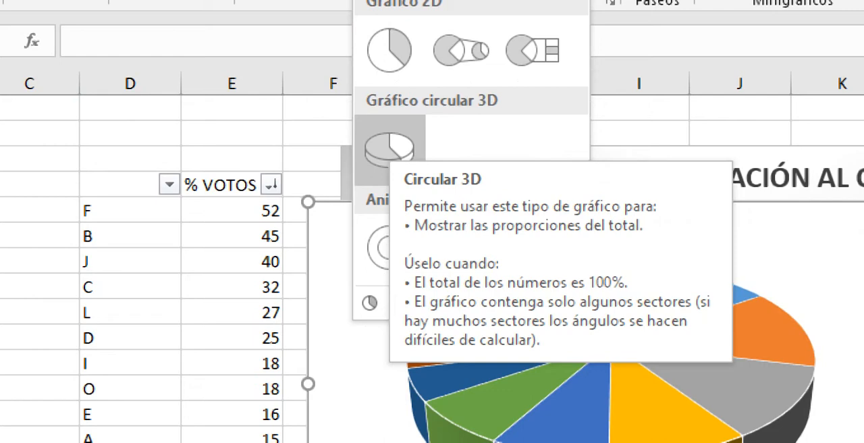
click(390, 150)
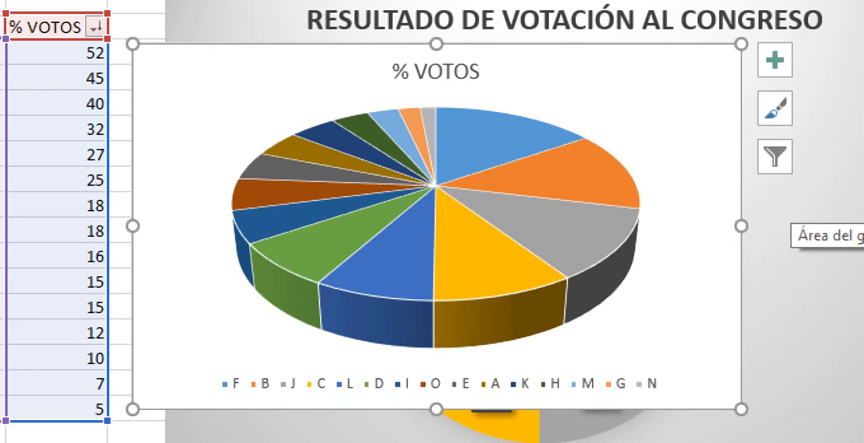
Step: Delete the legend of the 3D pie chart and select the category letters F to N in column D
click(435, 383)
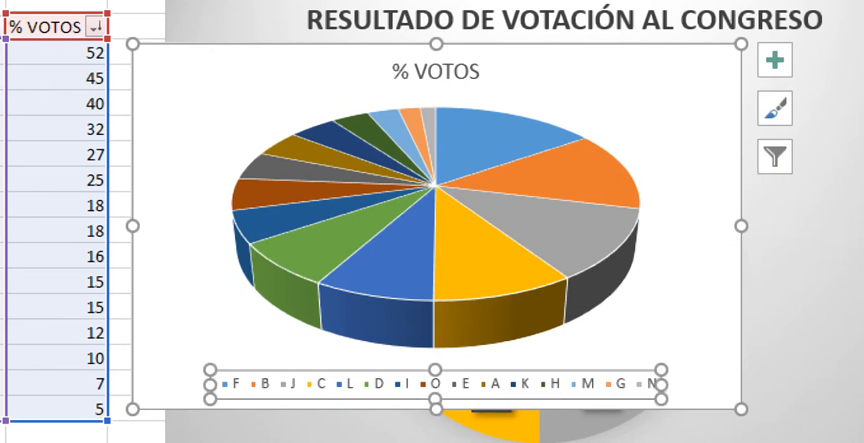
key(Delete)
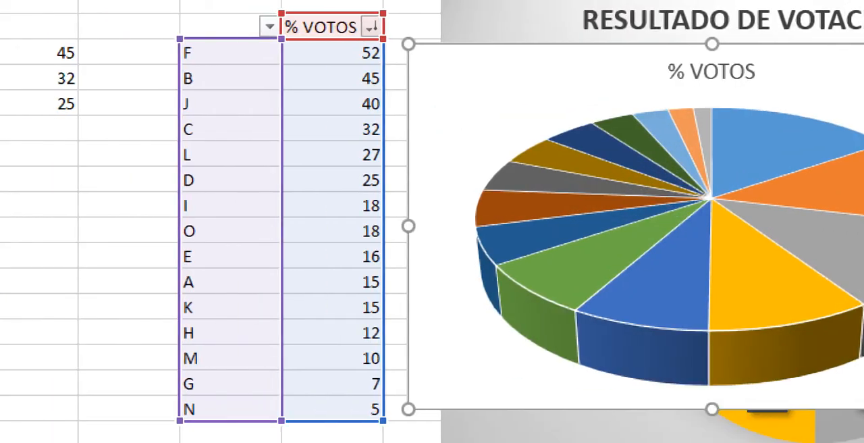
drag(230, 53, 230, 409)
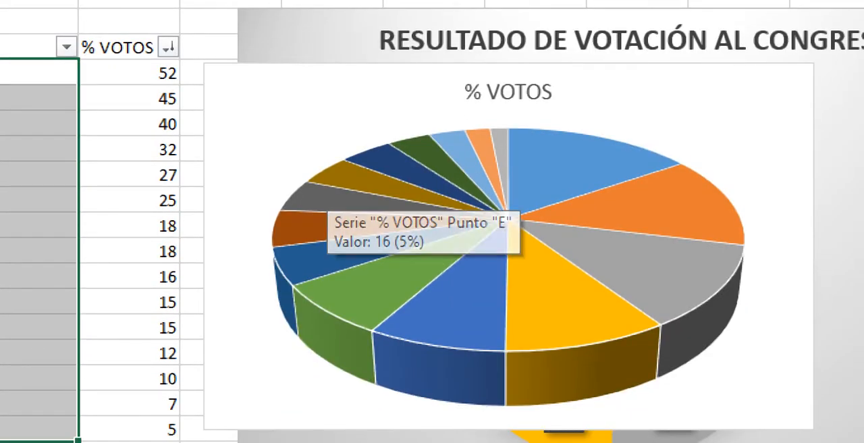
Step: Add the legend back to the 3D pie chart and turn on its data labels
click(326, 197)
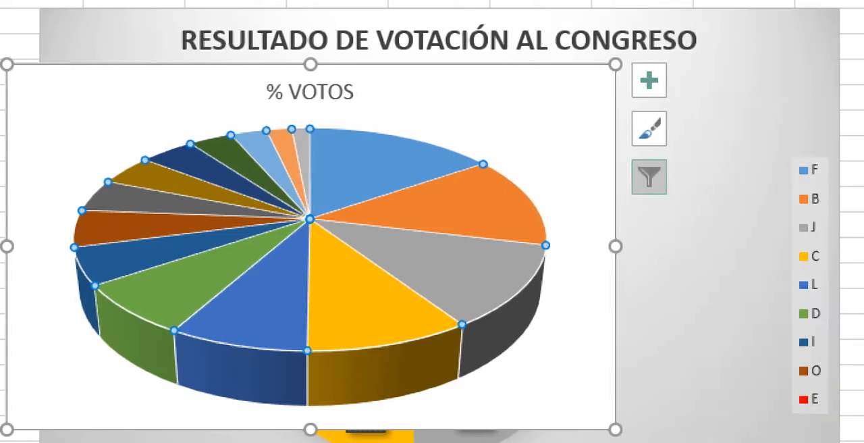
click(847, 81)
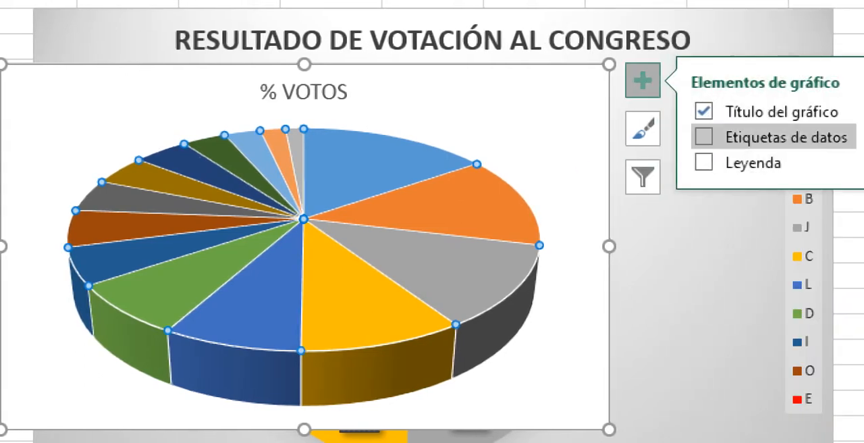
click(743, 163)
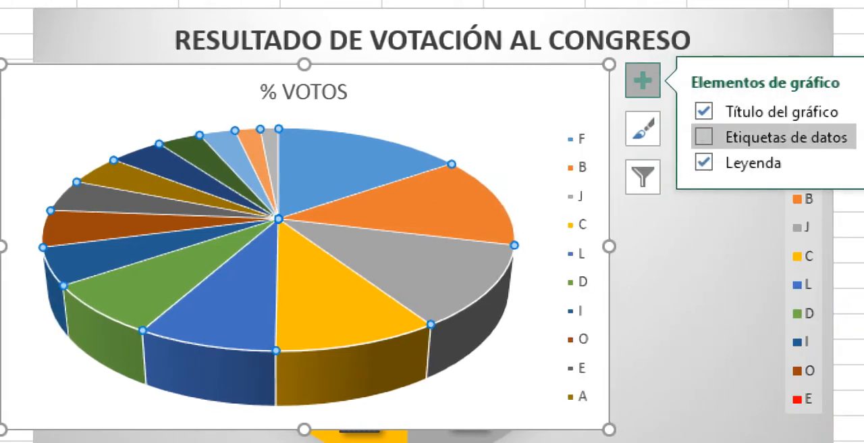
click(743, 137)
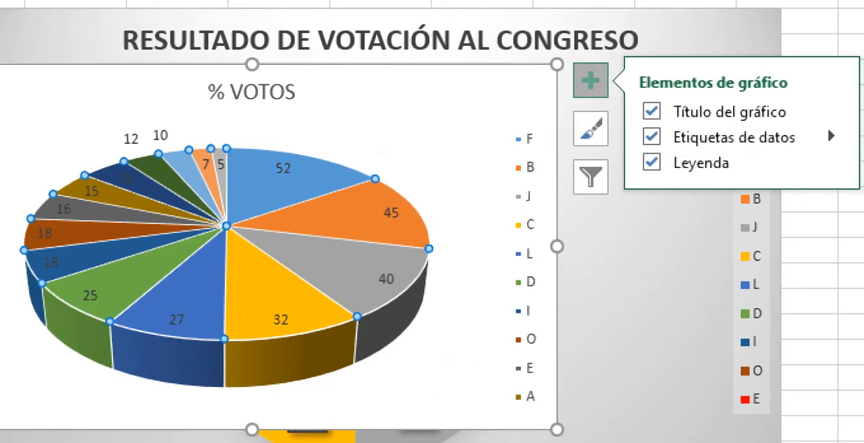
Step: In the data label options, try Nombre de la serie and replace it with Nombre de categoría alongside Valor
click(831, 136)
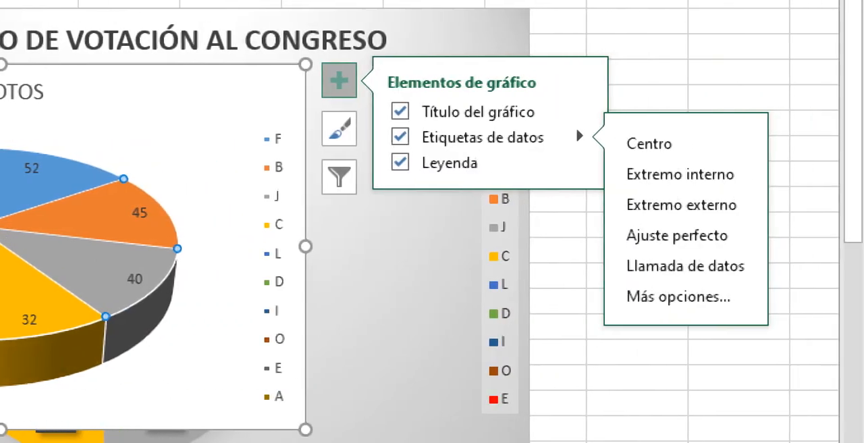
click(678, 296)
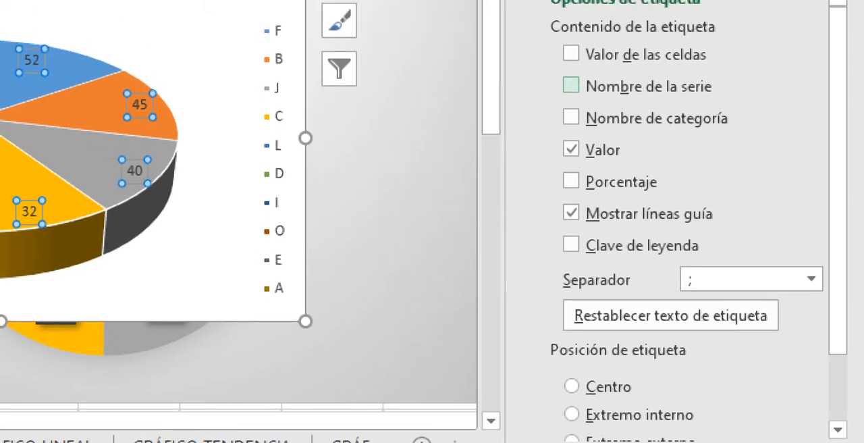
click(571, 85)
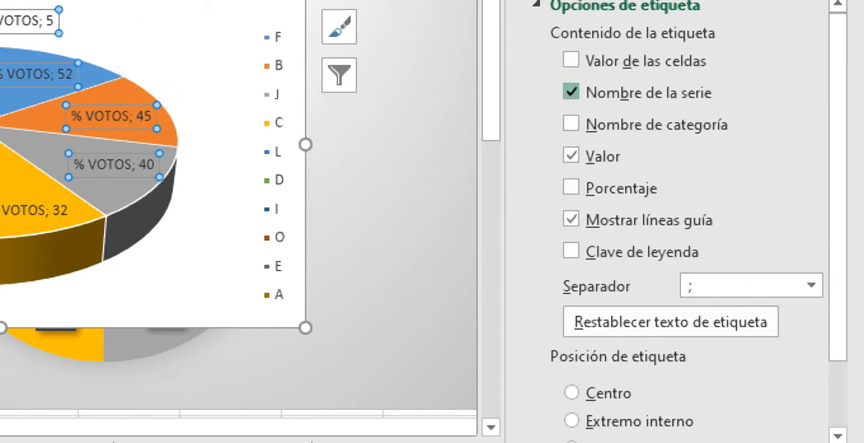
click(571, 92)
click(571, 124)
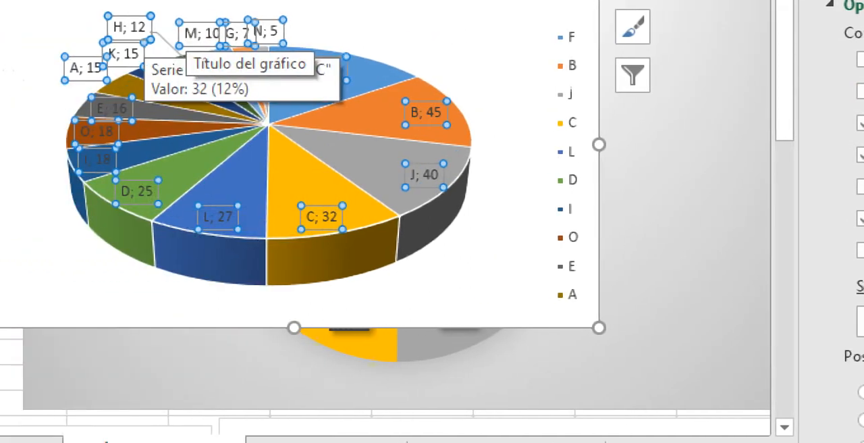
key(Escape)
key(Escape)
key(Escape)
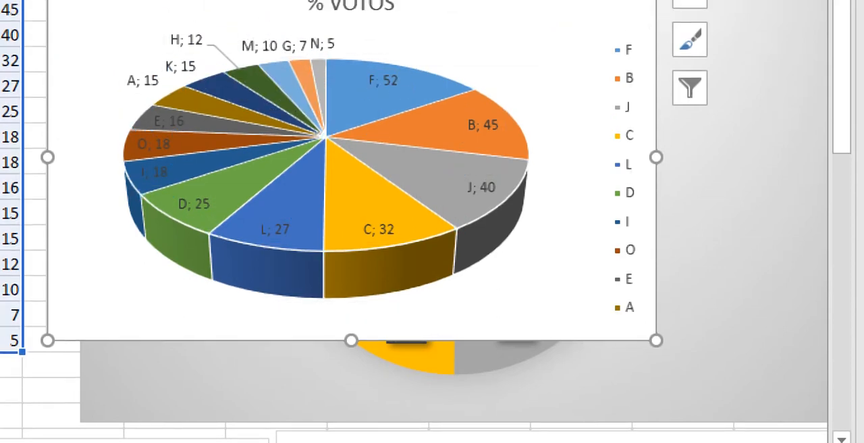
Step: Turn the 3D pie's legend off and back on through its format options, and set its text fill to solid black
click(690, 13)
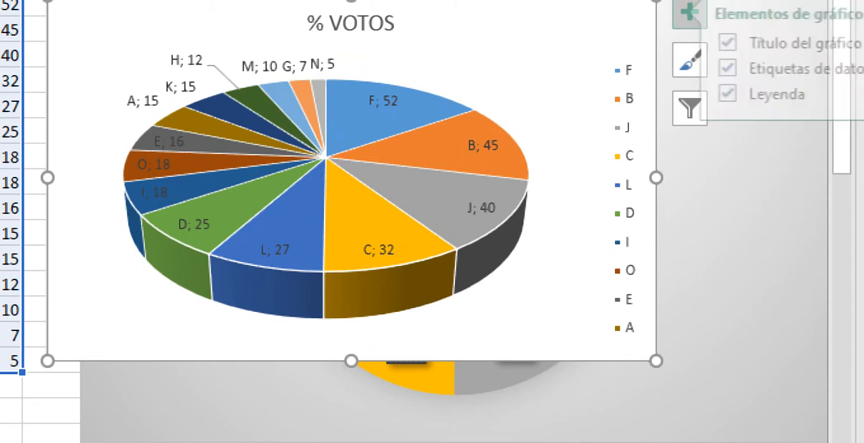
click(750, 95)
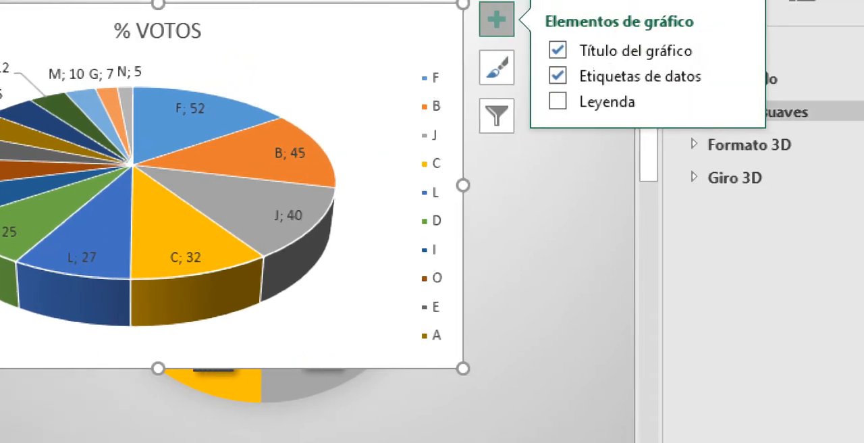
click(737, 101)
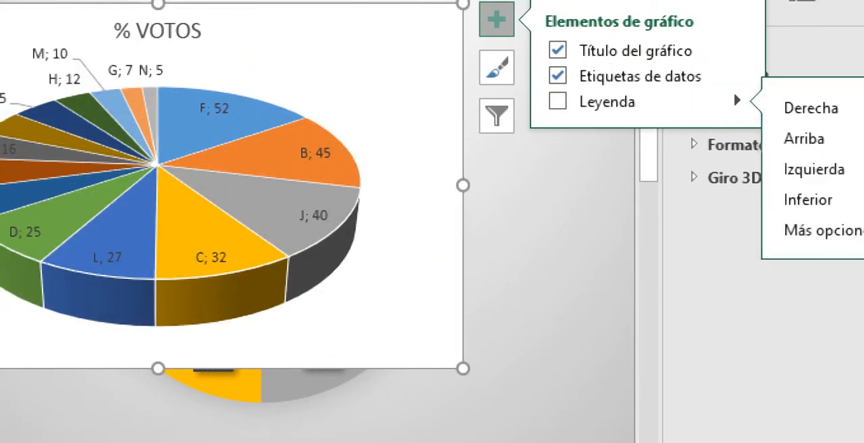
click(828, 231)
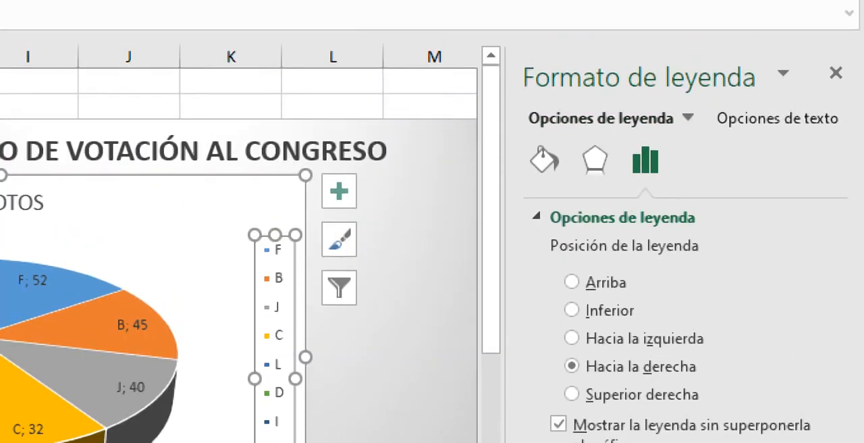
click(777, 118)
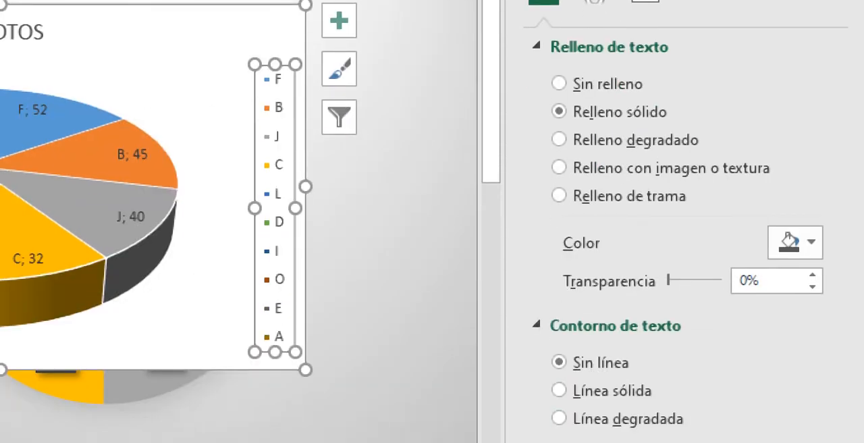
click(795, 243)
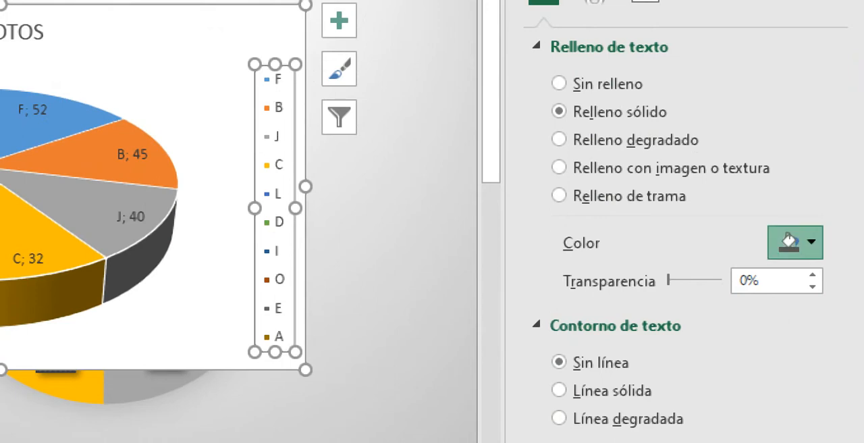
click(676, 301)
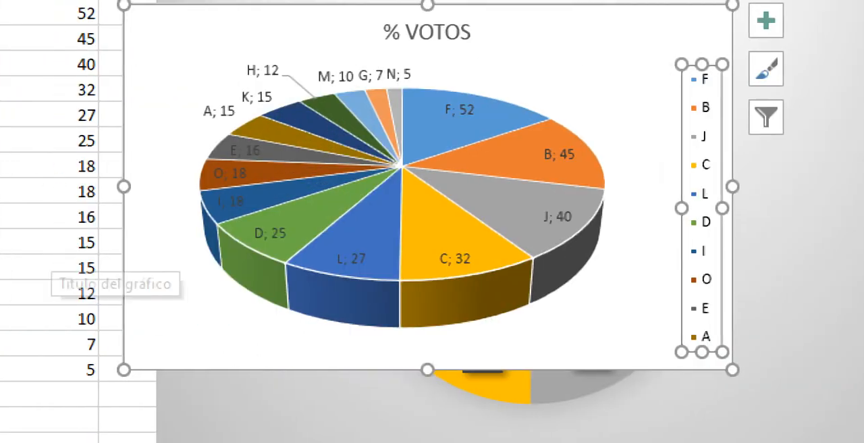
Step: Inspect the 3D pie's plot area and slices, and remove the chart to return to the vote data
click(193, 297)
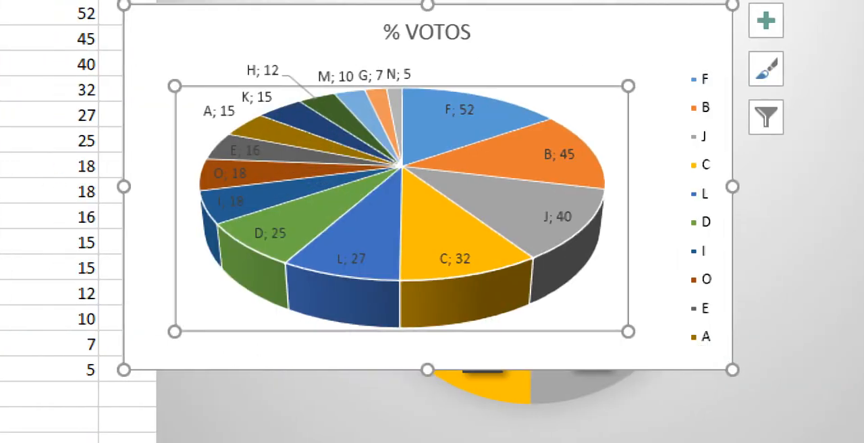
click(317, 233)
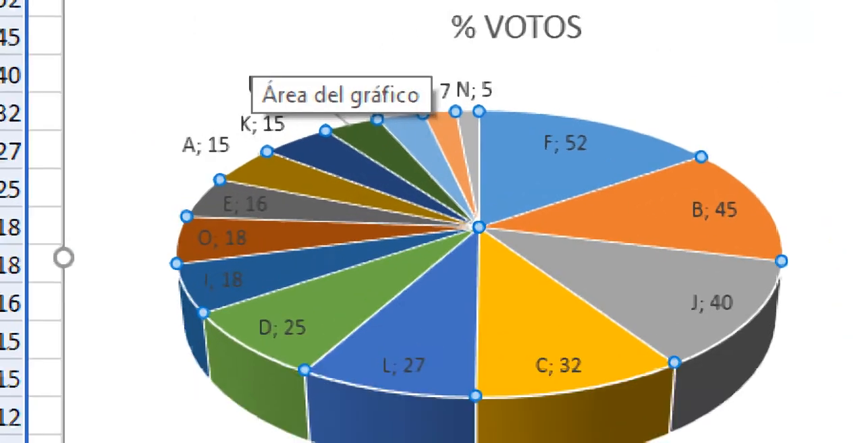
mouse_move(370, 186)
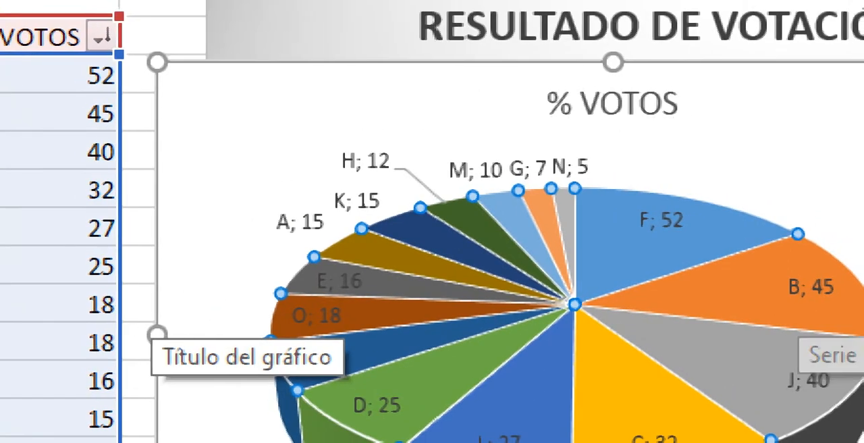
key(Escape)
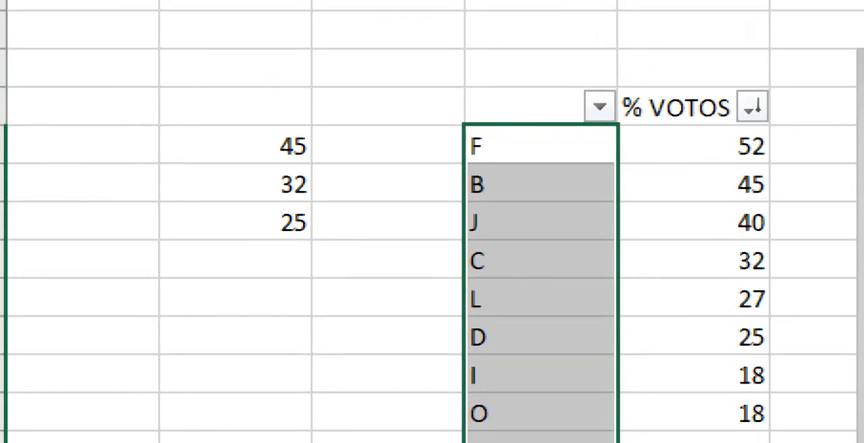
Step: Select the vote table from cell D4 with its % VOTOS header and insert an Anillo chart
drag(530, 107, 682, 382)
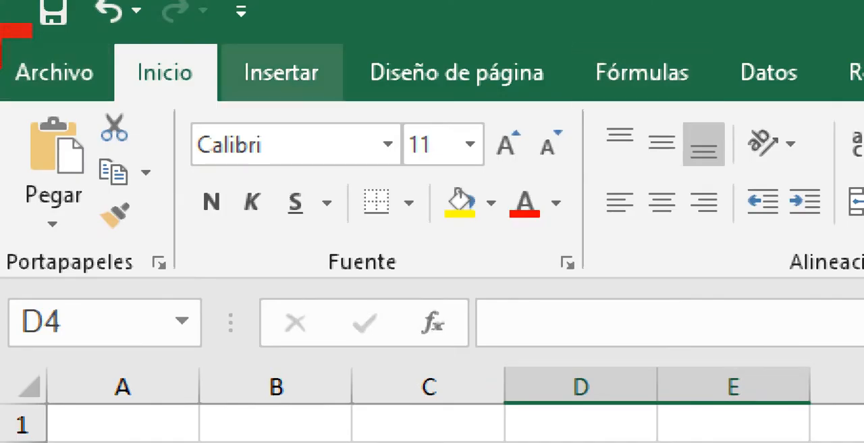
click(281, 72)
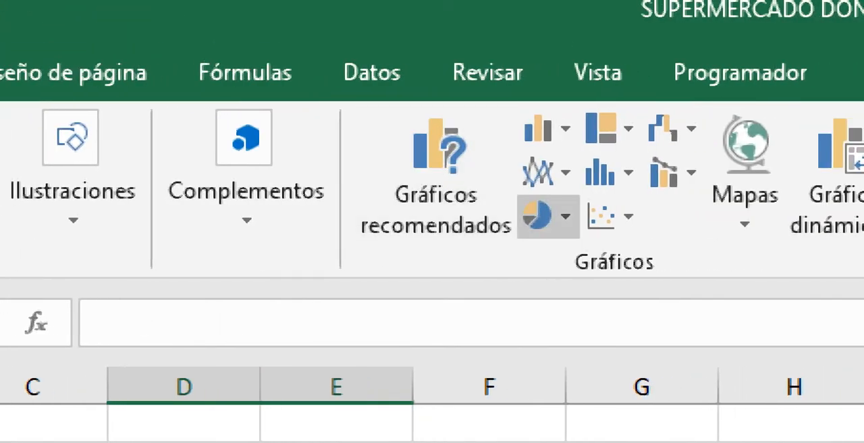
click(547, 216)
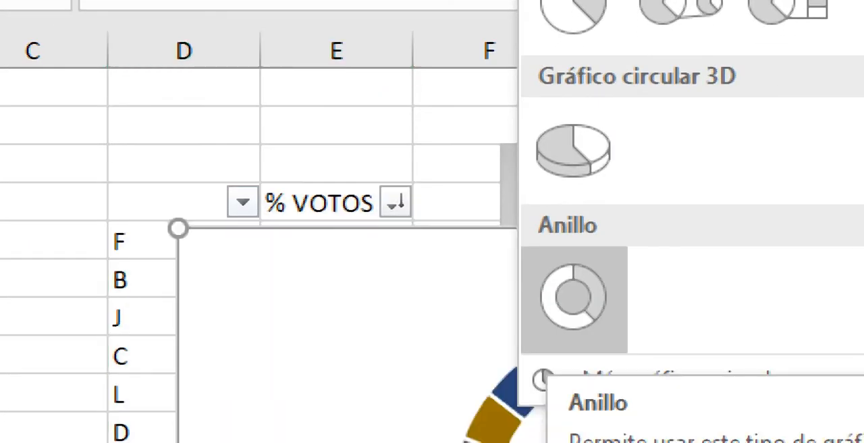
click(573, 304)
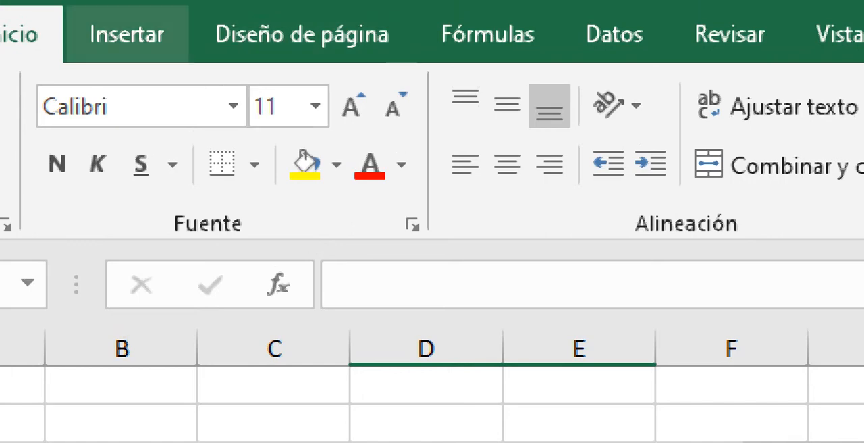
Step: Insert a 2D pie chart with a secondary pie from the selected vote data
click(127, 34)
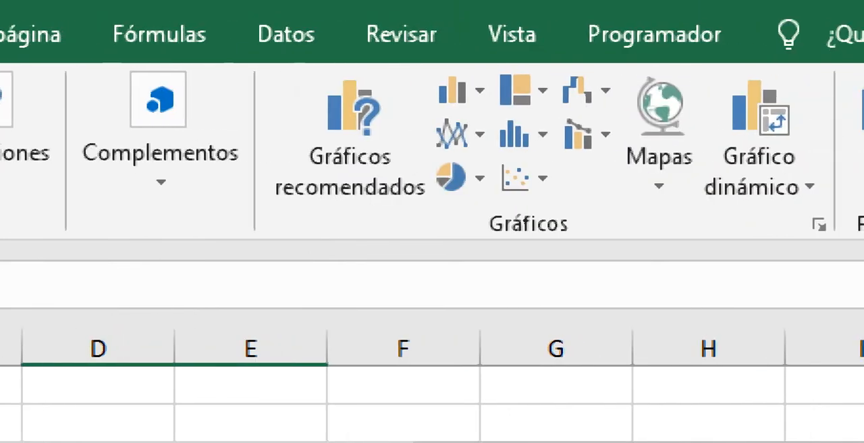
click(451, 178)
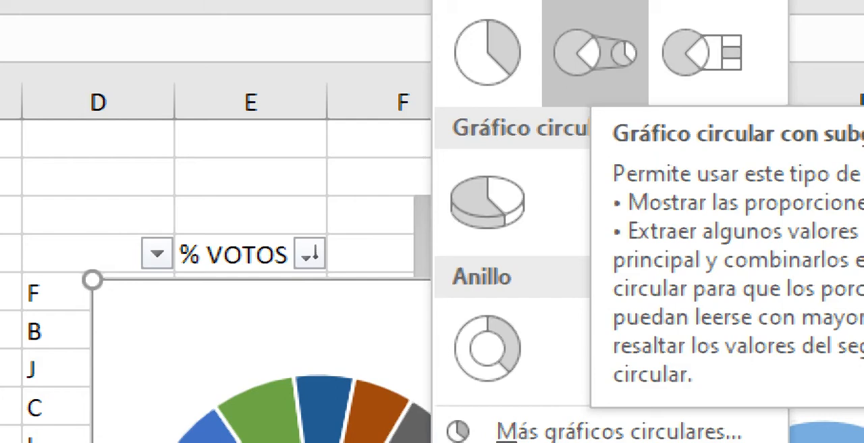
click(594, 52)
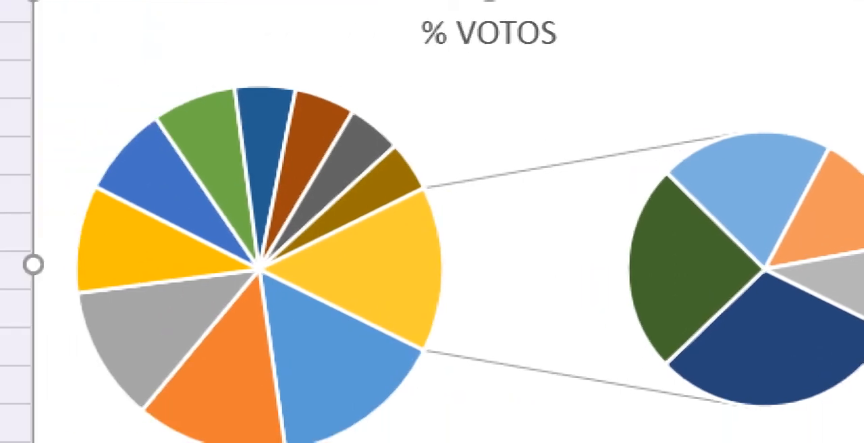
Step: Remove the pie chart with the secondary pie and return to the % VOTOS data
mouse_move(401, 323)
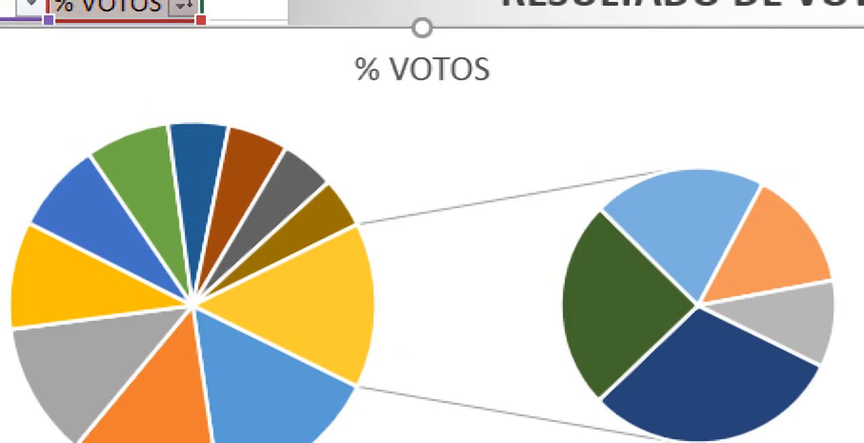
key(Delete)
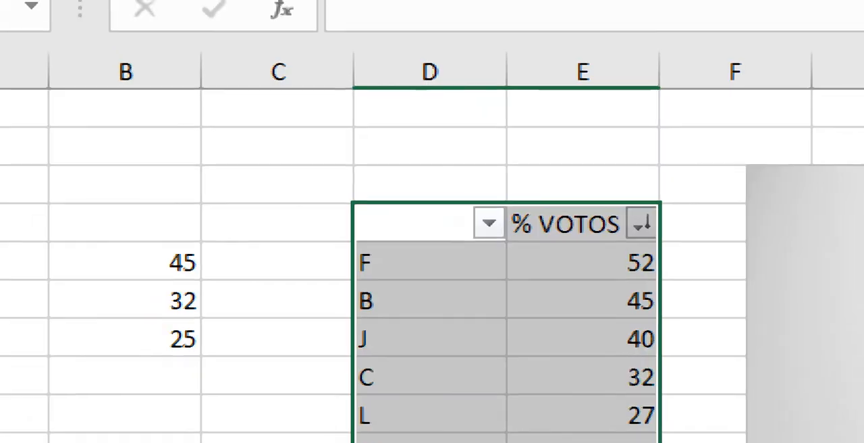
click(124, 233)
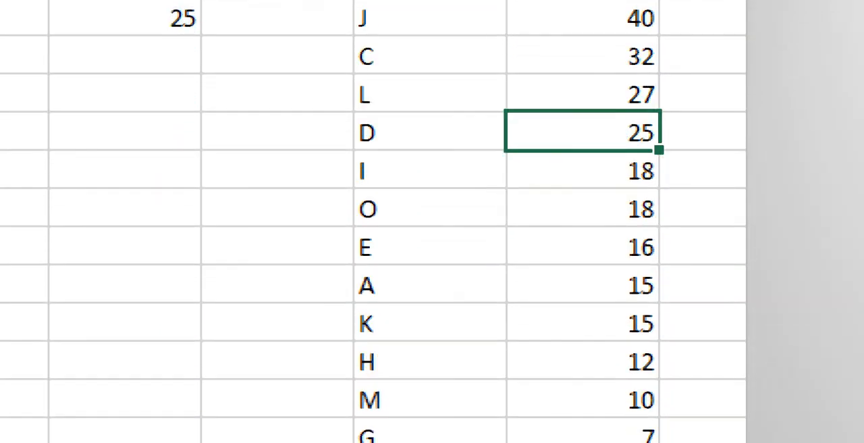
Step: Sort the vote table alphabetically from A to Z by the letter column and select its last four rows
click(488, 32)
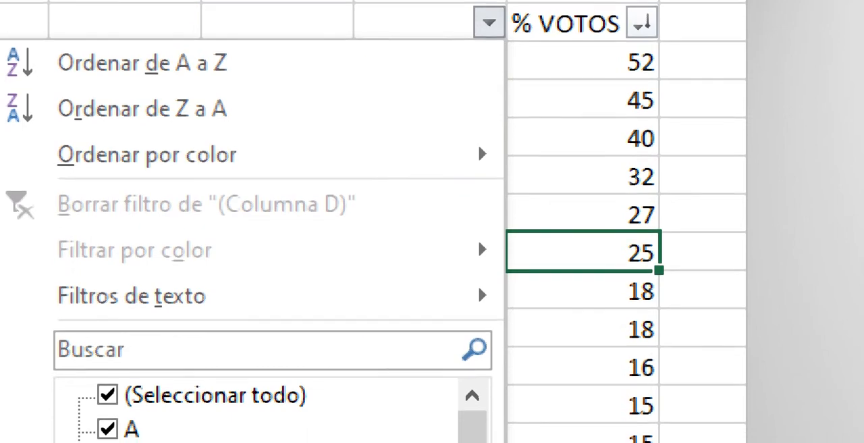
click(162, 62)
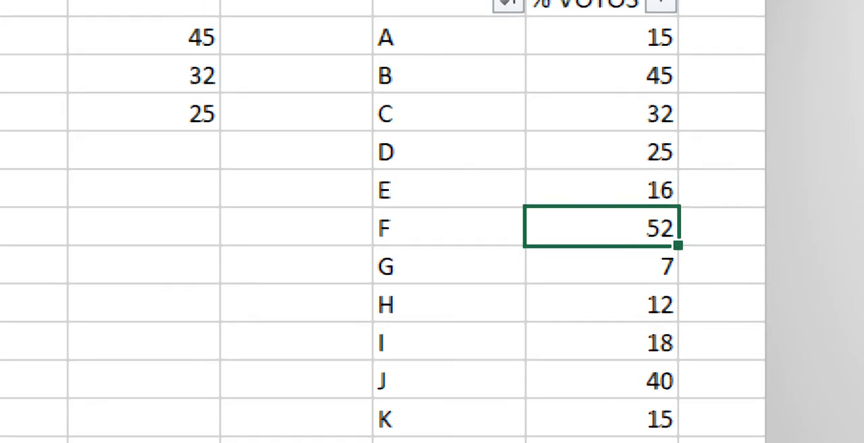
drag(446, 314, 601, 390)
click(448, 276)
drag(448, 276, 600, 390)
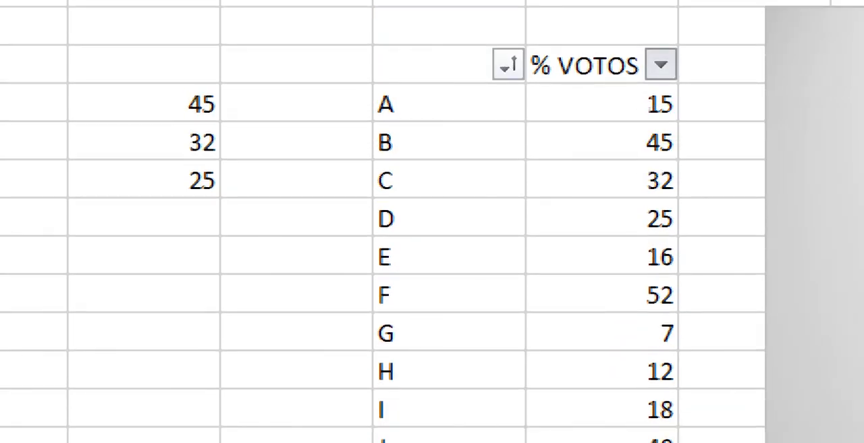
Step: Sort the vote table by % VOTOS from largest to smallest and select the lowest values, from H to N
click(661, 64)
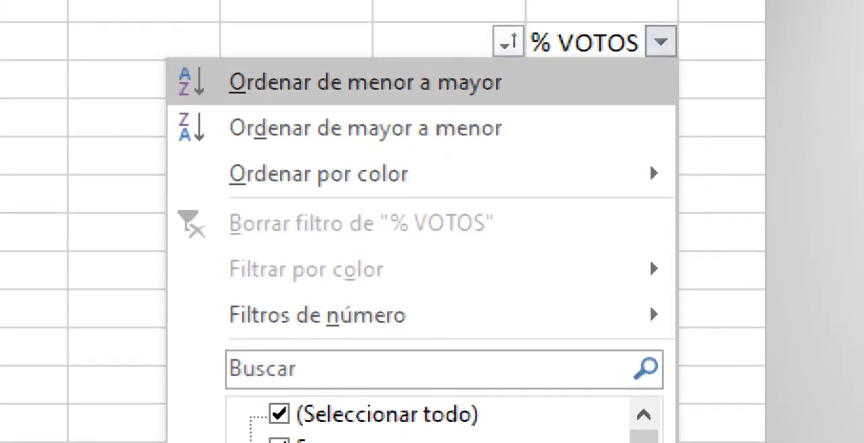
click(365, 129)
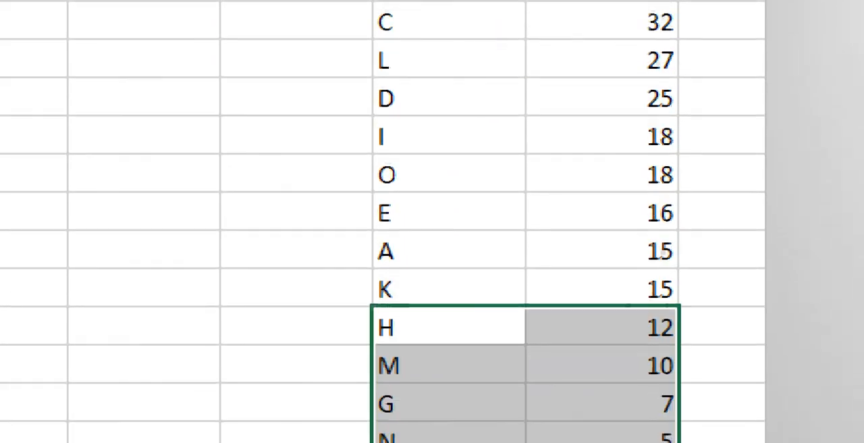
click(602, 352)
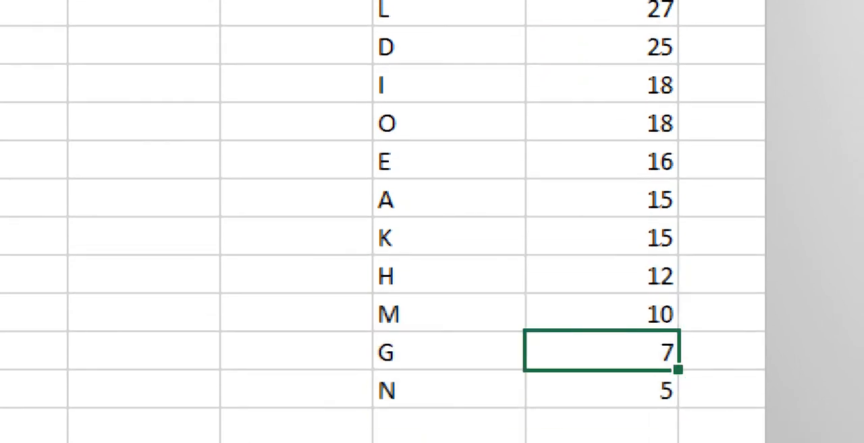
drag(602, 276, 601, 427)
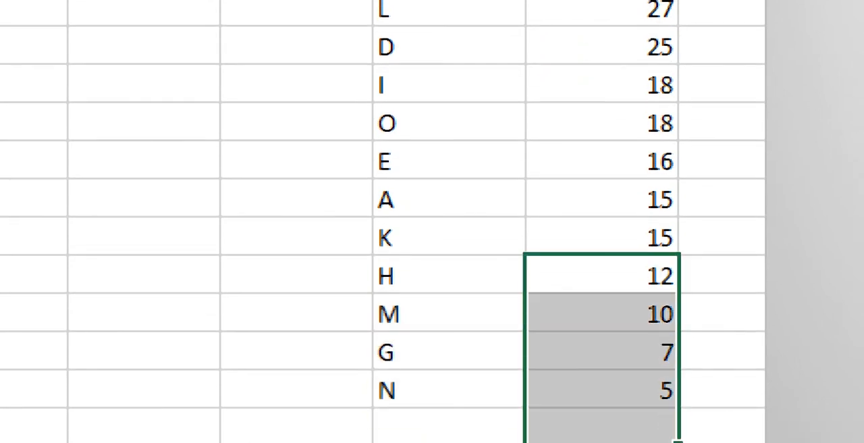
click(602, 237)
Step: Set the % VOTOS value of A to 17 and sort the table again from largest to smallest
click(602, 200)
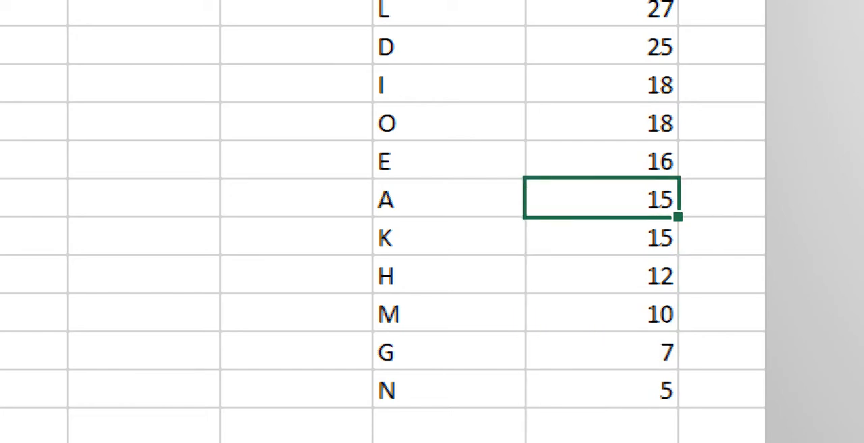
text(17)
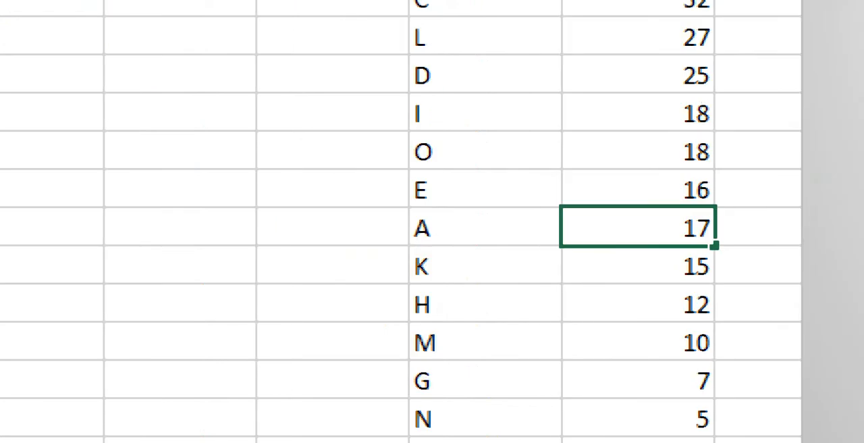
click(485, 75)
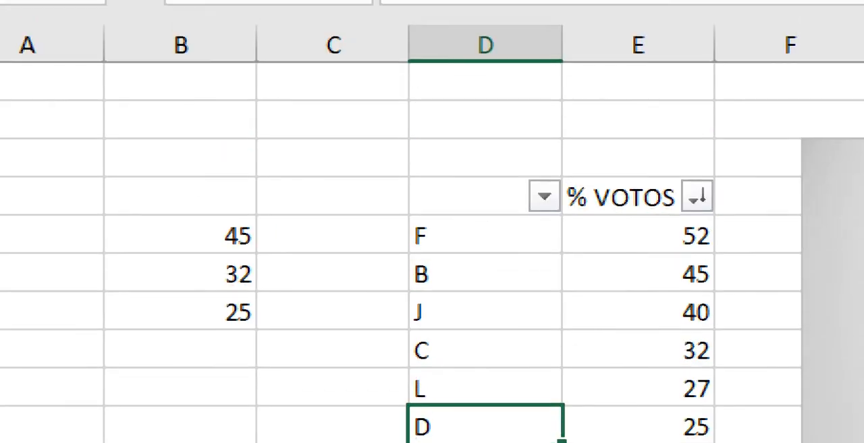
click(697, 196)
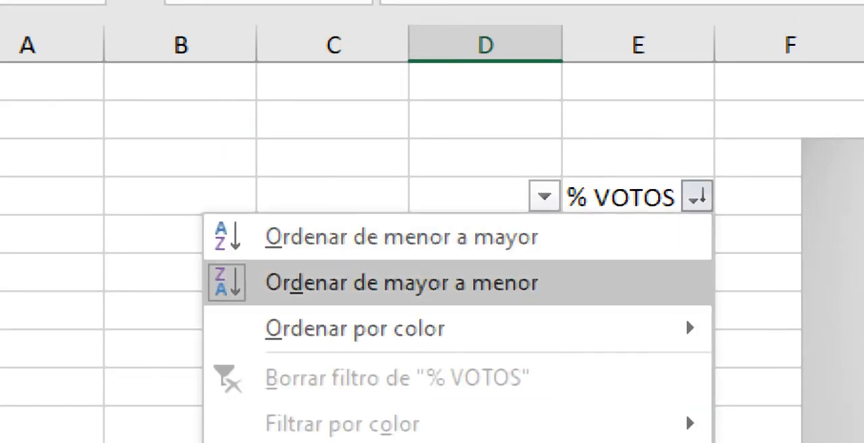
click(685, 297)
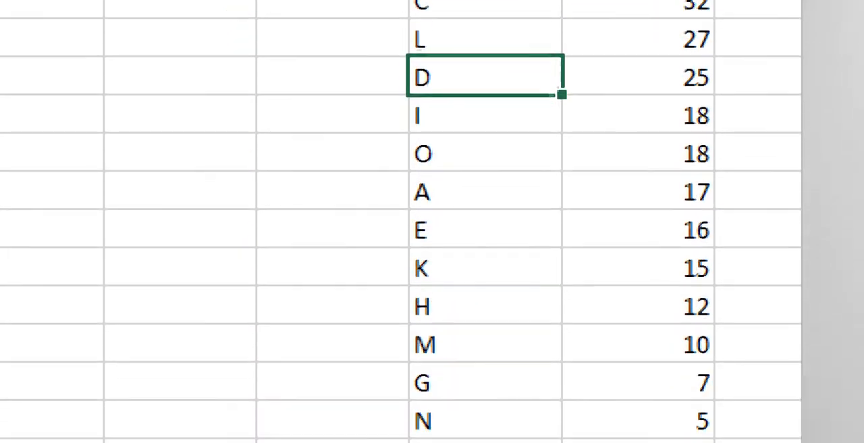
click(638, 369)
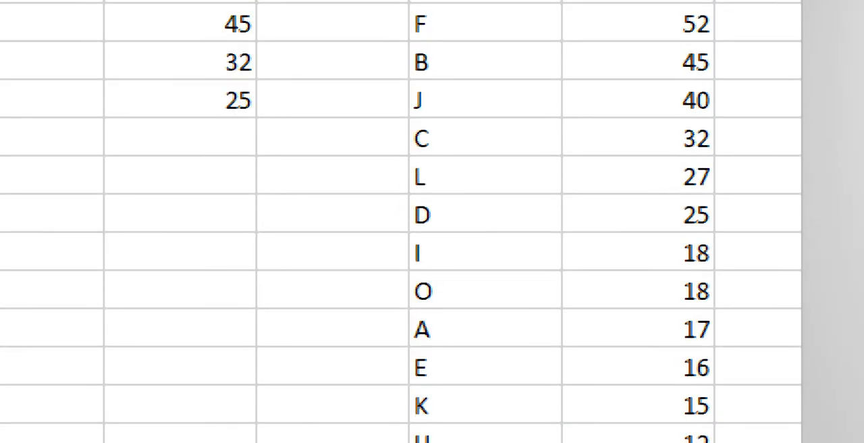
Step: Select the re-sorted vote table up to its header row in D4 and insert a 2D pie chart with a secondary pie
drag(465, 137, 634, 421)
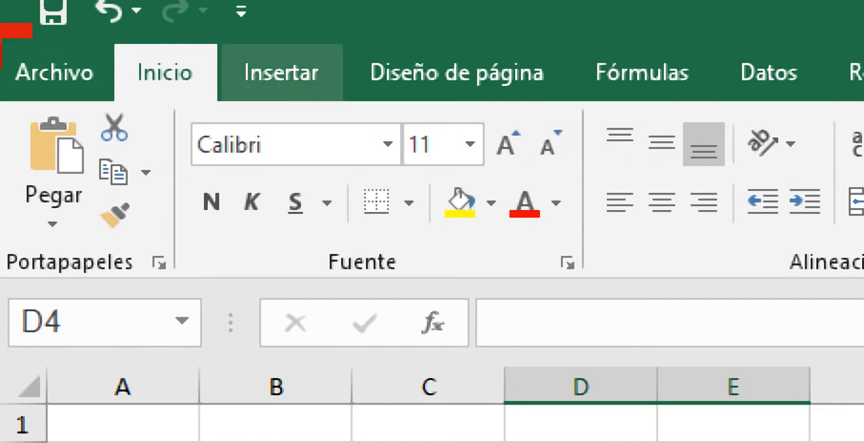
click(281, 72)
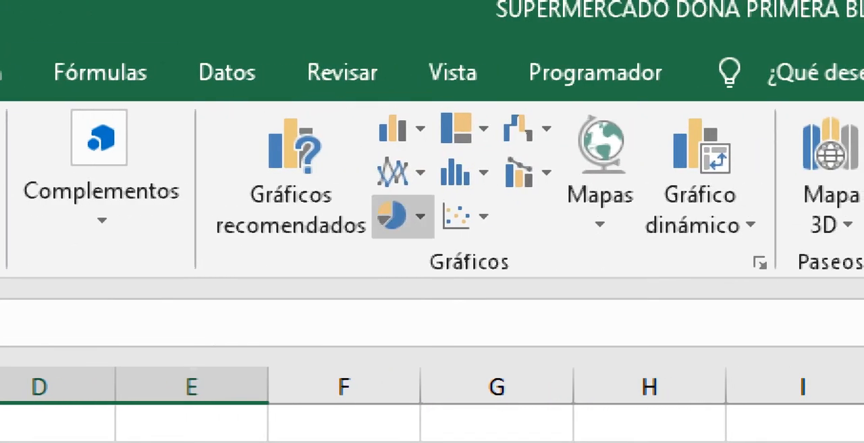
click(403, 216)
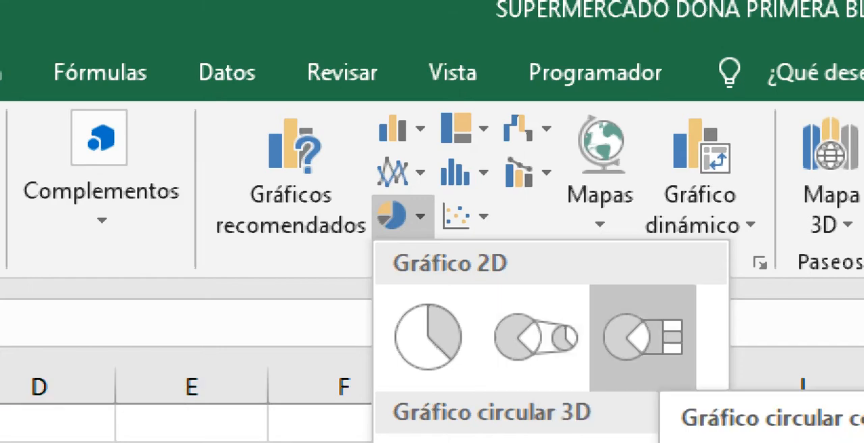
click(537, 338)
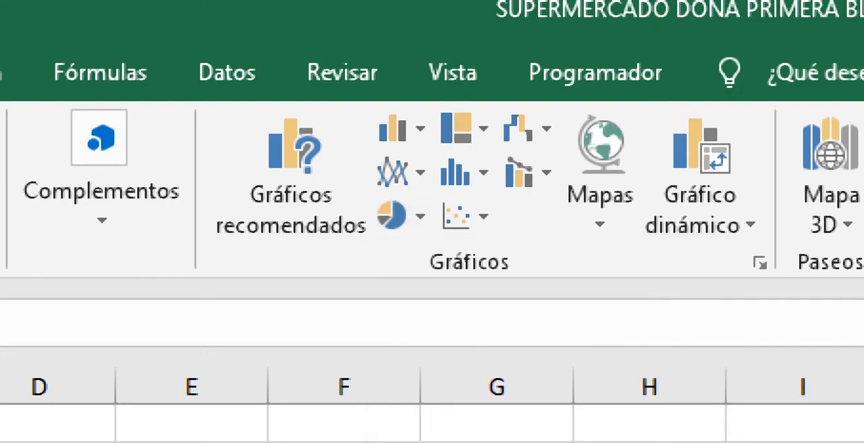
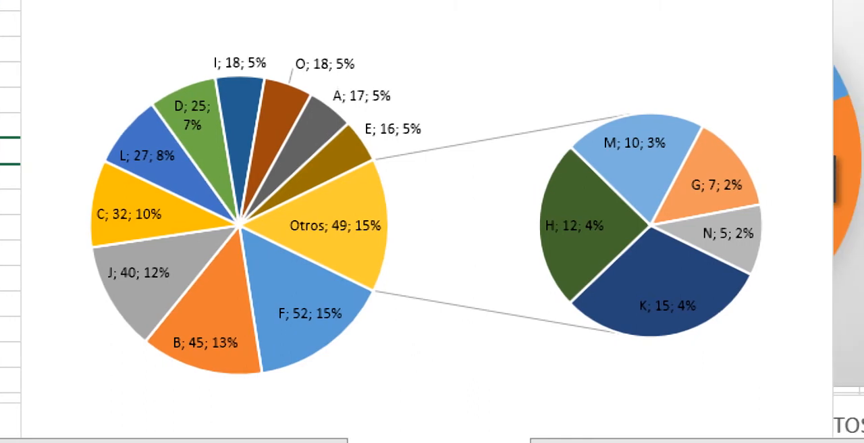
Step: Move the newly inserted secondary-pie chart away from the vote table, down over the existing pie charts, and delete it
mouse_move(638, 322)
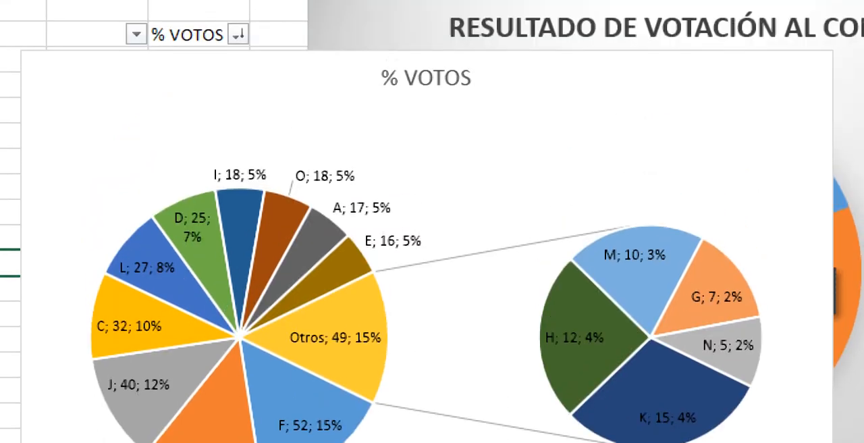
click(459, 54)
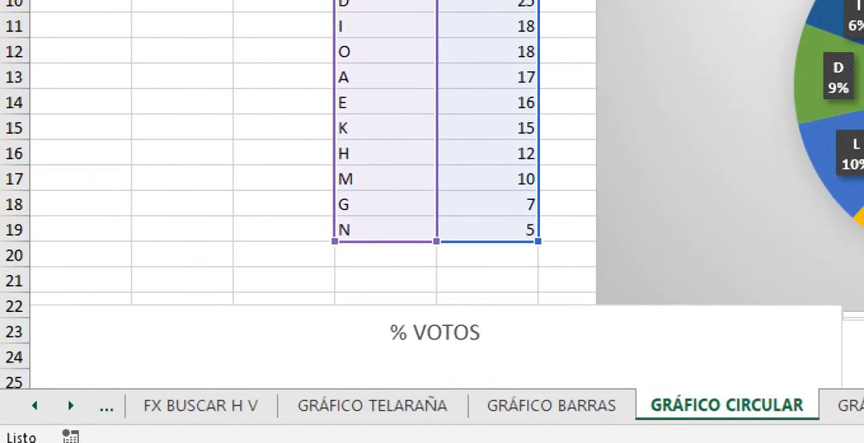
drag(435, 338, 857, 381)
drag(688, 382, 530, 113)
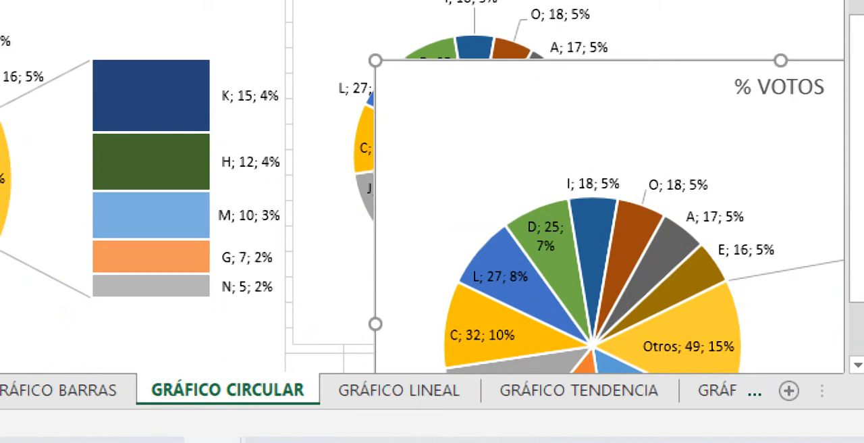
key(Delete)
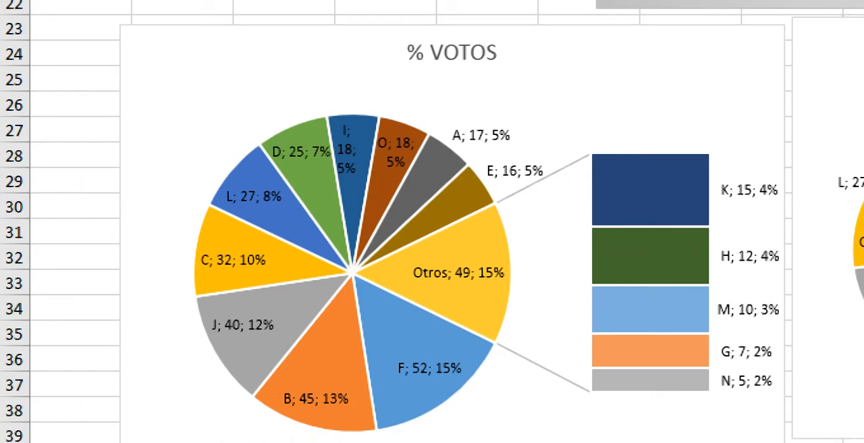
Step: Move the I and O data labels outside their slices in the pie chart with the secondary bar and deselect the chart
mouse_move(704, 379)
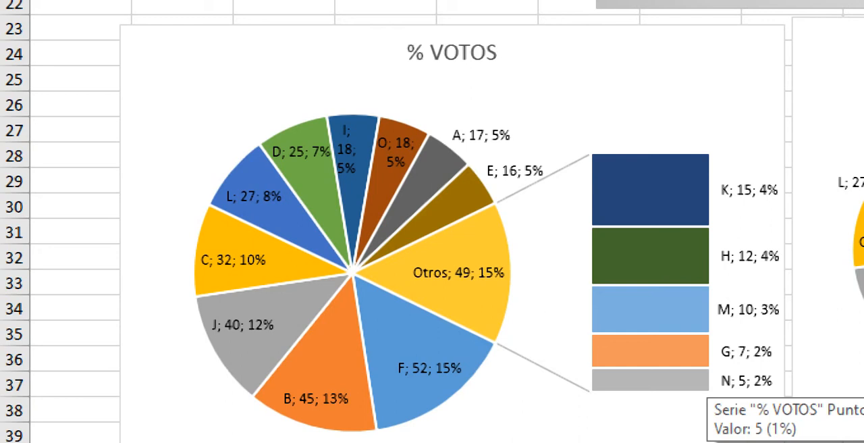
click(746, 381)
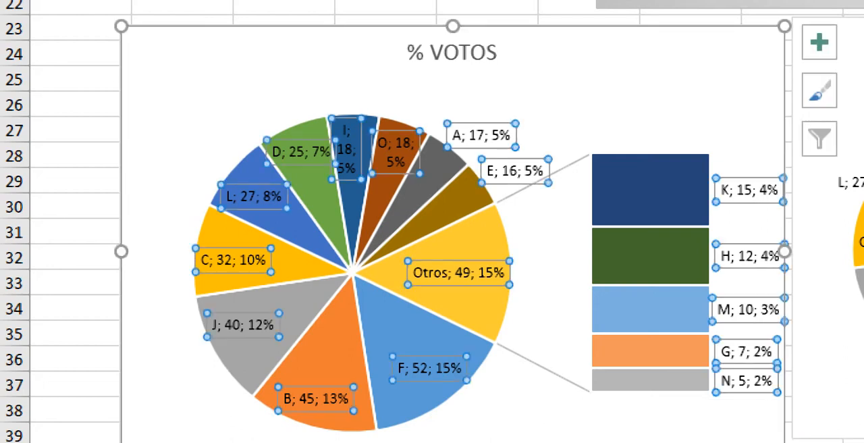
click(345, 148)
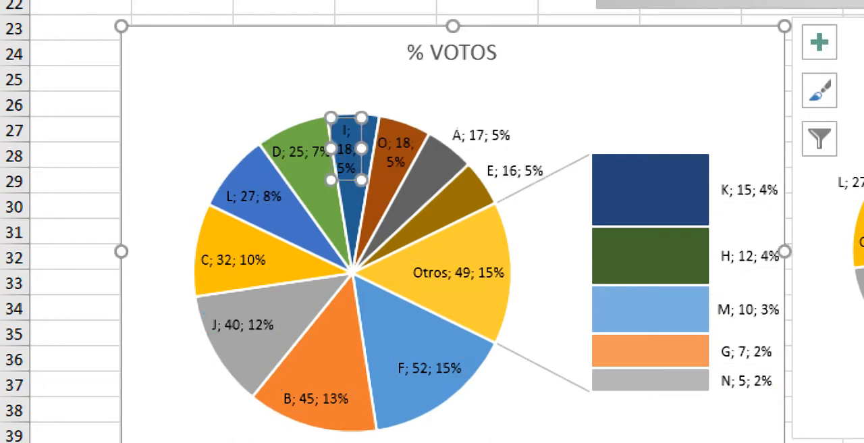
drag(346, 149, 345, 88)
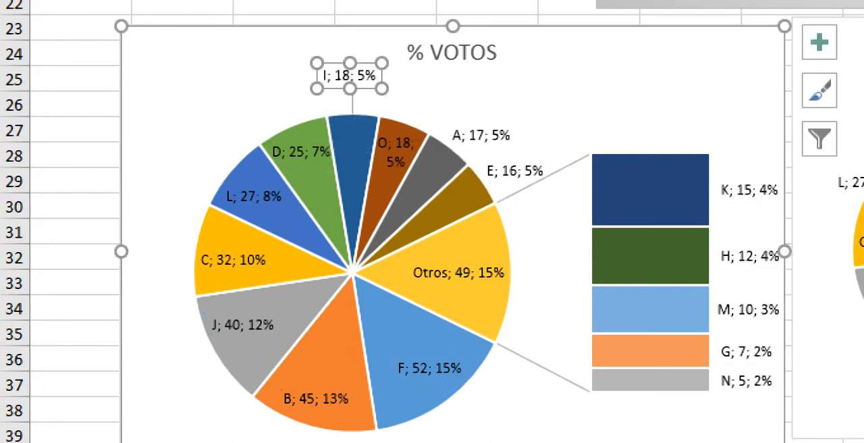
click(396, 154)
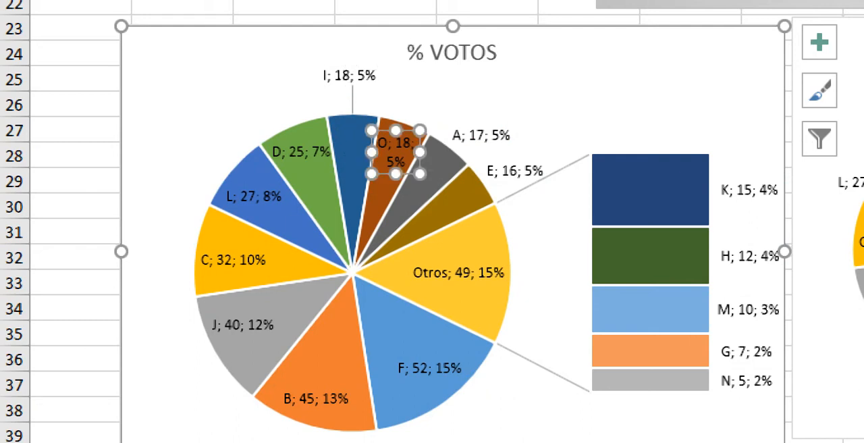
drag(396, 154, 425, 106)
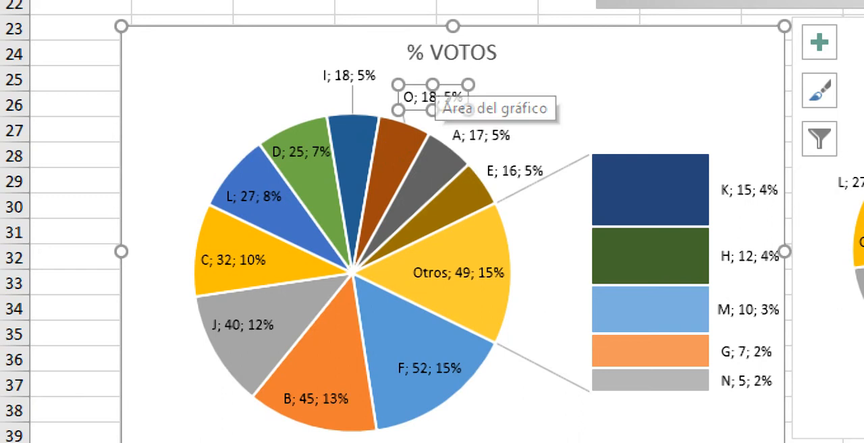
click(76, 130)
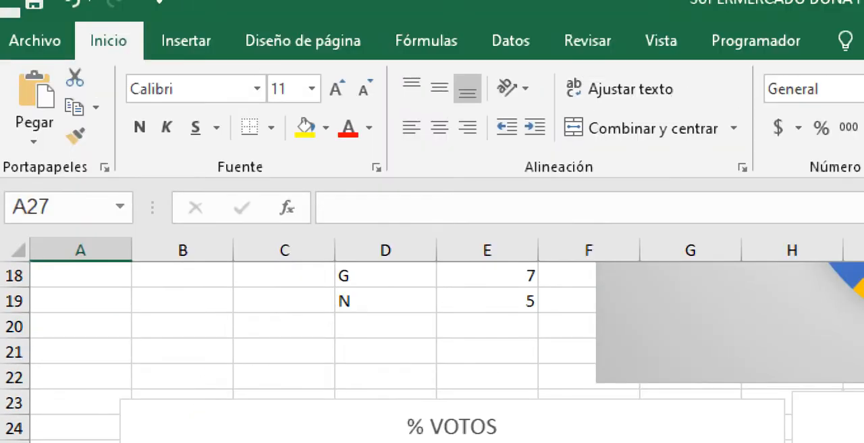
Step: Go to the GRÁFICO LINEAL sheet and delete the untitled chart located under the energy consumption table
click(185, 38)
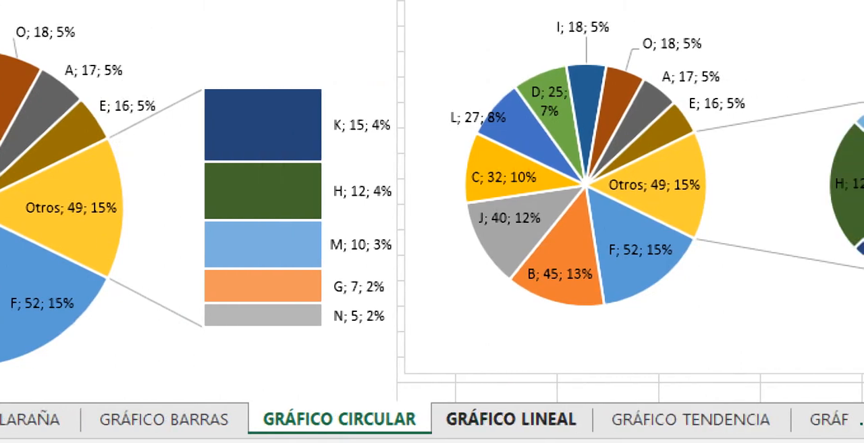
click(511, 418)
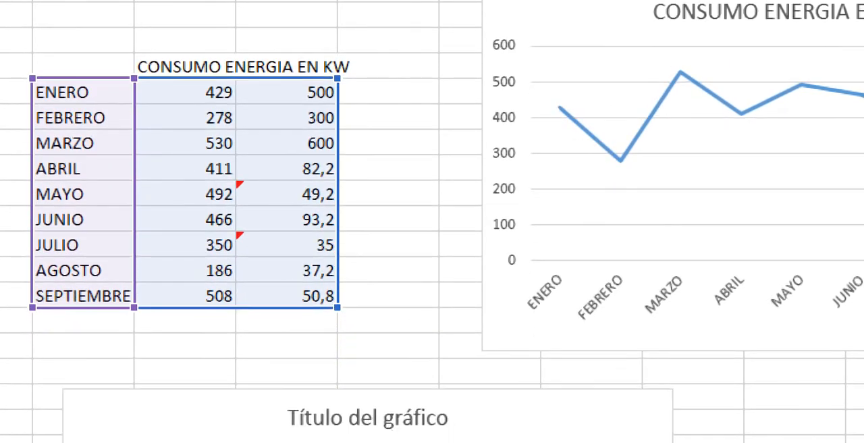
drag(448, 434, 440, 427)
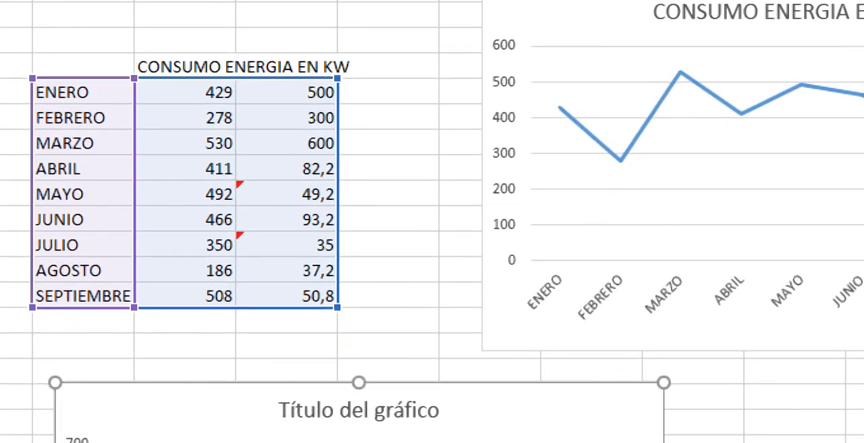
key(Delete)
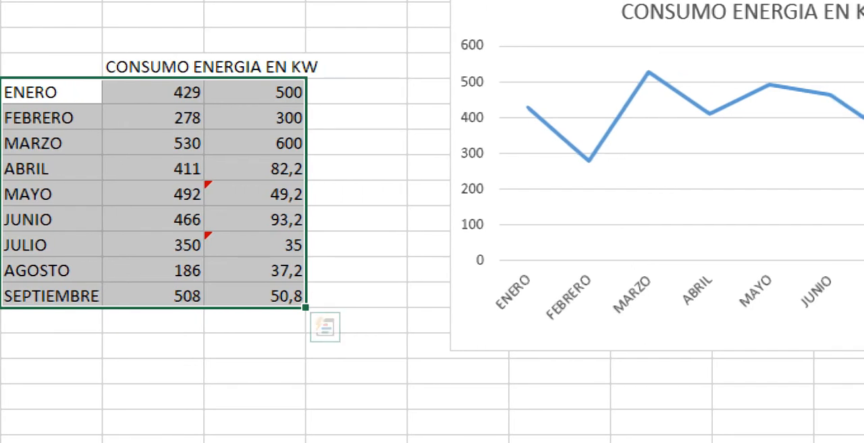
Step: Replace the CONSUMO ENERGIA EN KW header in E6 with "consumo sede 1"
click(185, 66)
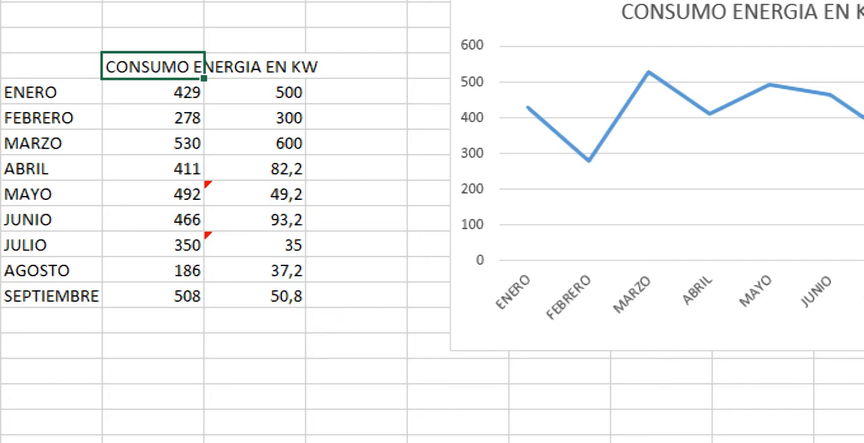
text(consum)
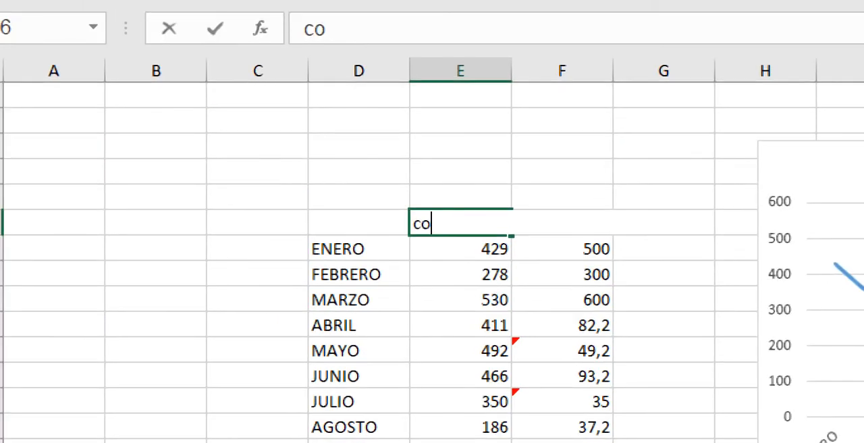
text(p)
key(BackSpace)
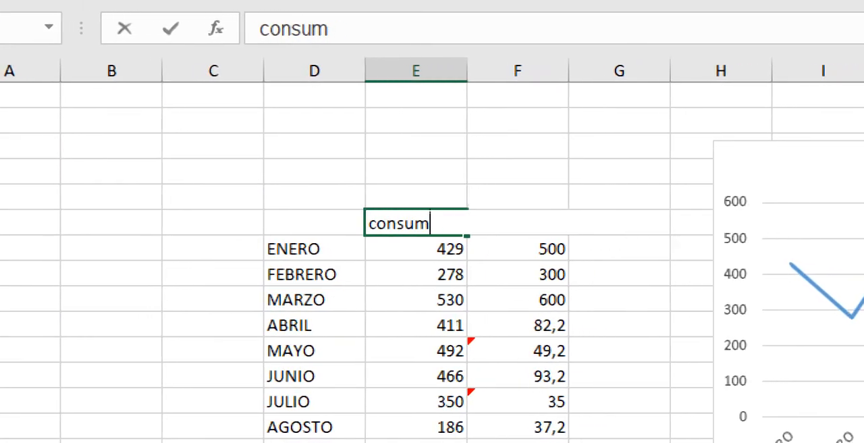
key(BackSpace)
text(mo sed)
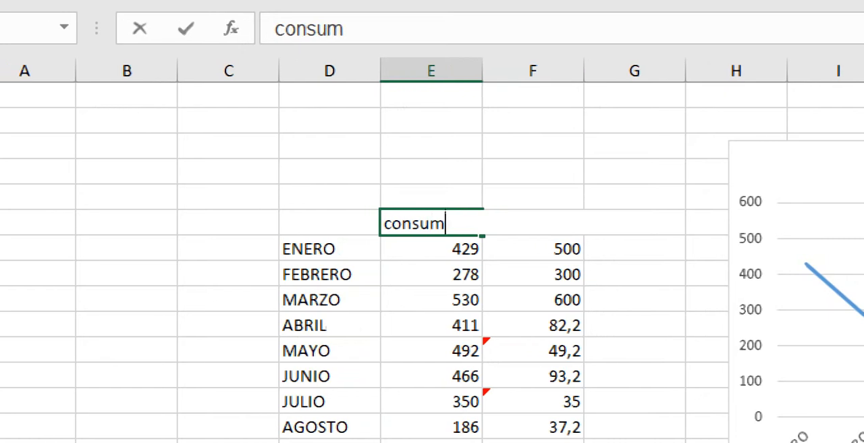
text(e)
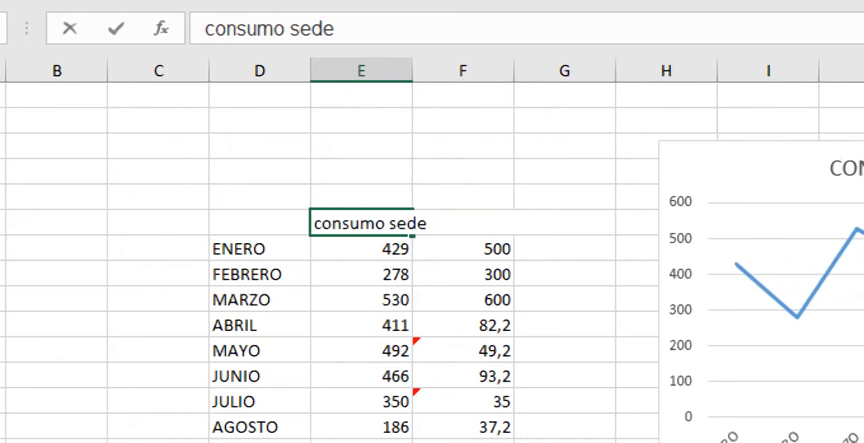
text( 1)
key(ctrl+Return)
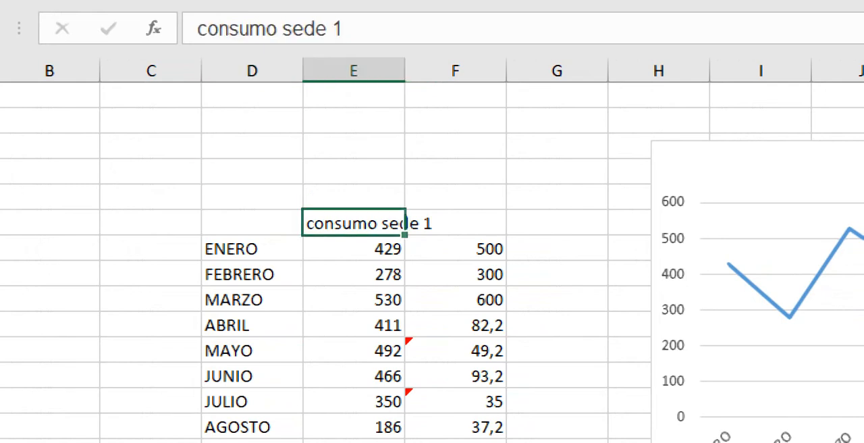
Step: Fill the E6 header across to F6 as "consumo sede 2" and autofit the widths of columns E and F
drag(404, 235, 447, 229)
click(353, 171)
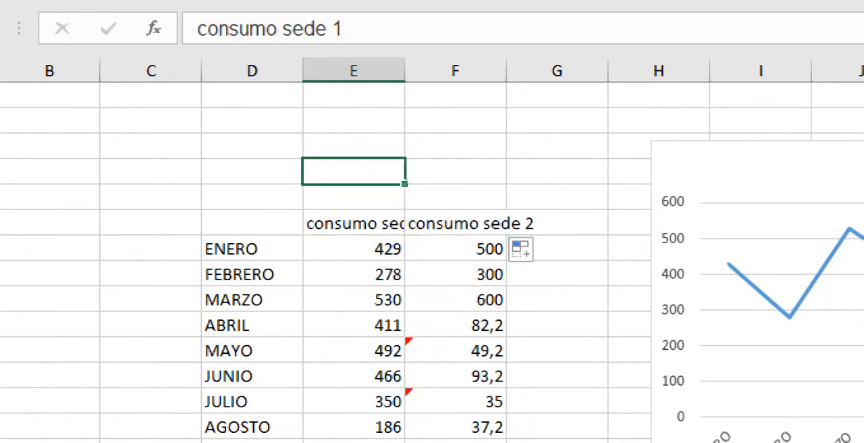
click(354, 222)
double_click(405, 70)
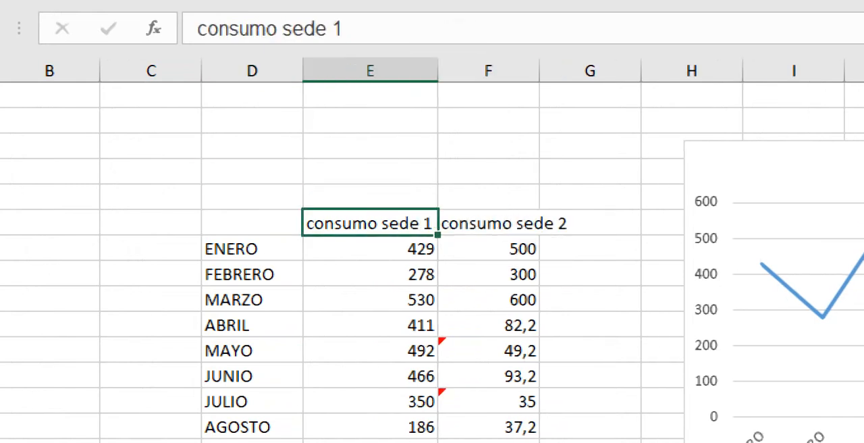
double_click(539, 70)
Step: Examine the line chart's source data by selecting the consumo sede 2, consumo sede 1 and month columns in turn
drag(523, 353, 523, 376)
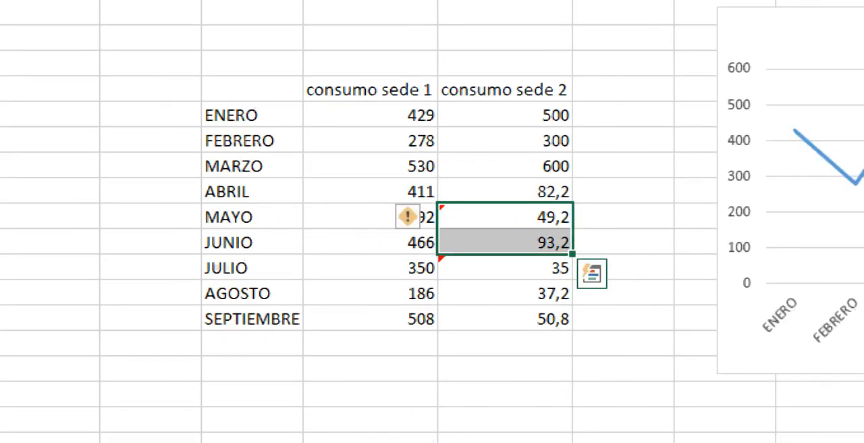
click(252, 267)
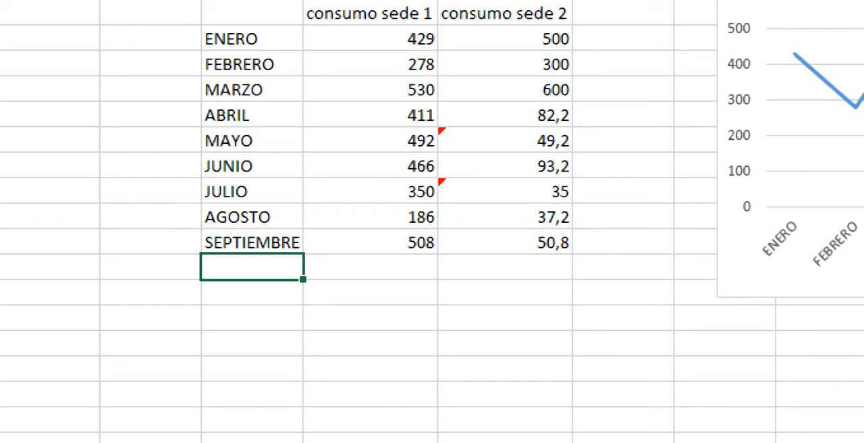
drag(504, 14, 504, 243)
drag(370, 14, 370, 234)
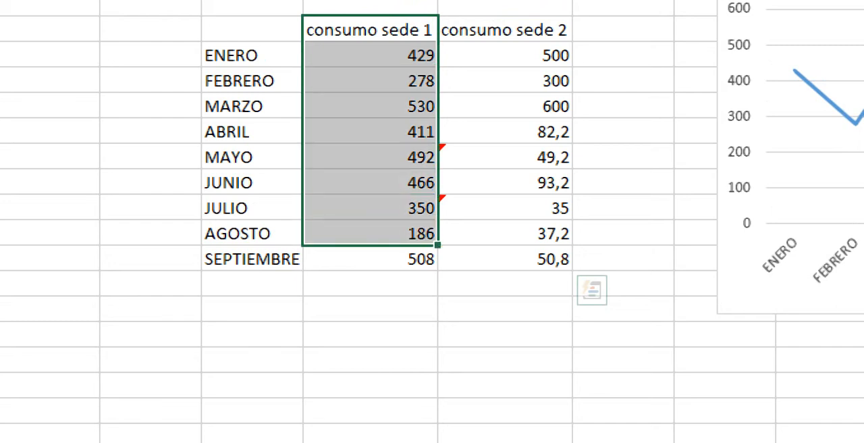
drag(252, 55, 252, 260)
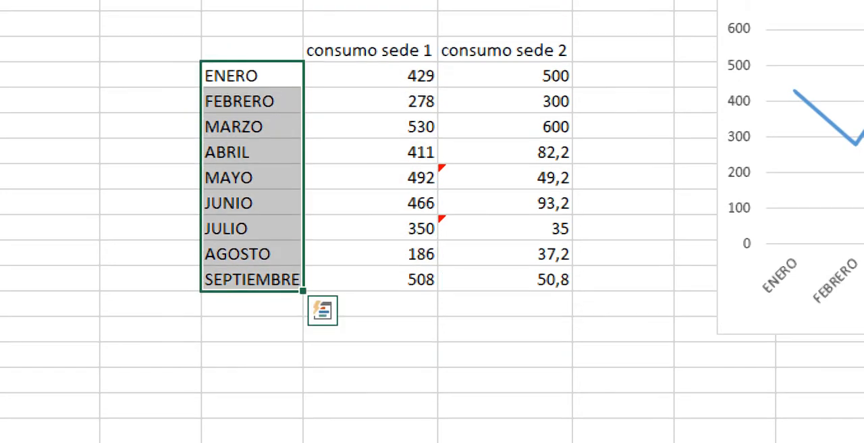
click(251, 30)
Step: Insert a 2D 100% stacked line chart with markers from the whole consumption table with headers and place it lower on the sheet
drag(252, 48, 505, 280)
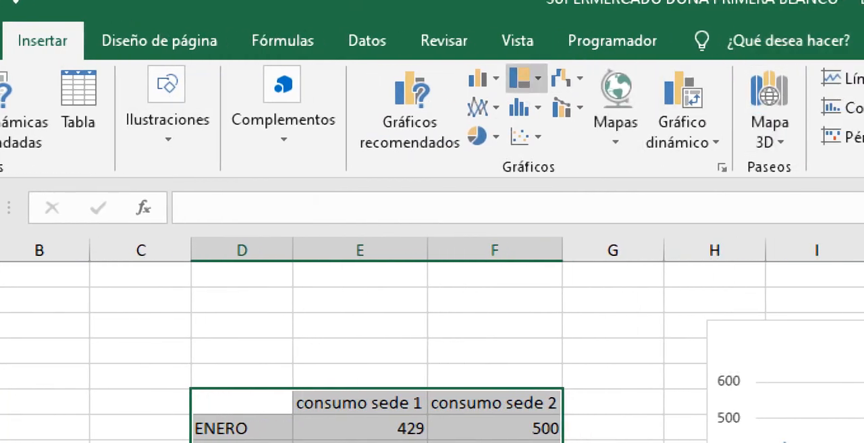
click(480, 107)
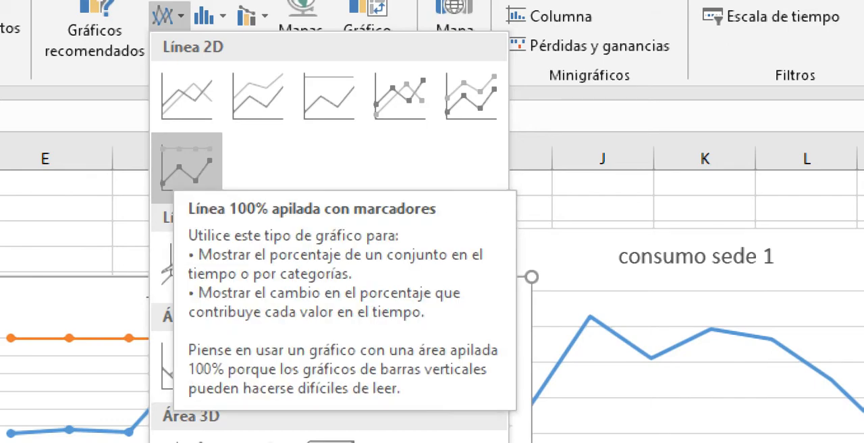
click(187, 167)
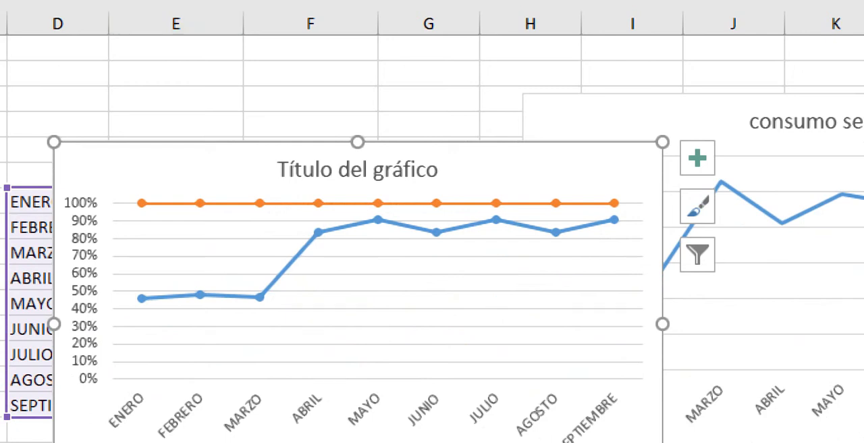
drag(500, 169, 493, 393)
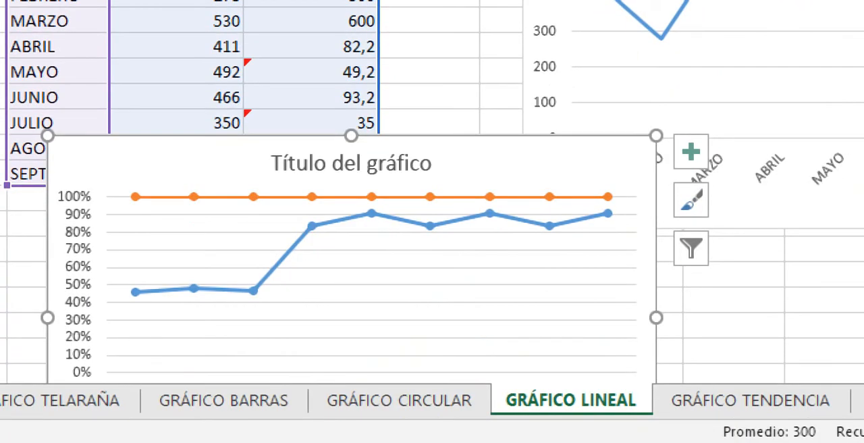
Step: Try shifting the blue series' value range to the consumo sede 2 column and return it to consumo sede 1
click(344, 252)
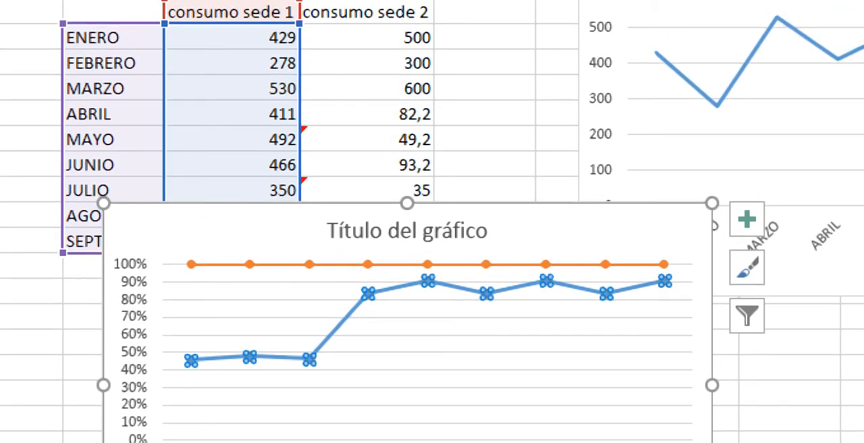
drag(301, 50, 436, 49)
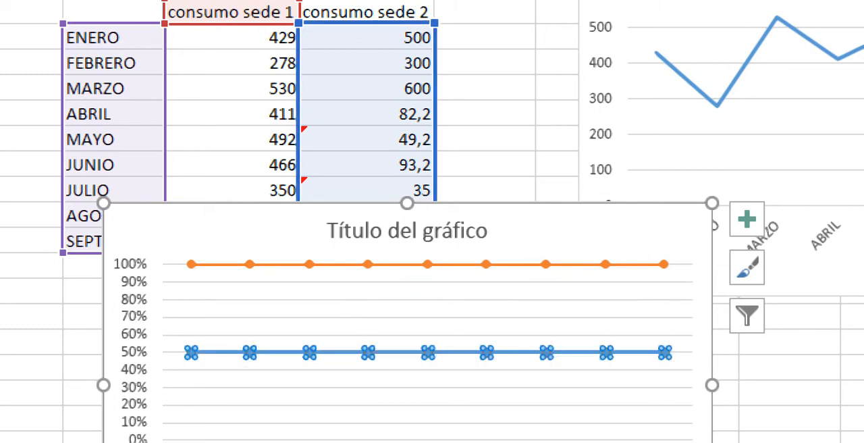
drag(436, 54, 299, 54)
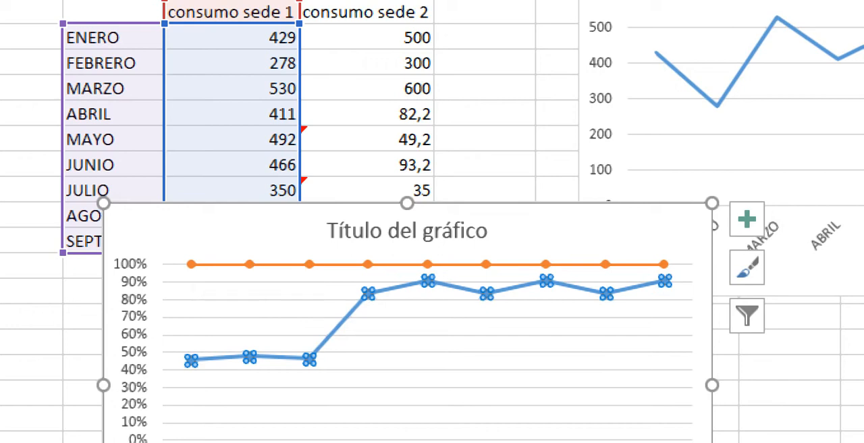
mouse_move(665, 281)
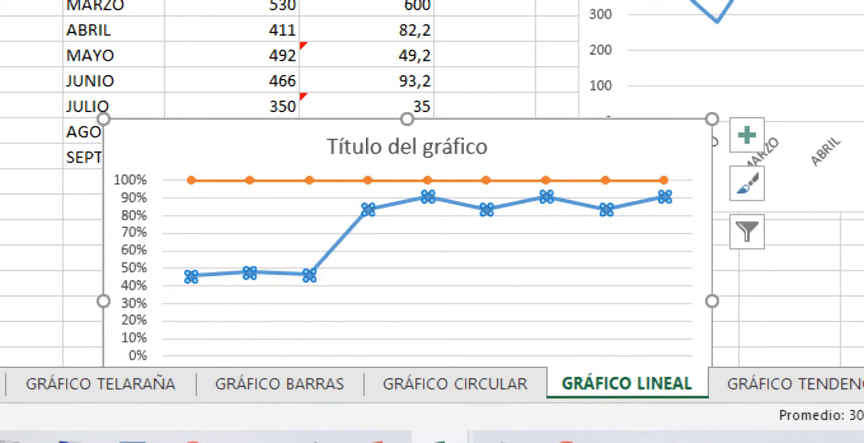
Step: Preview the 3D line variants as a change of type for the 100% stacked line chart
right_click(332, 216)
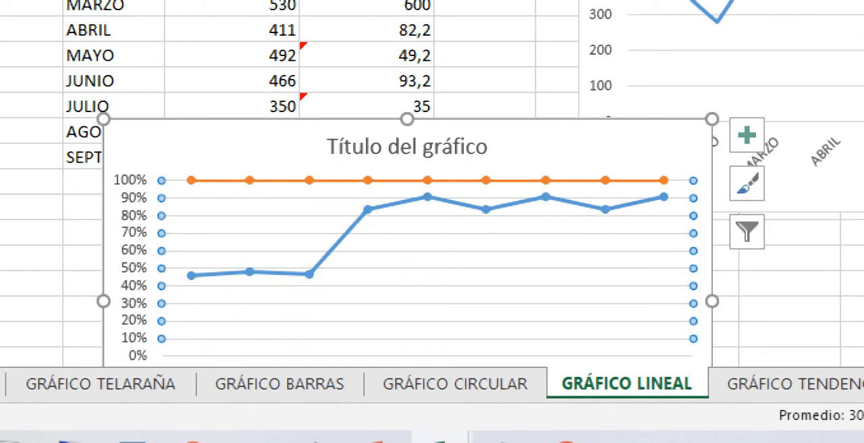
click(460, 75)
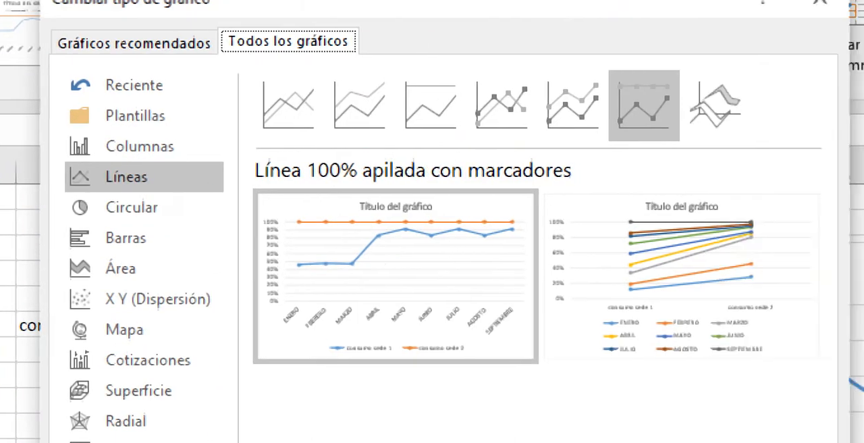
click(854, 10)
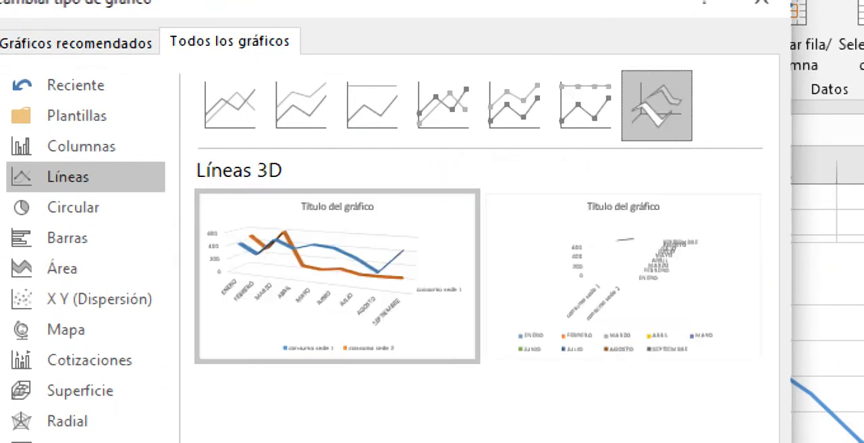
mouse_move(623, 270)
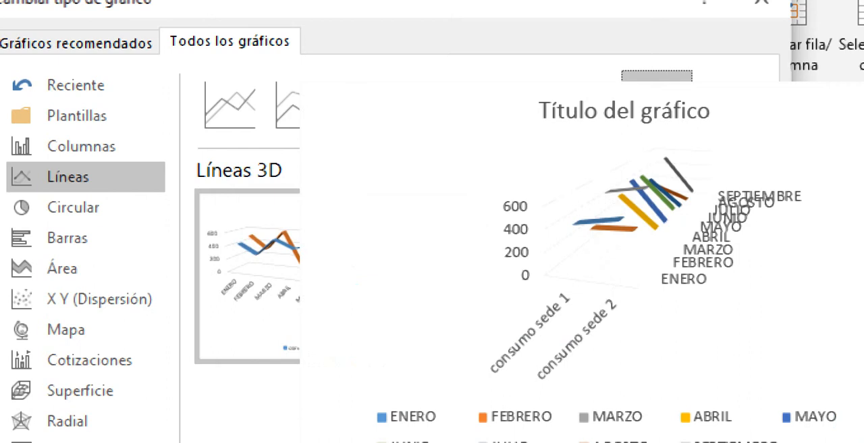
mouse_move(337, 270)
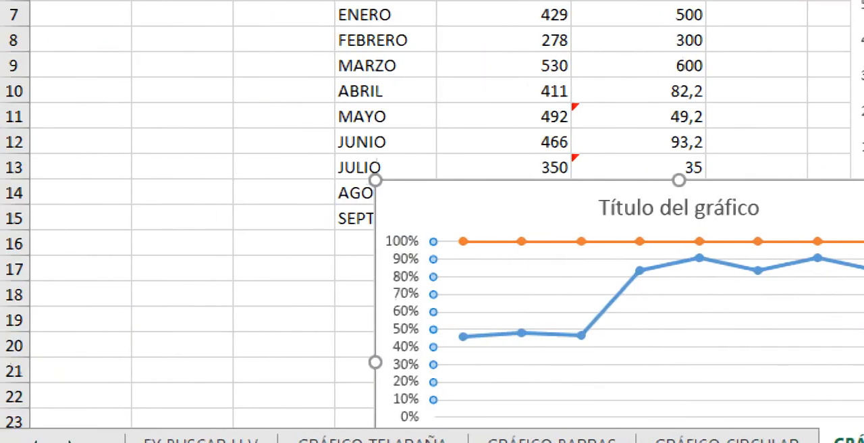
Step: Delete the 100% stacked line chart and insert a 2D 100% stacked area chart from the same consumption table
click(579, 317)
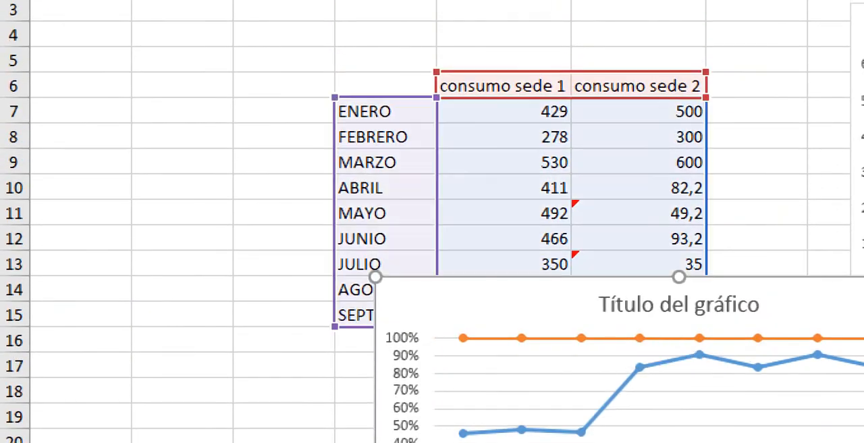
key(Delete)
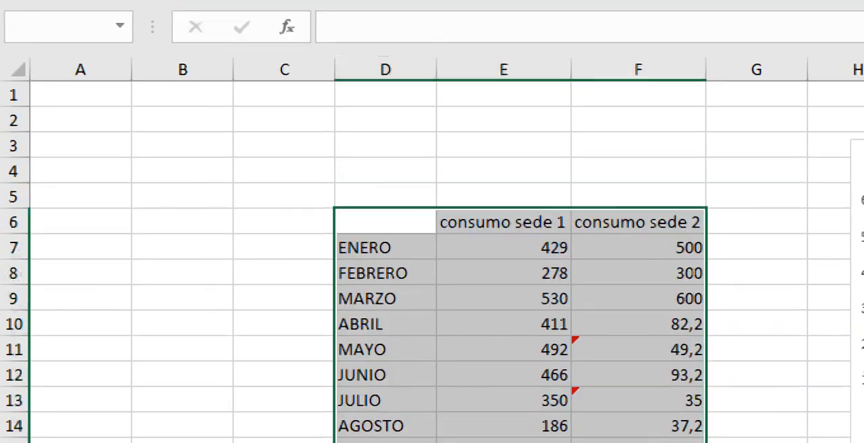
right_click(382, 162)
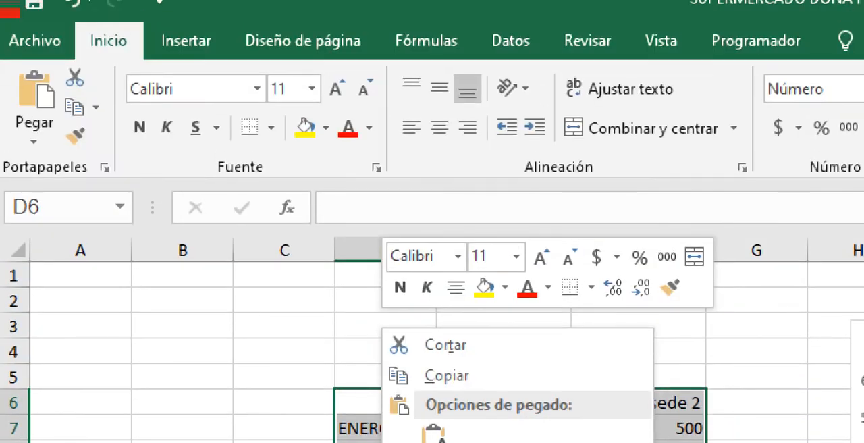
click(186, 40)
click(187, 40)
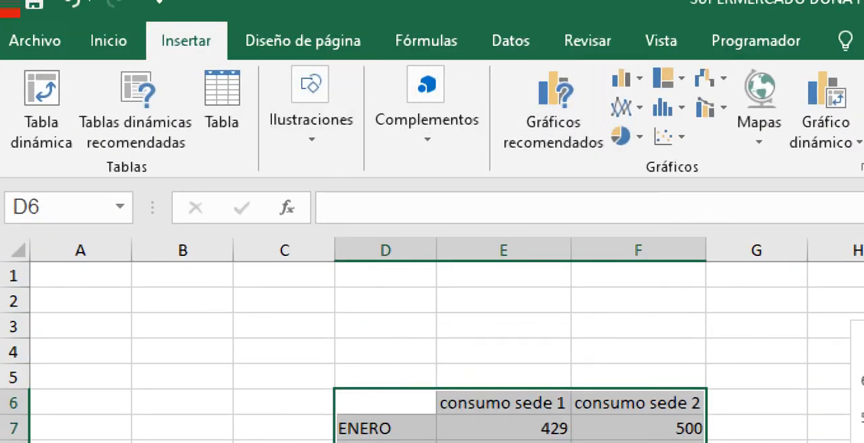
click(628, 107)
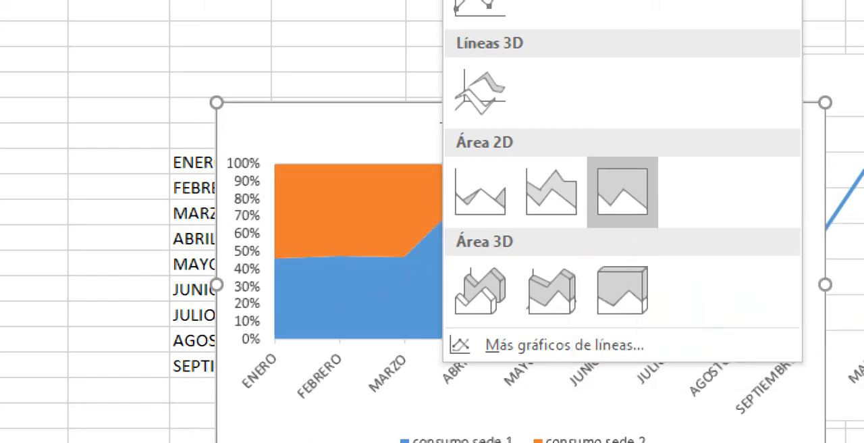
click(622, 192)
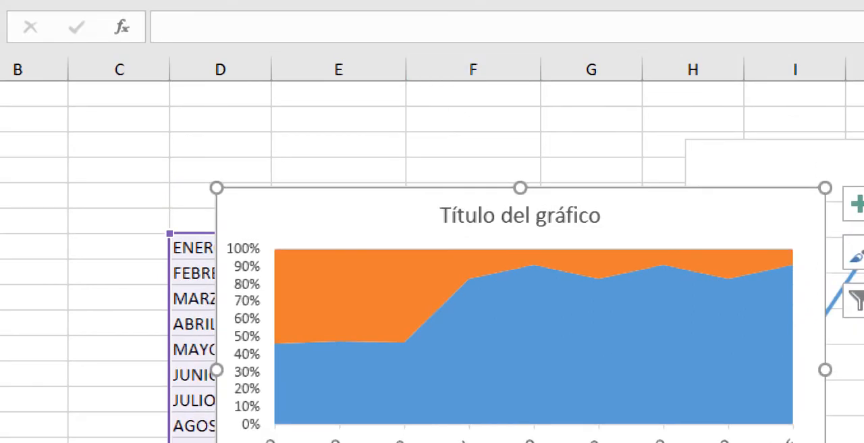
Step: Move the area chart below the consumption table so that all source data is uncovered
drag(405, 200, 318, 358)
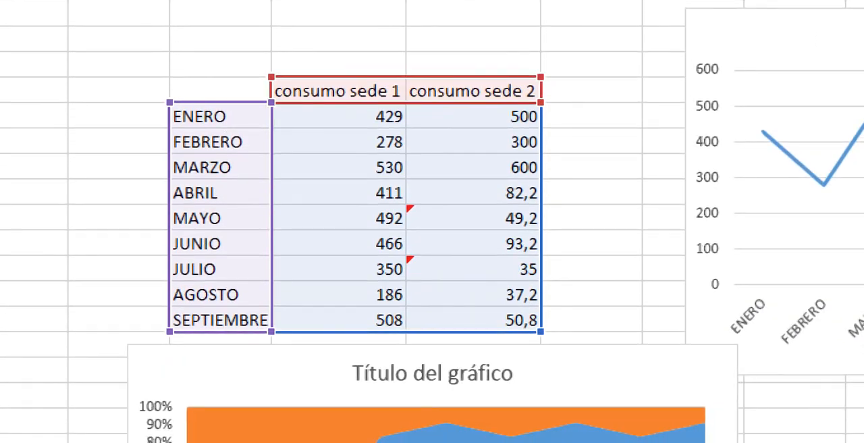
scroll(432, 179, down, 1)
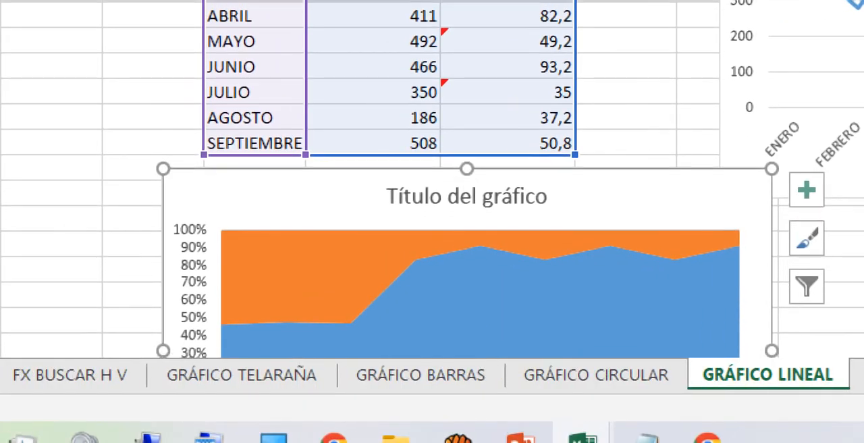
scroll(432, 178, down, 1)
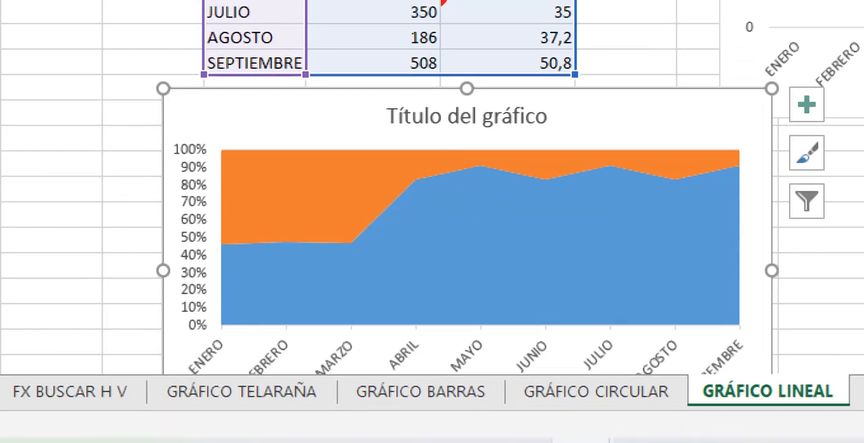
Step: Examine how the area chart relates to its data by selecting consumo sede 1 cells and the orange and blue series in turn
click(378, 21)
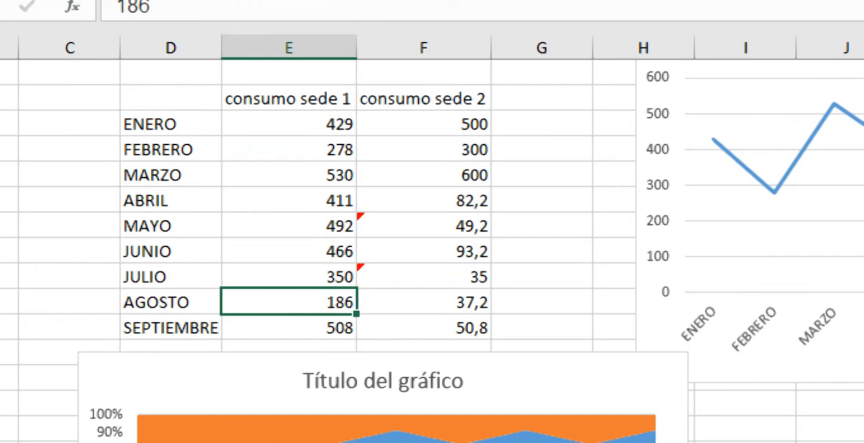
click(289, 124)
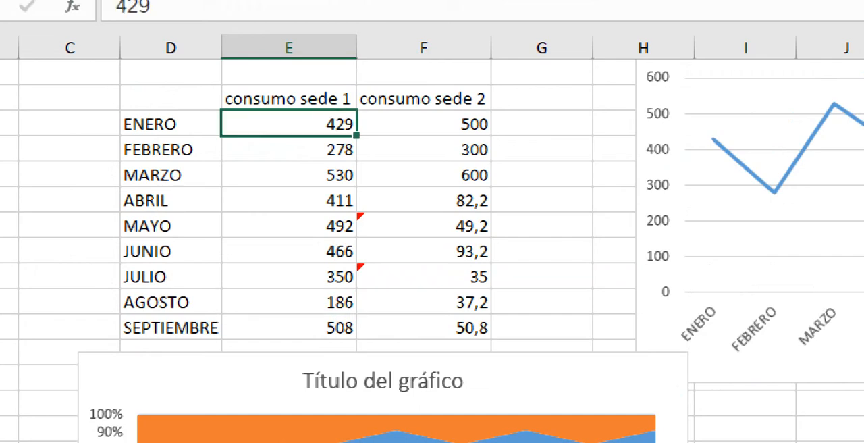
click(384, 412)
click(216, 354)
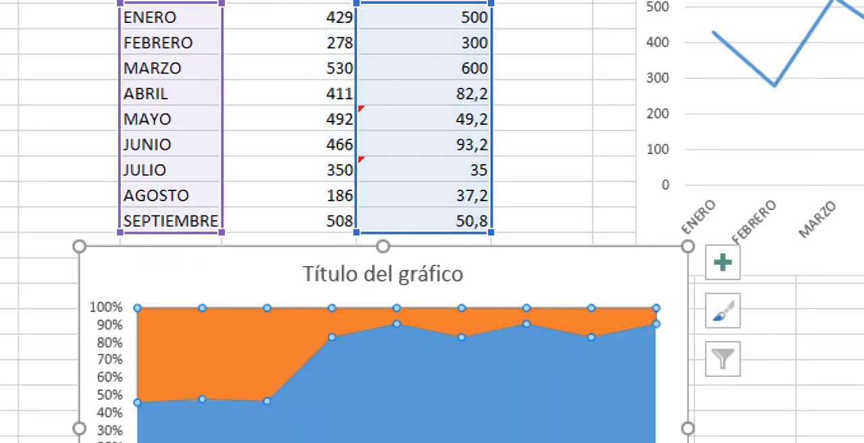
click(324, 398)
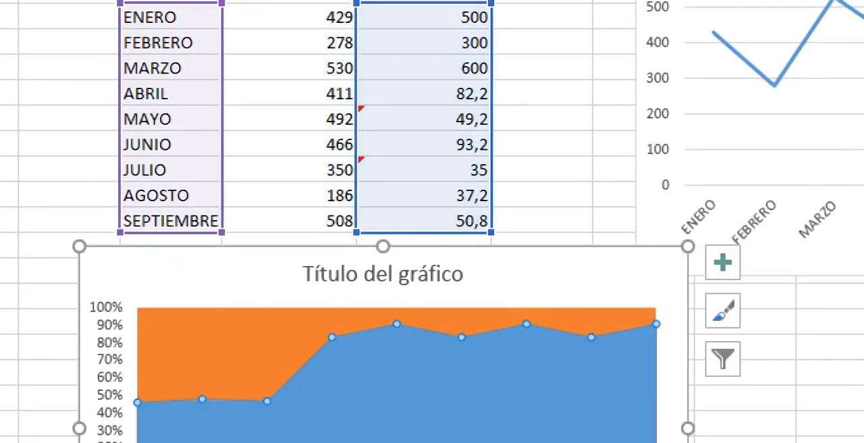
click(222, 354)
click(324, 398)
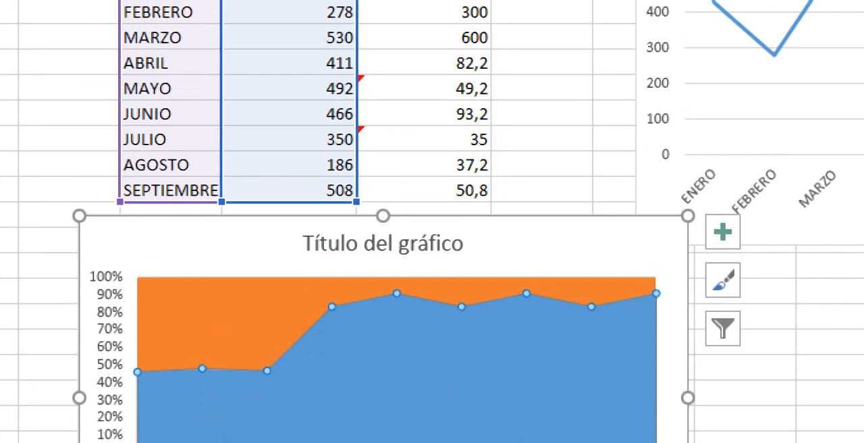
Step: Open the series formatting for the orange consumo sede 2 area and set its fill to a light blue theme colour
click(226, 320)
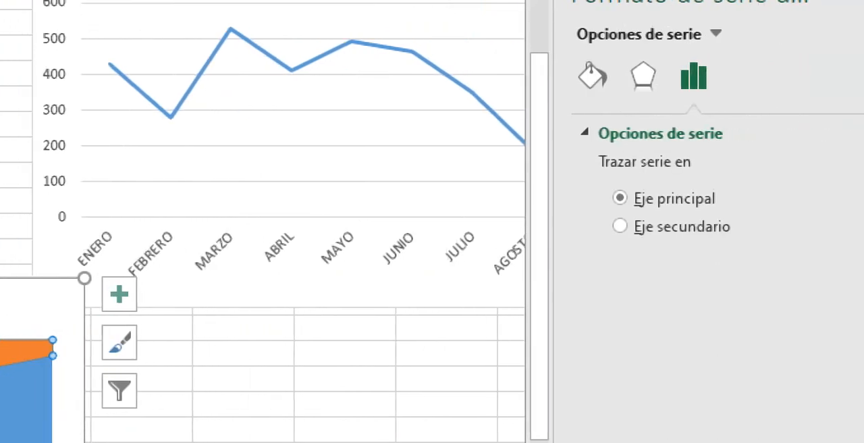
click(643, 75)
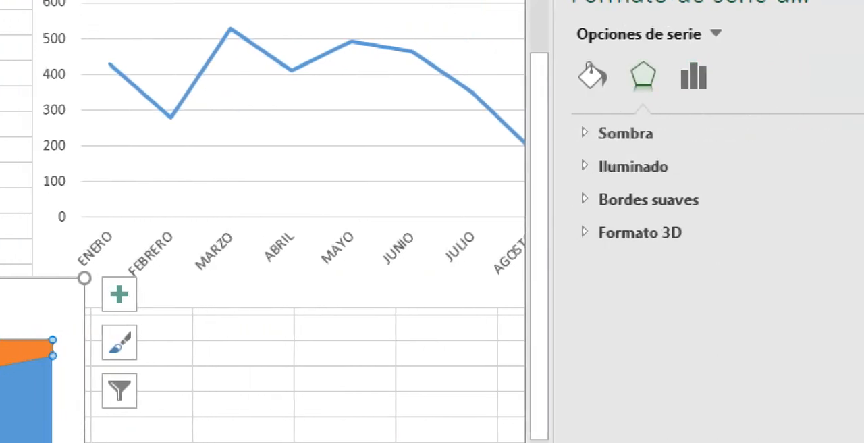
click(592, 76)
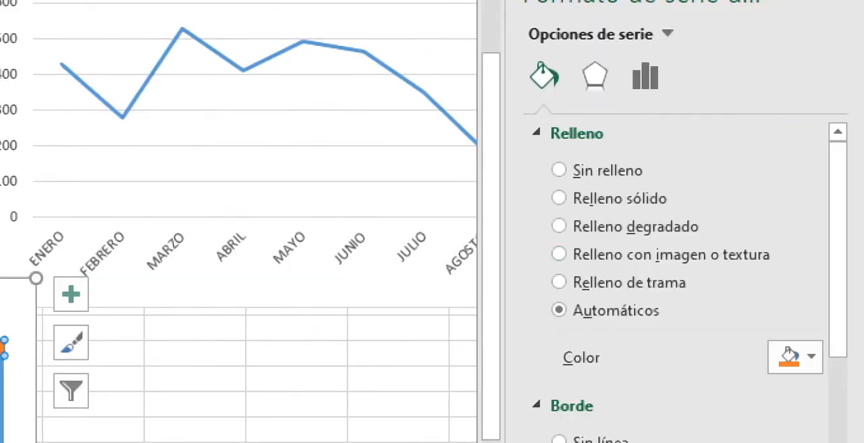
click(803, 357)
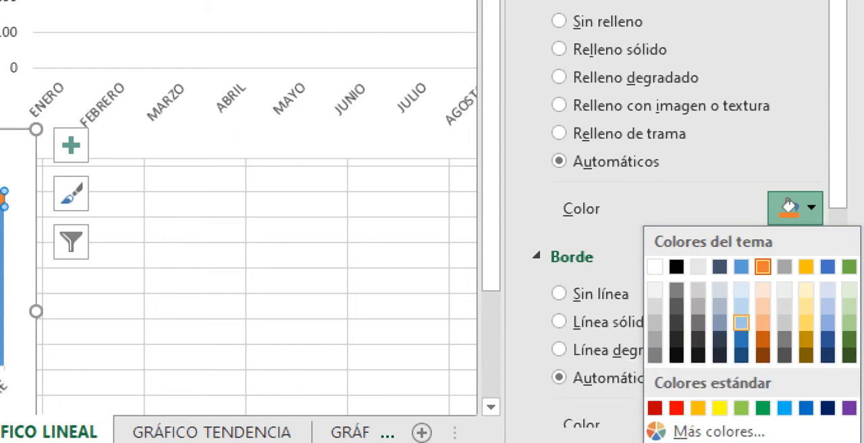
click(741, 305)
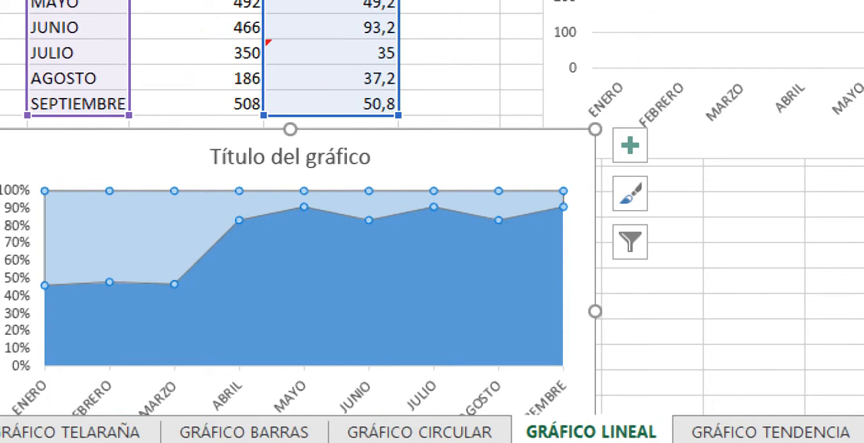
Step: Set the fill of the consumo sede 2 area to a light gold theme colour
click(304, 297)
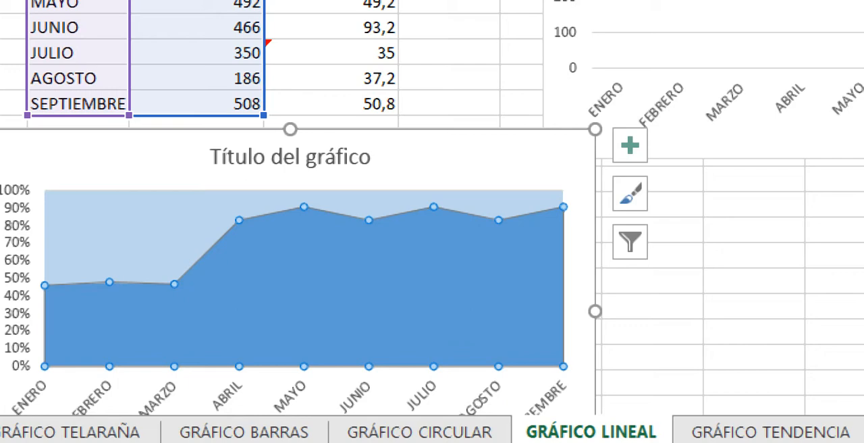
click(369, 203)
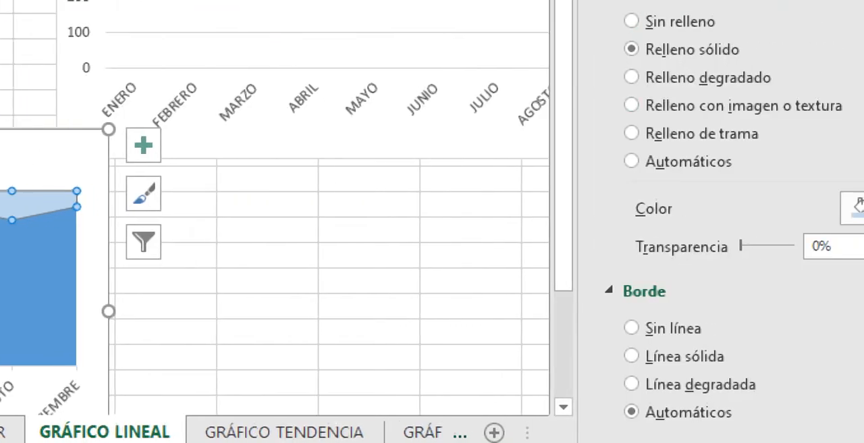
click(831, 209)
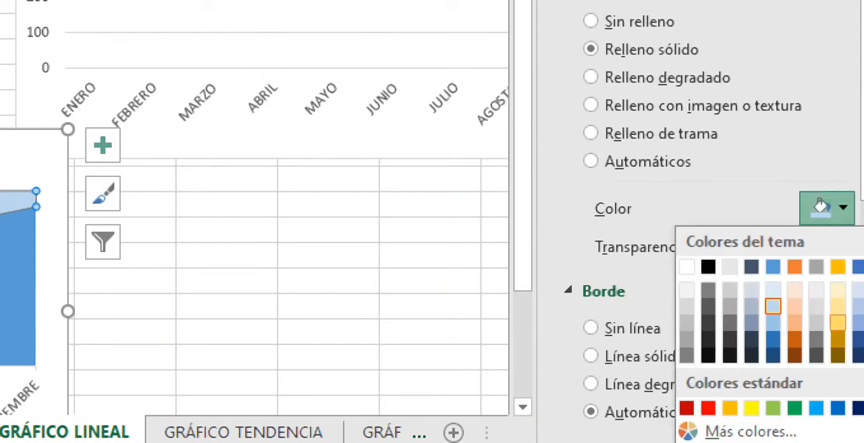
click(837, 321)
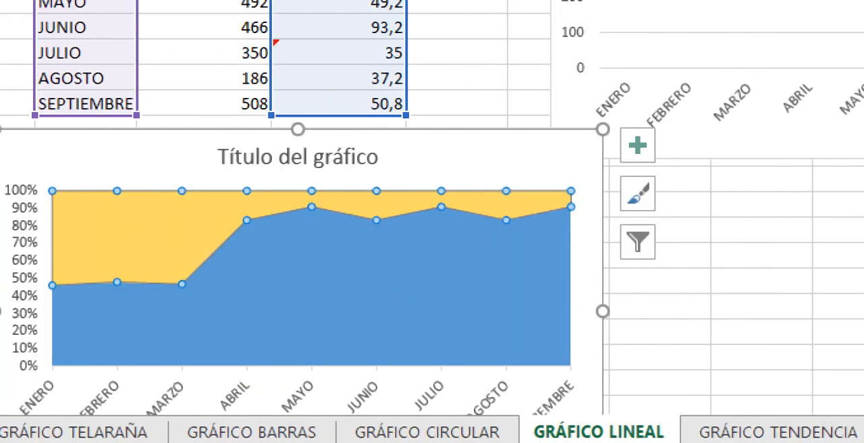
Step: Set the JULIO value in the consumo sede 2 column to 450
click(337, 290)
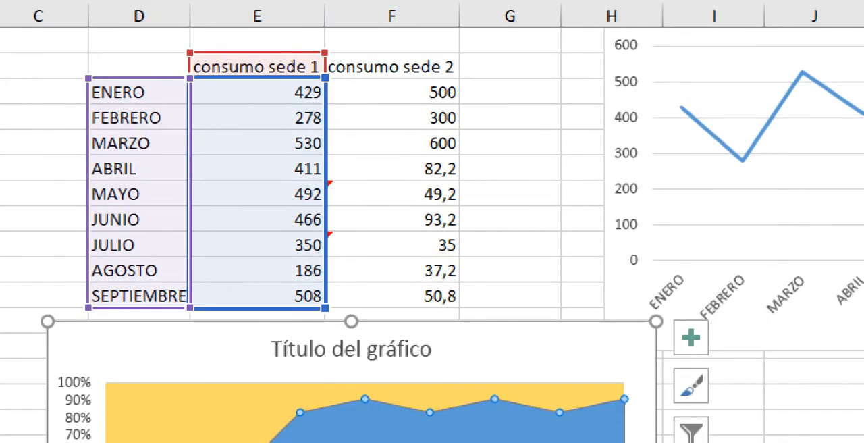
click(257, 244)
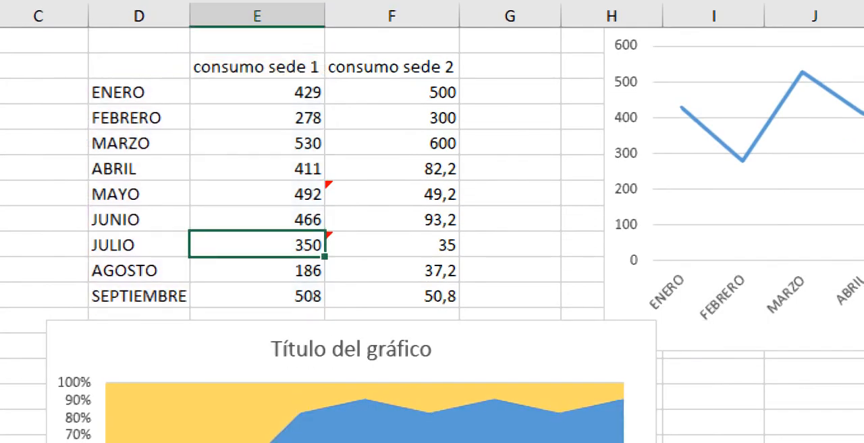
click(391, 245)
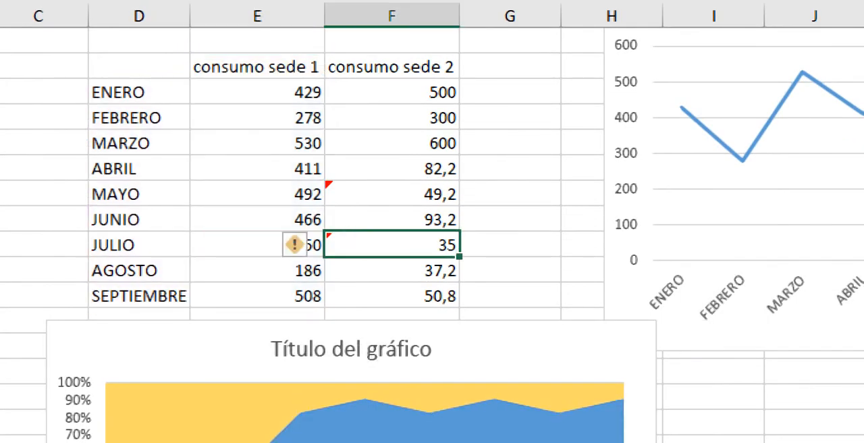
double_click(341, 245)
text(450)
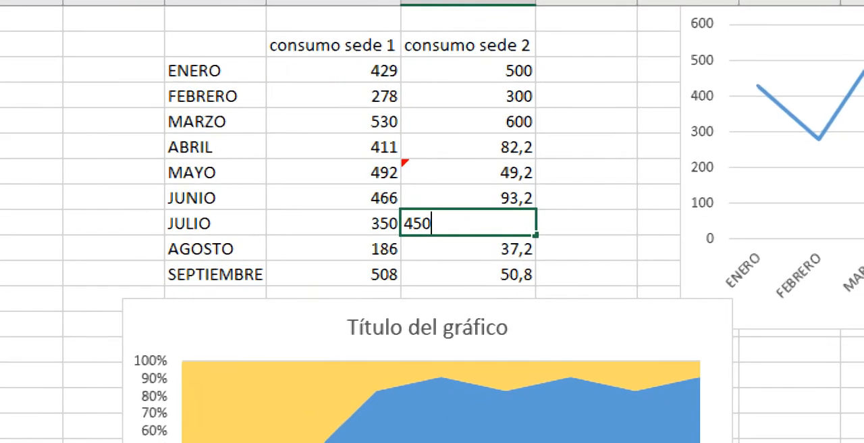
key(Return)
key(Down)
key(Down)
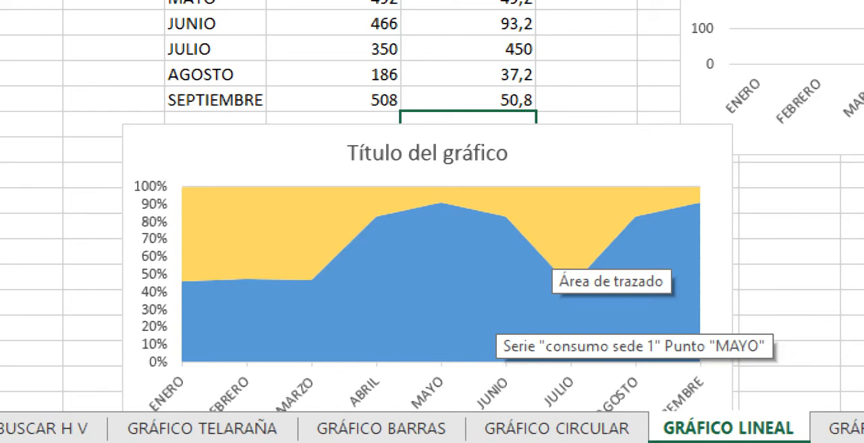
Step: Delete the 100% stacked area chart from the sheet
click(607, 154)
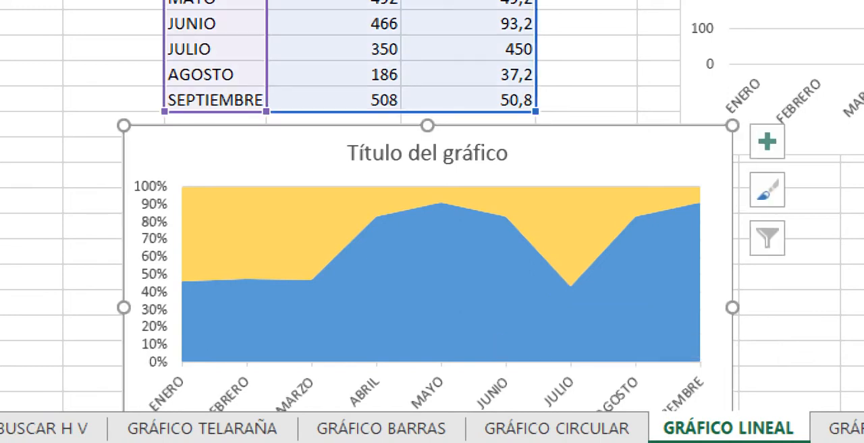
key(Delete)
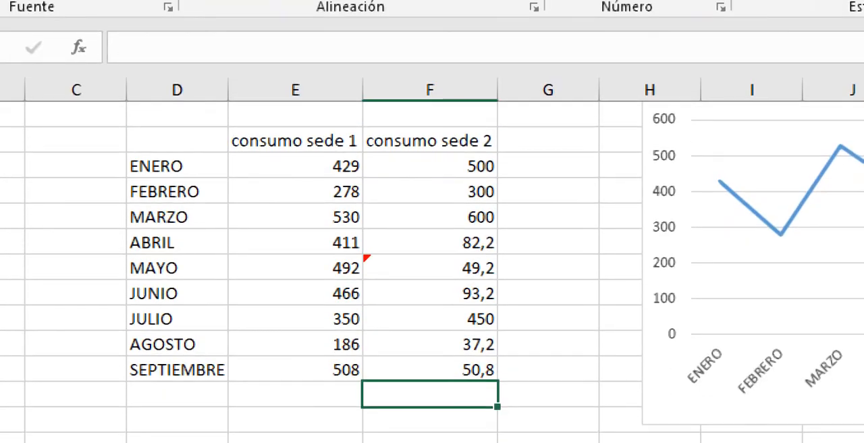
Step: Insert a 3D 100% stacked area chart of the monthly consumption of sede 1 and sede 2 and place it below the table
drag(177, 140, 430, 369)
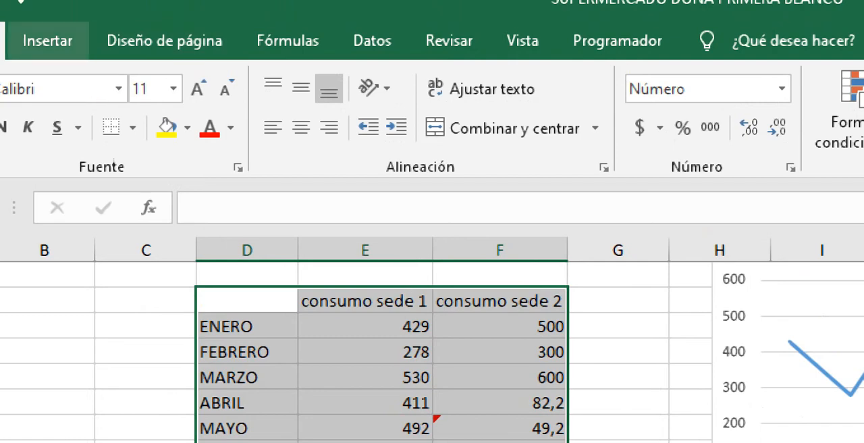
click(47, 41)
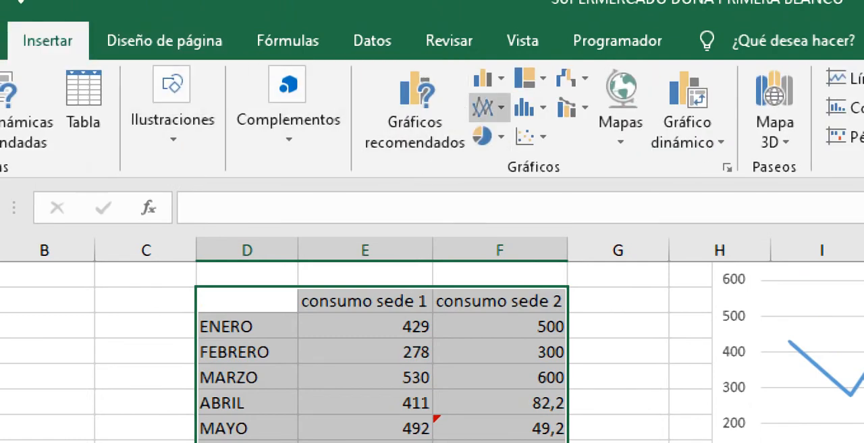
click(491, 107)
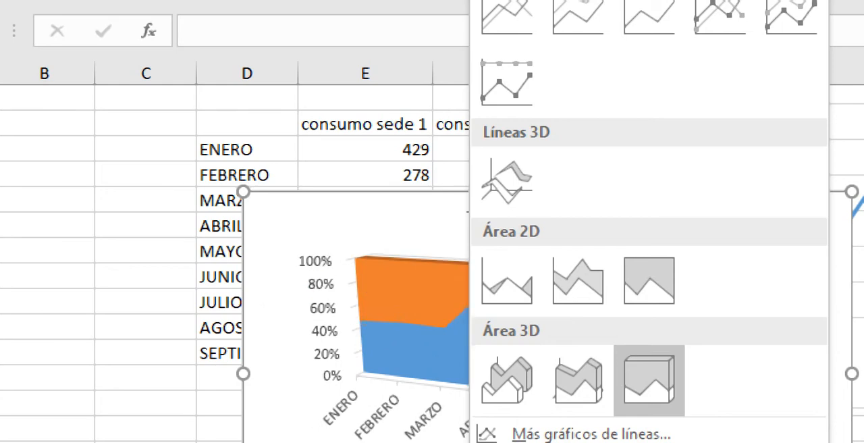
click(648, 379)
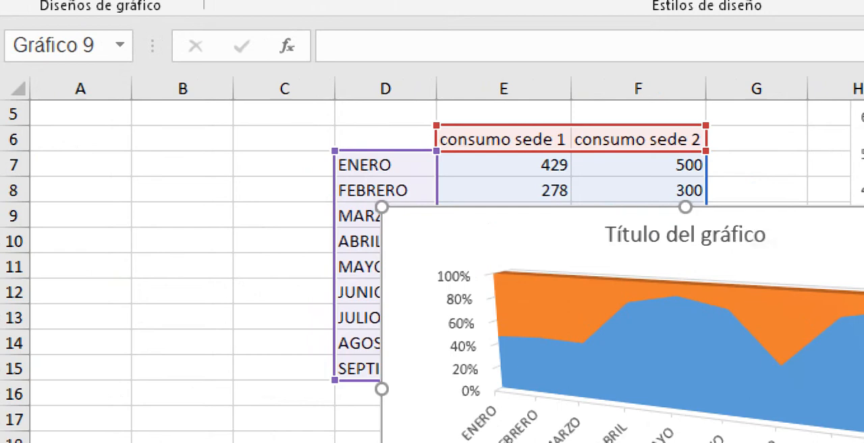
drag(777, 226, 552, 442)
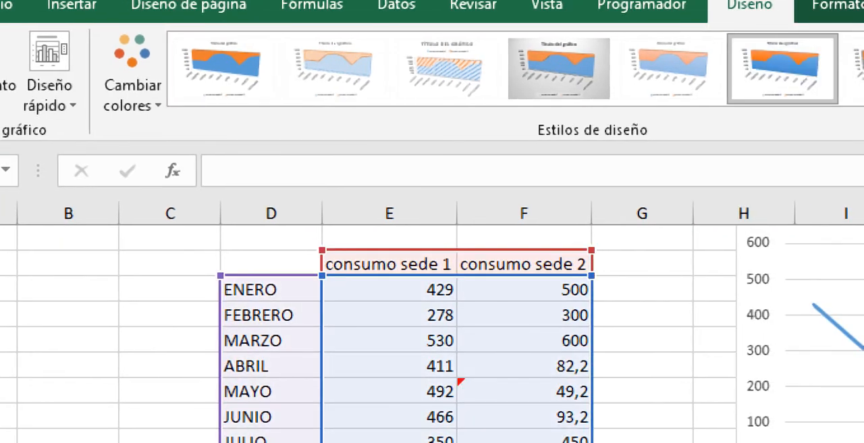
drag(270, 263, 524, 402)
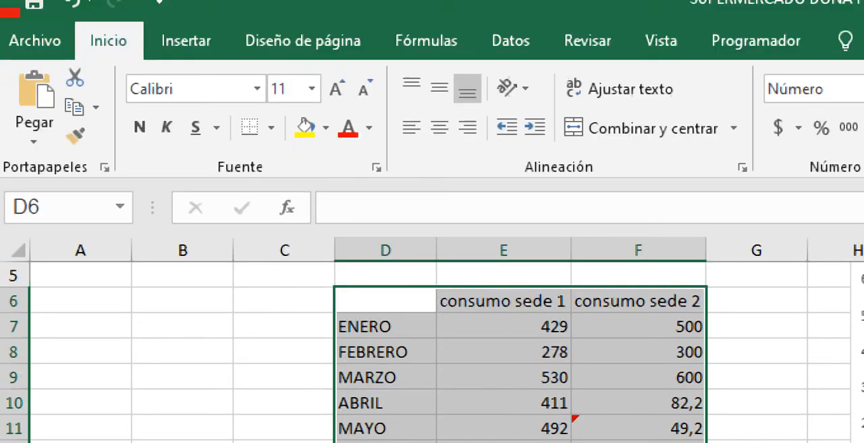
click(186, 40)
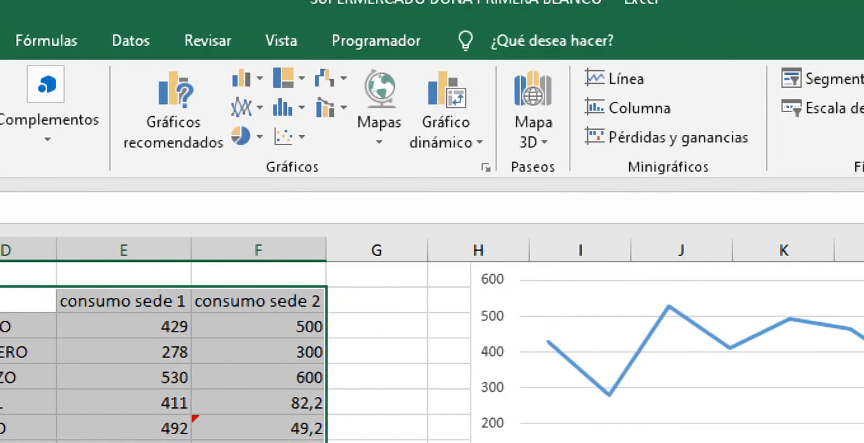
click(248, 108)
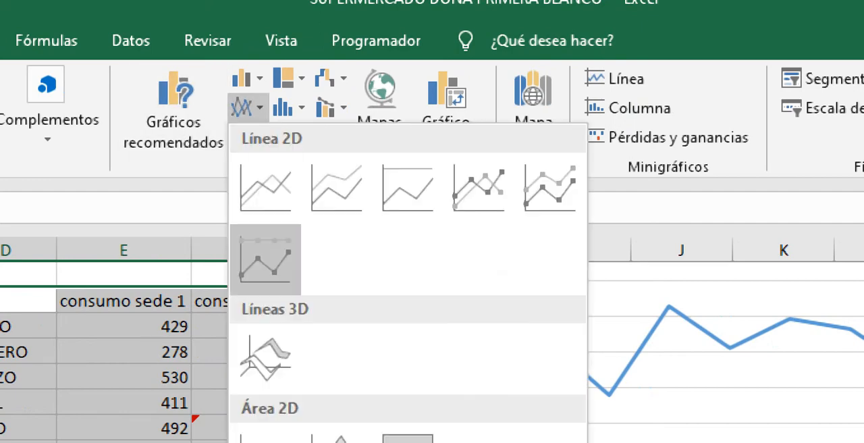
key(Escape)
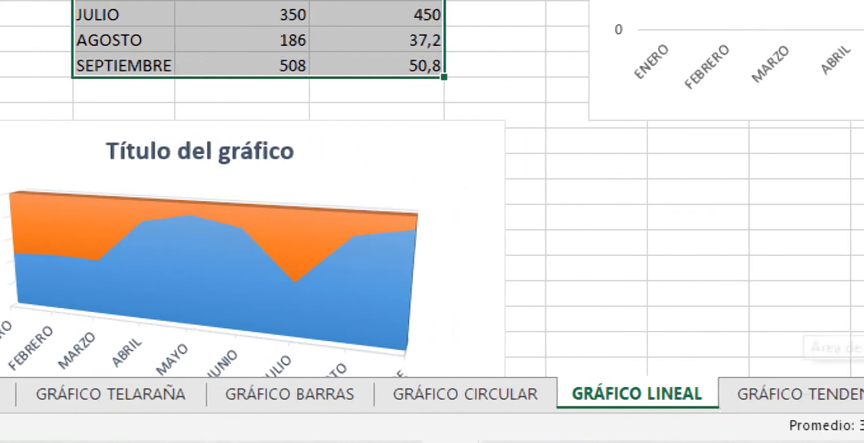
Step: On the GRÁFICO TENDENCIA sheet, insert a basic 2D line chart of the monthly VENTA DE CELULARES data and move it over the table's lower rows
click(819, 393)
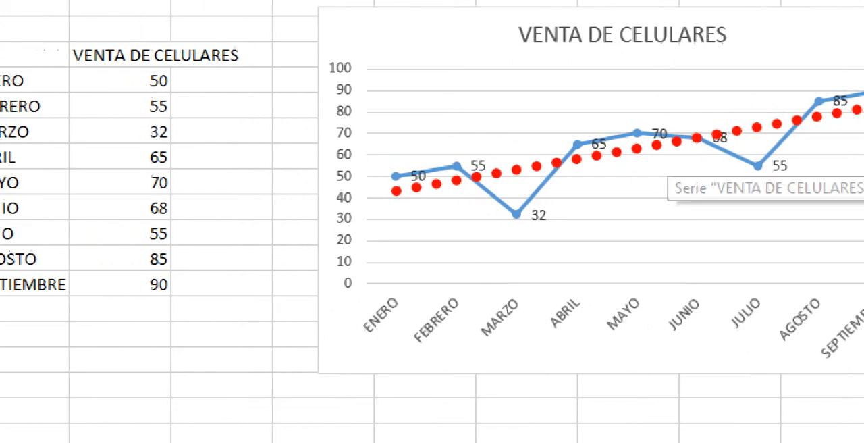
drag(239, 54, 341, 284)
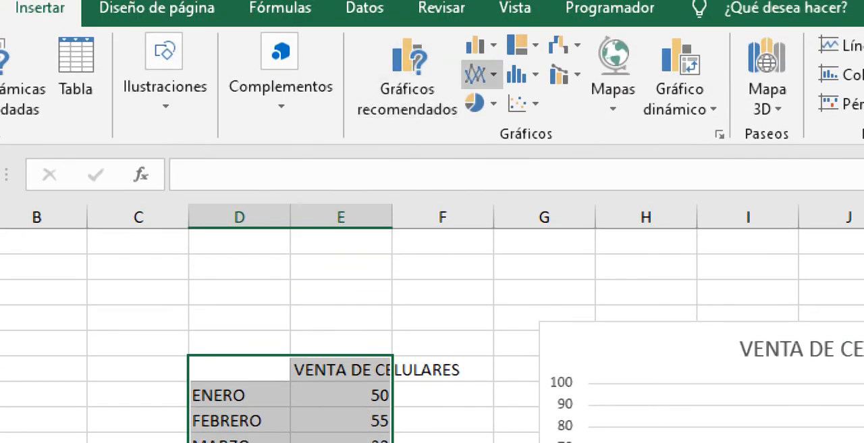
click(477, 75)
click(497, 148)
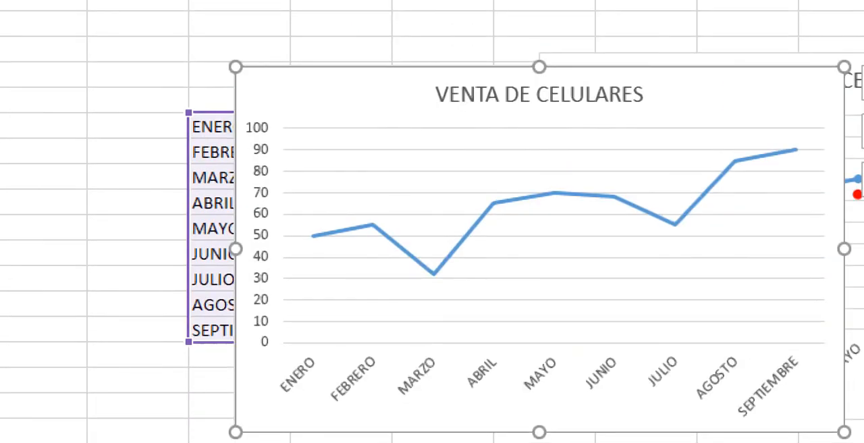
drag(351, 88, 191, 179)
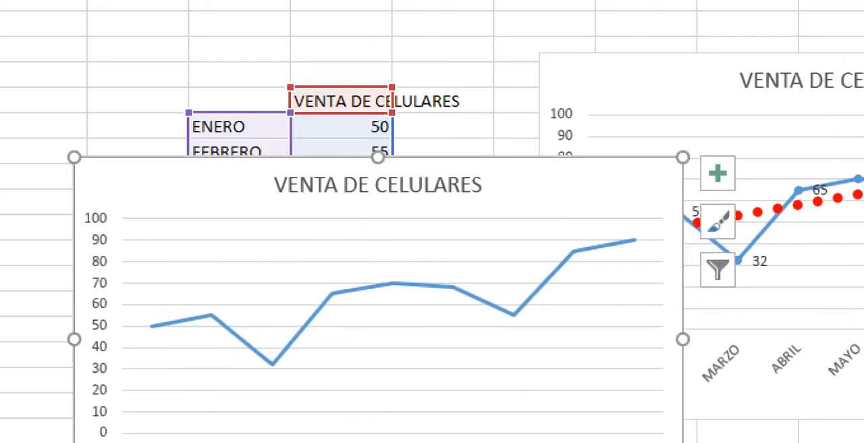
Step: Add a trendline to the VENTA DE CELULARES series in the new line chart
click(393, 283)
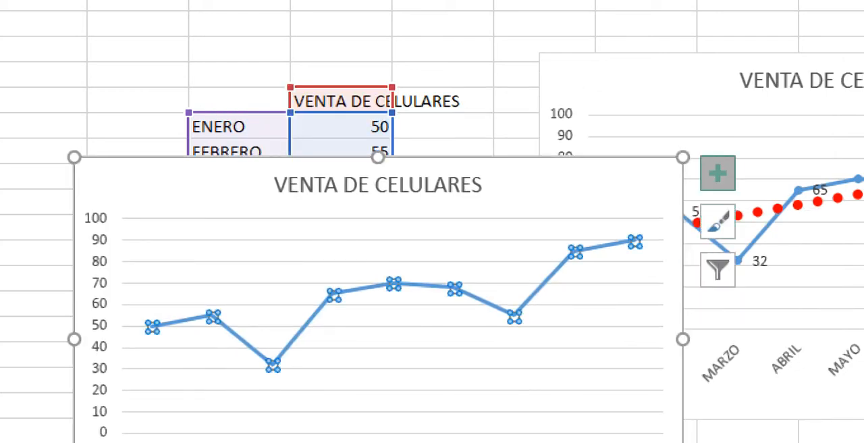
click(717, 173)
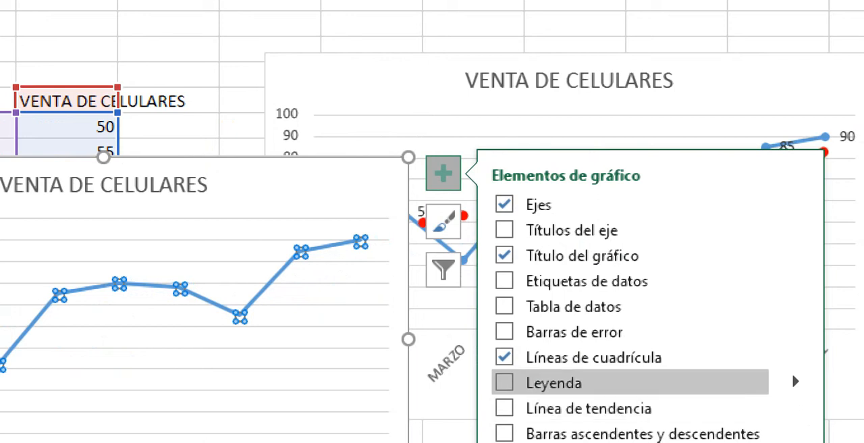
click(505, 407)
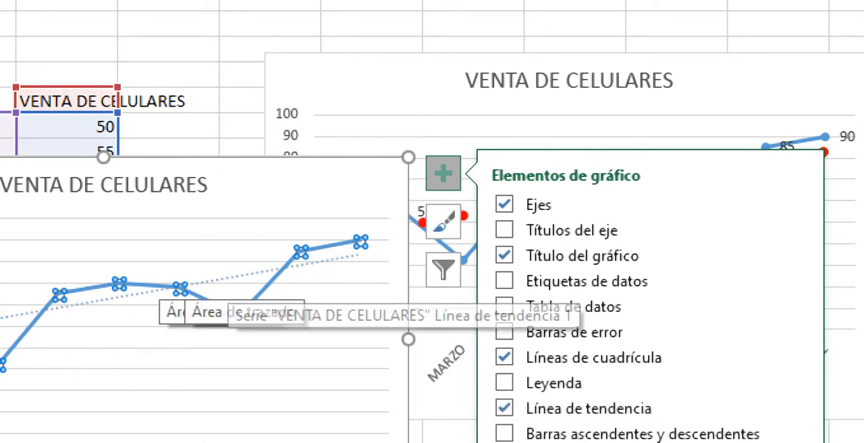
Step: Format the new chart's trendline with a red outline and a thickness of 4½ pt
click(228, 278)
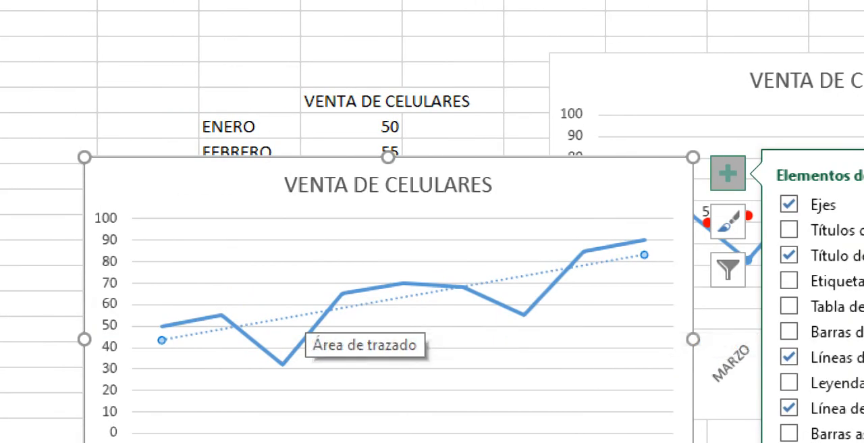
right_click(269, 319)
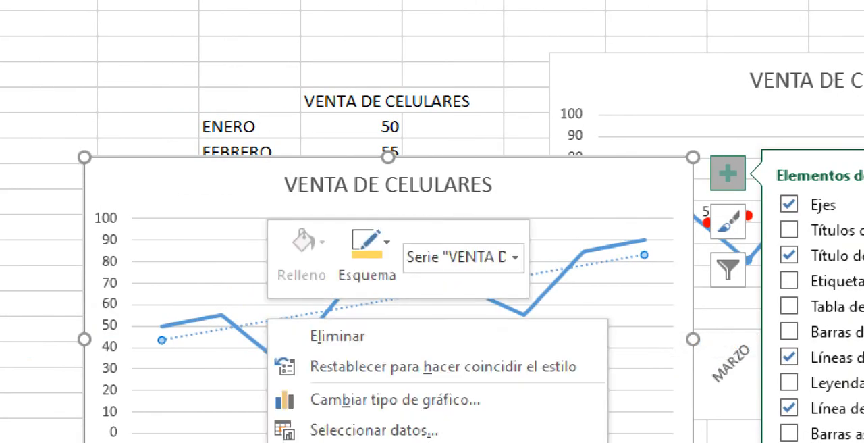
click(367, 253)
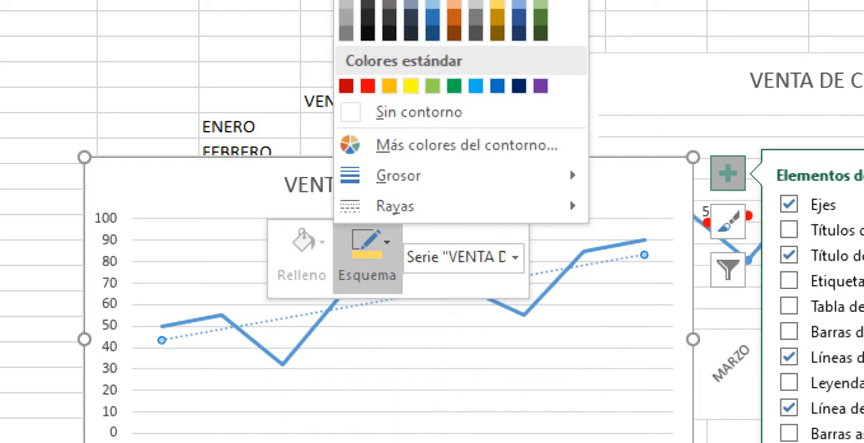
click(367, 85)
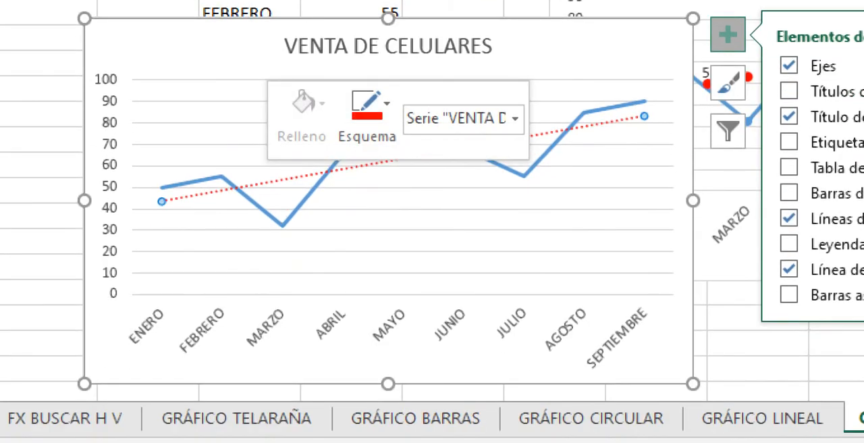
click(367, 108)
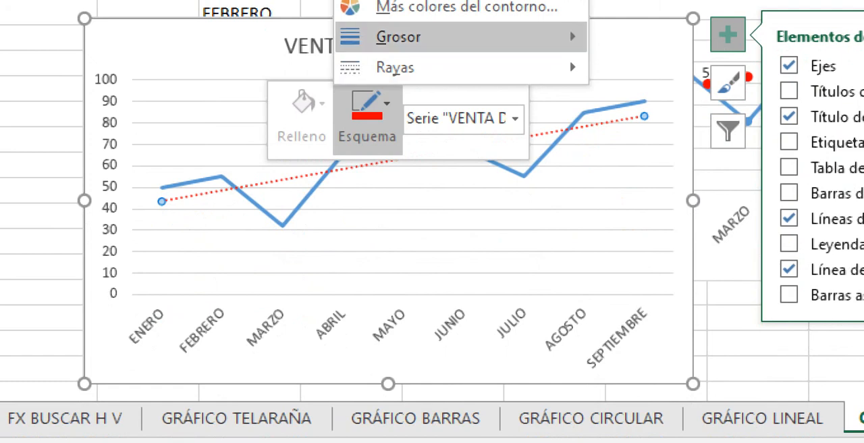
mouse_move(399, 37)
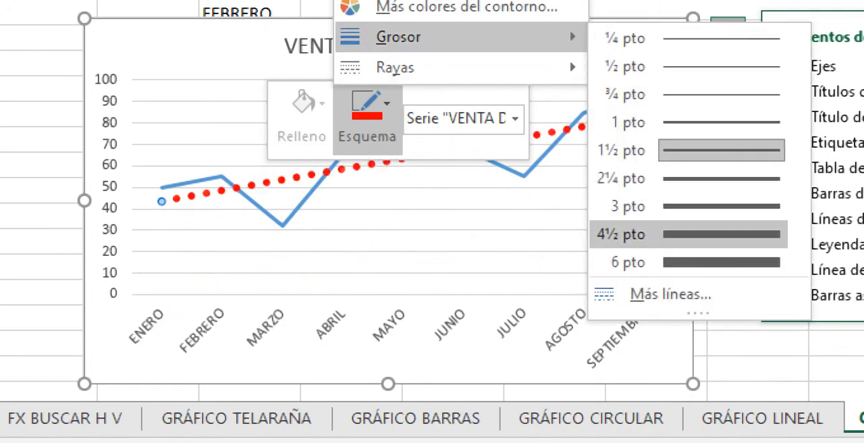
click(675, 234)
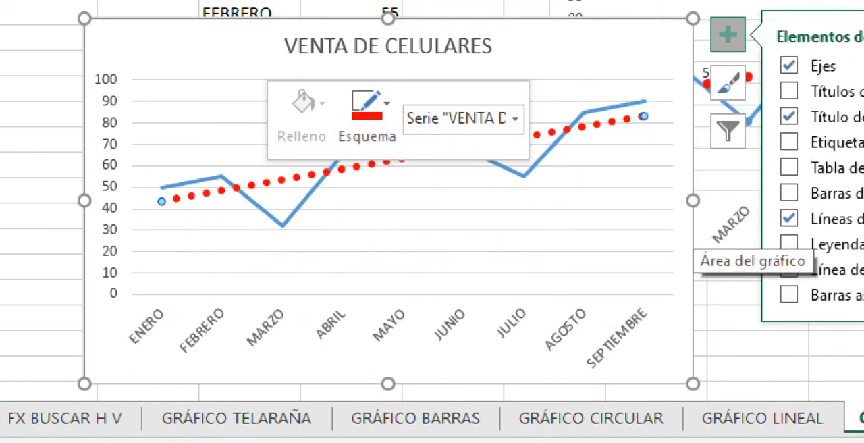
Step: Add data labels and axis titles to the new VENTA DE CELULARES line chart
click(594, 233)
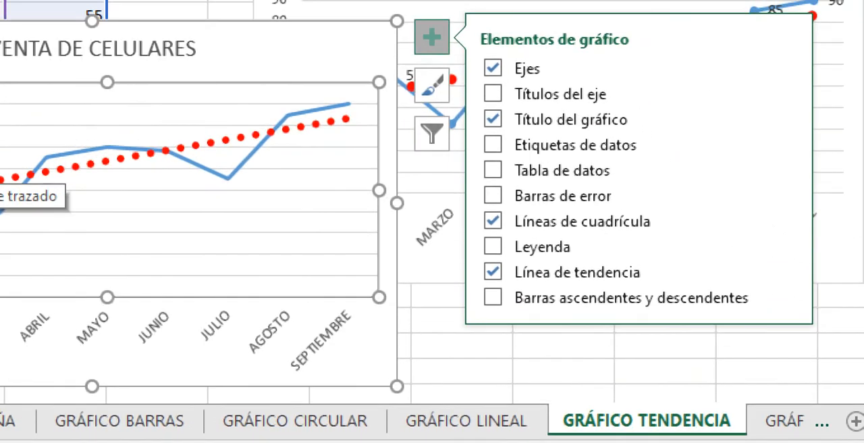
click(493, 144)
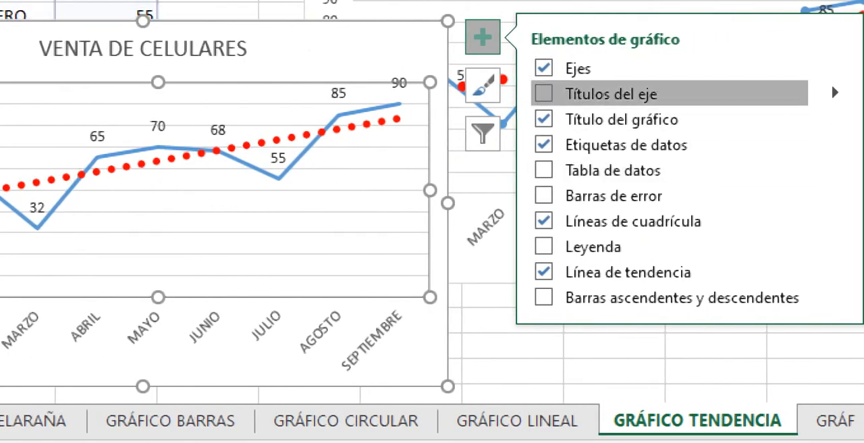
click(543, 93)
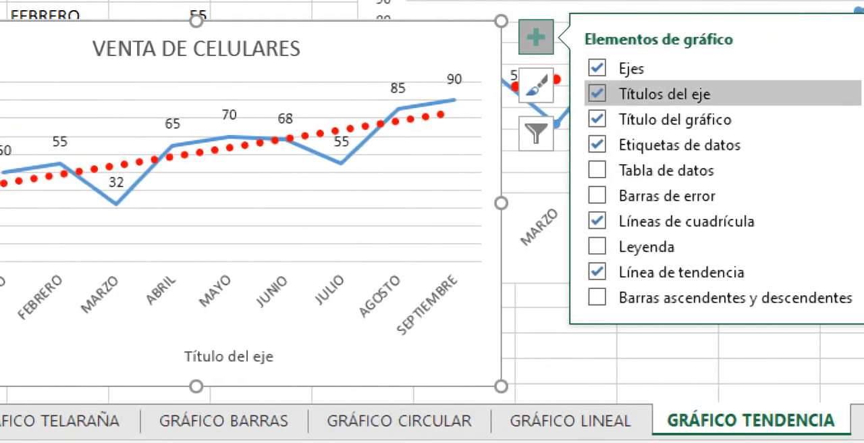
Step: Hide the axes of the new line chart and remove its axis titles
click(596, 68)
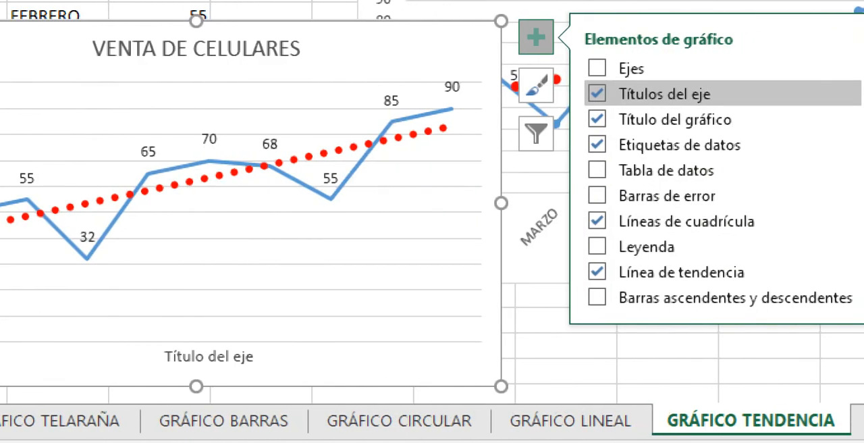
click(597, 93)
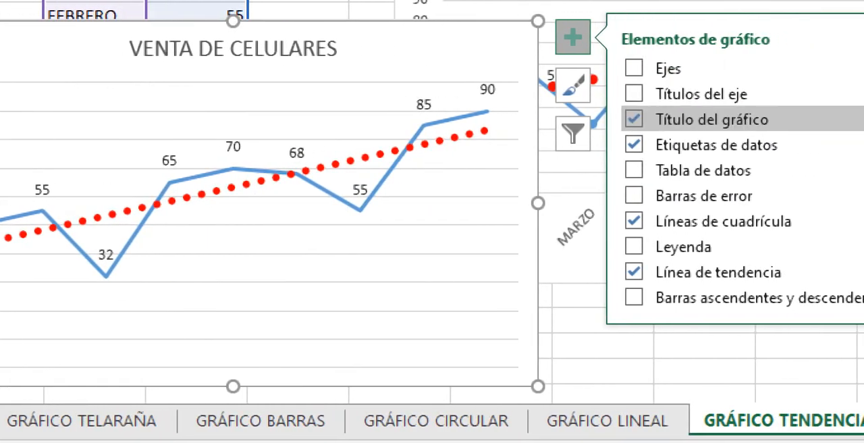
click(633, 94)
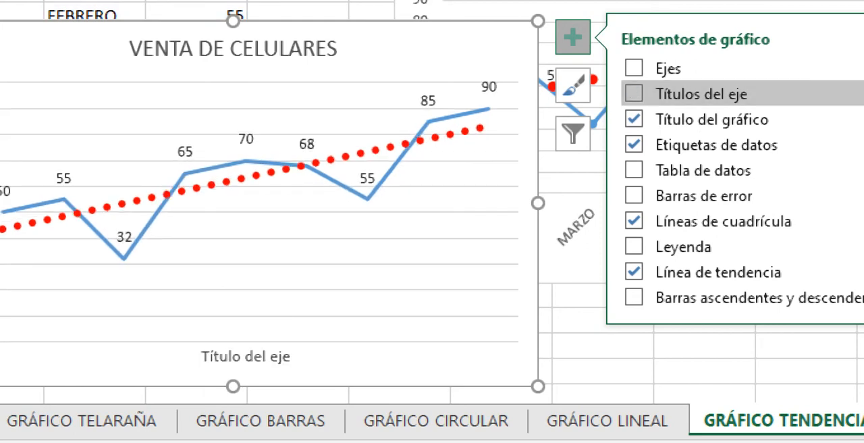
click(634, 195)
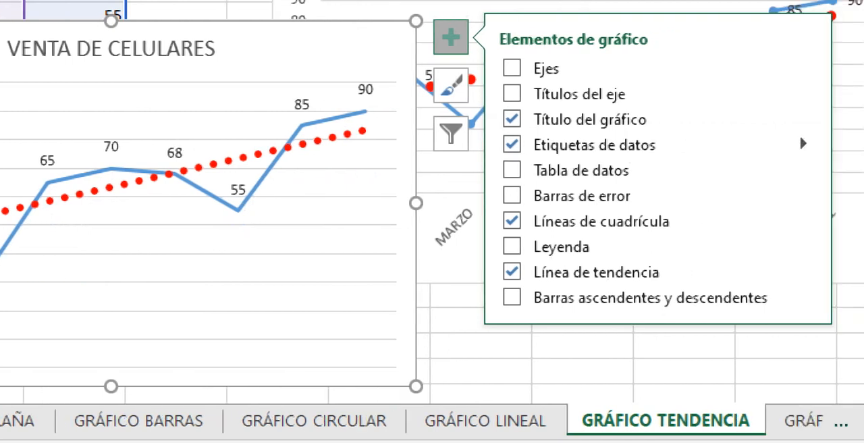
Step: Include the category name alongside the value in the data labels of the new VENTA DE CELULARES chart
click(804, 144)
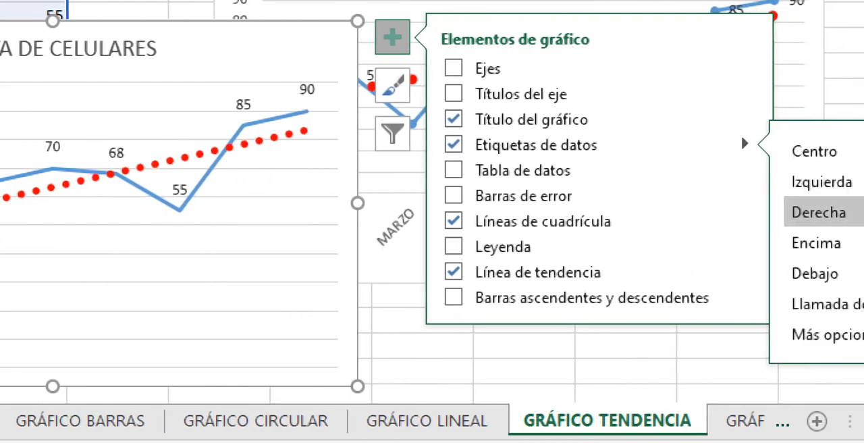
click(786, 335)
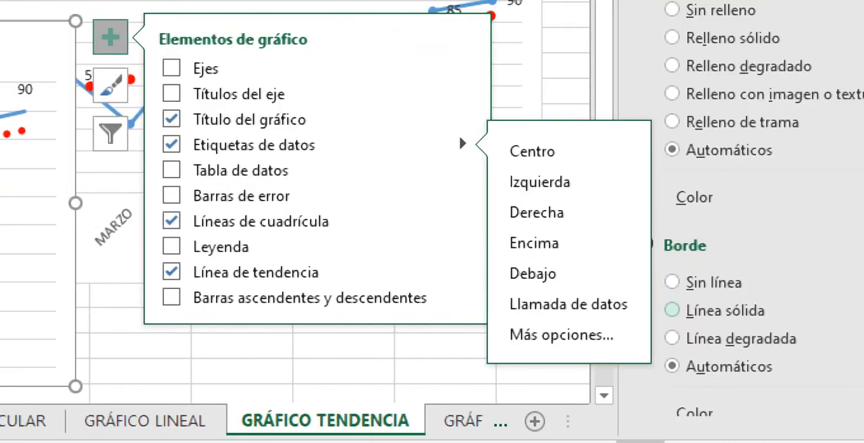
click(561, 335)
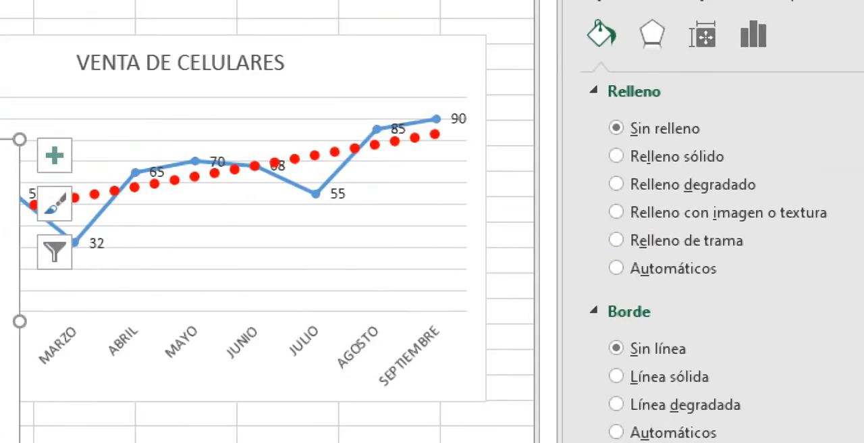
click(753, 35)
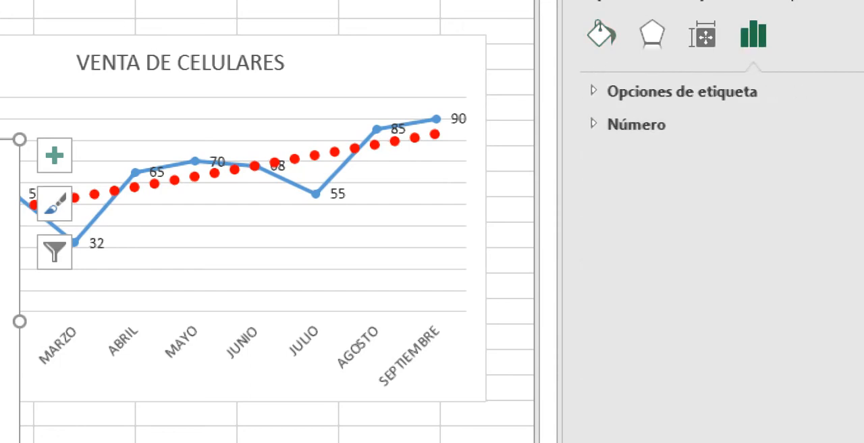
click(681, 91)
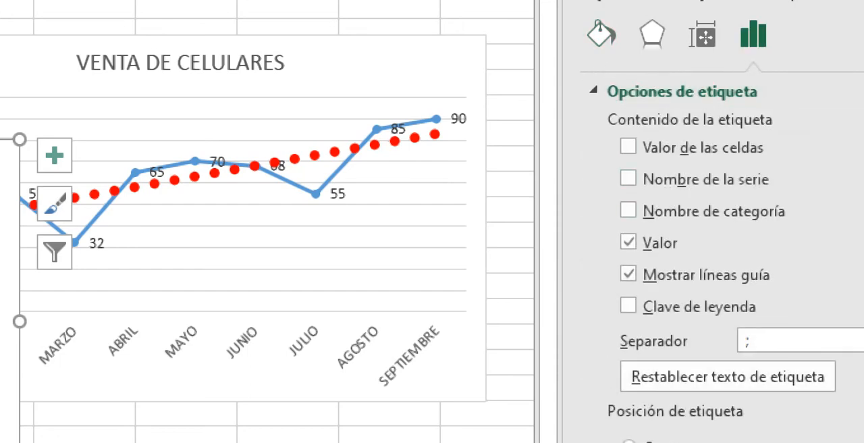
click(628, 147)
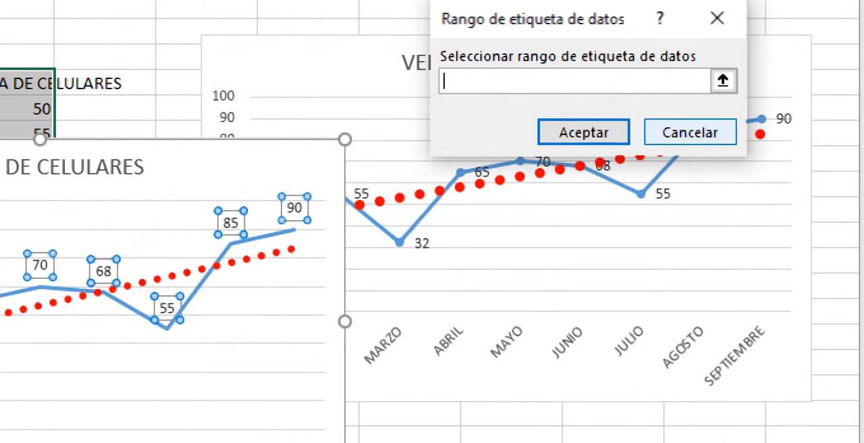
key(Escape)
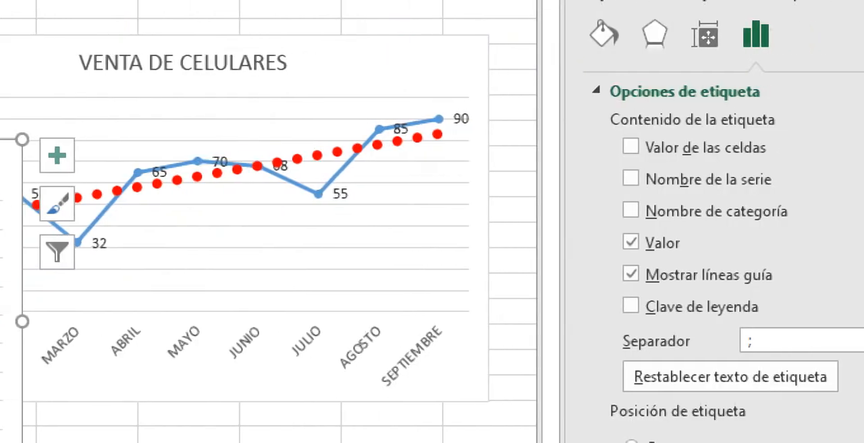
click(630, 211)
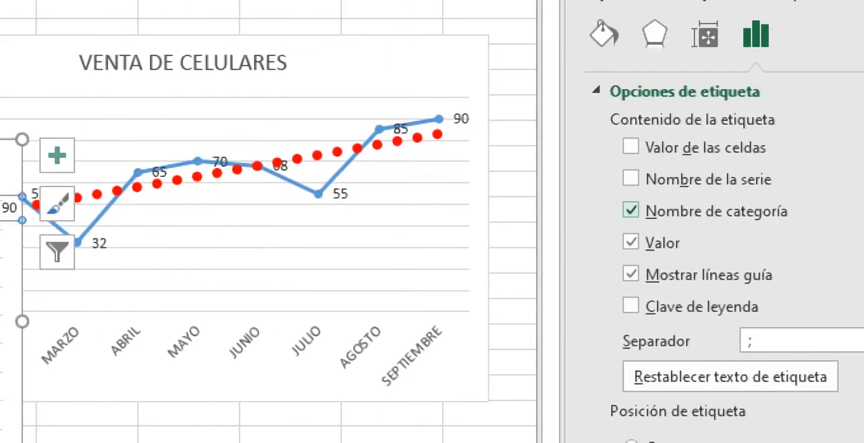
click(630, 210)
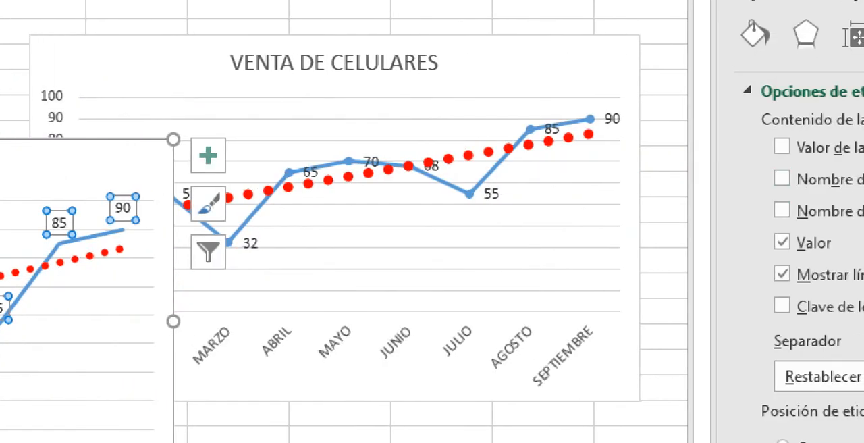
click(671, 211)
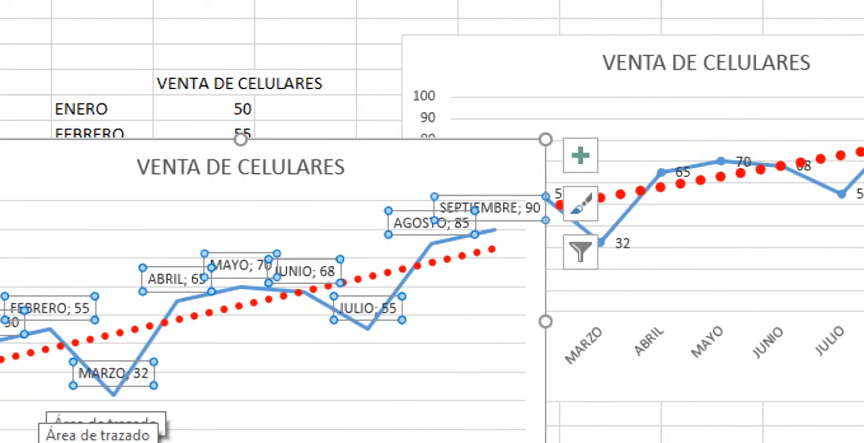
Step: Delete the older VENTA DE CELULARES chart, then move the remaining chart beside the data table and enlarge it
click(47, 400)
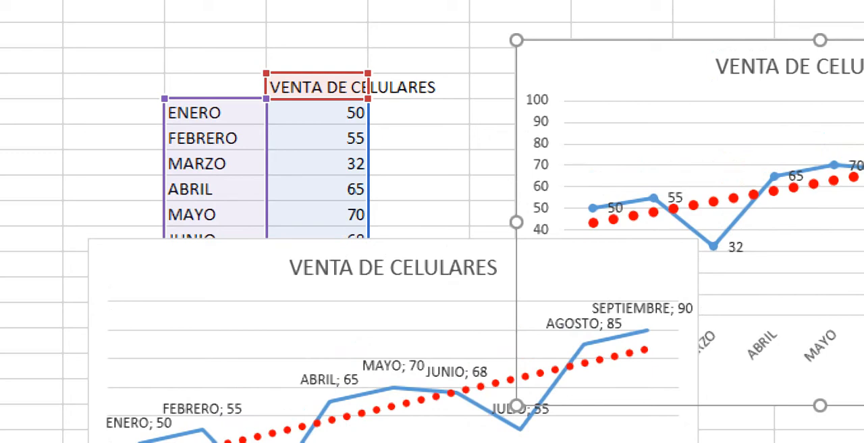
key(Delete)
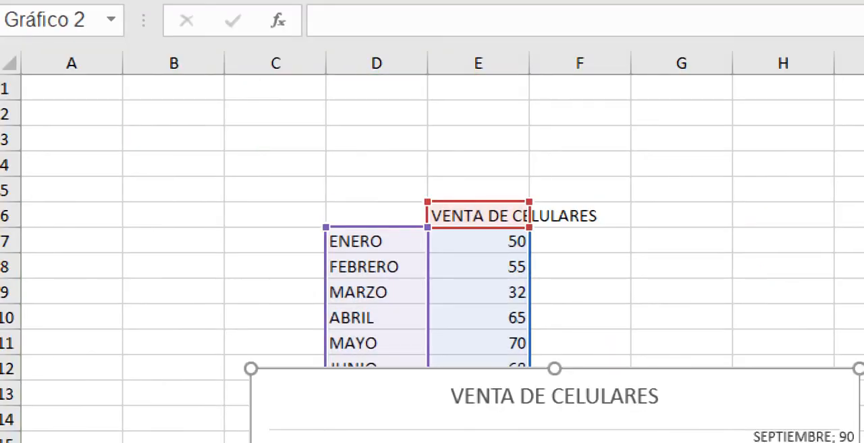
drag(405, 392, 446, 154)
click(486, 193)
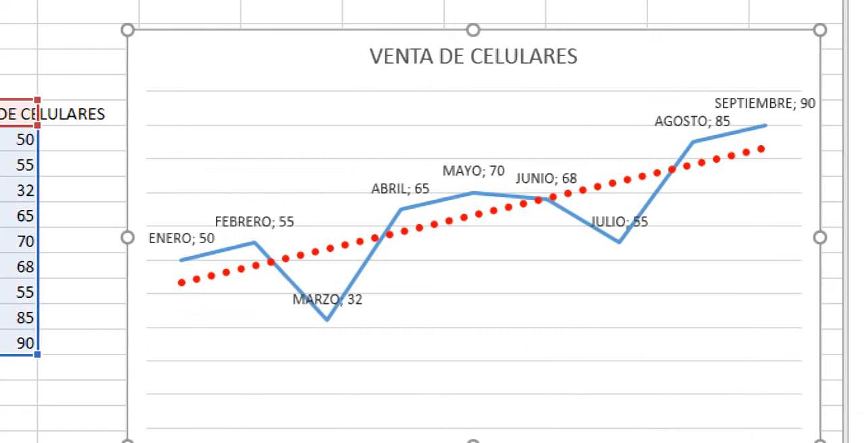
Step: Change the VENTA DE CELULARES chart type to a line chart with markers
click(437, 201)
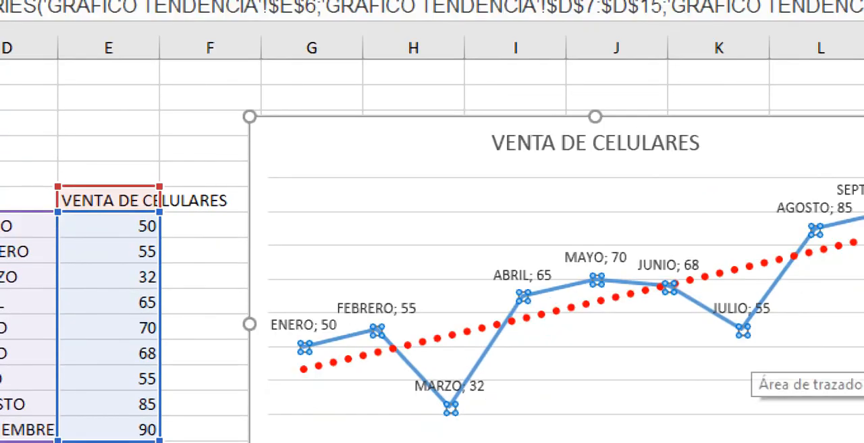
right_click(322, 234)
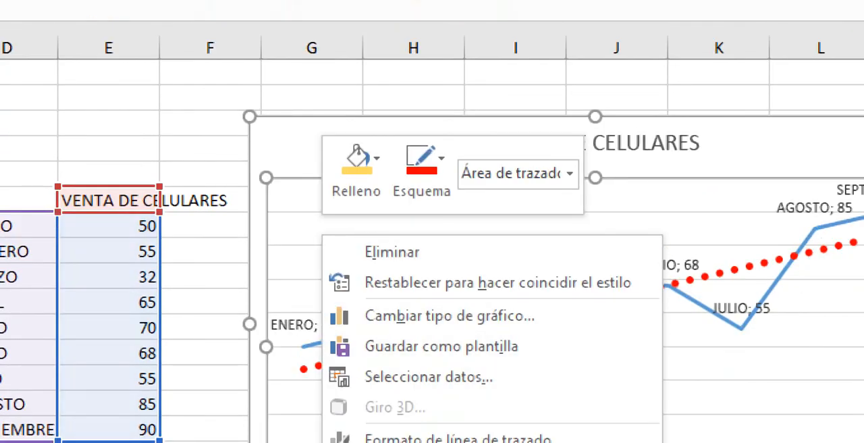
click(439, 316)
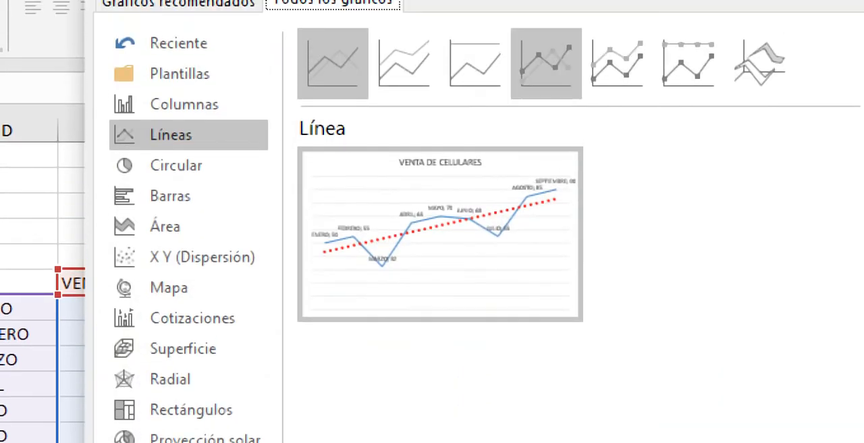
click(546, 64)
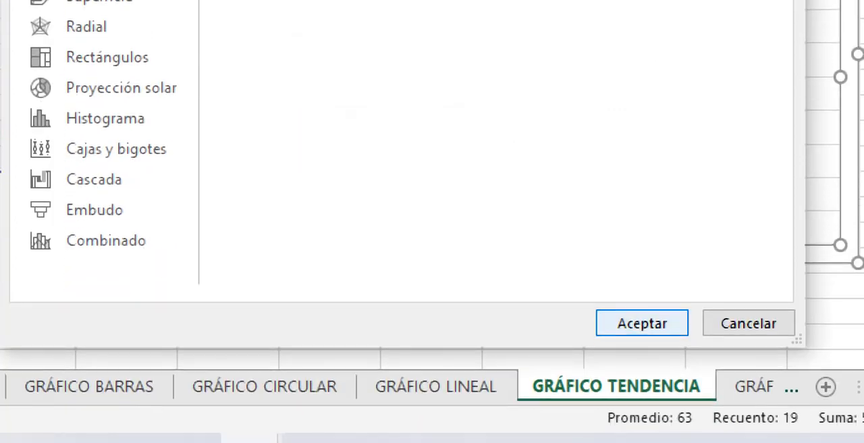
click(642, 322)
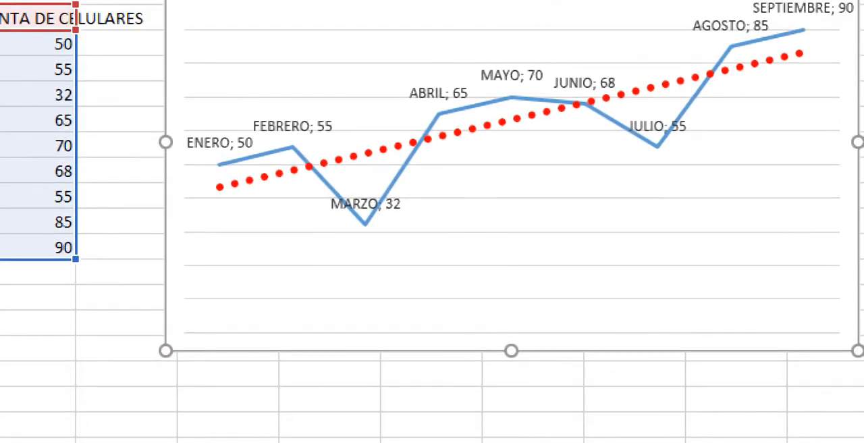
click(513, 214)
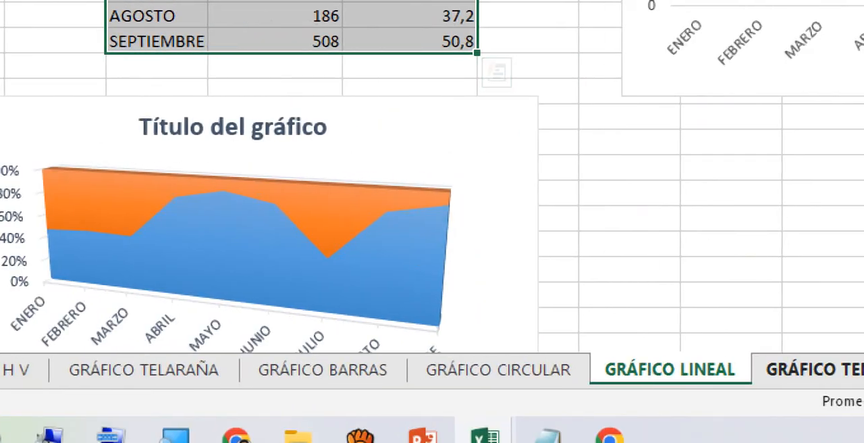
click(836, 369)
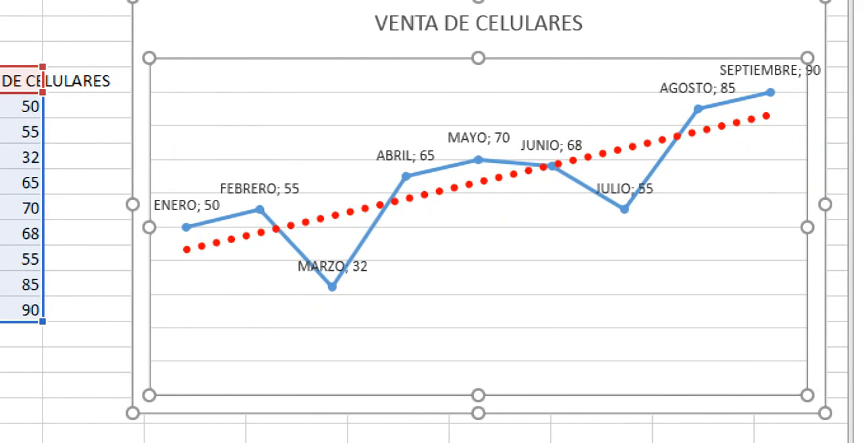
Step: Move the AGOSTO data label away from the line to its left and the JULIO label below its point
click(716, 91)
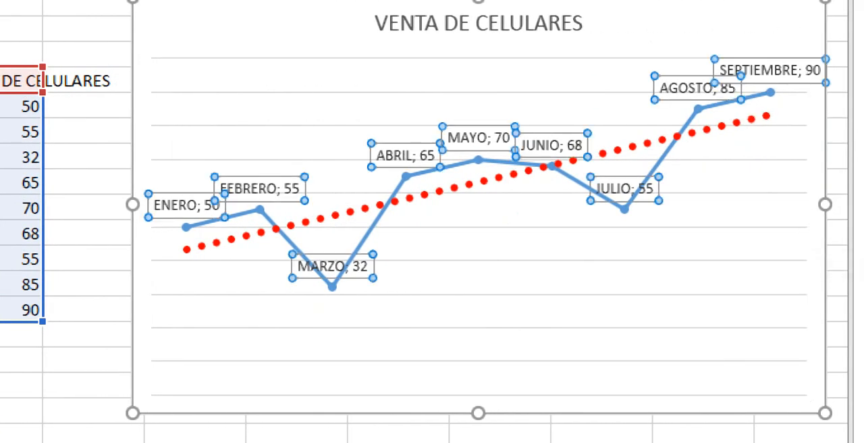
click(703, 89)
drag(704, 89, 677, 95)
click(638, 114)
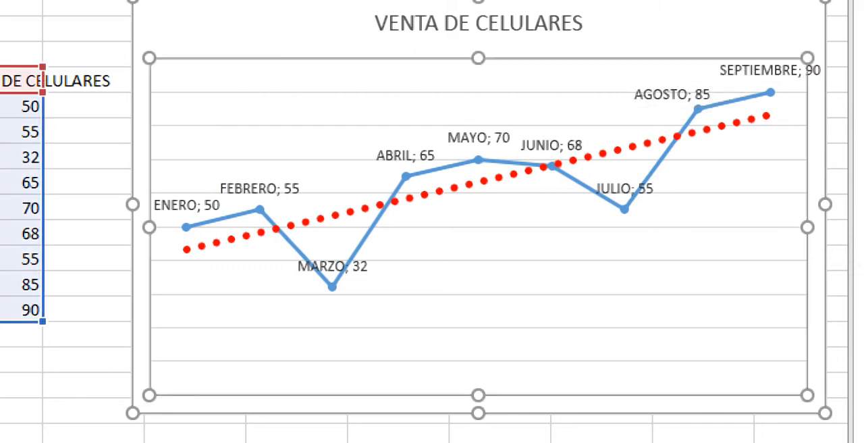
click(625, 189)
click(625, 189)
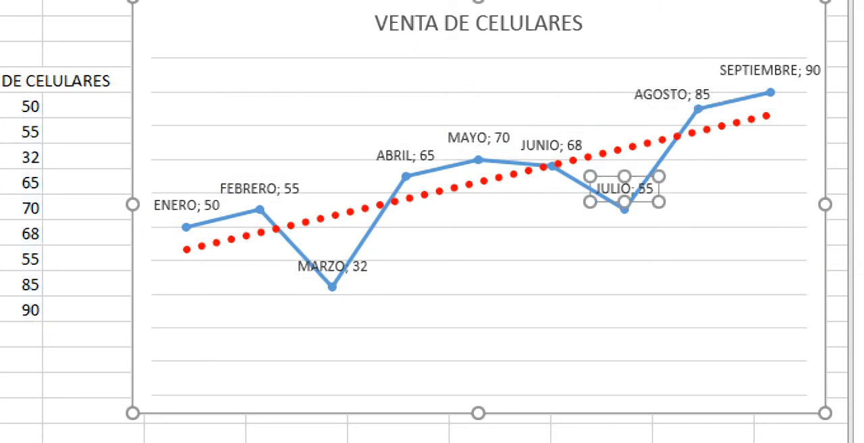
drag(625, 189, 624, 233)
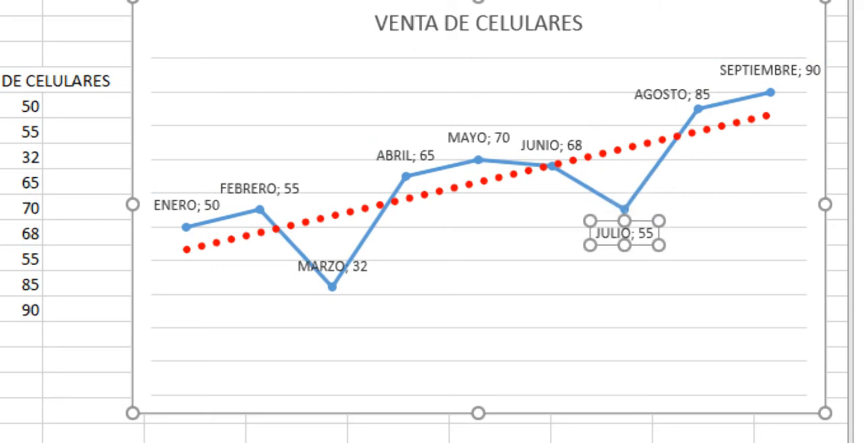
Step: Move the ABRIL data label to the left, away from the MAYO label and the series line
click(478, 137)
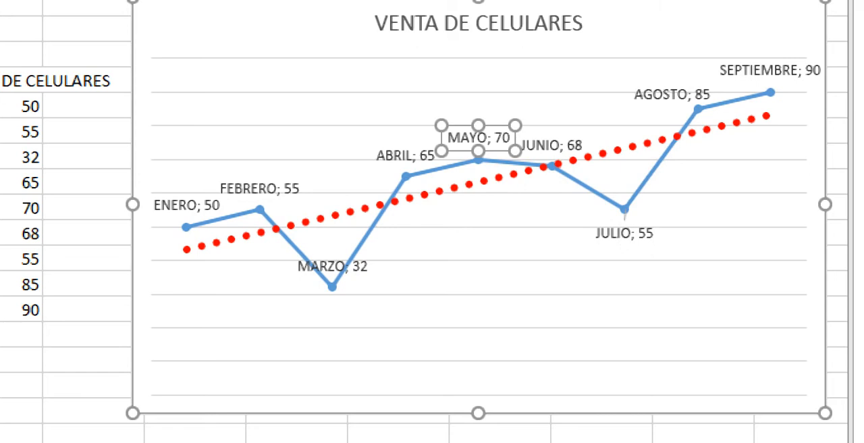
click(406, 155)
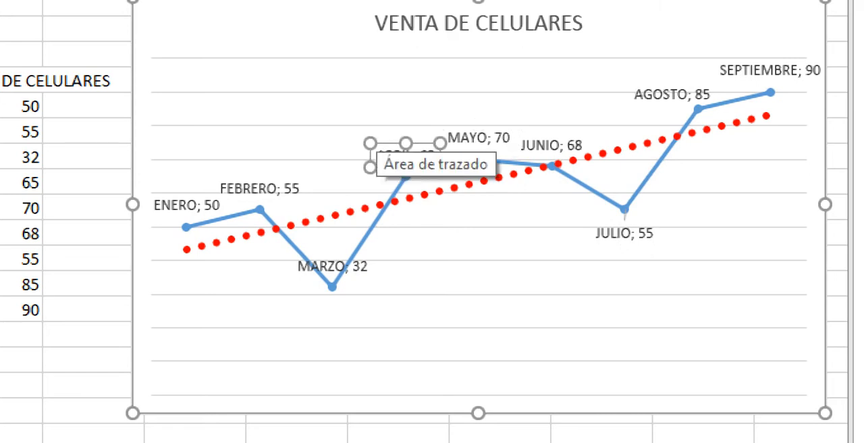
drag(376, 133, 357, 134)
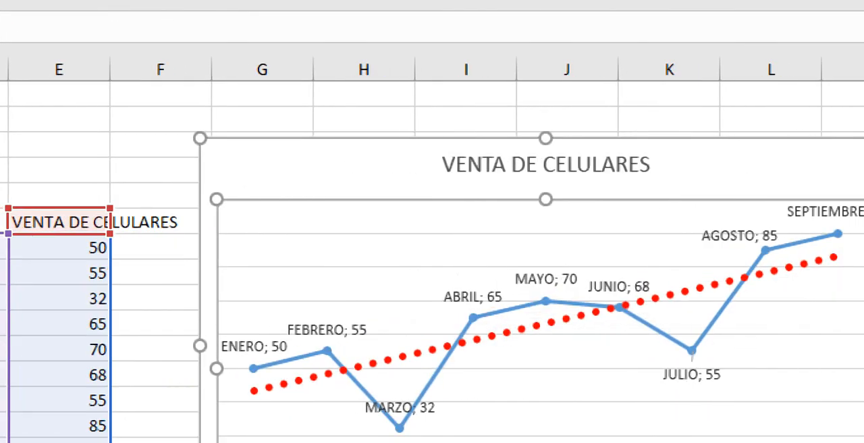
click(399, 407)
click(472, 297)
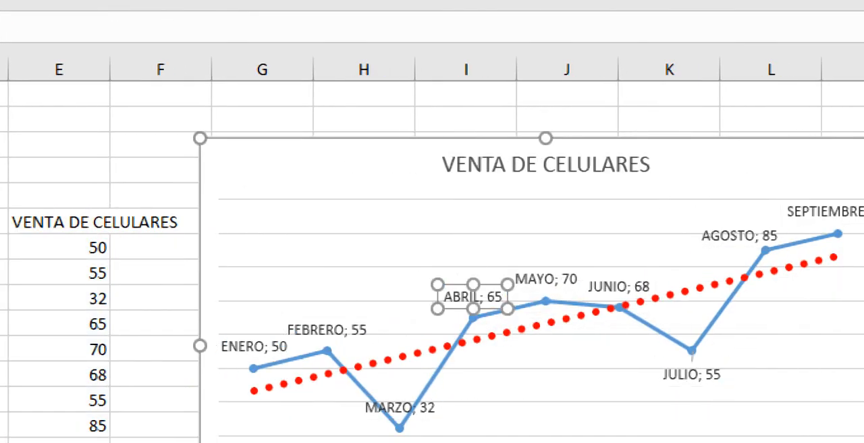
drag(473, 297, 447, 294)
click(445, 267)
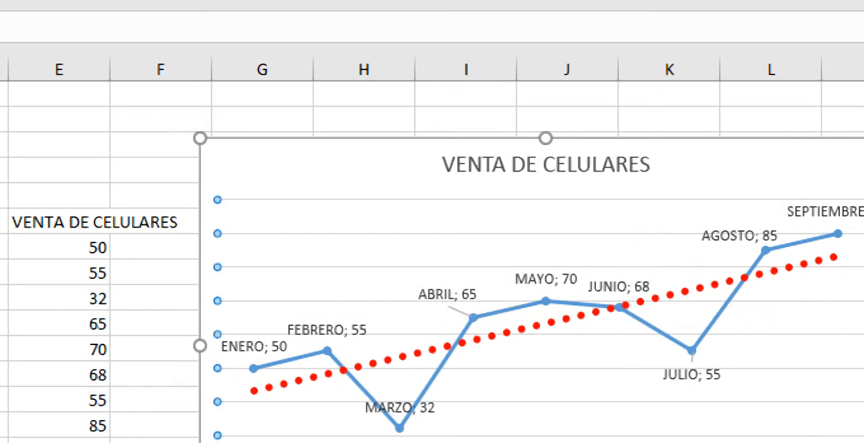
Step: Move the JUNIO data label below its point on the series line
click(399, 407)
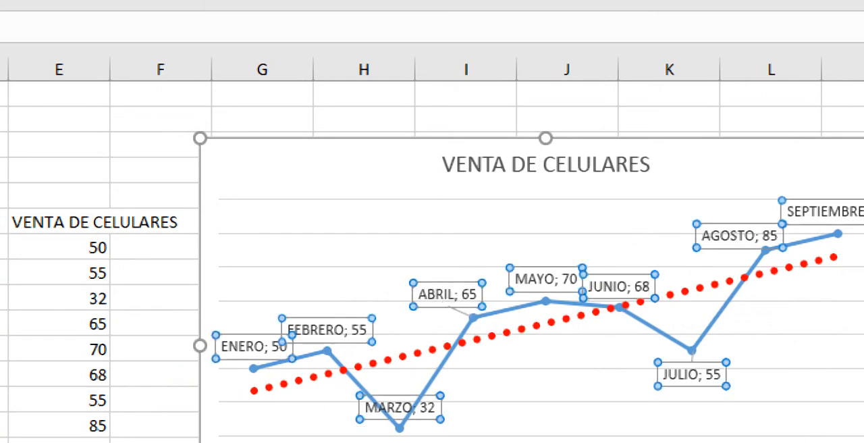
click(619, 287)
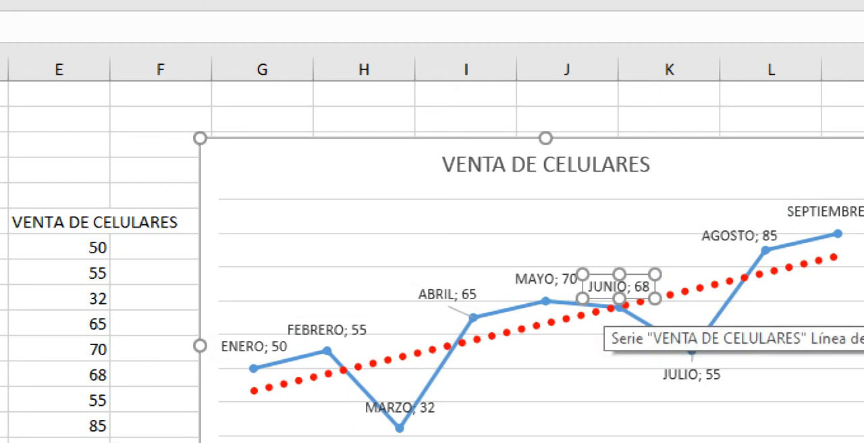
drag(617, 289, 610, 335)
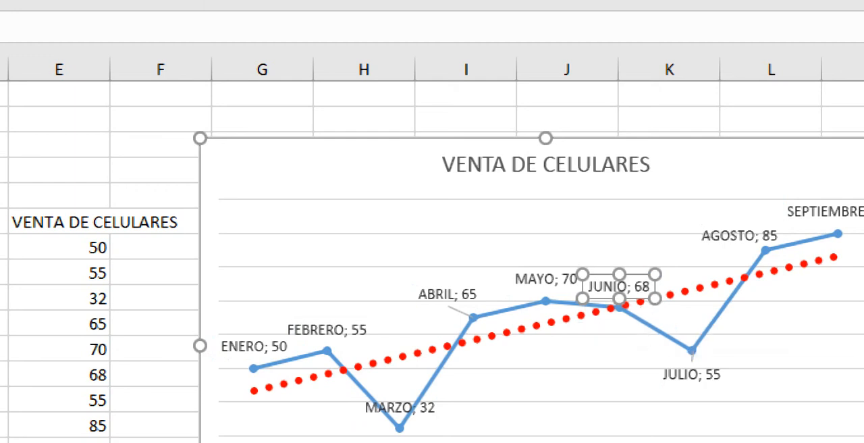
click(594, 383)
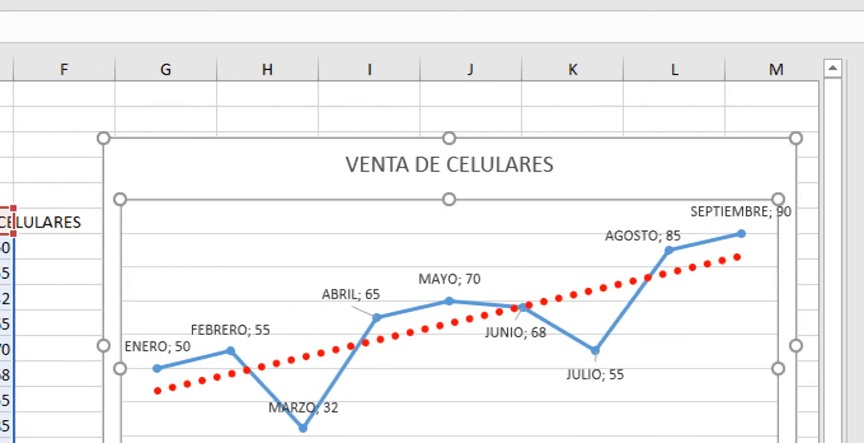
Step: Select the chart area of the VENTA DE CELULARES chart to show its fill options
click(351, 294)
click(445, 384)
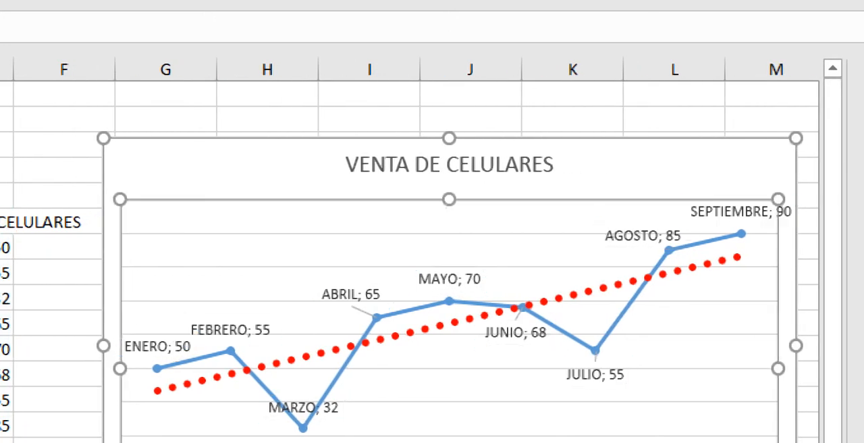
click(634, 167)
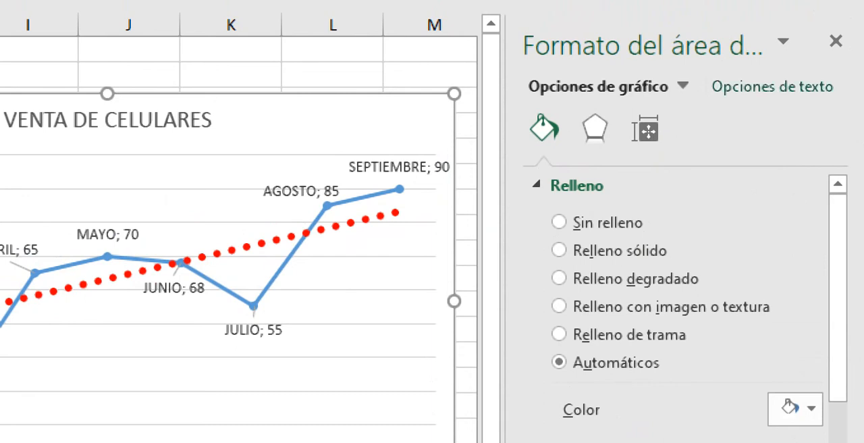
Step: Set the solid text fill colour of the whole VENTA DE CELULARES chart to black
click(772, 86)
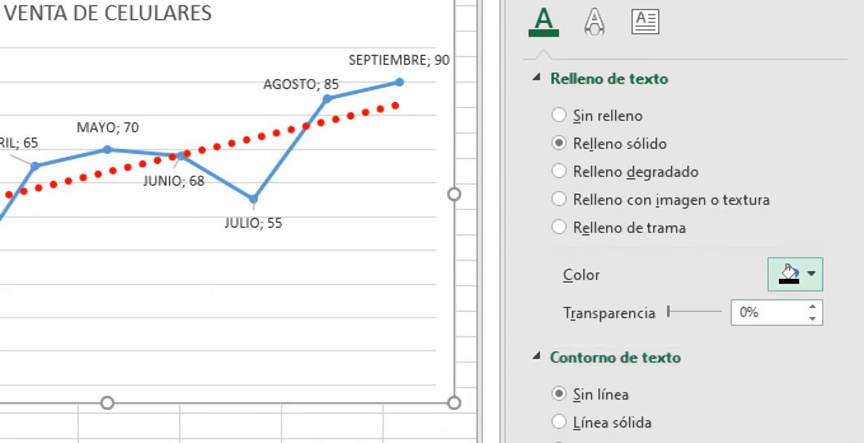
click(810, 380)
click(677, 333)
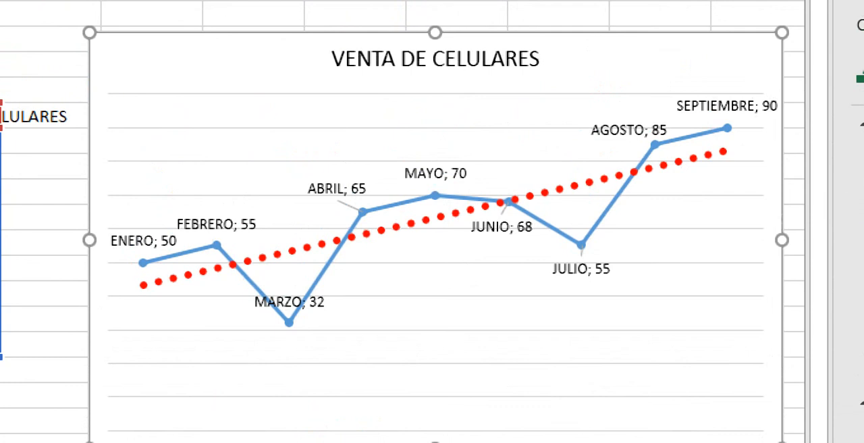
Step: Make all data labels of the line series bold
click(435, 174)
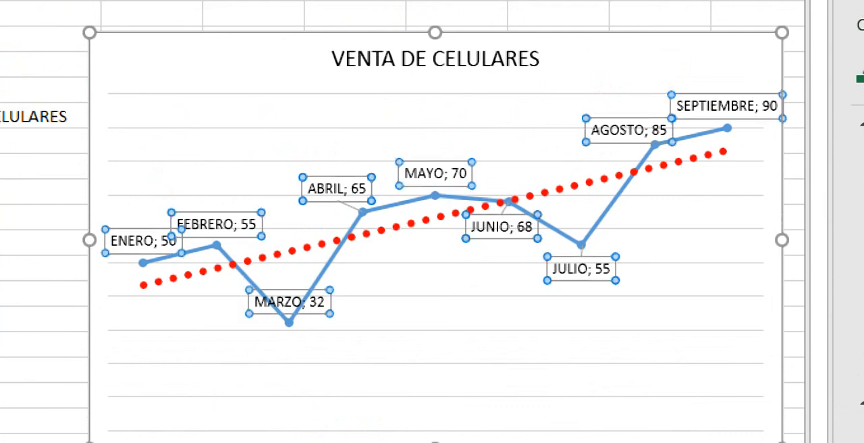
key(ctrl+n)
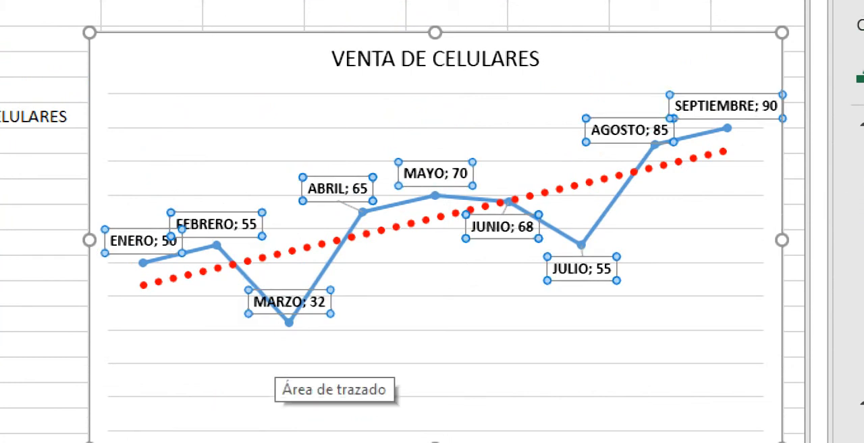
click(283, 368)
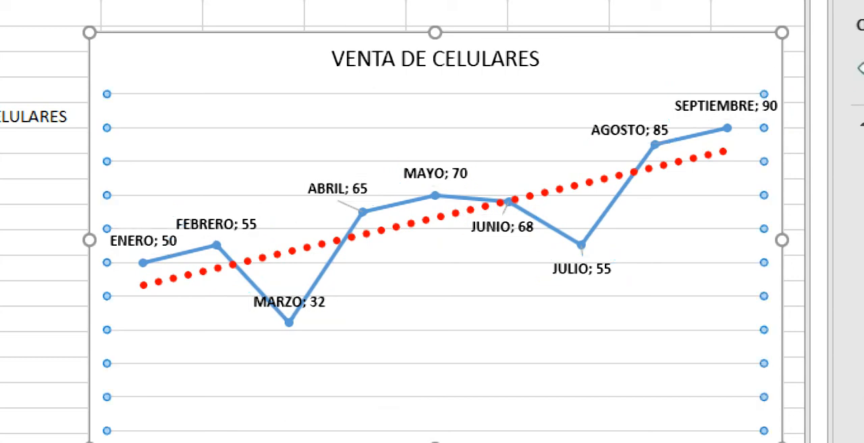
click(388, 408)
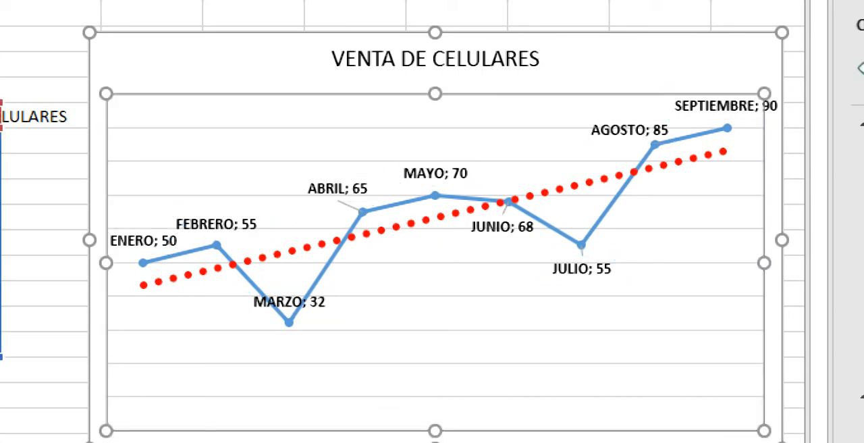
click(655, 73)
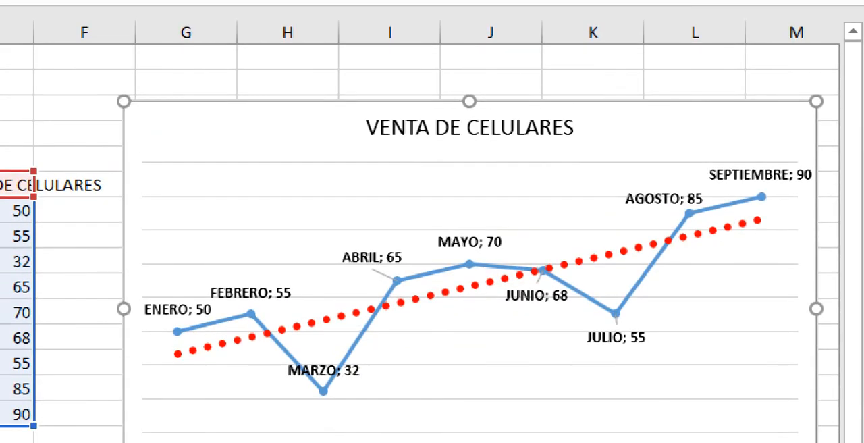
Step: Check the fill and effects options in the plot area's formatting settings and close them
right_click(473, 348)
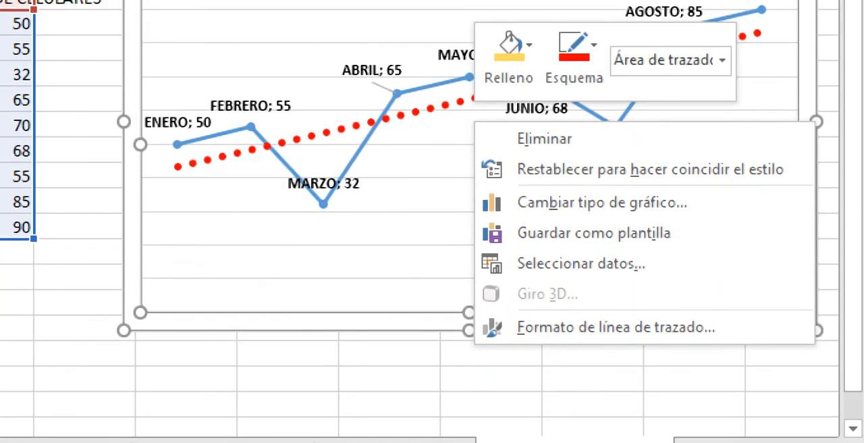
click(594, 328)
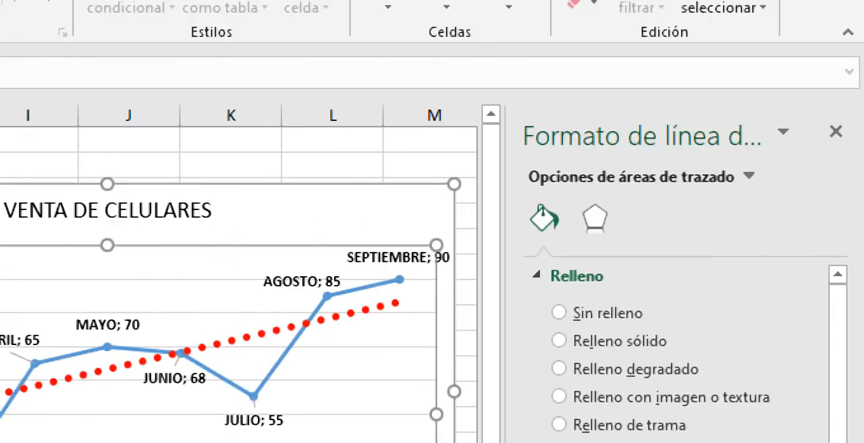
click(595, 218)
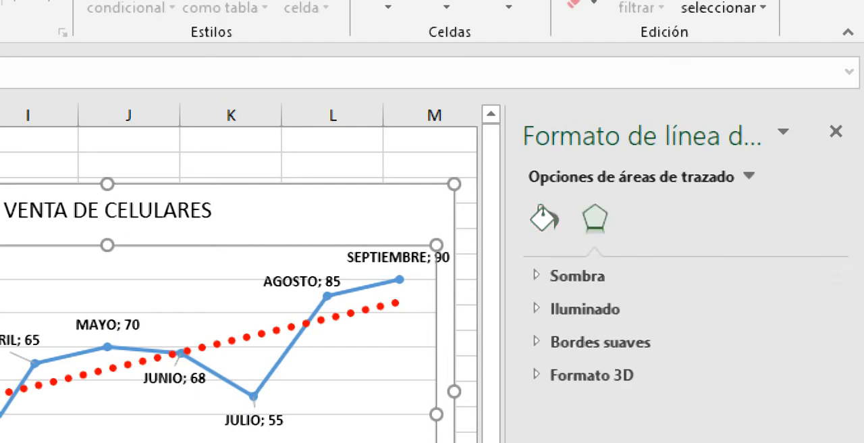
click(836, 132)
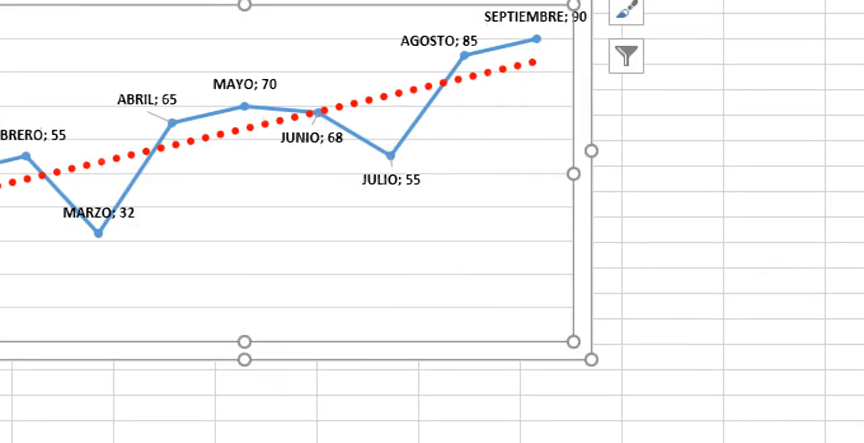
Step: Preview the stacked and 100% stacked marker line types and Líneas 3D for the chart, then cancel the type change
right_click(324, 140)
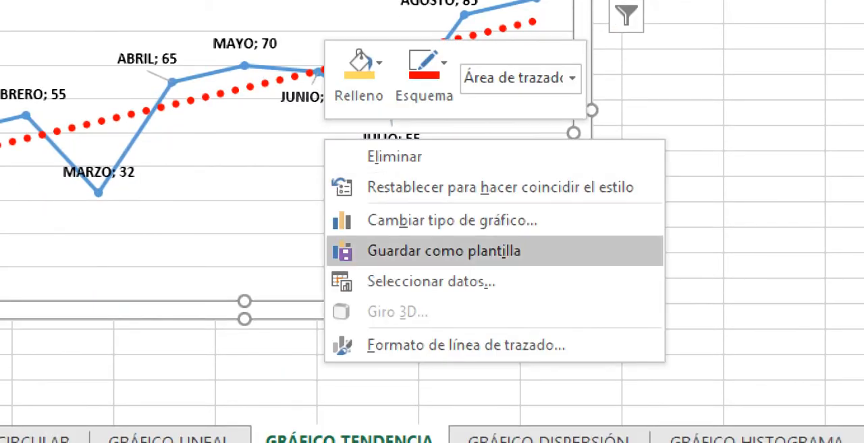
click(452, 220)
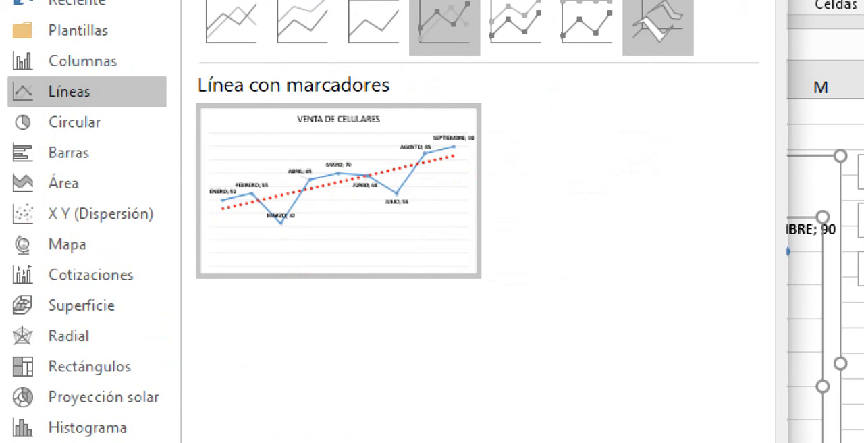
click(516, 27)
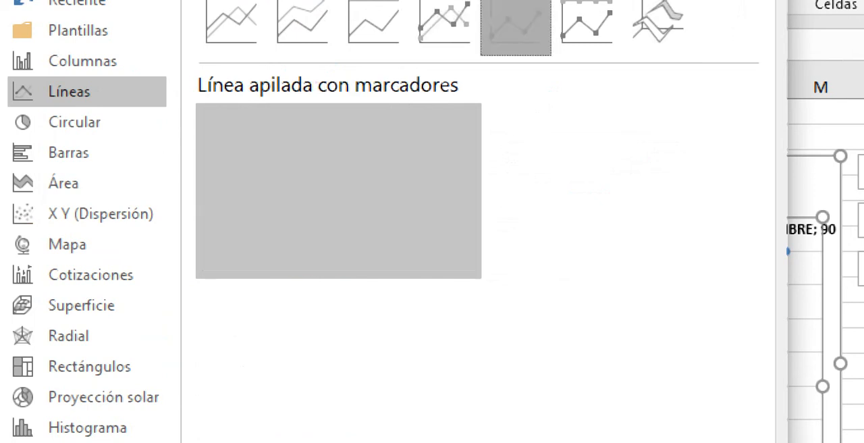
click(587, 27)
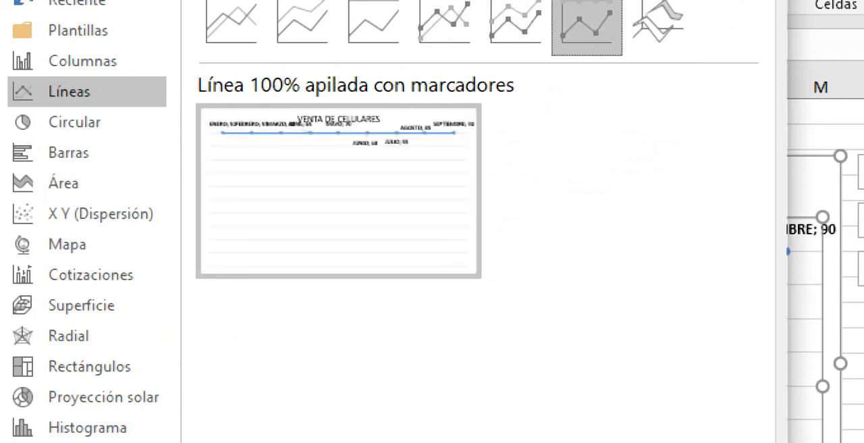
click(658, 27)
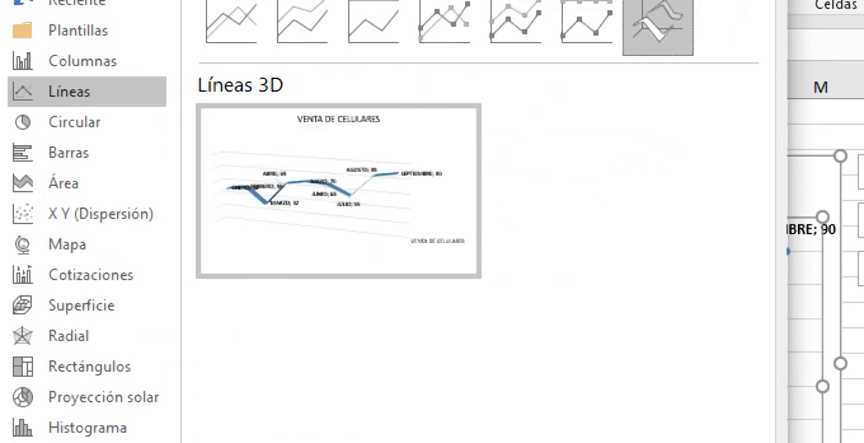
click(586, 27)
mouse_move(339, 191)
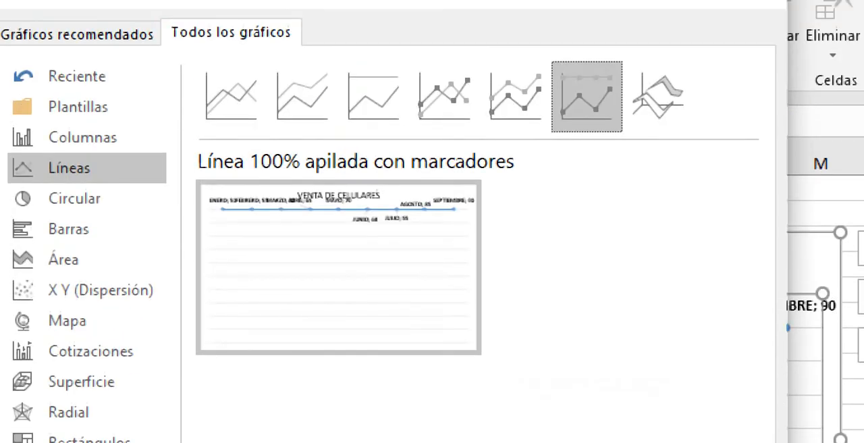
click(444, 97)
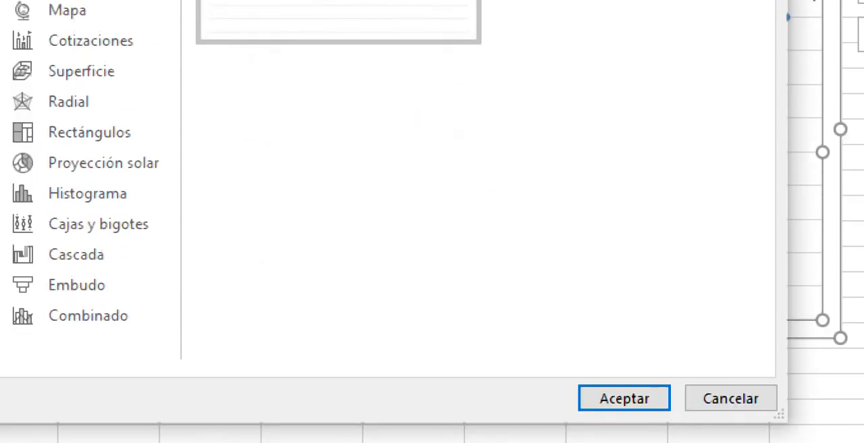
click(731, 398)
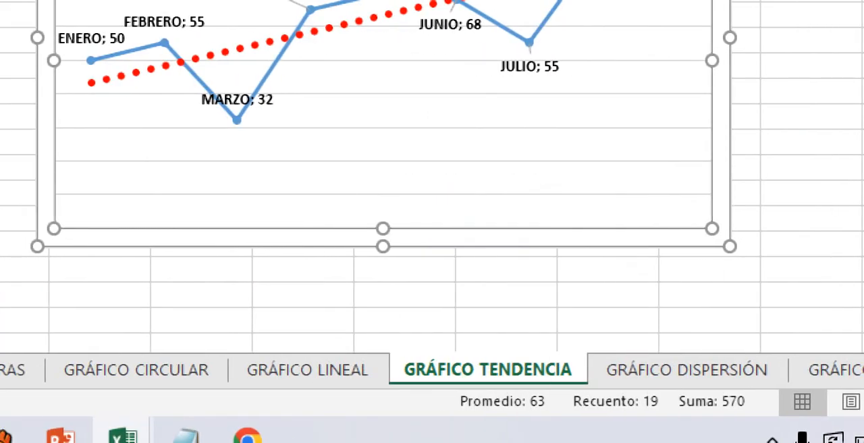
Step: Move the MARZO data label below its point on the series line
click(450, 25)
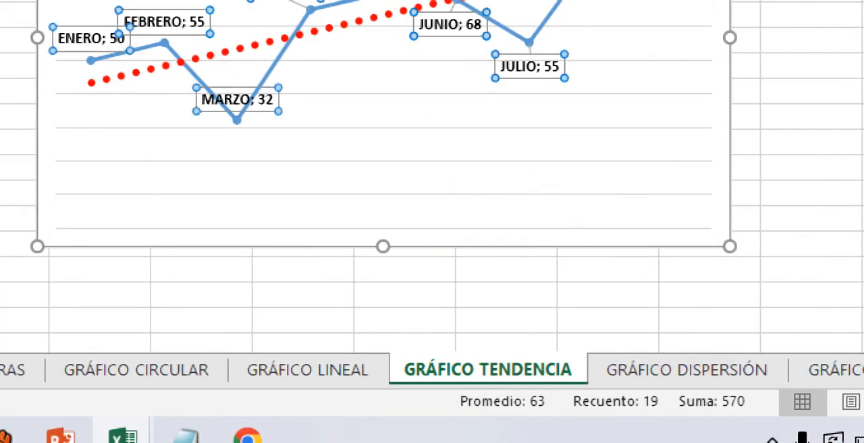
drag(236, 99, 233, 142)
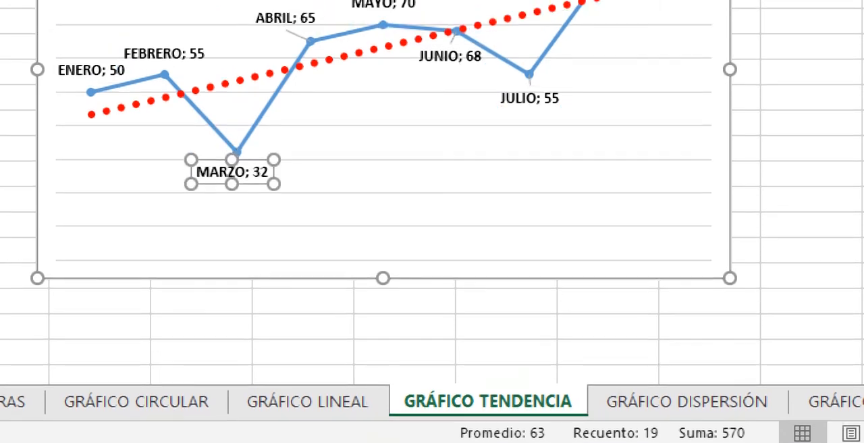
click(364, 143)
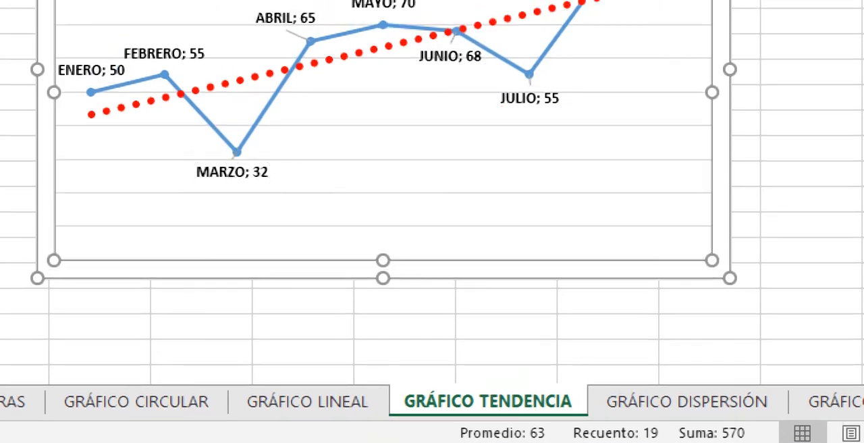
Step: Move the FEBRERO data label to the right, away from the ENERO label
click(233, 172)
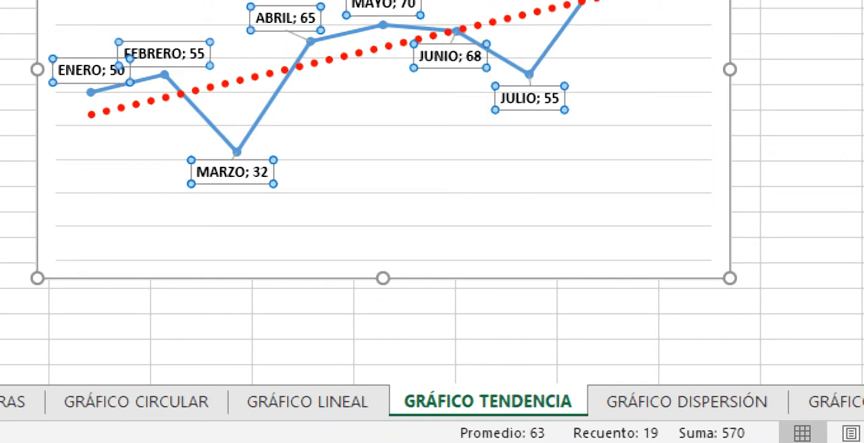
click(164, 54)
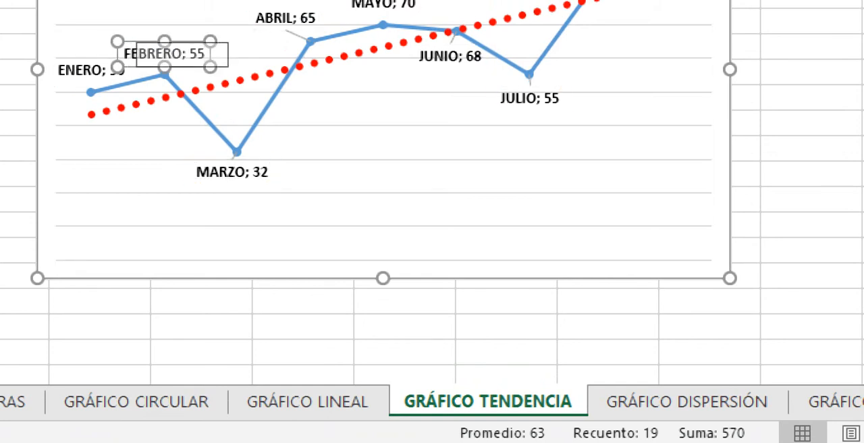
drag(164, 54, 190, 54)
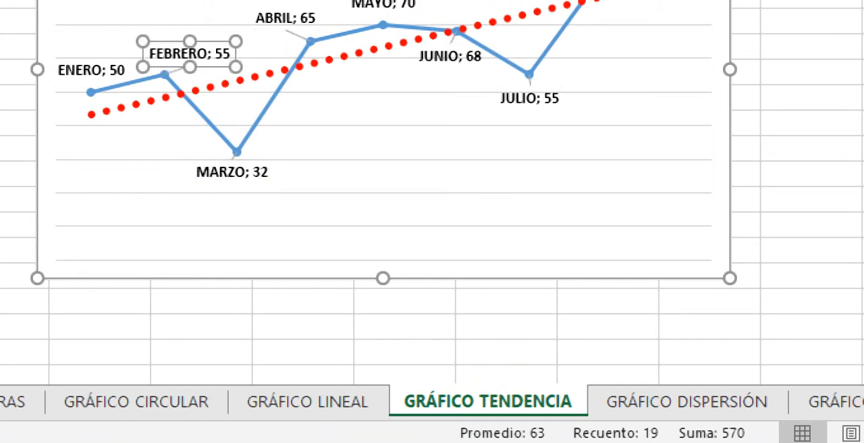
click(290, 160)
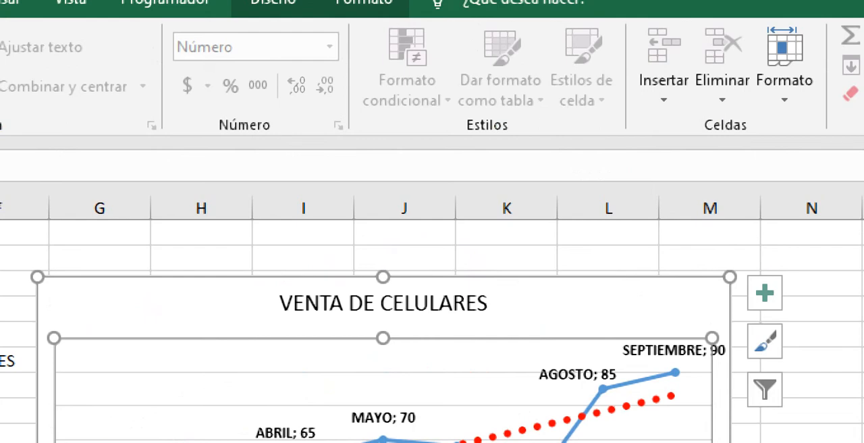
Step: Replace the chart title with VENTA CELULARES EN UNIDADES
double_click(383, 303)
click(200, 198)
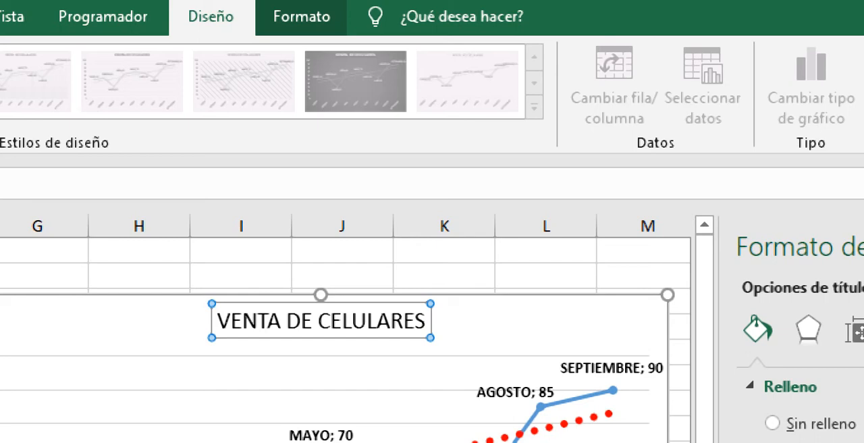
text(U un)
key(BackSpace)
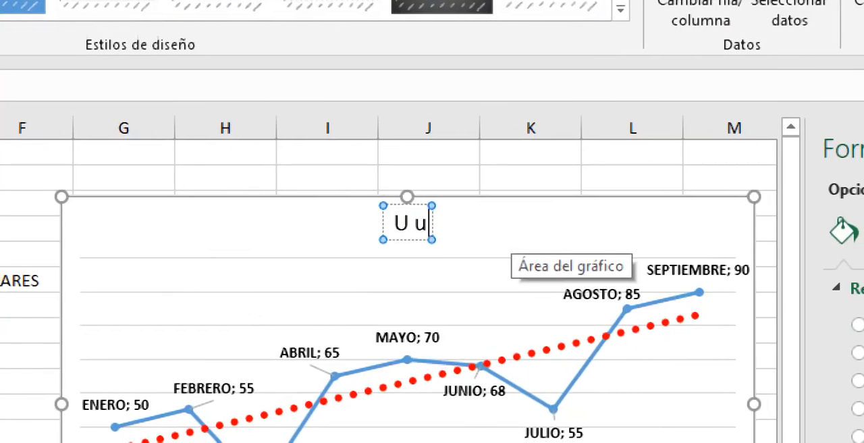
key(BackSpace)
key(BackSpace)
key(BackSpace)
text(ve)
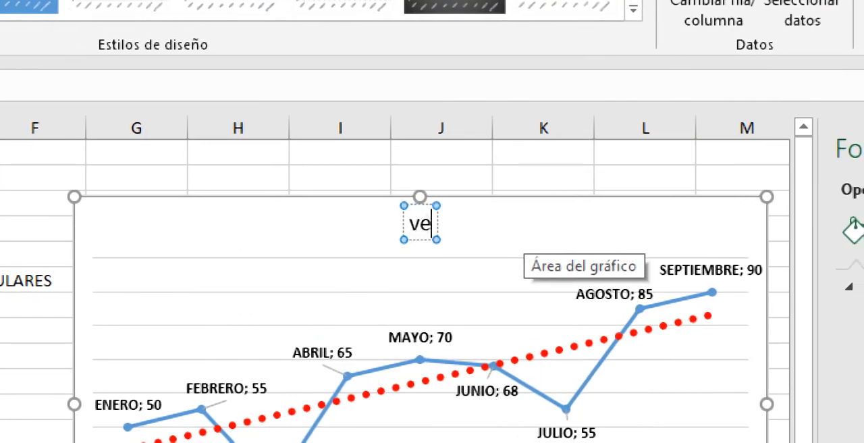
text(nm)
key(BackSpace)
key(BackSpace)
key(BackSpace)
key(BackSpace)
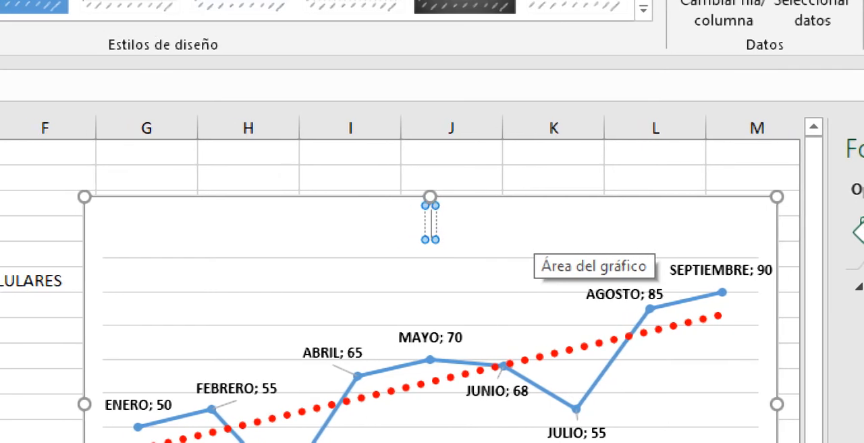
text(VENTA CE)
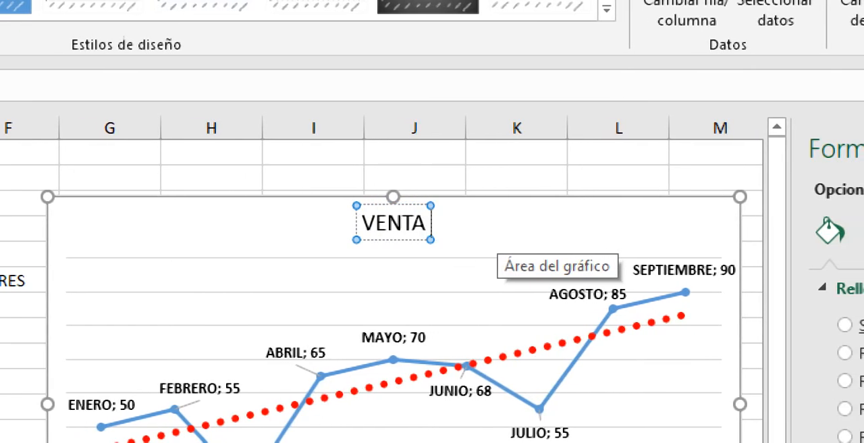
text(LULARES)
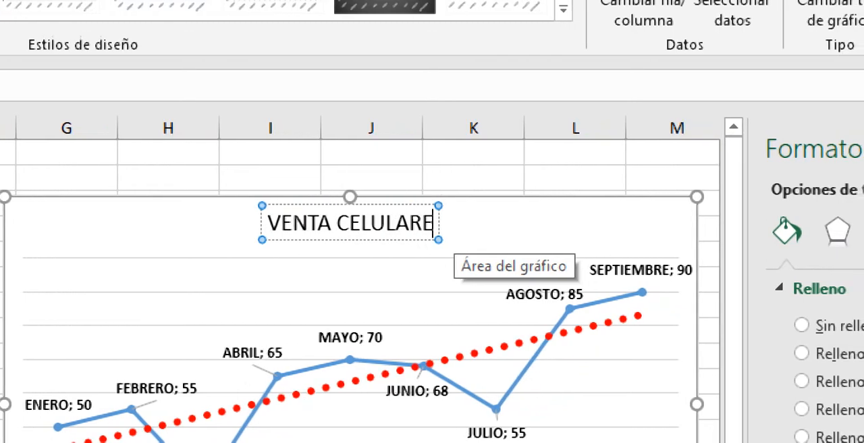
text( EN UNIO)
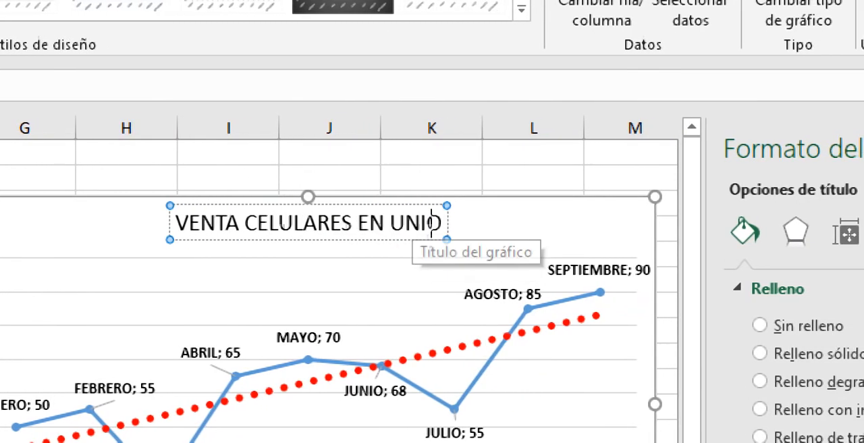
key(BackSpace)
text(DADES)
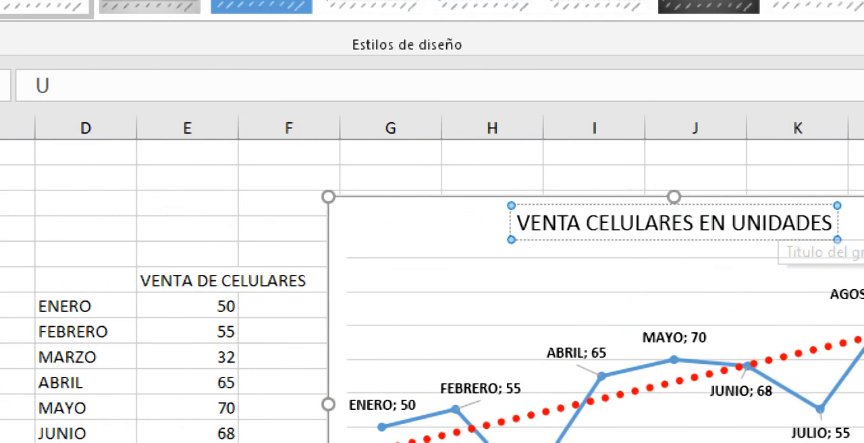
click(446, 226)
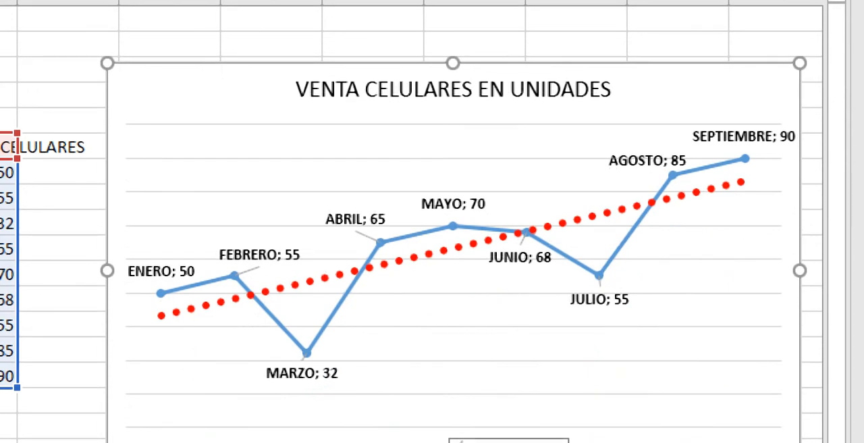
Step: Make the chart title VENTA CELULARES EN UNIDADES bold and underlined
click(453, 89)
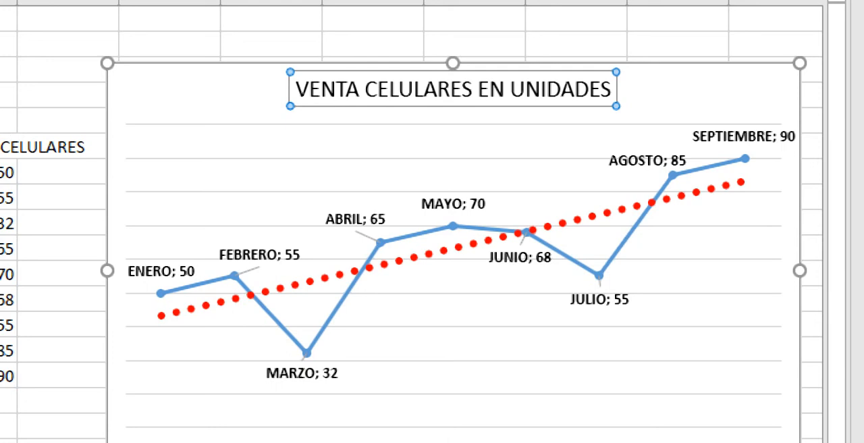
key(ctrl+n)
key(ctrl+s)
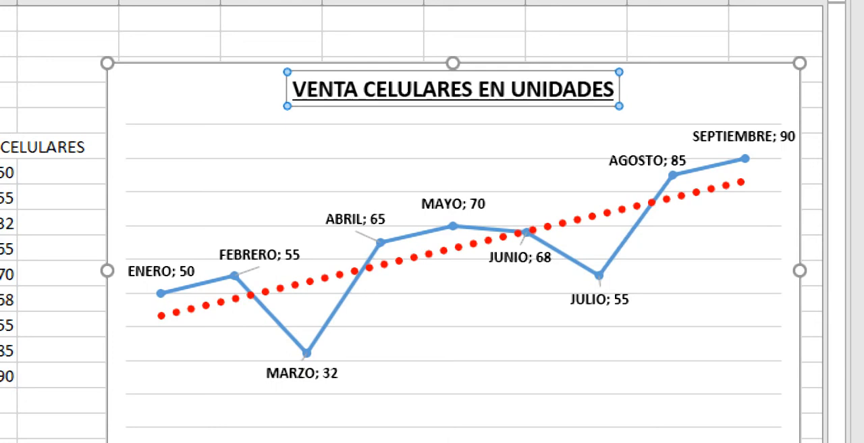
key(Escape)
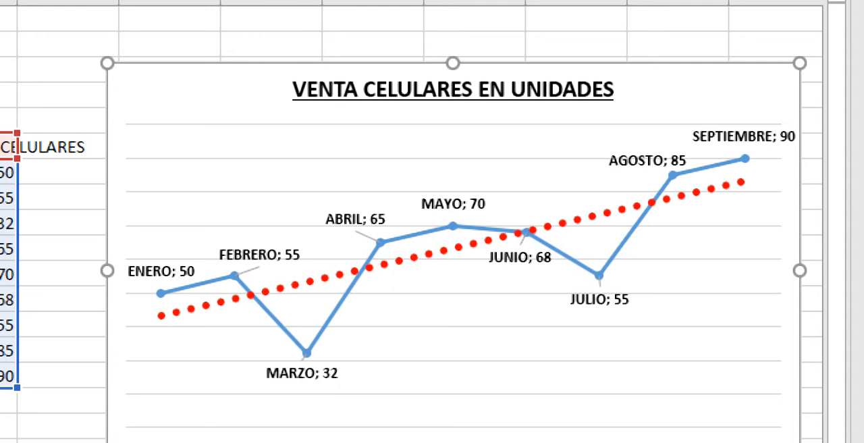
click(304, 394)
click(301, 374)
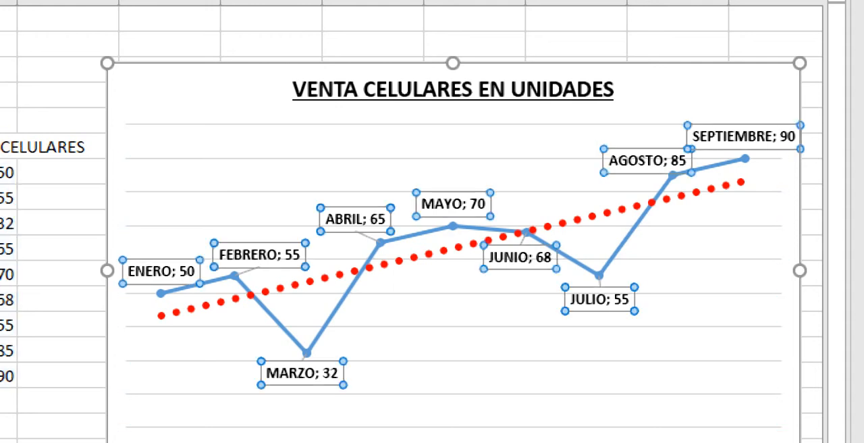
click(302, 373)
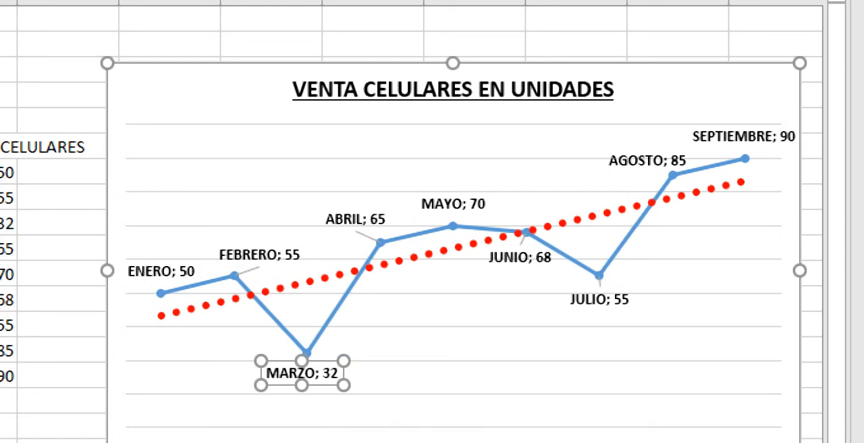
Step: Try toggling italic, bold and underline on the chart title text, restore its bold underlined style, and dismiss the low-battery notice
click(453, 89)
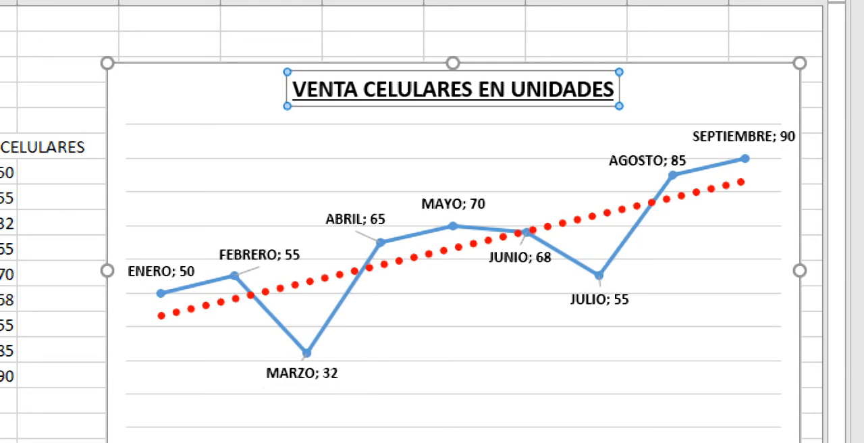
triple_click(324, 88)
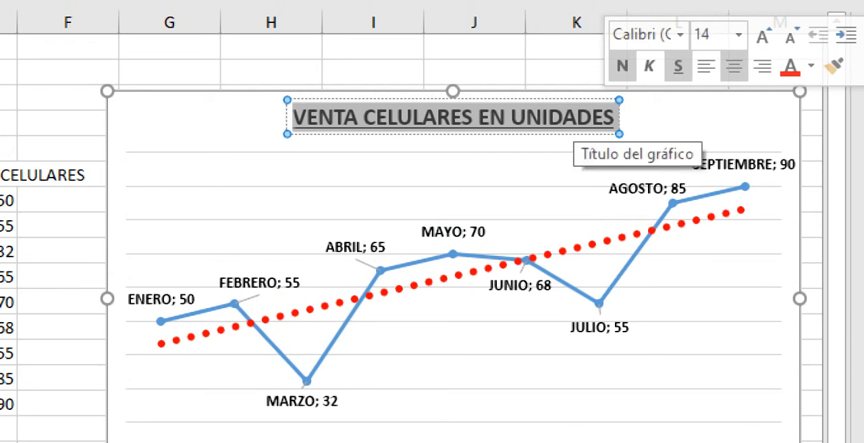
click(650, 65)
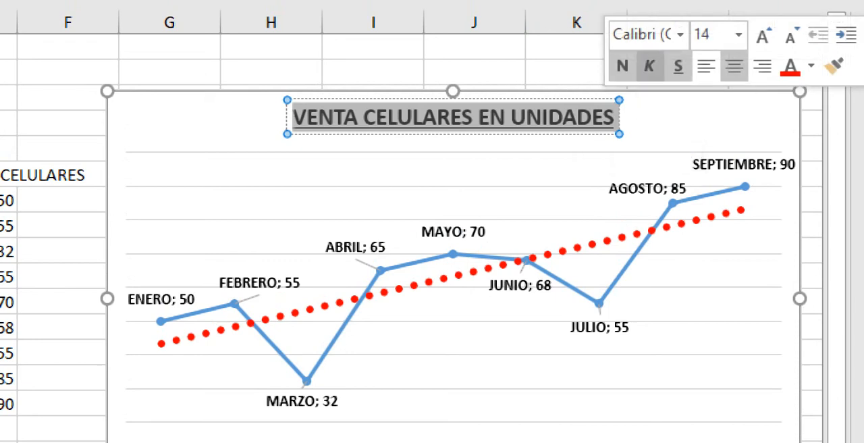
click(649, 65)
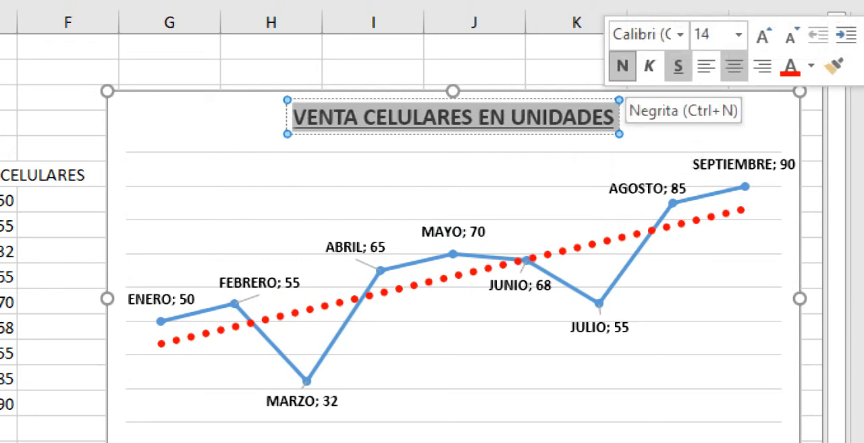
key(ctrl+n)
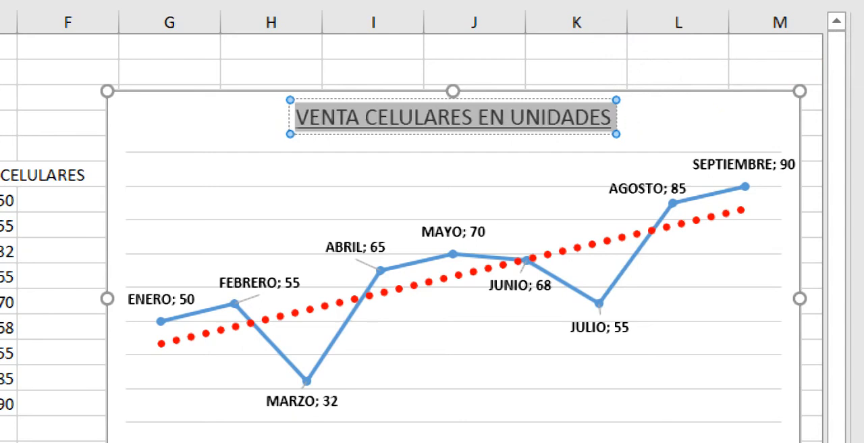
key(ctrl+n)
key(ctrl+k)
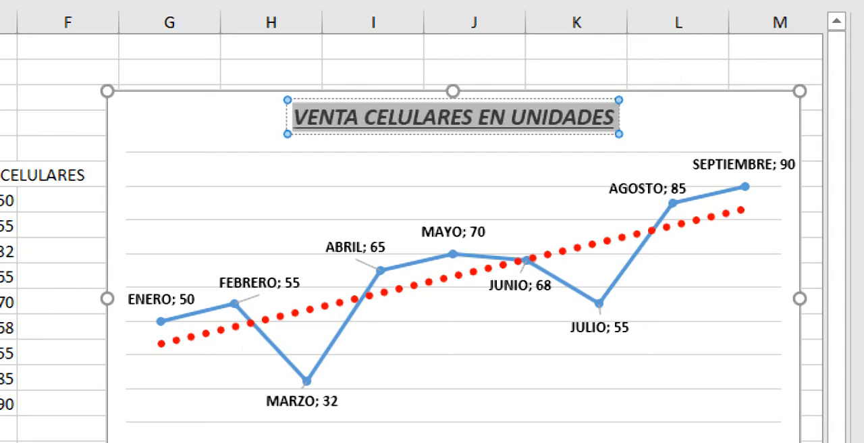
key(ctrl+k)
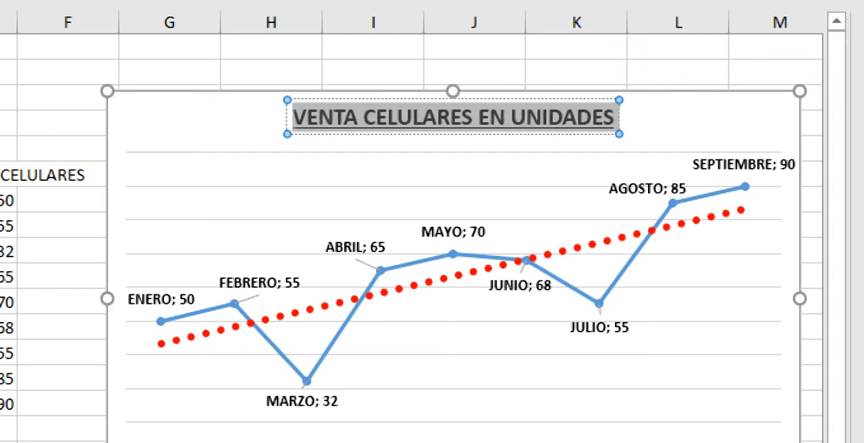
key(ctrl+s)
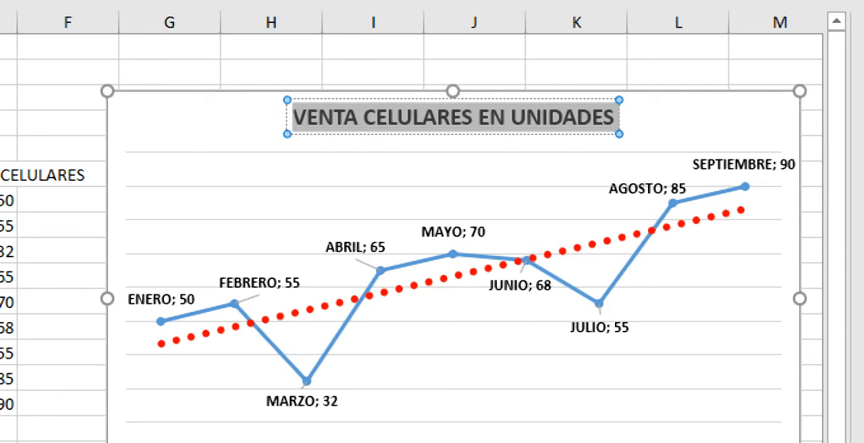
key(ctrl+s)
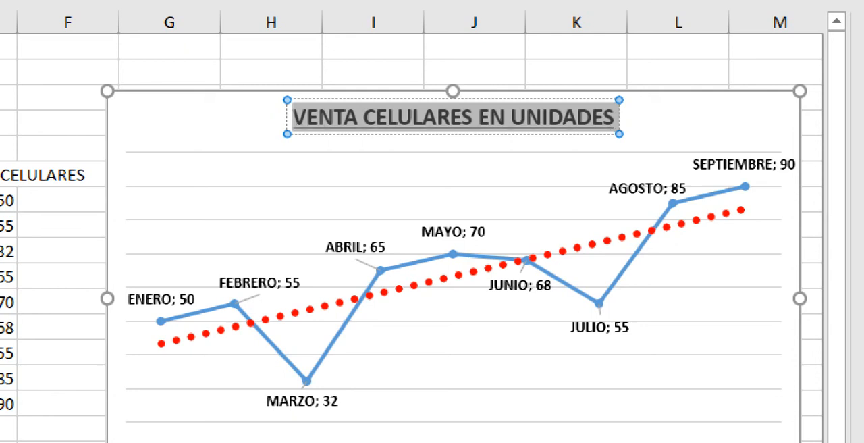
click(702, 121)
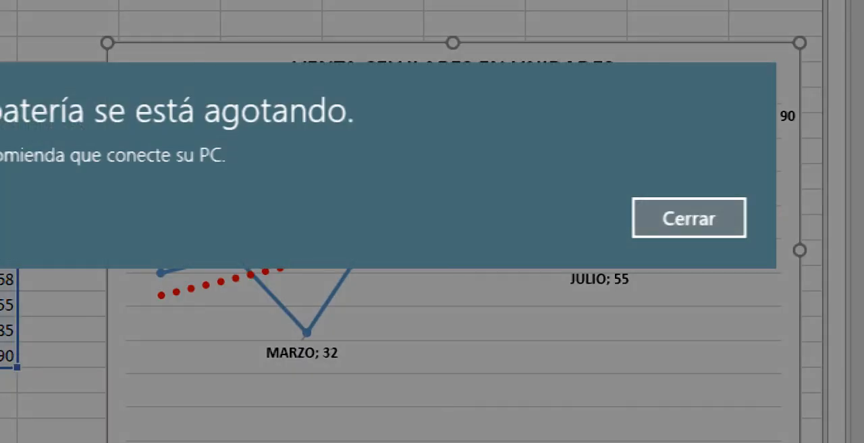
key(Return)
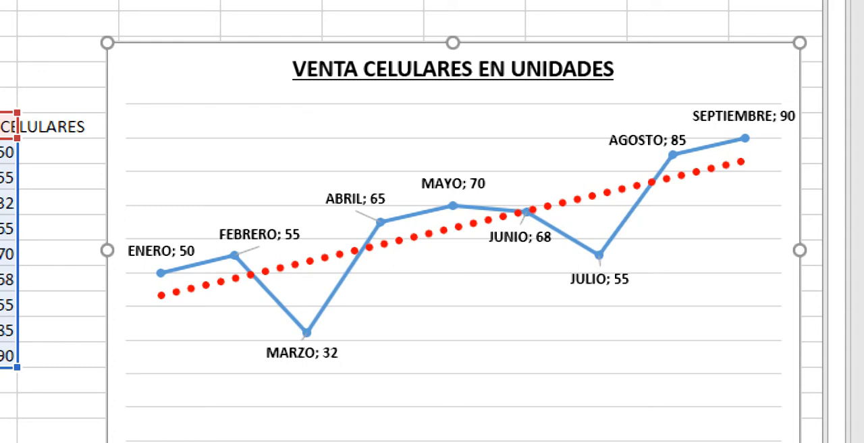
Step: Open the label content options for all data labels of the line series
click(453, 184)
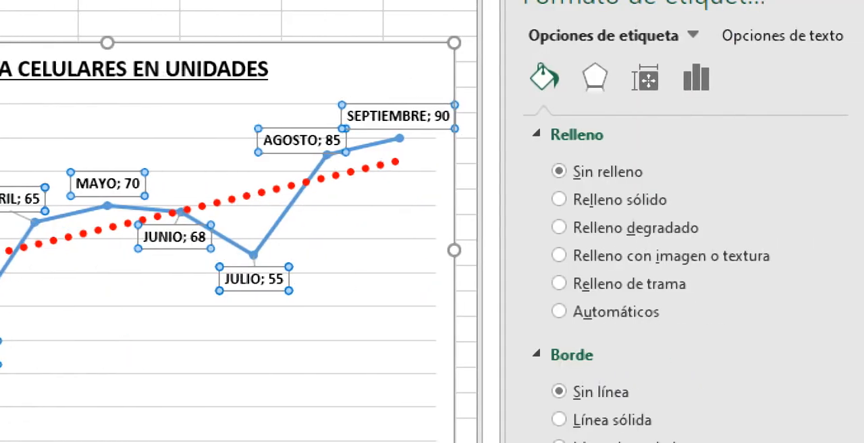
click(696, 78)
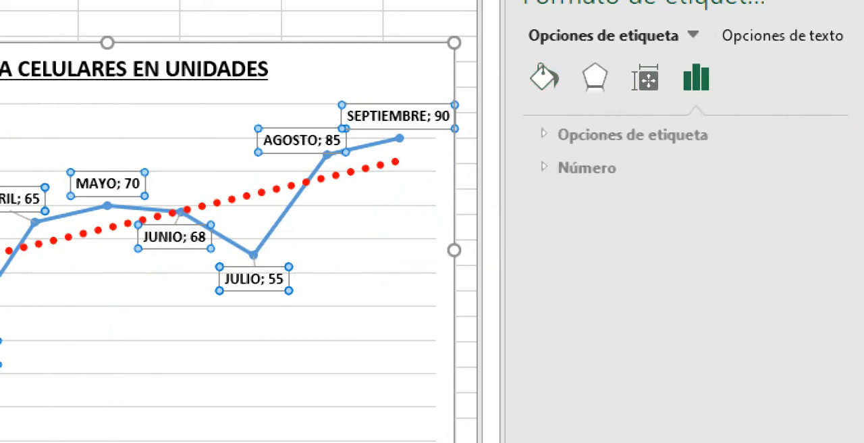
click(624, 134)
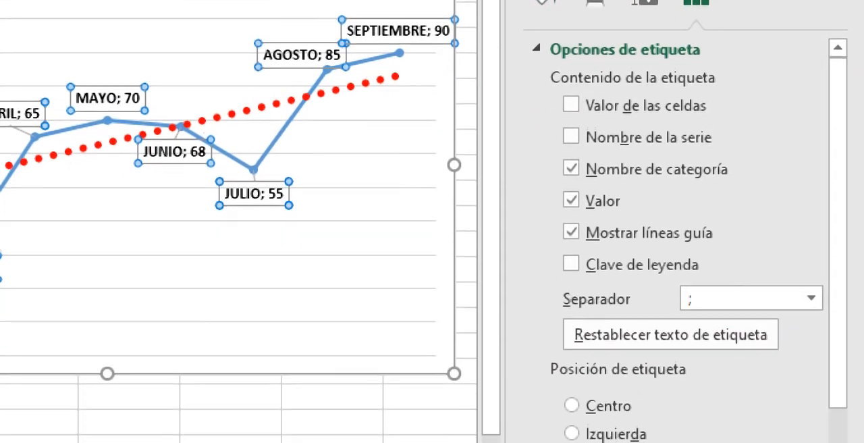
Step: Try the legend key in the data labels, remove it, and try . (punto) as the label separator
click(571, 224)
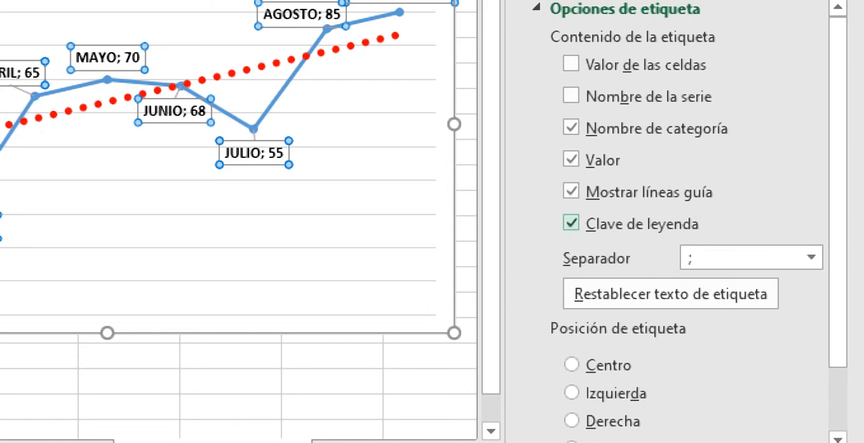
click(571, 224)
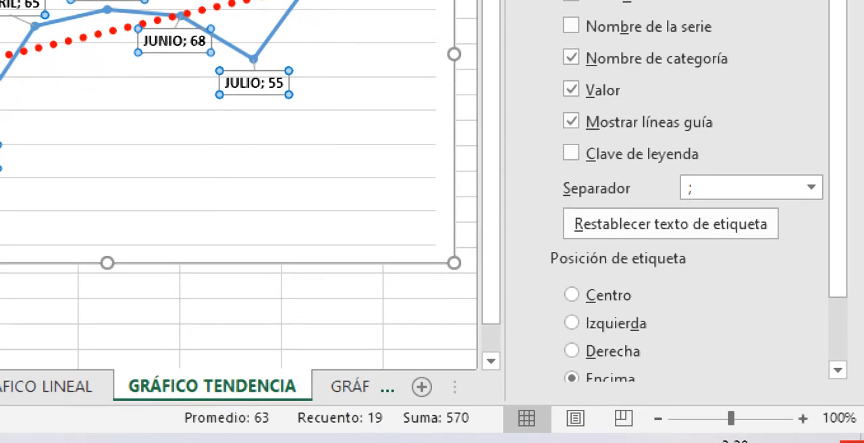
click(810, 187)
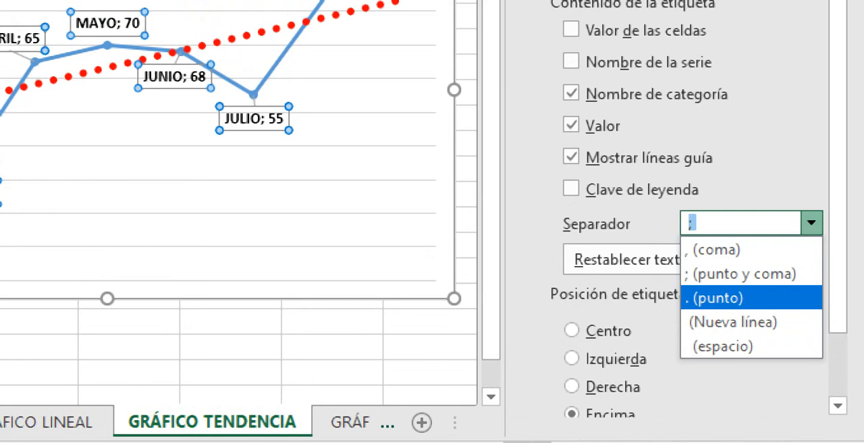
key(Return)
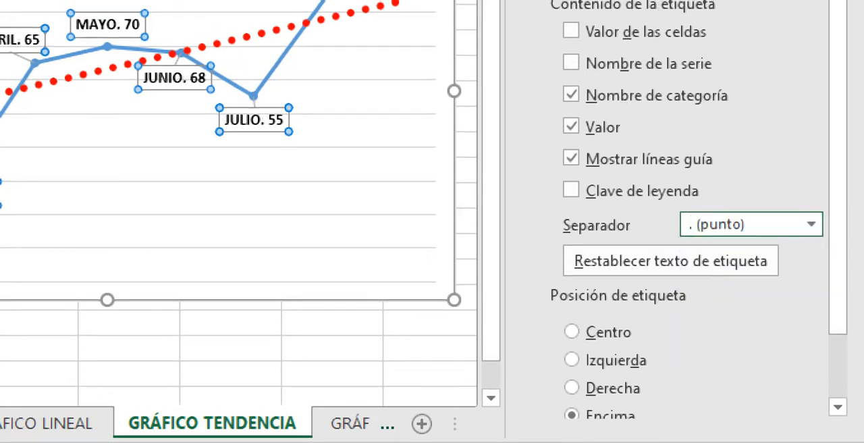
Step: Set the data label separator to (espacio)
click(719, 225)
click(810, 225)
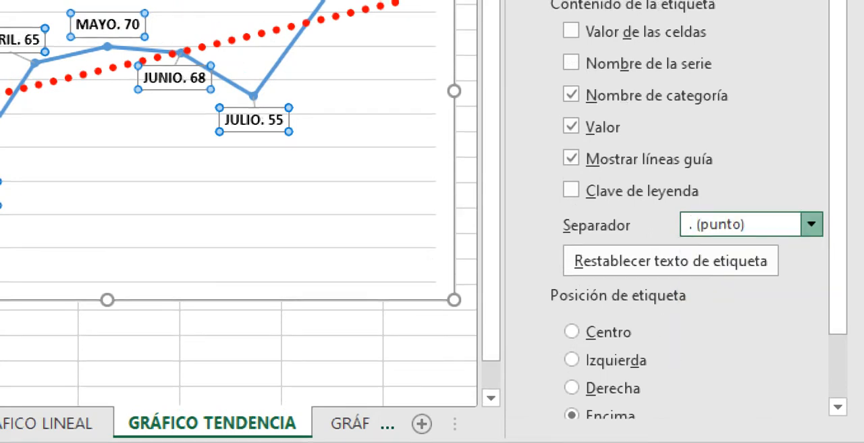
key(Down)
key(Down)
key(Return)
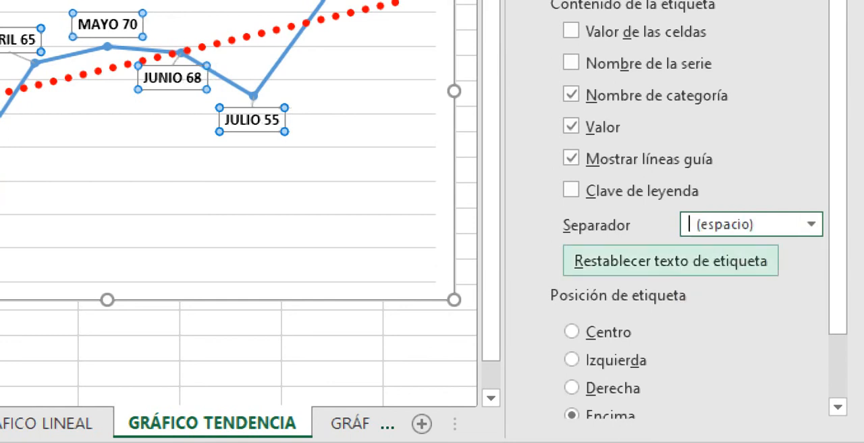
Step: Review the available separators for the data labels, then dismiss the choices without picking one
click(810, 224)
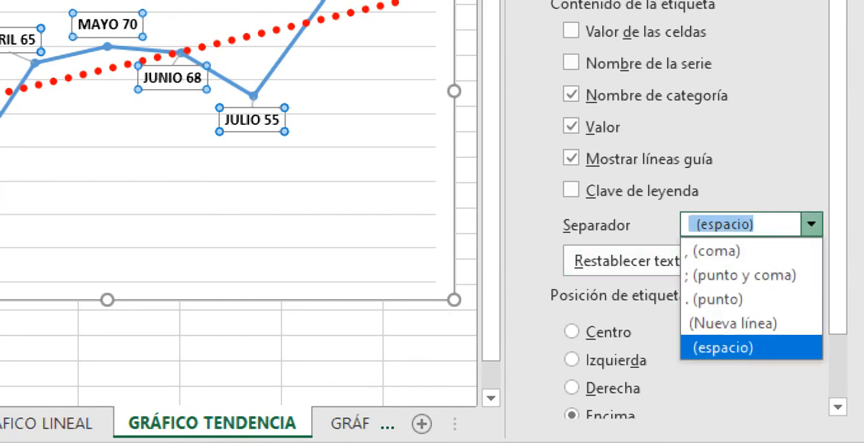
key(Up)
key(Up)
key(Up)
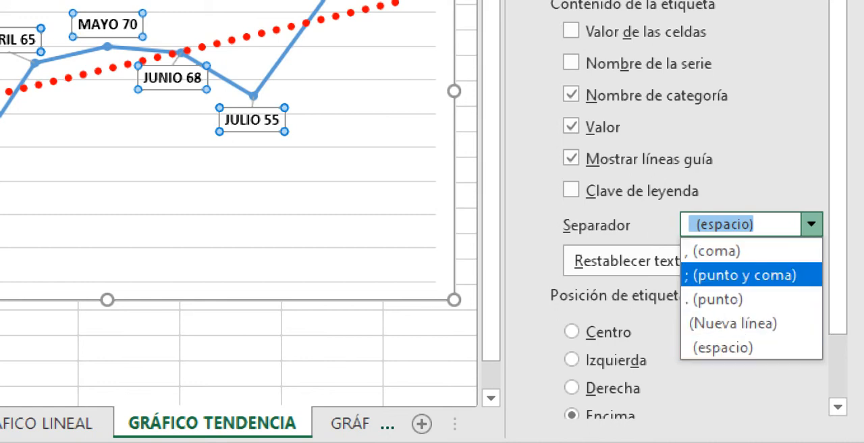
key(Down)
key(Down)
key(Escape)
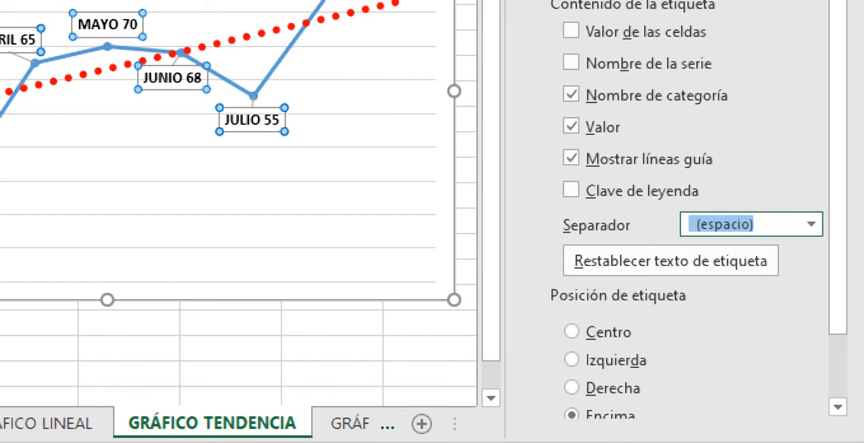
Step: Examine the label position options and the number category and format code settings for the data labels
scroll(675, 223, down, 2)
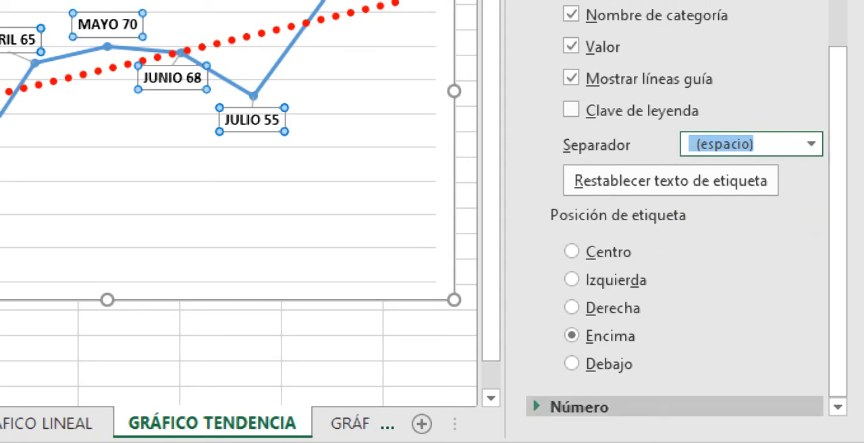
click(579, 407)
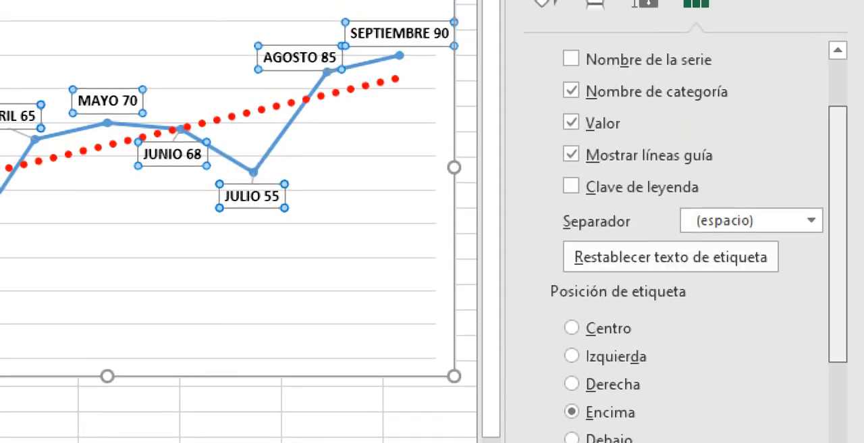
drag(838, 158, 838, 268)
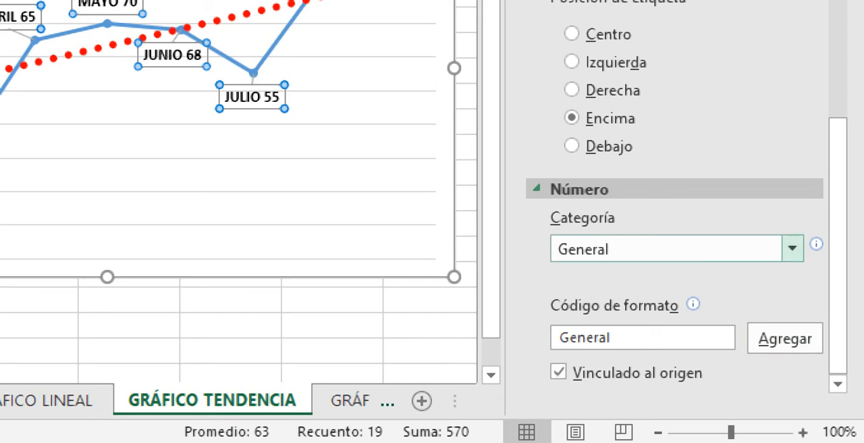
click(792, 248)
click(792, 249)
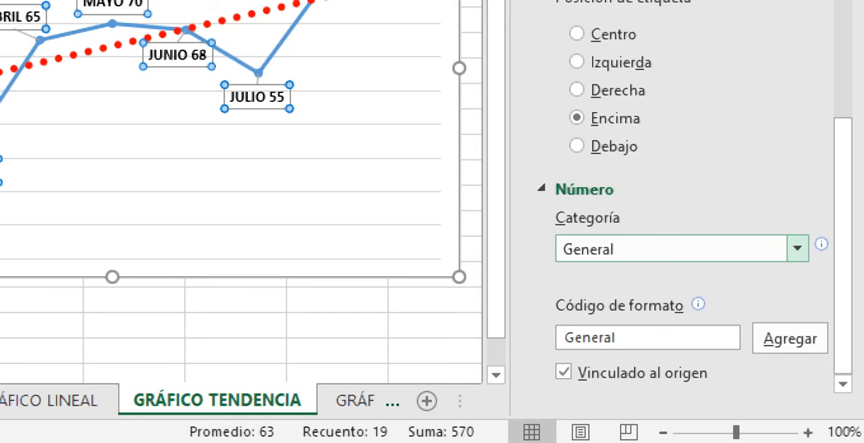
scroll(675, 202, up, 5)
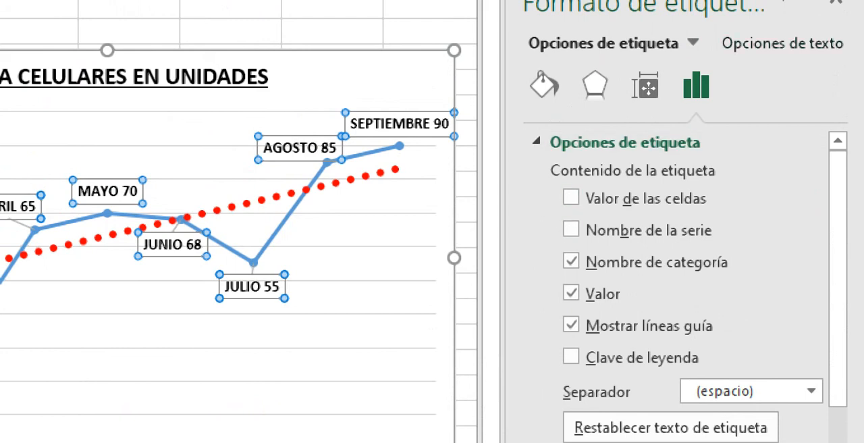
Step: Examine the size and alignment settings and the effects options of the data labels
click(645, 87)
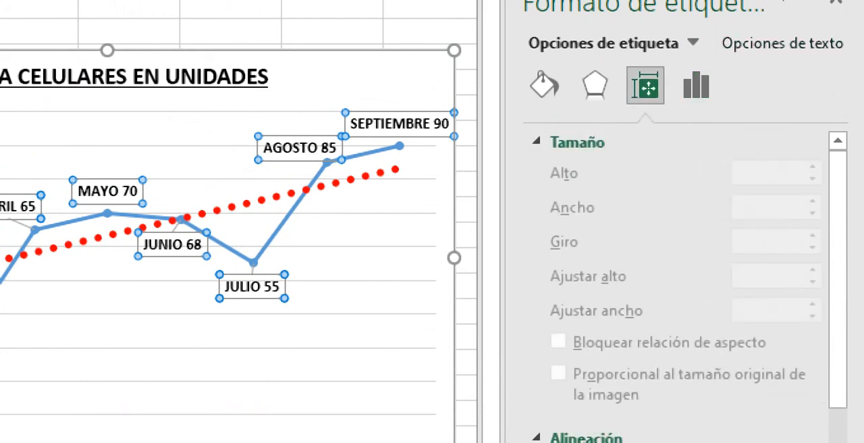
click(595, 85)
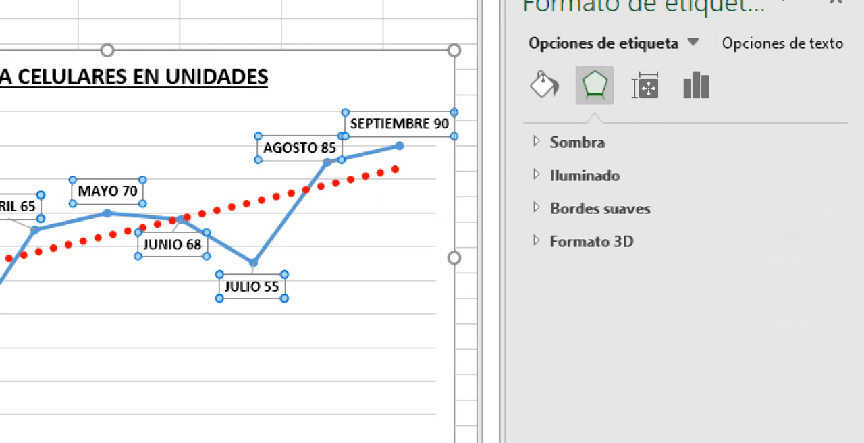
click(645, 86)
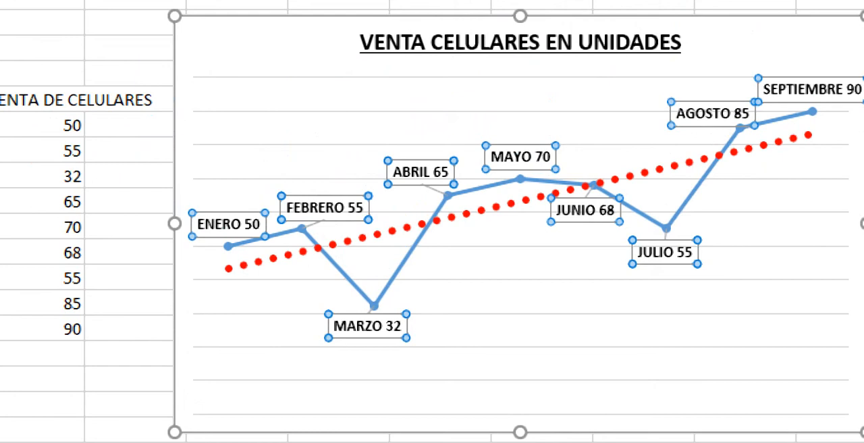
Step: Select only the AGOSTO data label in the chart
click(631, 113)
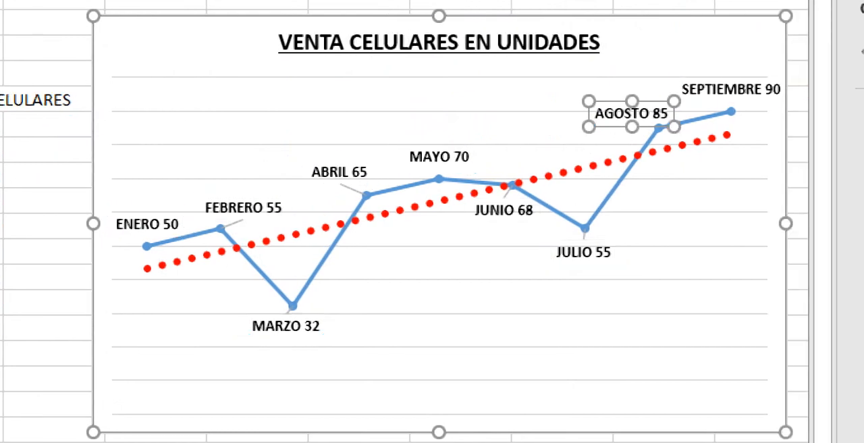
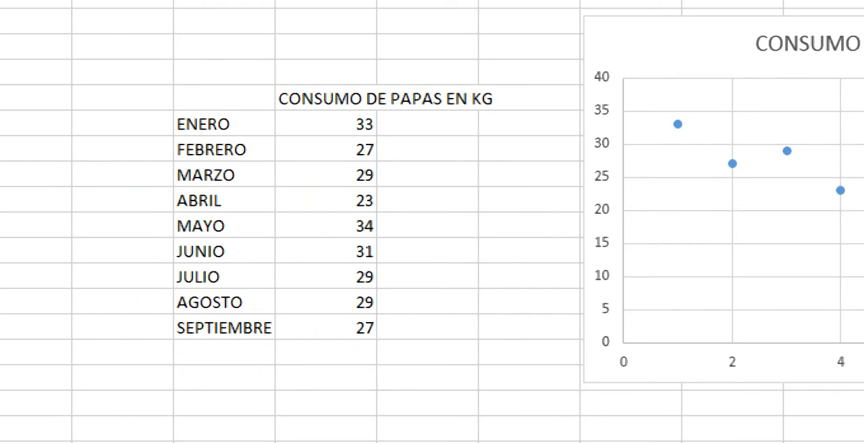
Step: Replace the ENERO label in cell D7 with ENERO 78
click(224, 124)
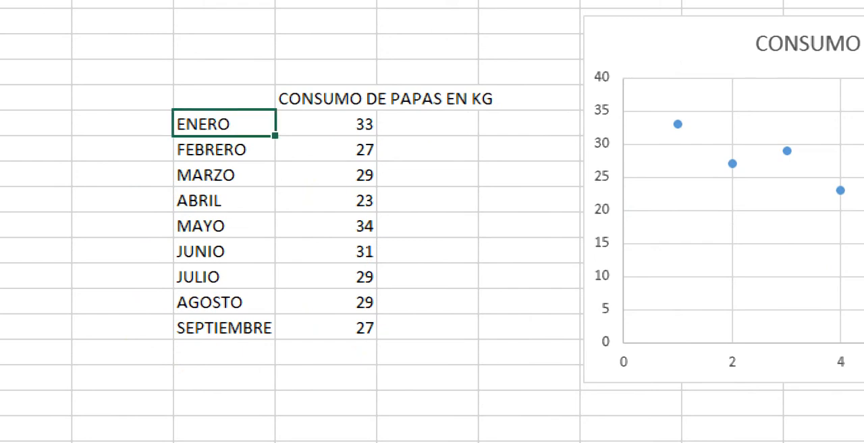
text(ENERO)
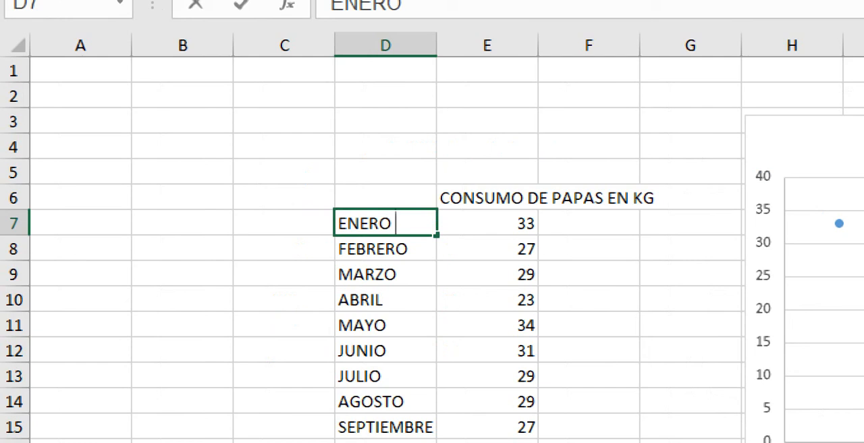
text( 78)
key(Return)
key(Up)
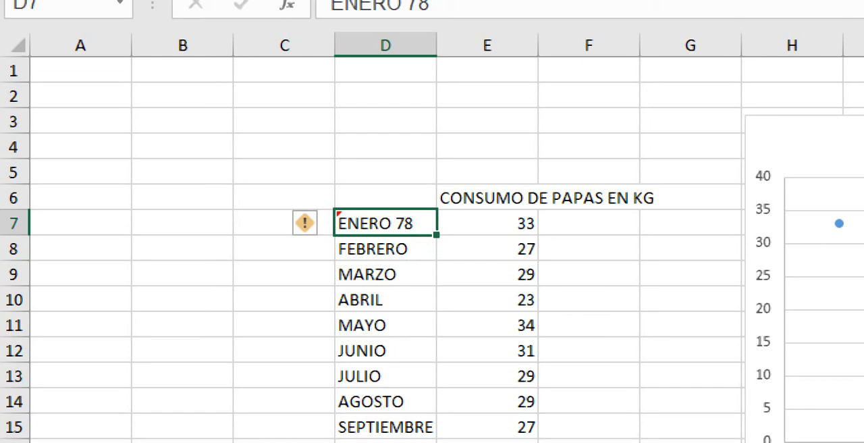
Step: Change the label in cell D7 to ENE-78
text(W)
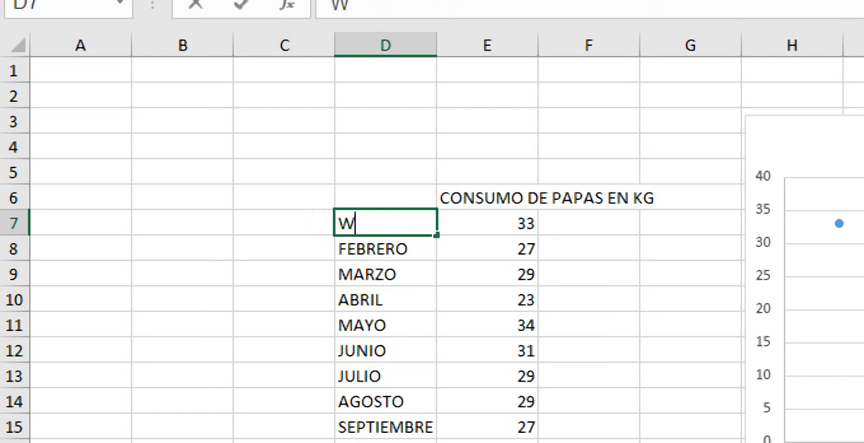
key(BackSpace)
text(ENE-78)
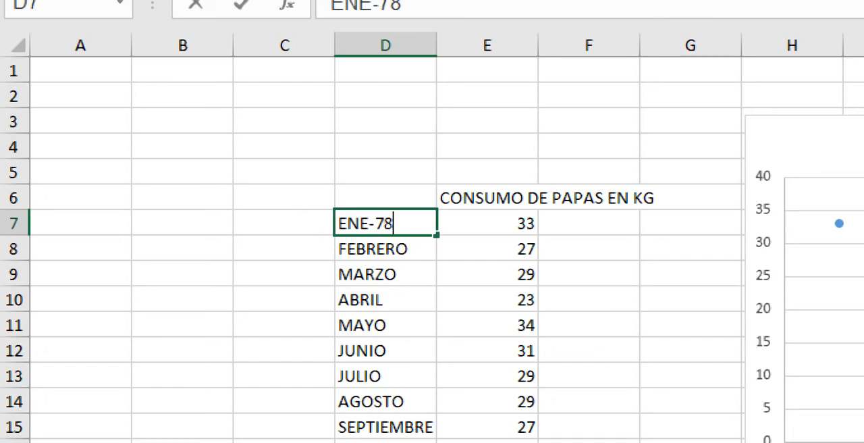
key(ctrl+Return)
key(Return)
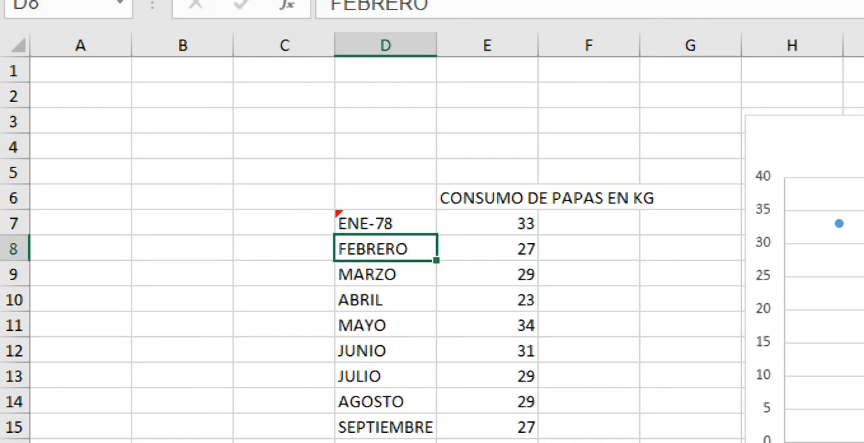
Step: Try to fill the label in D7 down to D16, then shrink the fill back to D7
key(Up)
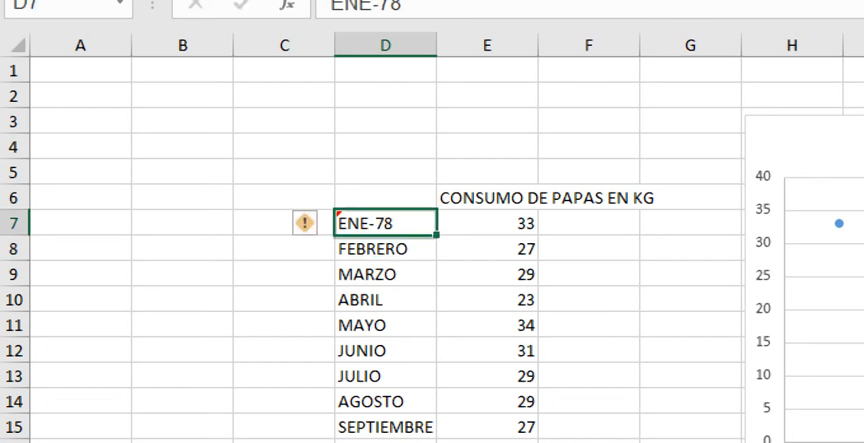
drag(436, 235, 405, 441)
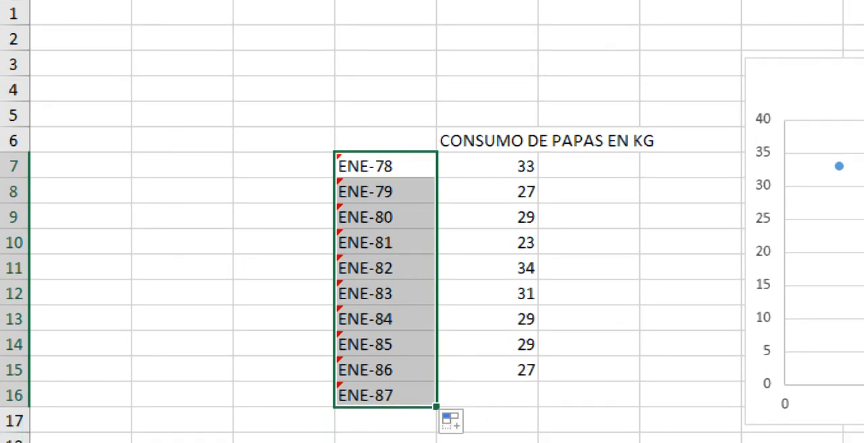
drag(436, 406, 422, 166)
drag(412, 60, 398, 49)
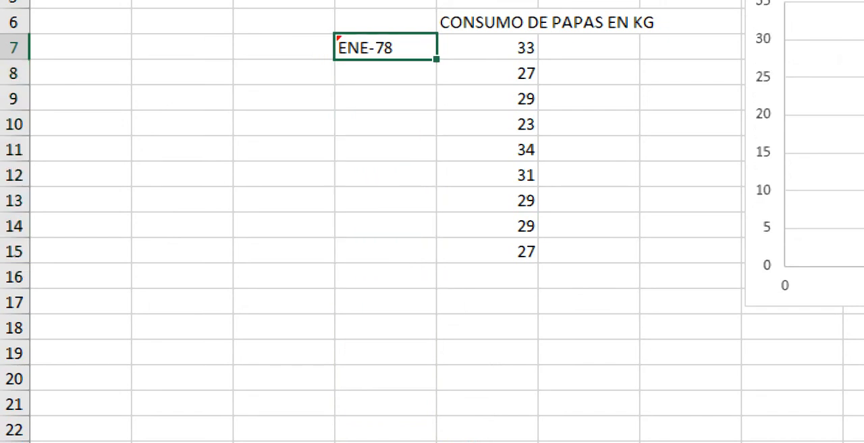
Step: Enter FEB-78 in cell D8 and fill the two labels D7:D8 down to row 54
click(385, 72)
text(FEB)
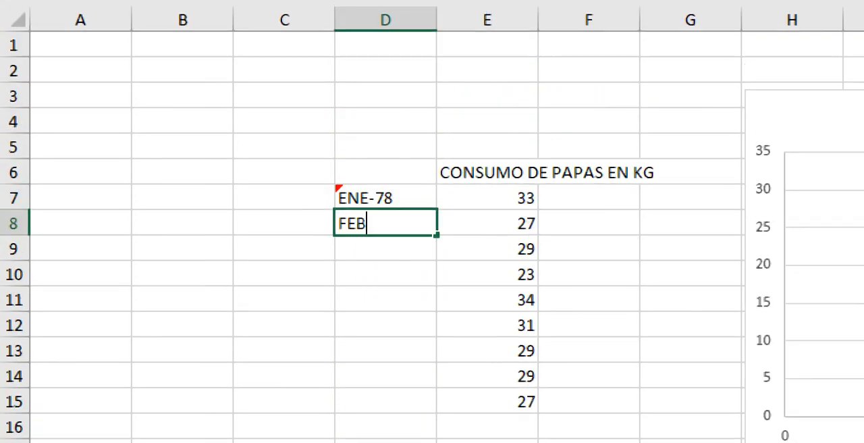
text(-78)
key(Return)
drag(385, 198, 386, 224)
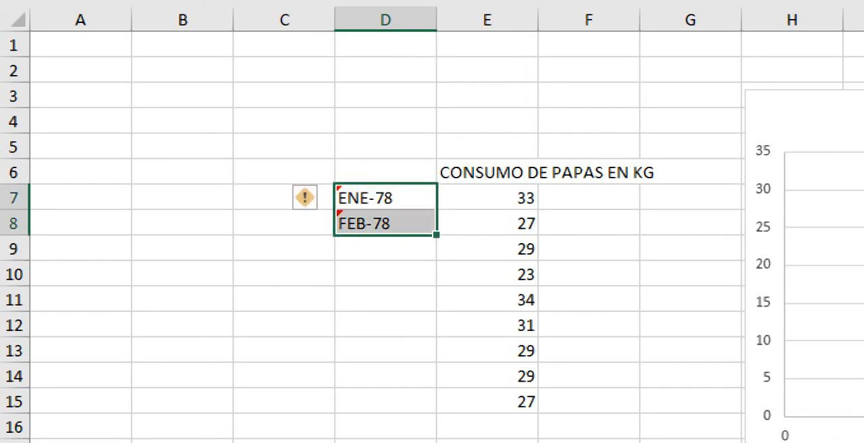
drag(437, 235, 439, 20)
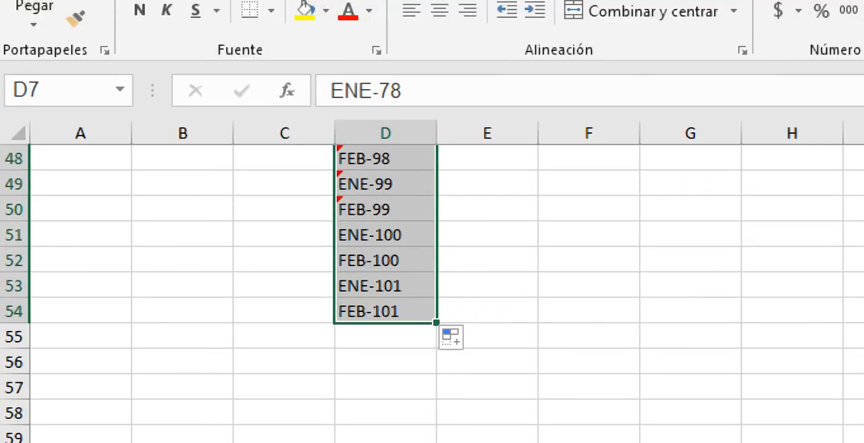
Step: Clear the labels from ENE-100 to FEB-101 in rows 51 to 54
drag(385, 235, 385, 312)
drag(285, 234, 487, 311)
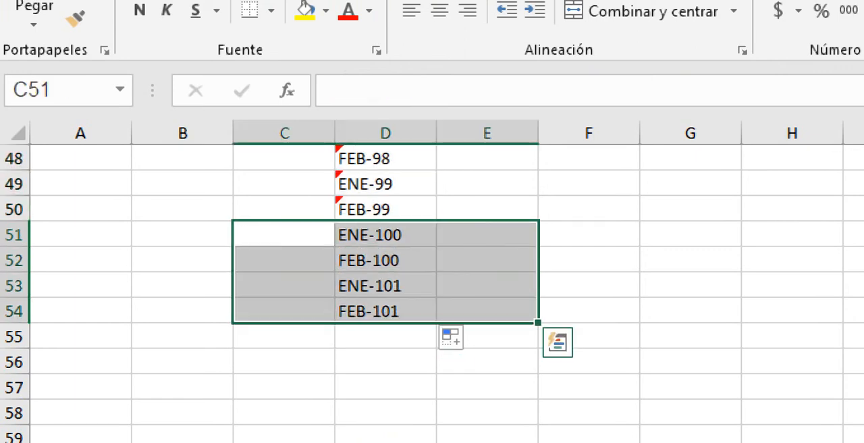
key(Delete)
Step: Enter the formula =ALEATORIO.ENTRE(10;78) in cell E50 beside the FEB-99 label
click(487, 210)
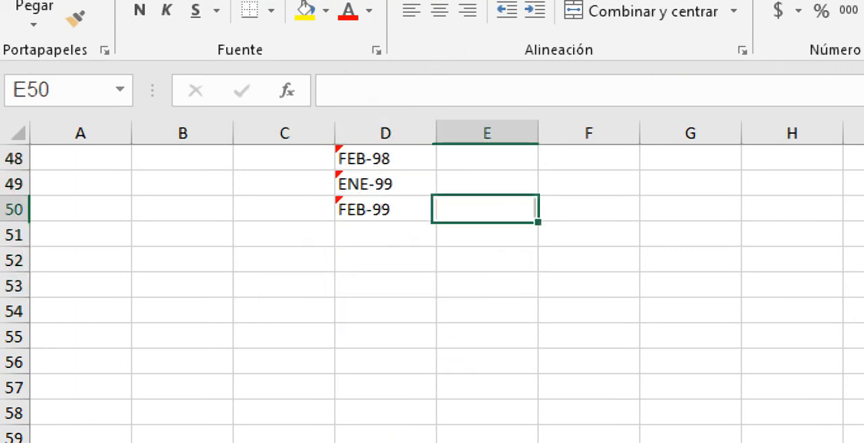
double_click(486, 209)
text(=)
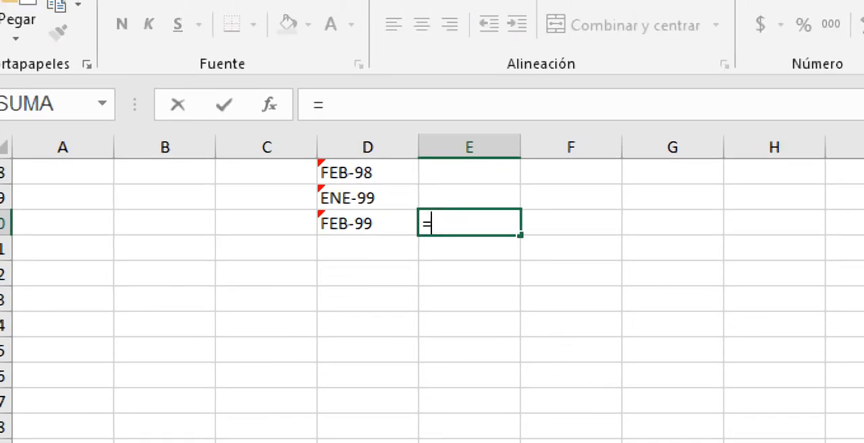
text(ALEATOR)
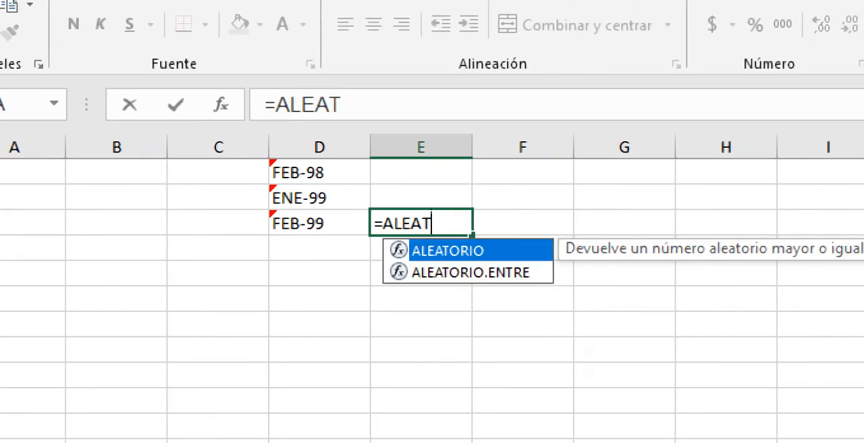
text(IO.ENT)
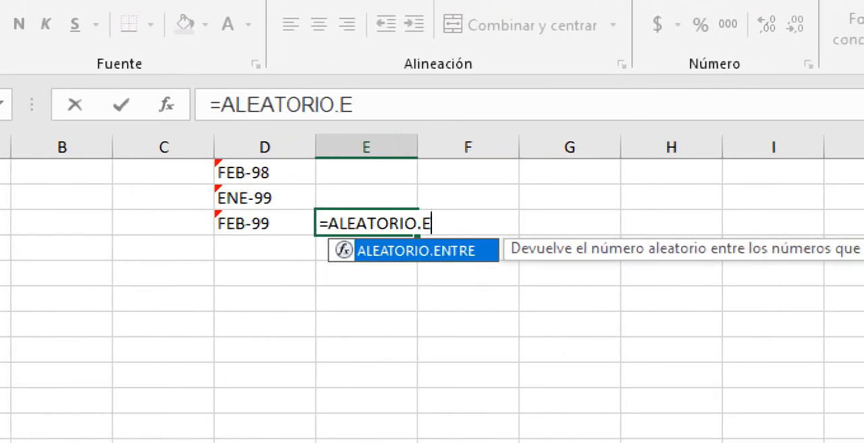
text(RE)
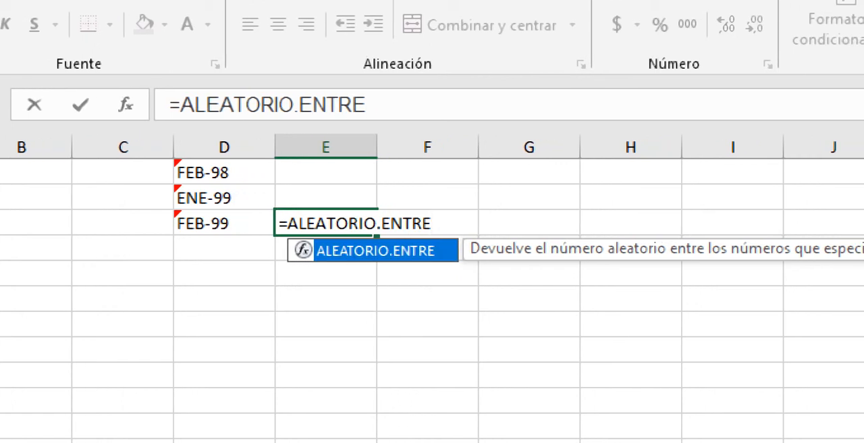
text(()
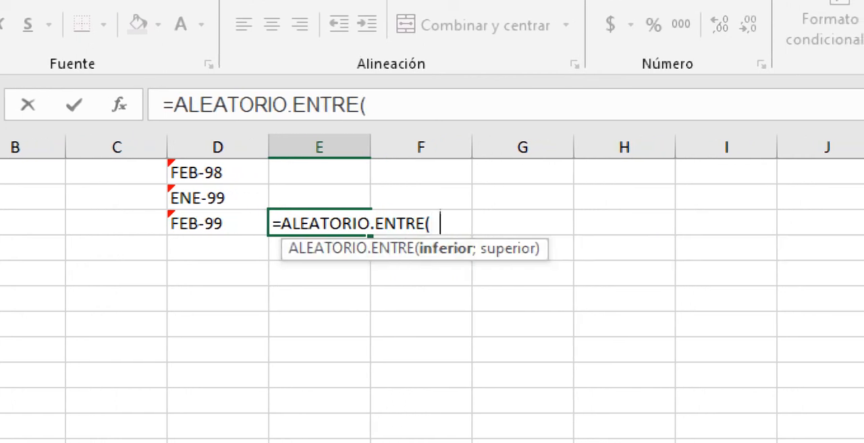
text(10;)
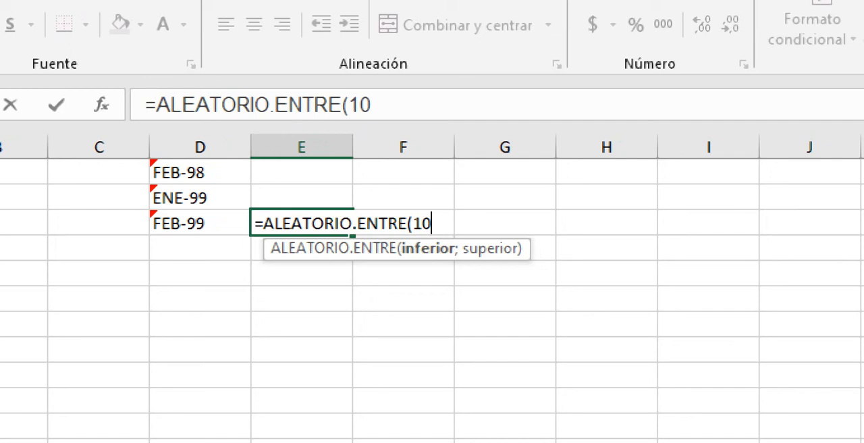
text(78)
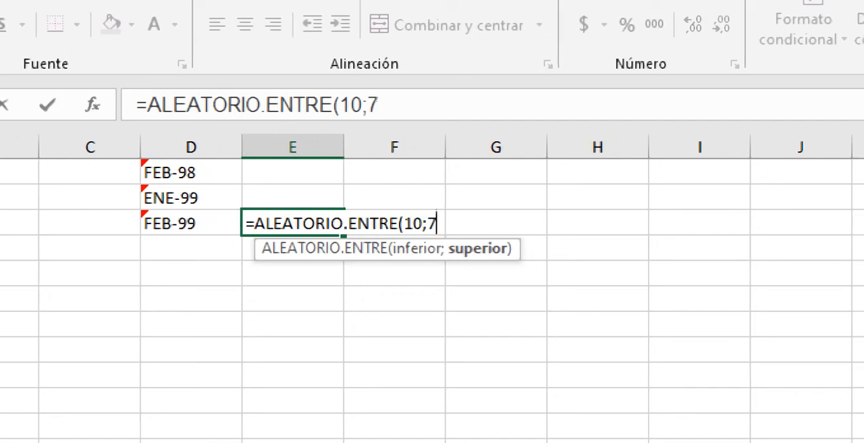
text())
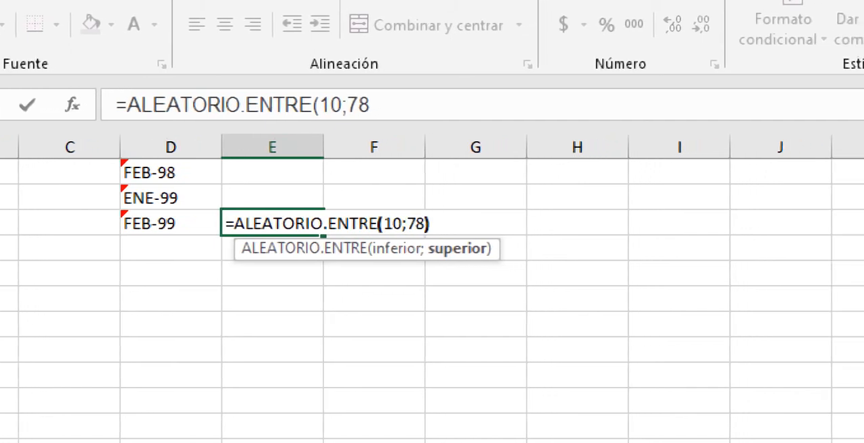
key(Return)
key(Up)
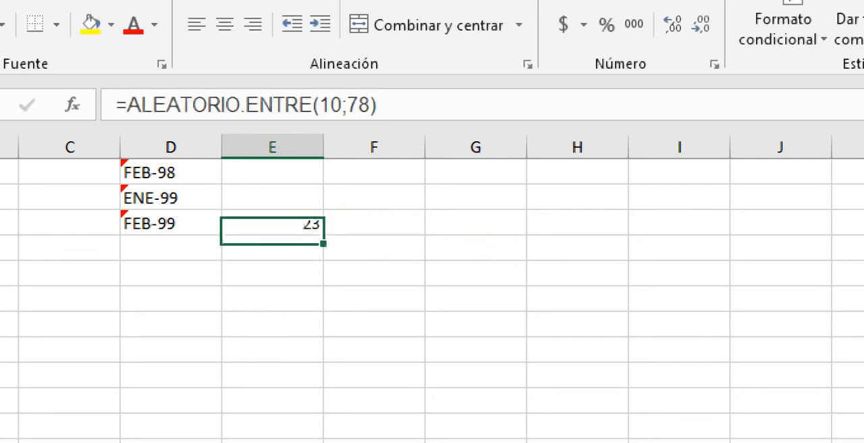
Step: Fill the random number formula from E50 up to E7, replacing the old consumption values
mouse_move(294, 234)
mouse_down()
mouse_move(295, 185)
mouse_move(294, 235)
mouse_up()
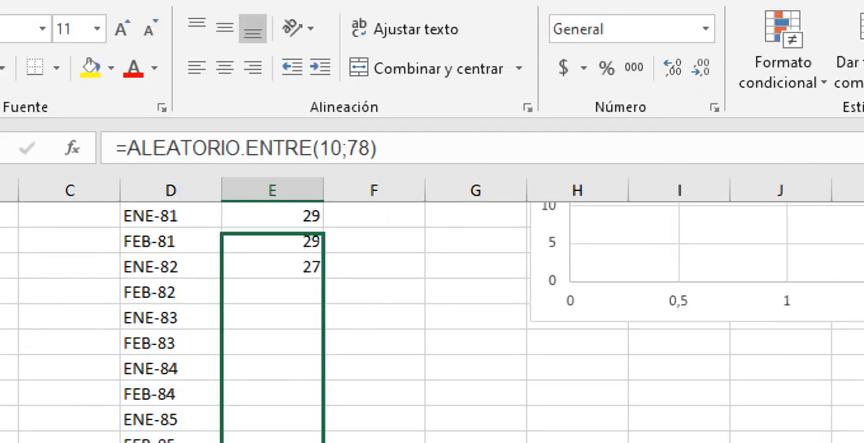
scroll(432, 320, up, 3)
drag(320, 237, 320, 265)
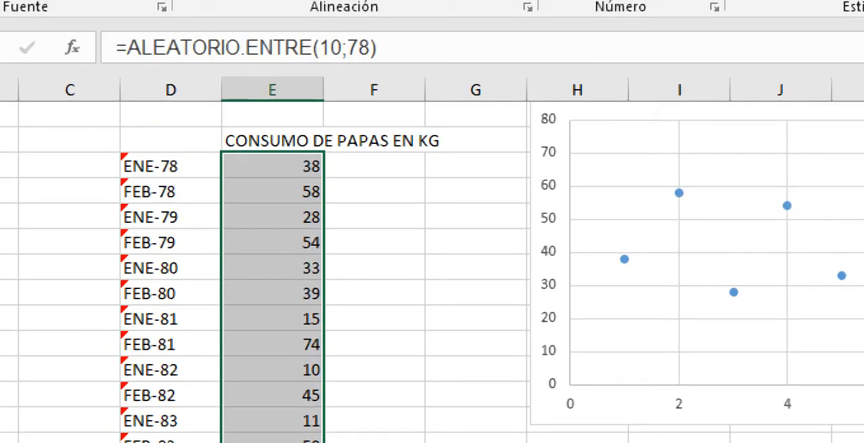
click(374, 293)
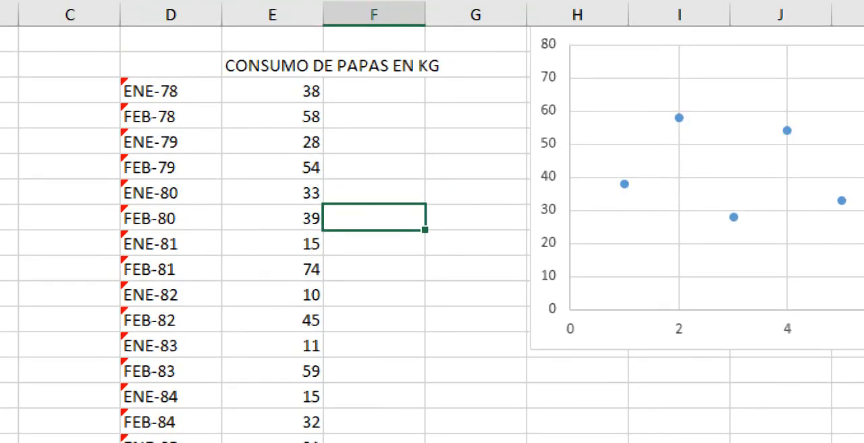
Step: Insert a markers-only scatter chart from the labels and potato consumption values in columns D and E, and move it clear of the table
drag(170, 66, 367, 347)
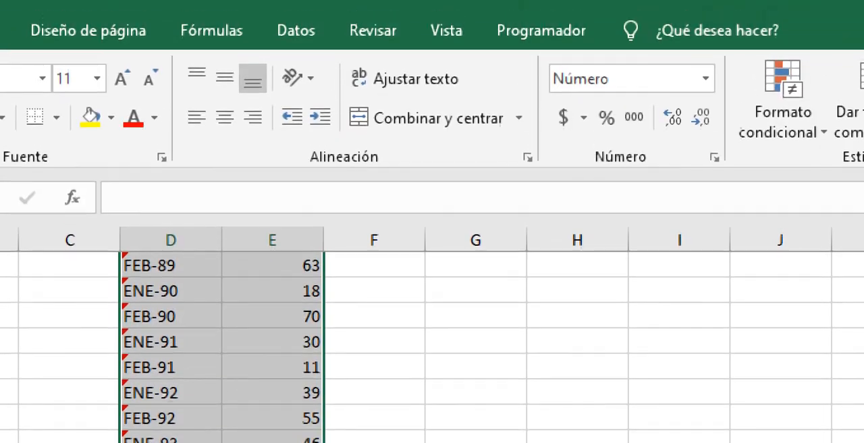
click(151, 31)
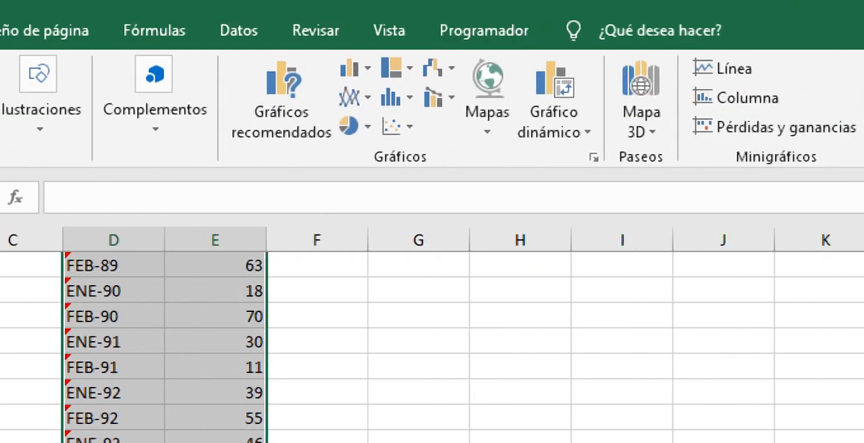
click(398, 126)
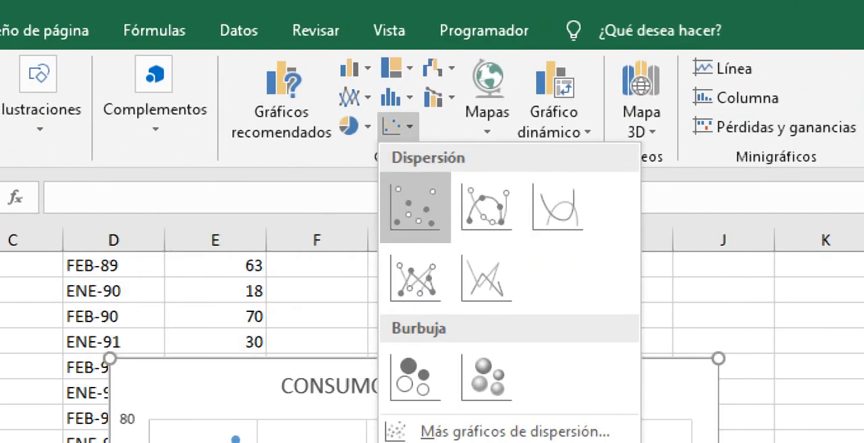
click(414, 207)
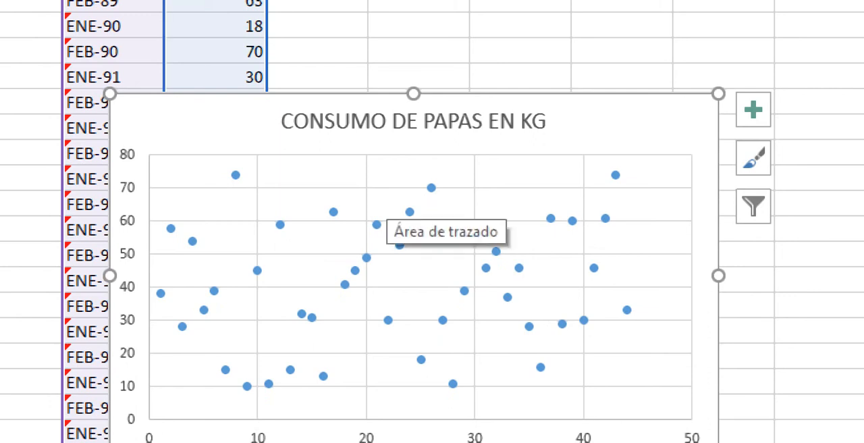
drag(405, 216, 652, 177)
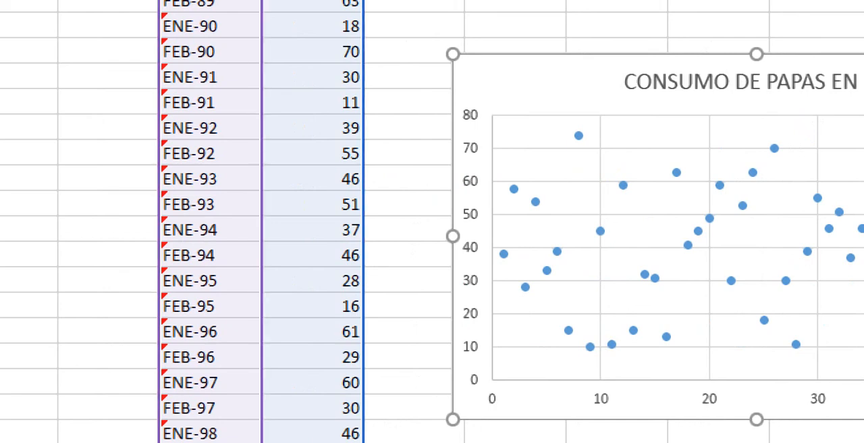
Step: Review the potato consumption values down to FEB-99 and back up to the start of the table alongside the scatter chart
click(311, 102)
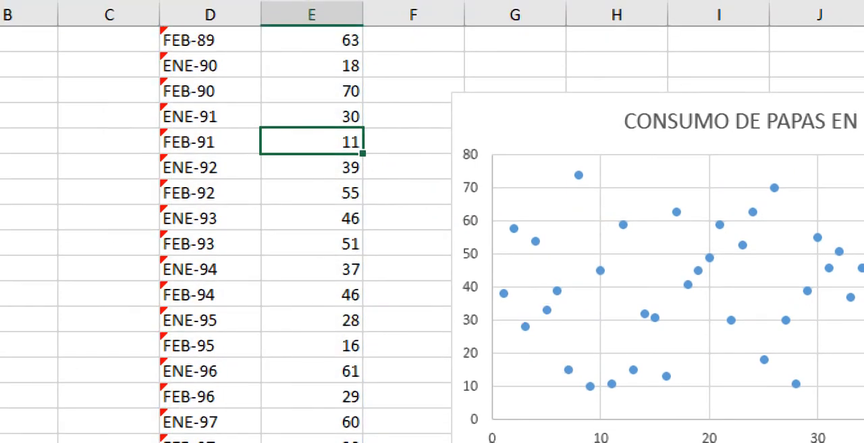
key(Down)
key(Down)
key(Down)
key(Down)
key(Down)
key(Down)
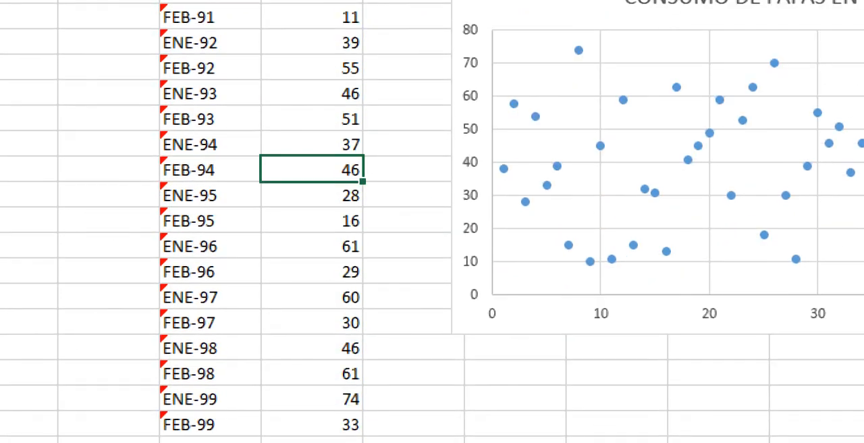
key(shift+Down)
key(shift+Down)
key(shift+Down)
key(shift+Down)
key(shift+Down)
key(shift+Down)
key(shift+Down)
key(shift+Down)
key(shift+Down)
key(shift+Down)
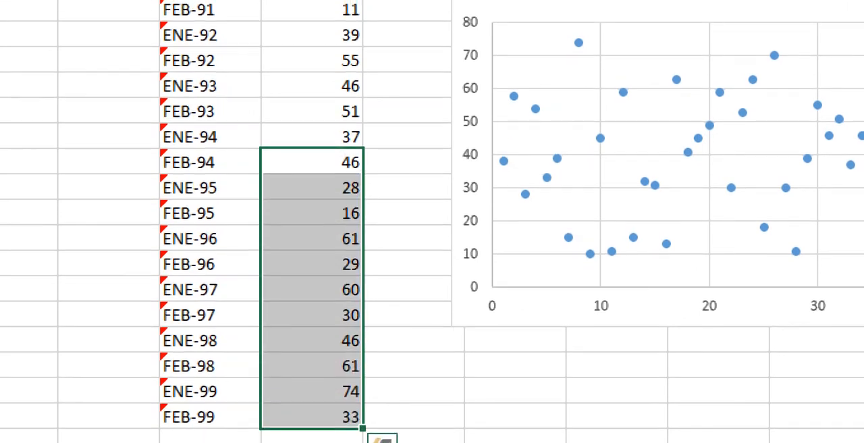
click(311, 3)
scroll(432, 221, up, 9)
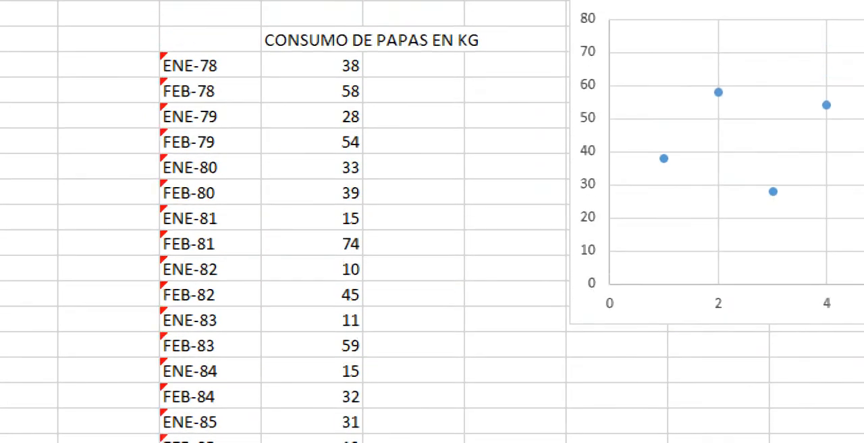
Step: Clear the potato consumption values from FEB-83 to FEB-90 in column E
drag(312, 346, 312, 225)
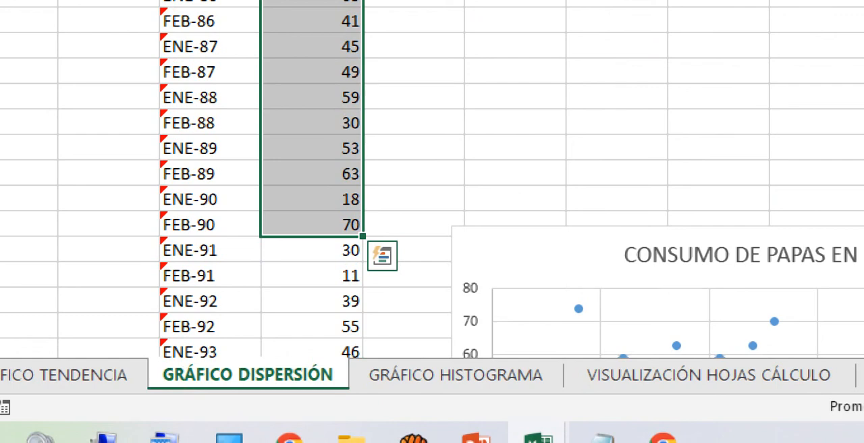
key(Delete)
key(Up)
key(Down)
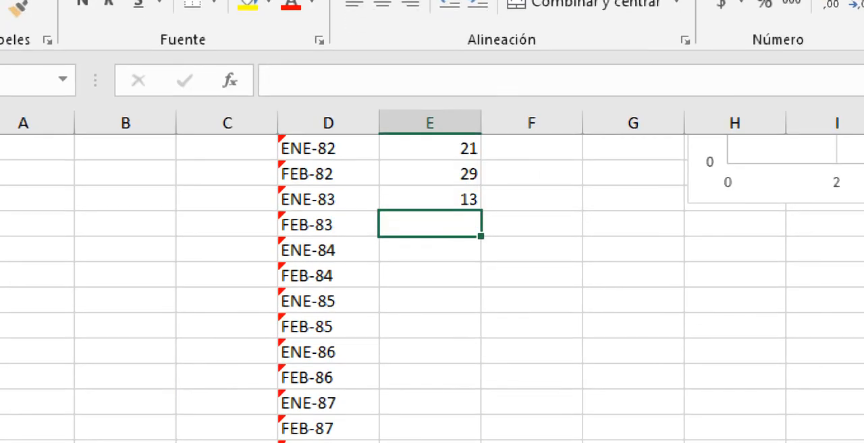
Step: Enter the formula =ALEATORIO.ENTRE(23;38) in column E beside the FEB-83 label
text(=AL)
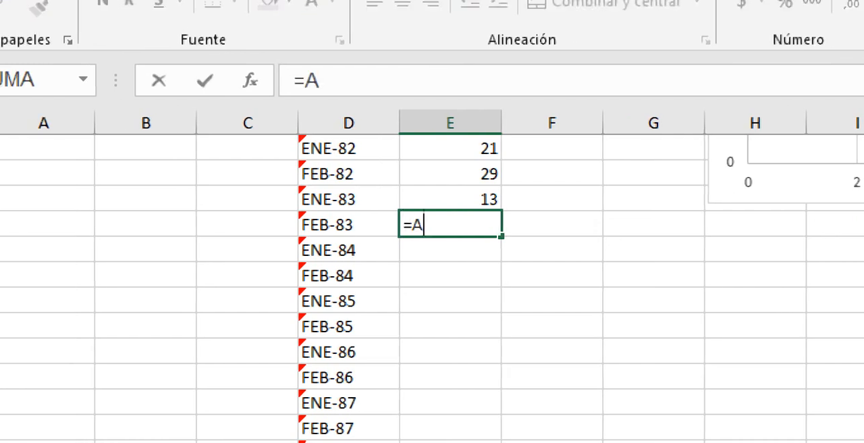
text(EATORIO)
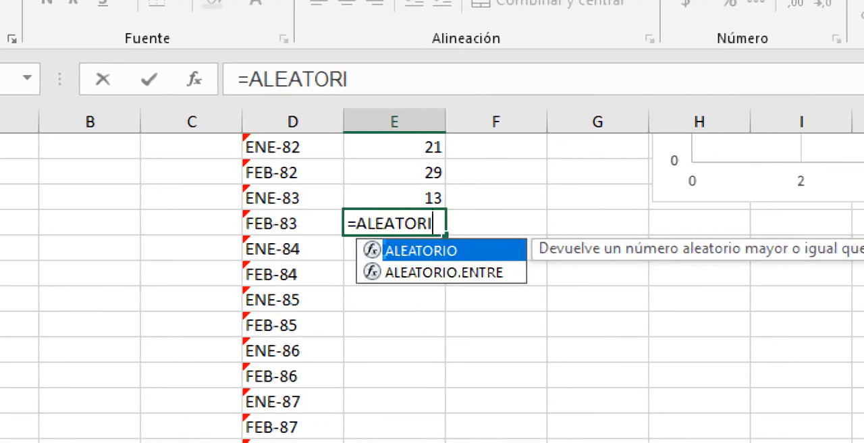
text(.ENTR)
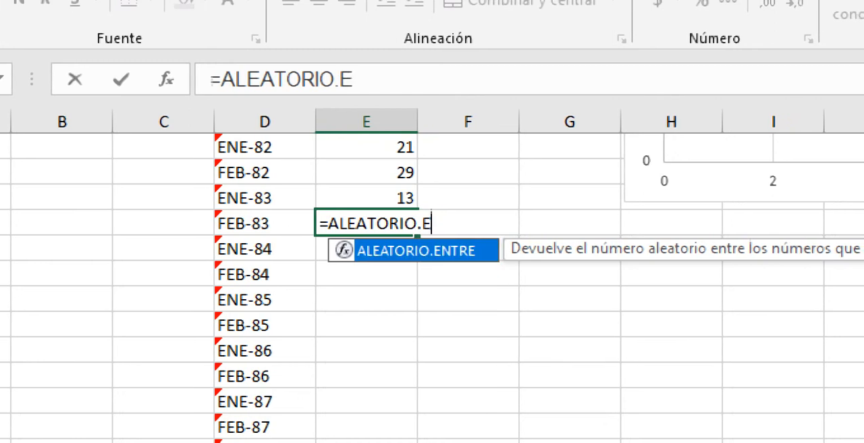
text(E)
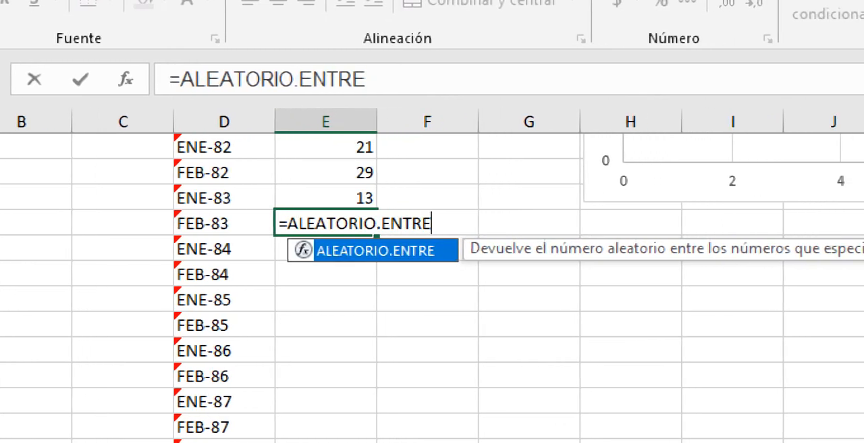
text(()
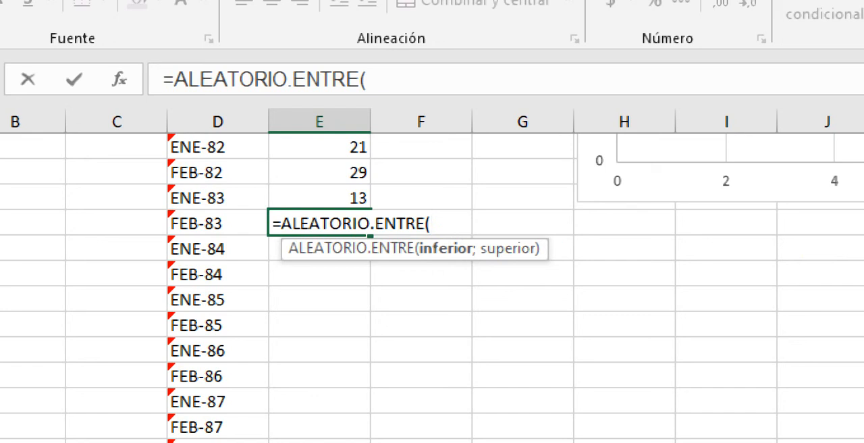
text(23)
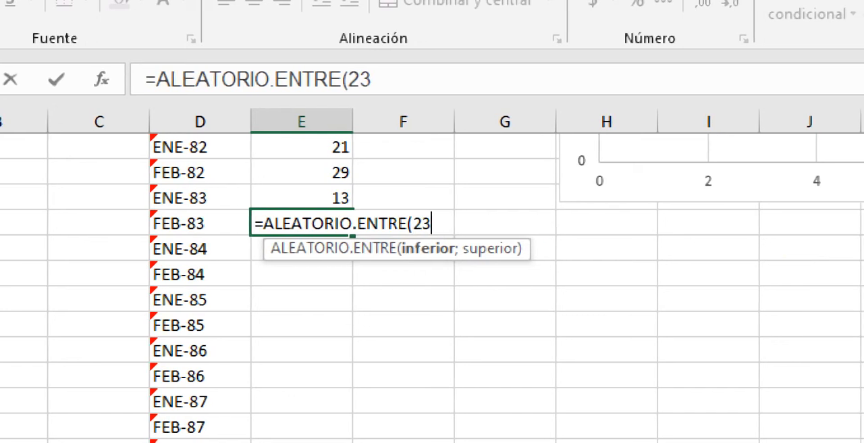
text(;)
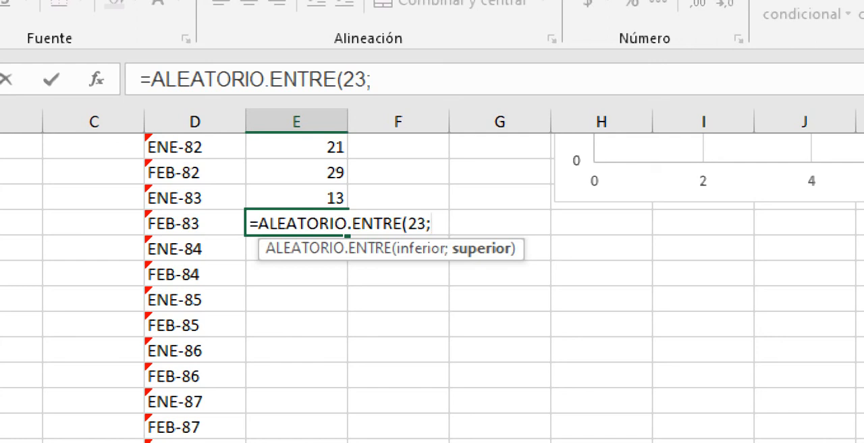
text(38)
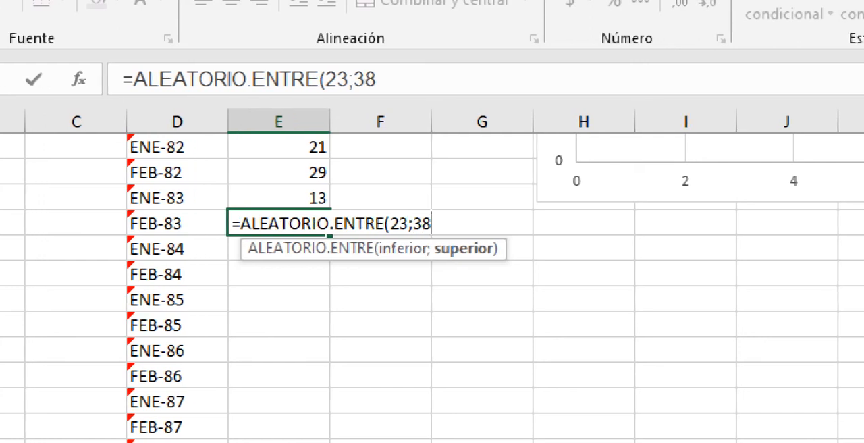
text())
key(ctrl+Return)
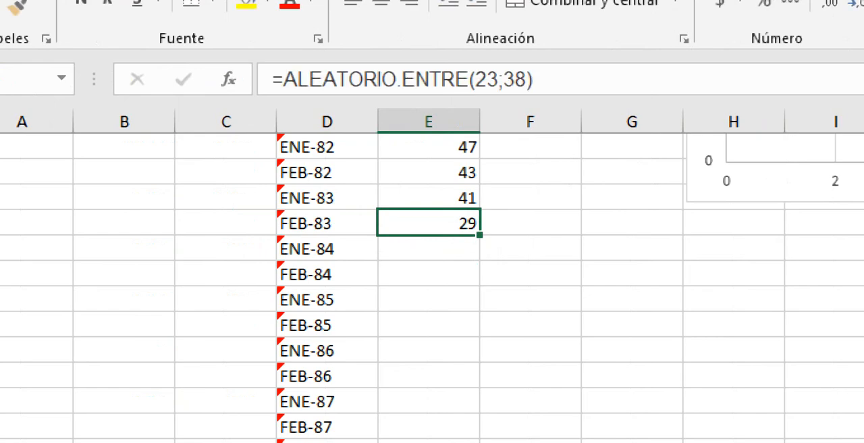
Step: Fill the random number formula from FEB-83 down to FEB-90 and paste a copy of the filled range back in place
drag(480, 235, 480, 400)
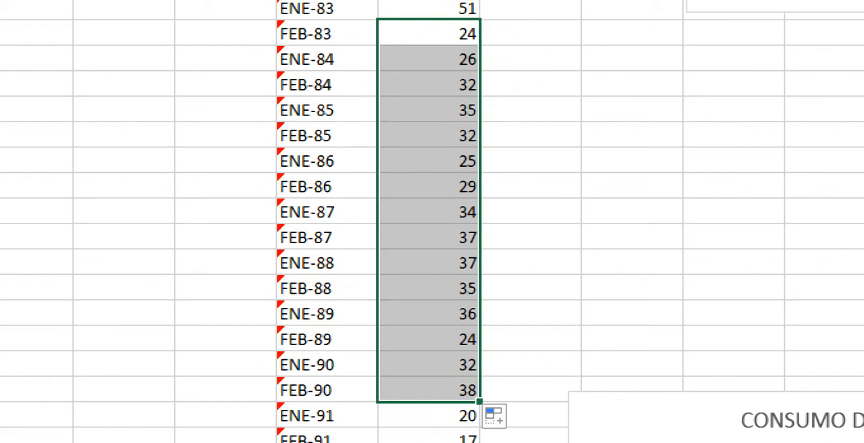
right_click(415, 39)
click(463, 89)
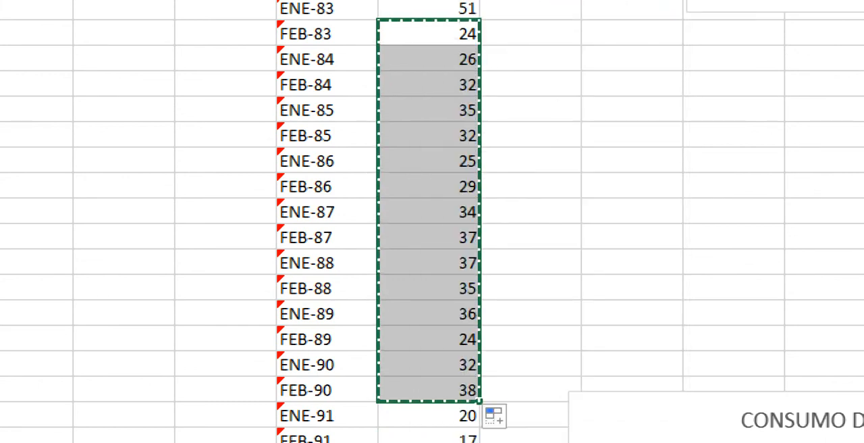
right_click(441, 39)
click(478, 151)
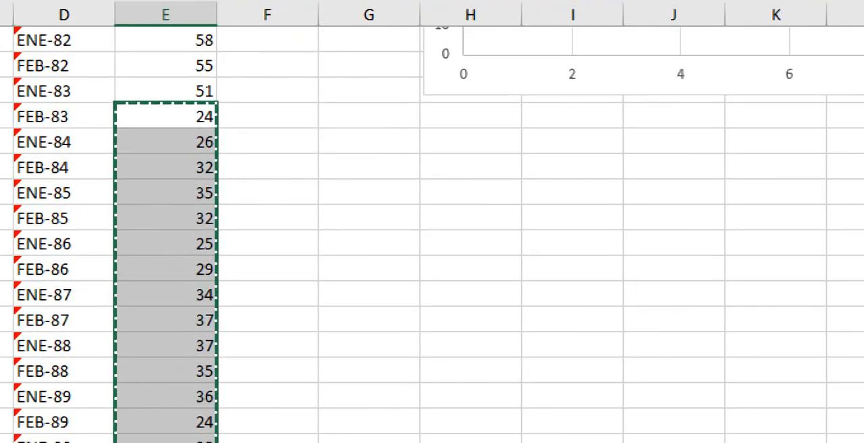
click(673, 243)
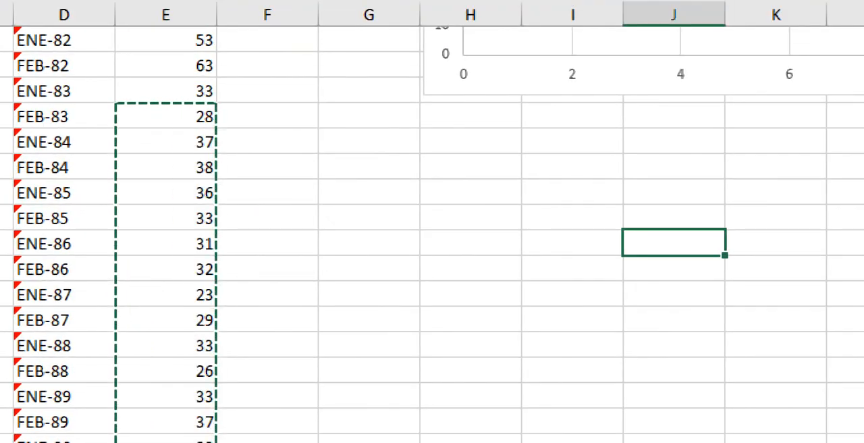
Step: Extend the source range of the upper scatter chart beyond ENE-82 to cover the rest of the potato consumption table
scroll(674, 243, up, 5)
scroll(674, 243, down, 1)
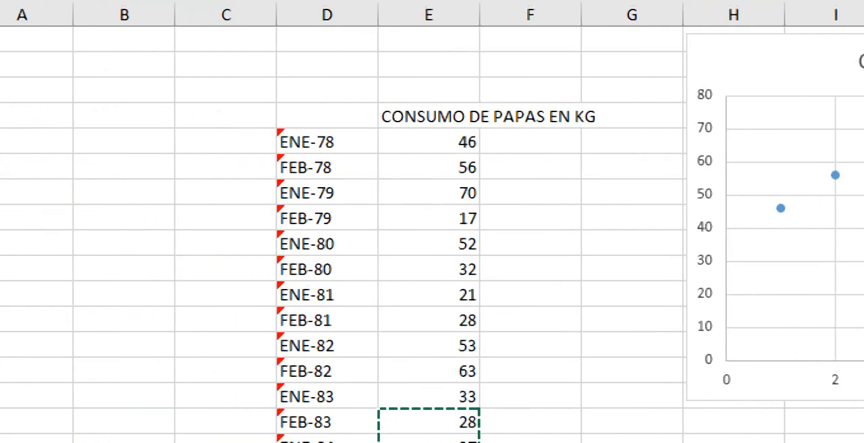
click(517, 345)
click(852, 262)
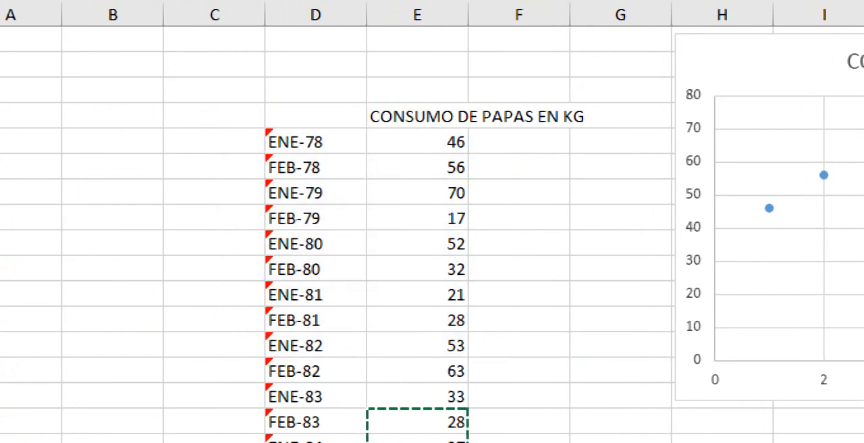
click(851, 276)
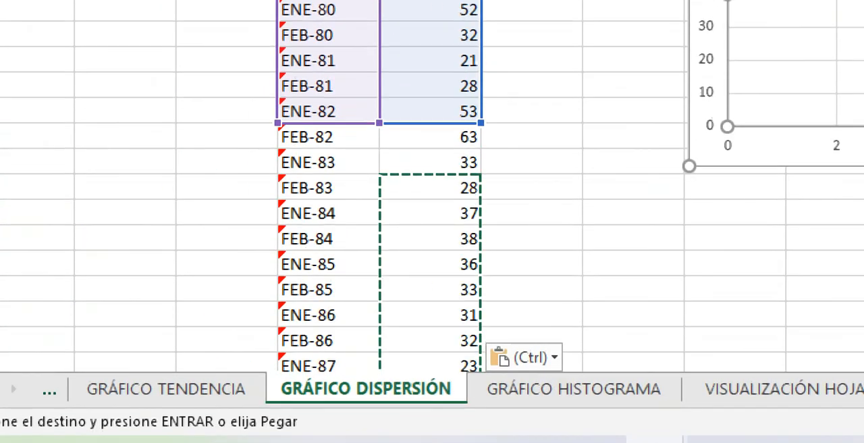
key(Escape)
drag(481, 123, 480, 224)
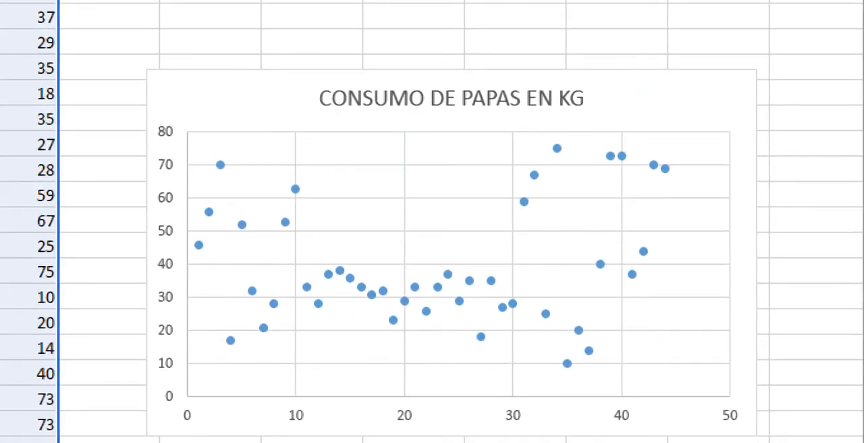
Step: Add a trendline to the lower CONSUMO DE PAPAS EN KG scatter chart
mouse_move(371, 294)
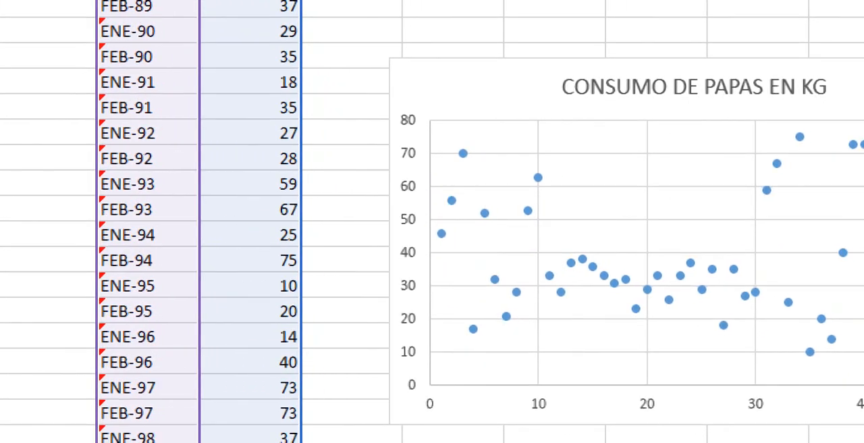
mouse_move(679, 275)
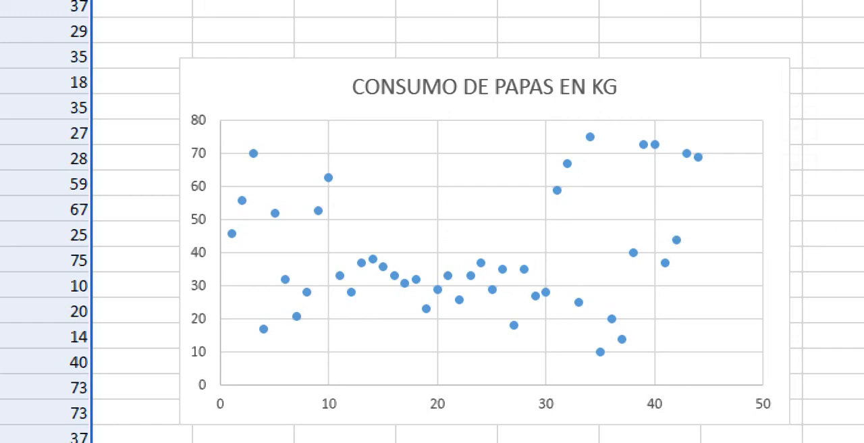
drag(571, 199, 562, 199)
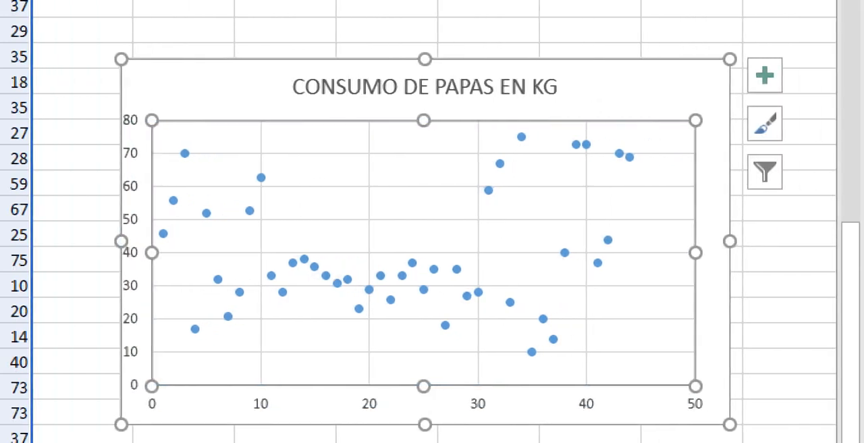
click(765, 75)
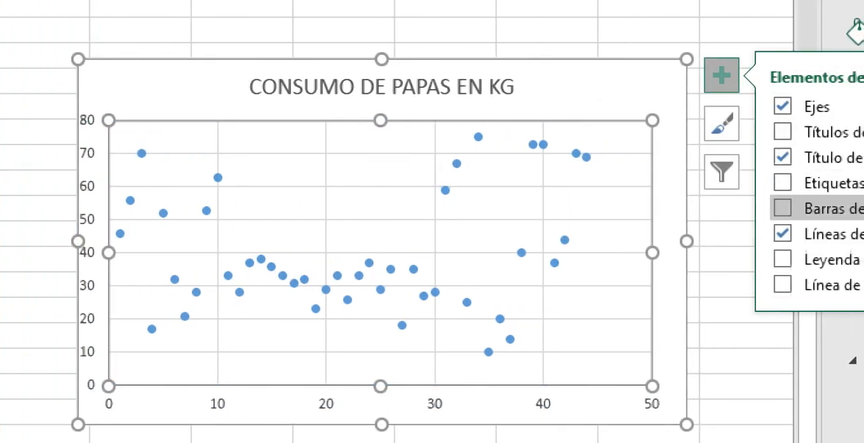
click(710, 284)
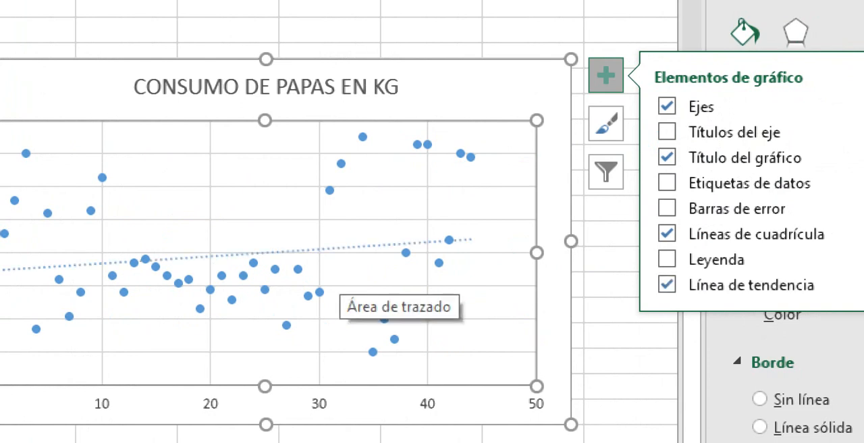
Step: Increase the outline weight of the lower scatter chart's dotted trendline
click(405, 252)
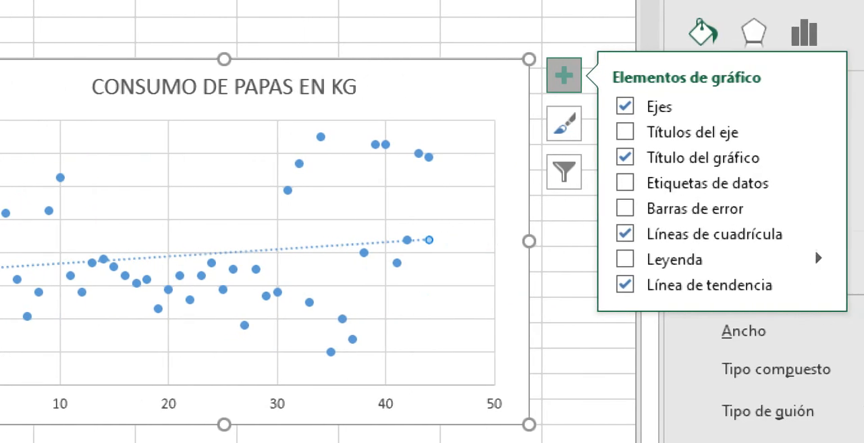
right_click(309, 246)
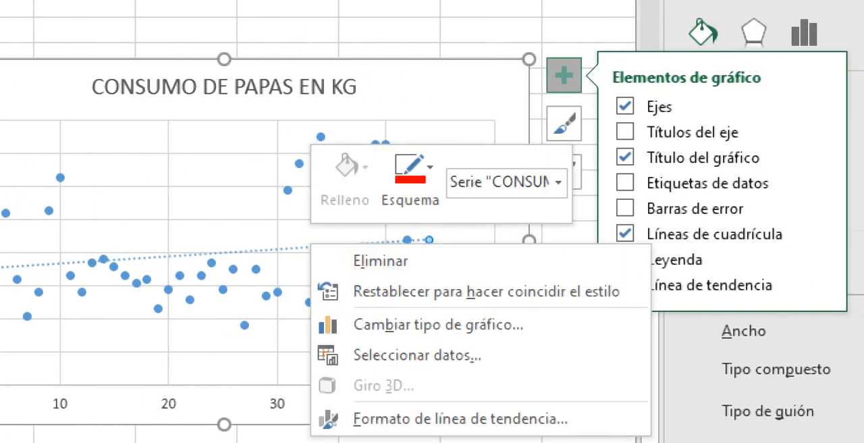
click(405, 182)
click(410, 177)
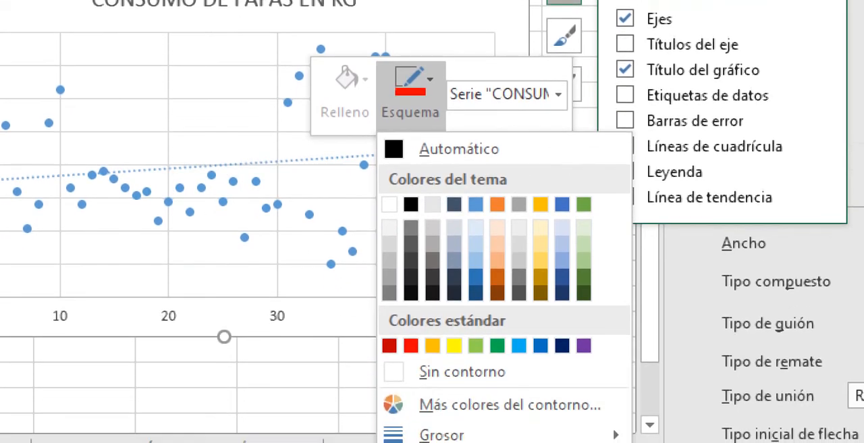
mouse_move(442, 442)
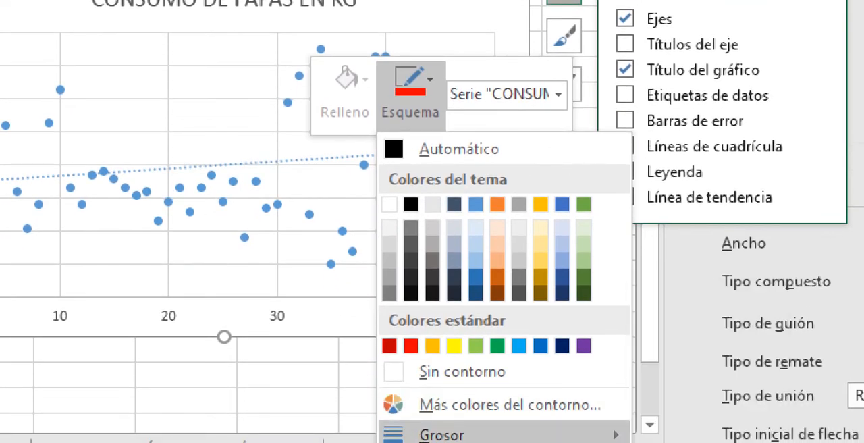
click(762, 376)
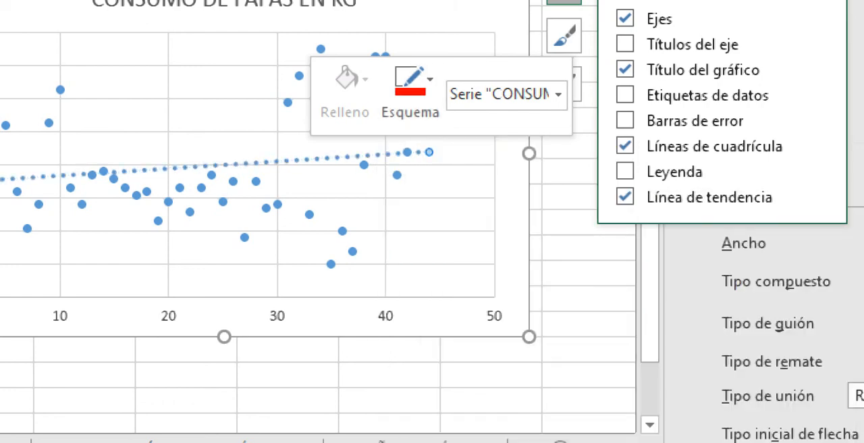
Step: Colour the trendline red and leave the chart by selecting the FEB-90 label cell in column D
click(410, 91)
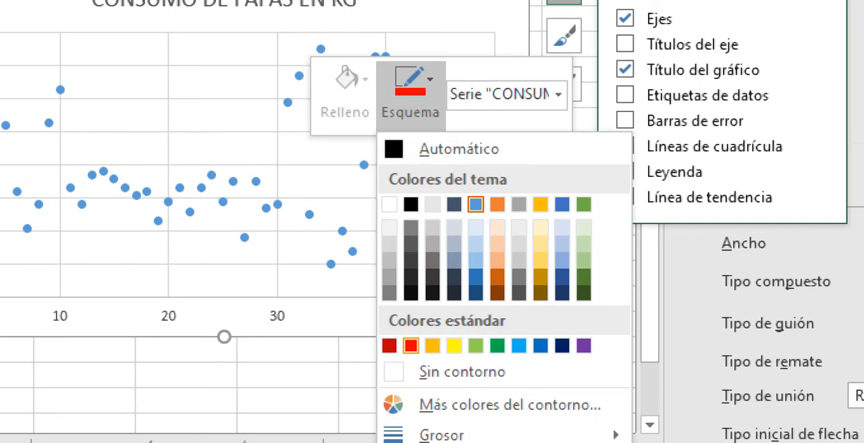
key(Escape)
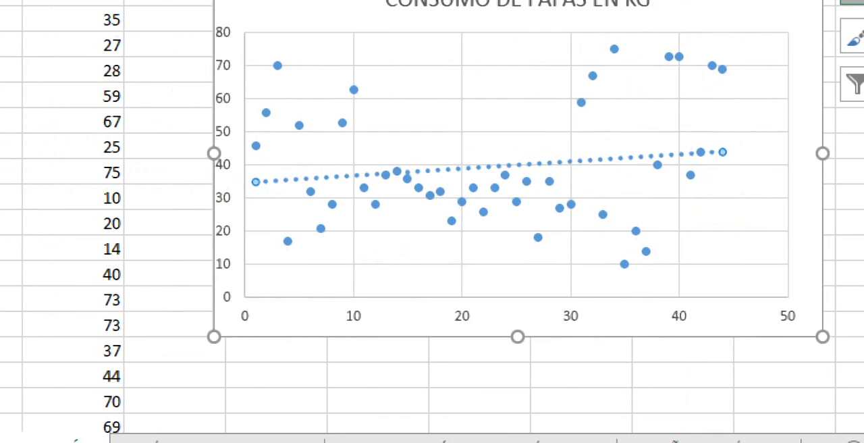
right_click(300, 178)
click(403, 113)
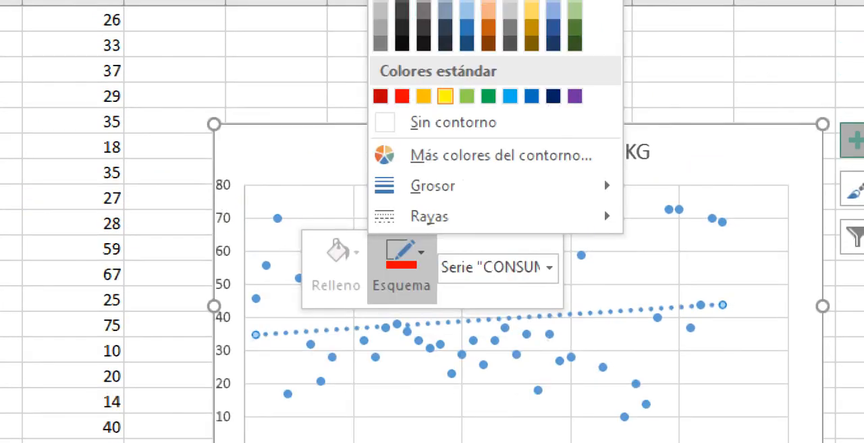
key(Escape)
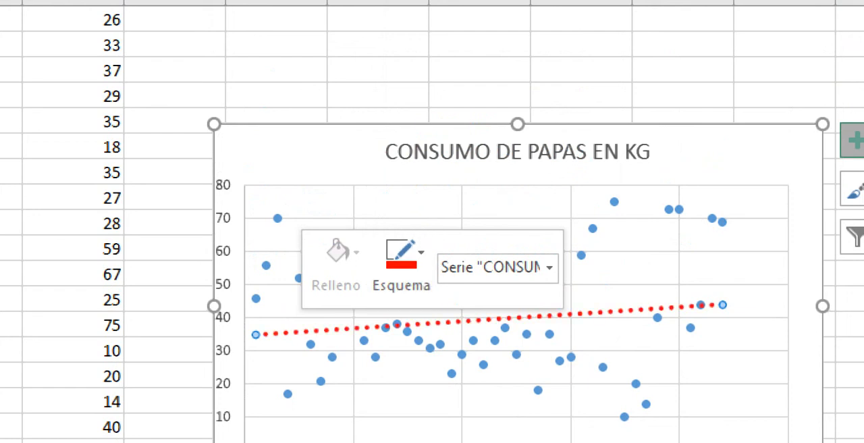
click(461, 209)
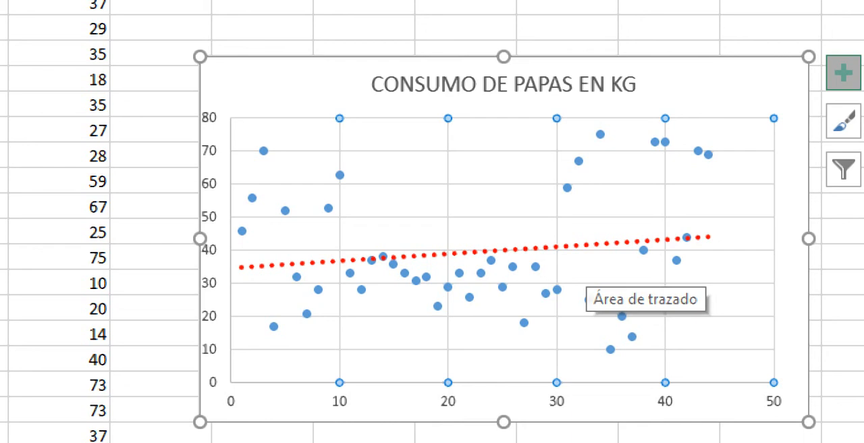
click(153, 72)
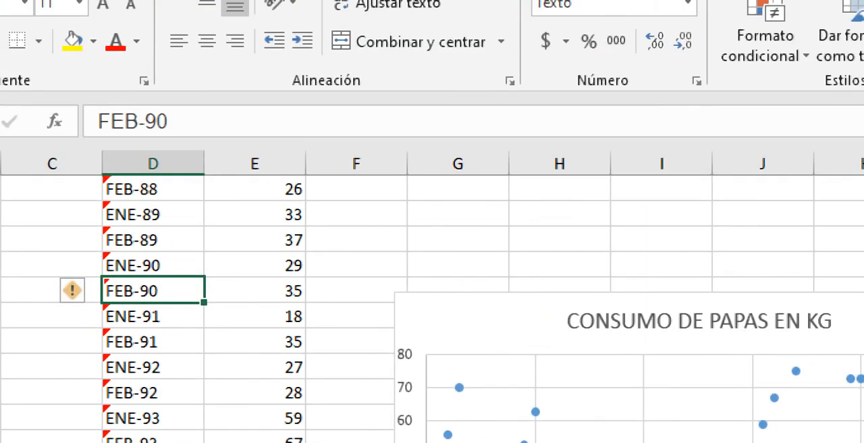
Step: Insert a Burbuja 3D chart from the potato consumption table D6:E50 and move it beside the data, over the lower scatter chart
scroll(432, 297, up, 2)
scroll(432, 297, right, 1)
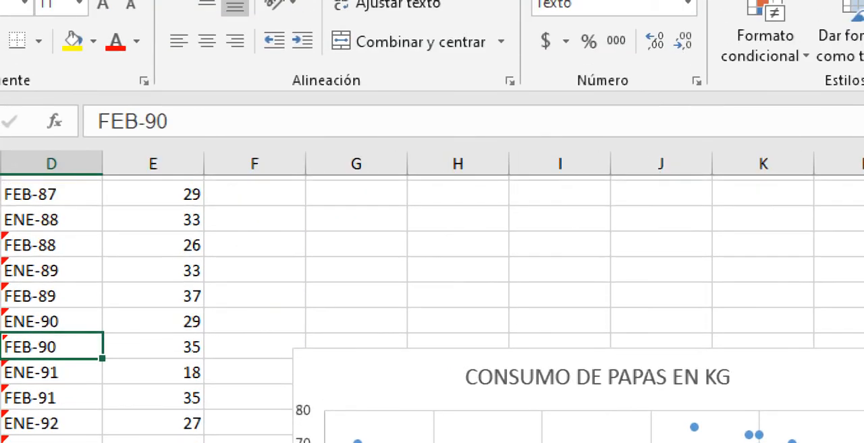
scroll(432, 307, up, 7)
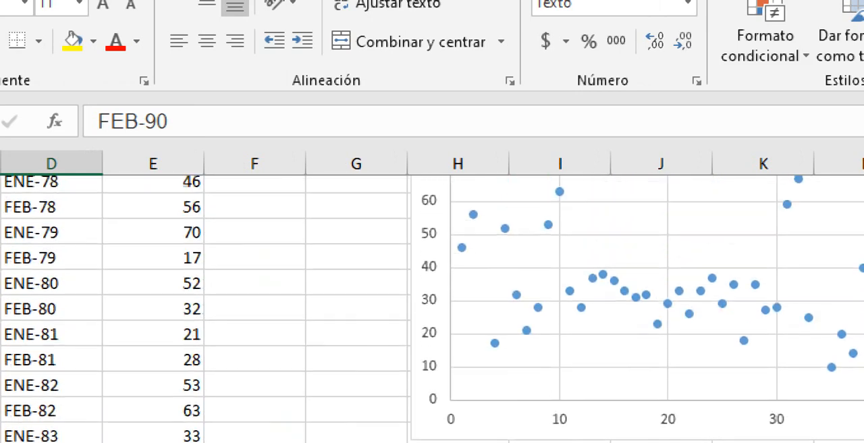
scroll(432, 308, up, 1)
drag(74, 315, 75, 438)
drag(284, 439, 434, 392)
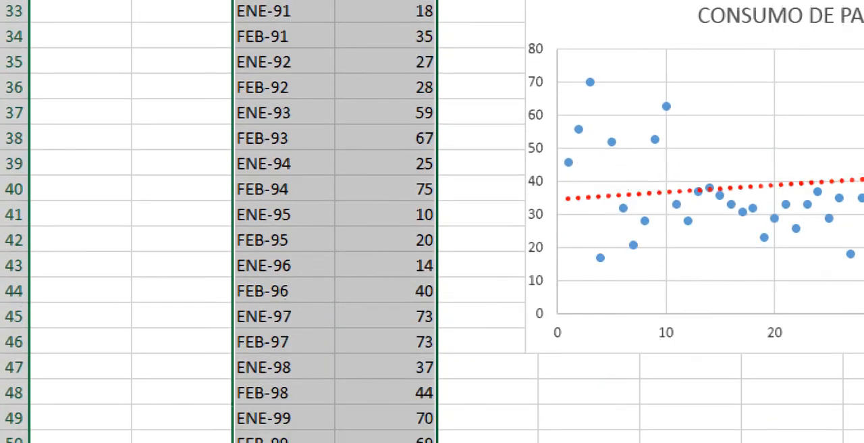
click(186, 40)
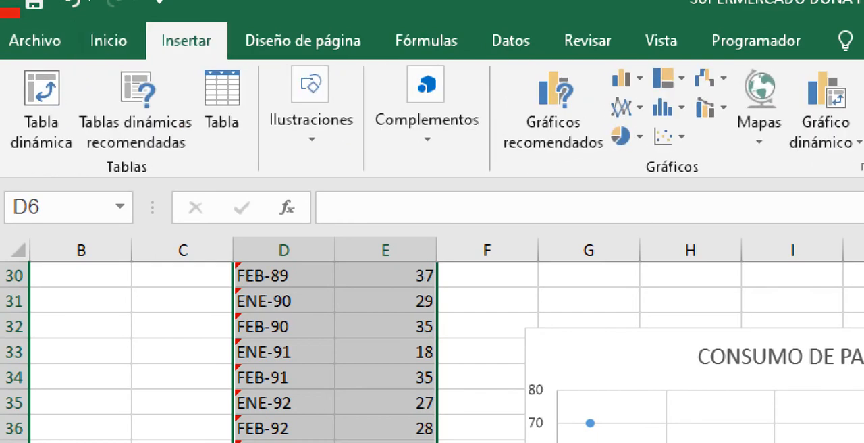
click(663, 136)
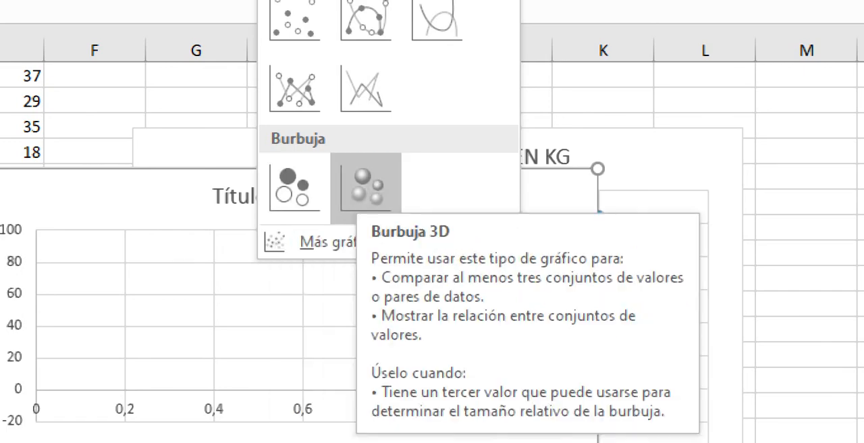
click(366, 186)
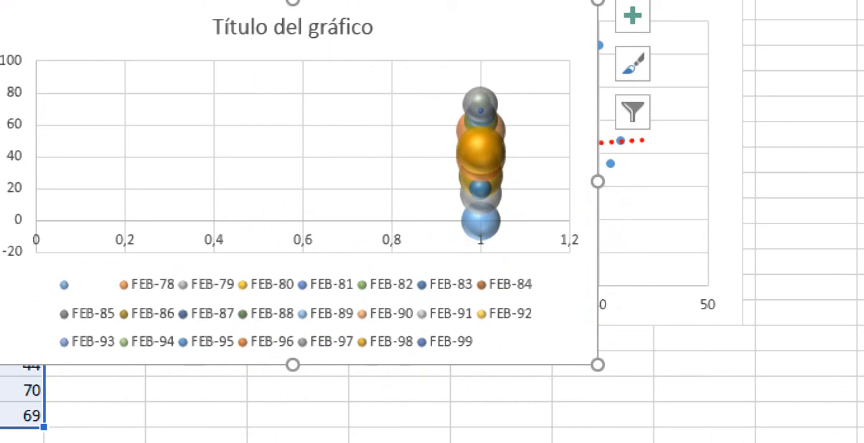
mouse_move(480, 141)
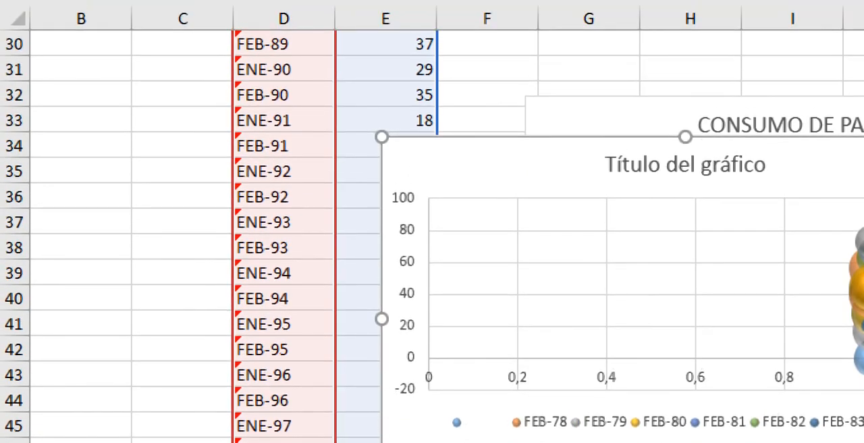
drag(540, 162, 685, 122)
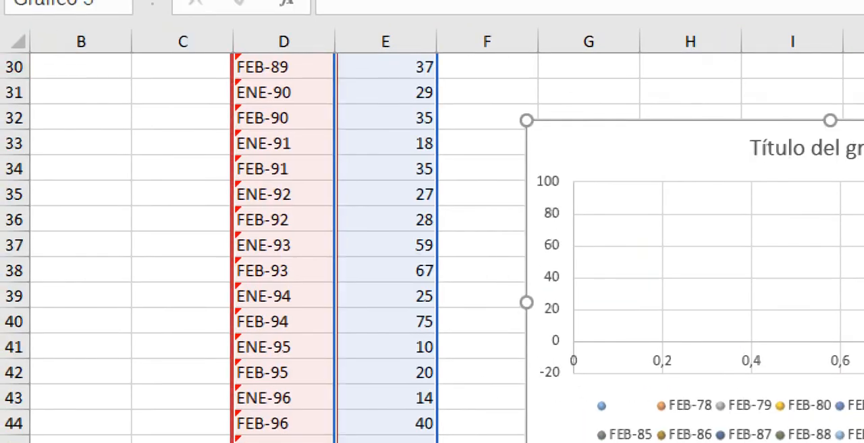
Step: Replace the random formulas in E7 to E11 with the fixed values 45, 46, 47, 48 and 49
scroll(432, 250, up, 9)
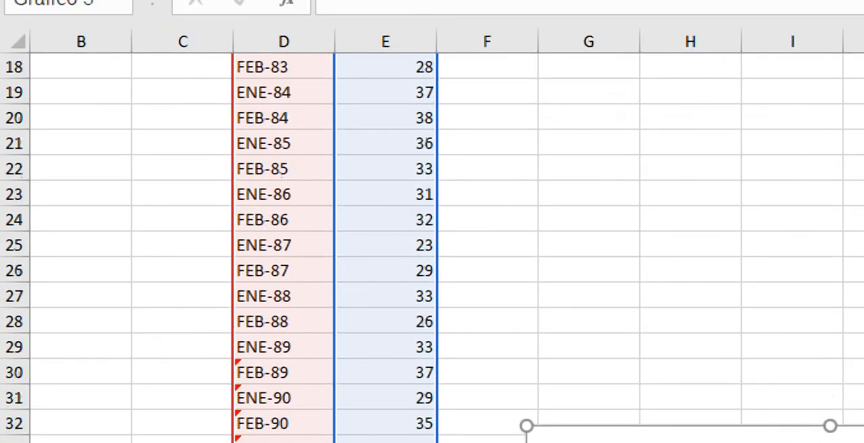
scroll(432, 250, up, 1)
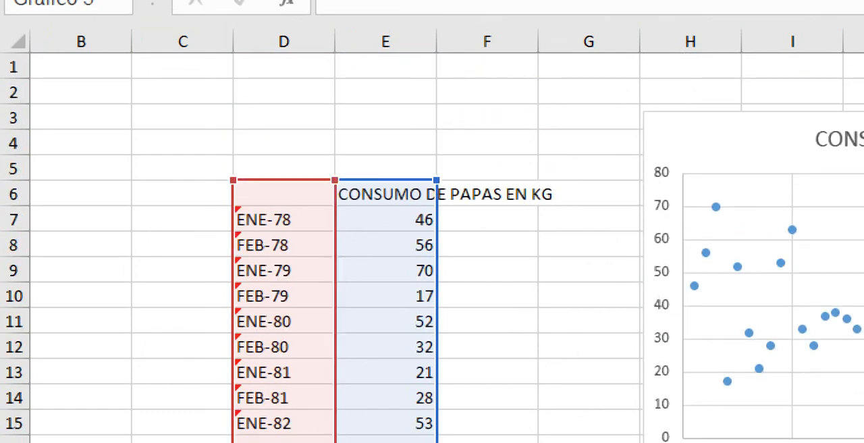
click(386, 220)
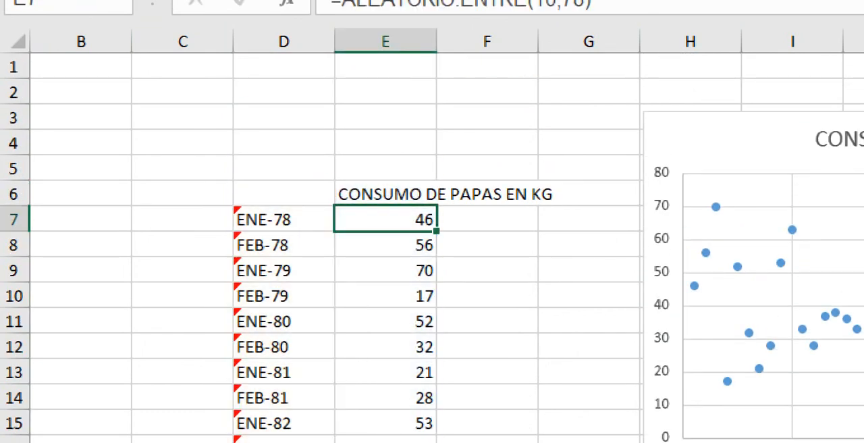
key(F2)
key(F9)
key(Return)
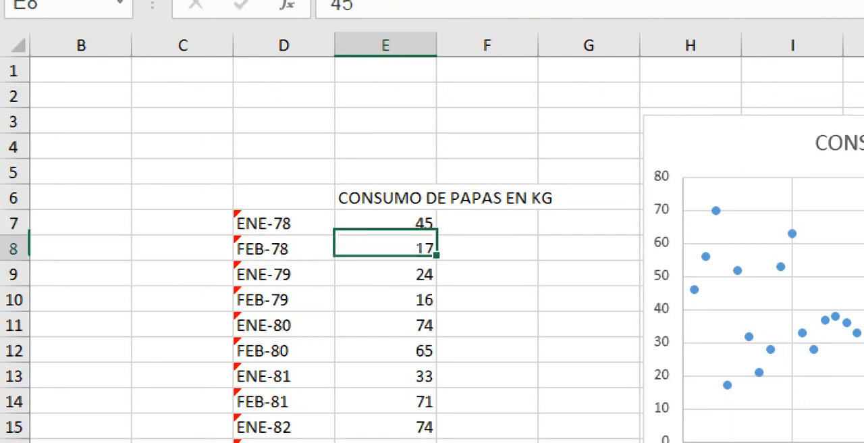
key(F2)
key(F9)
key(Return)
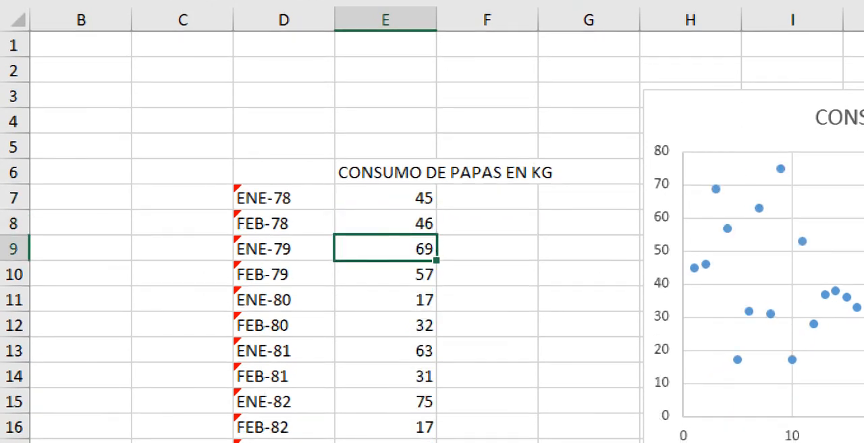
text(47)
key(Return)
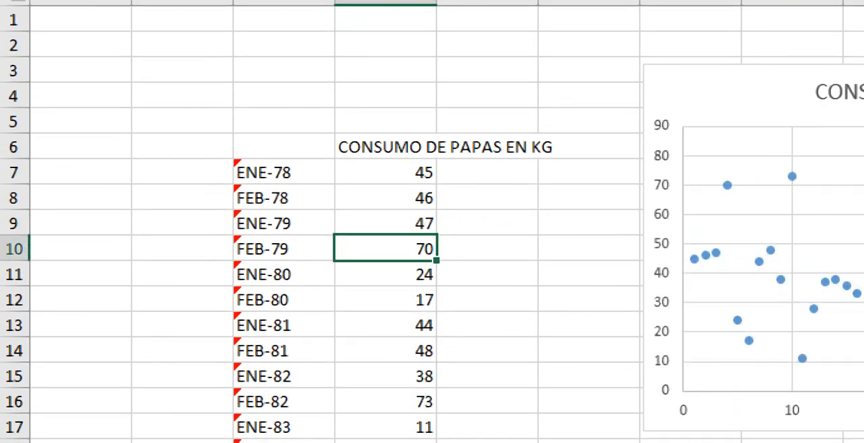
text(48)
key(Return)
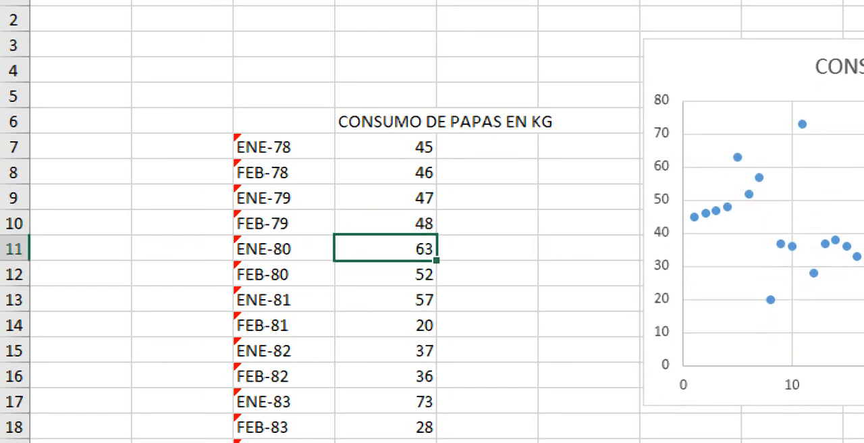
text(49)
key(Return)
Step: Copy the values in E7:E11 and paste them into the consumption column from E12 downward
key(Up)
key(Up)
key(Up)
key(Up)
key(Up)
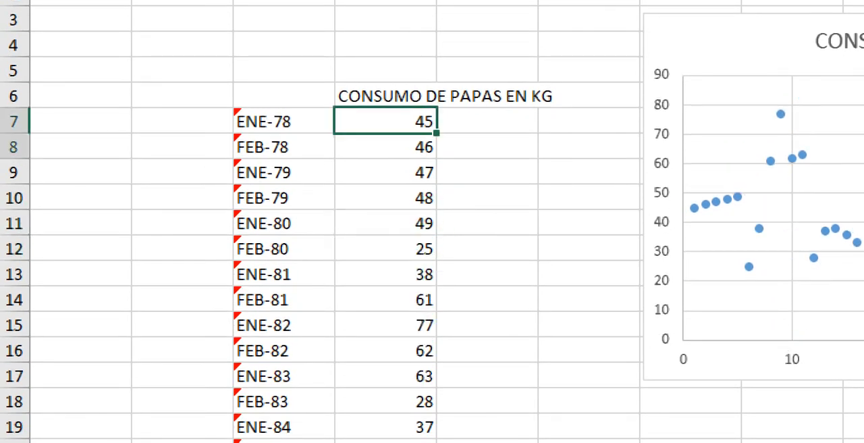
key(shift+Down)
key(shift+Down)
key(shift+Down)
key(shift+Down)
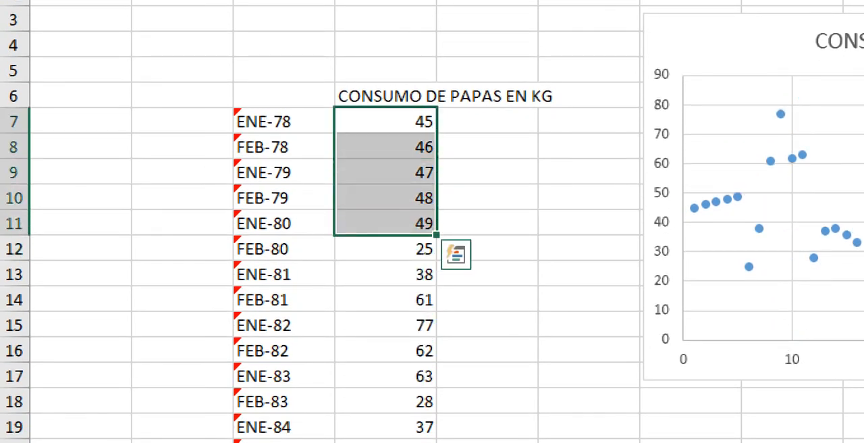
key(ctrl+c)
drag(385, 249, 432, 304)
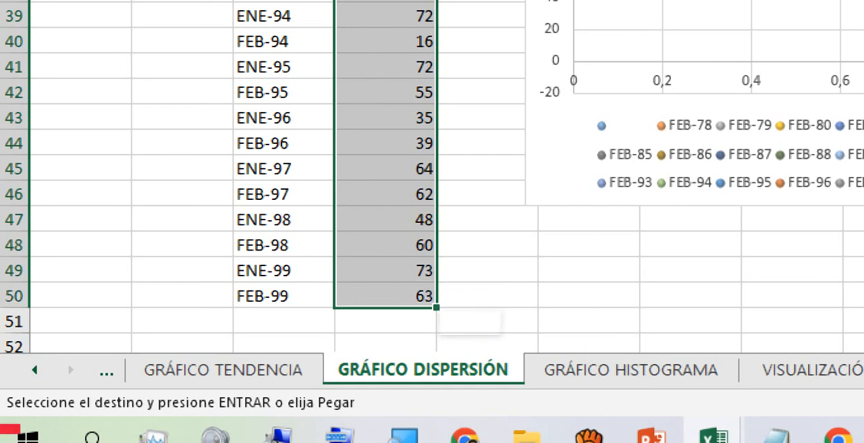
key(Return)
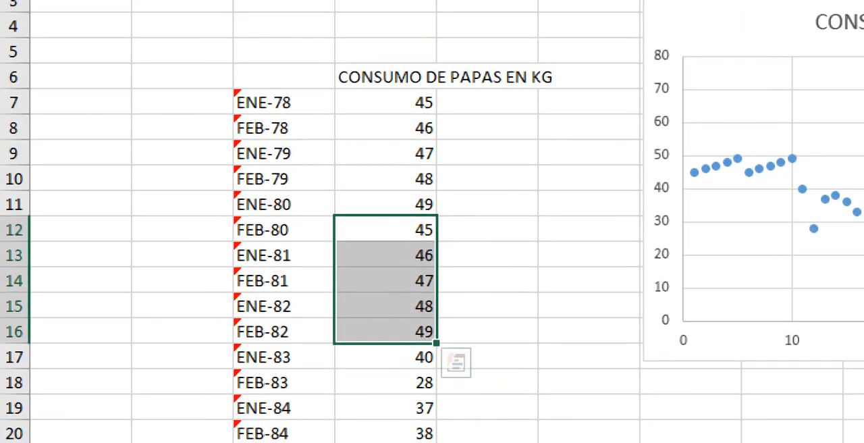
drag(386, 269, 385, 332)
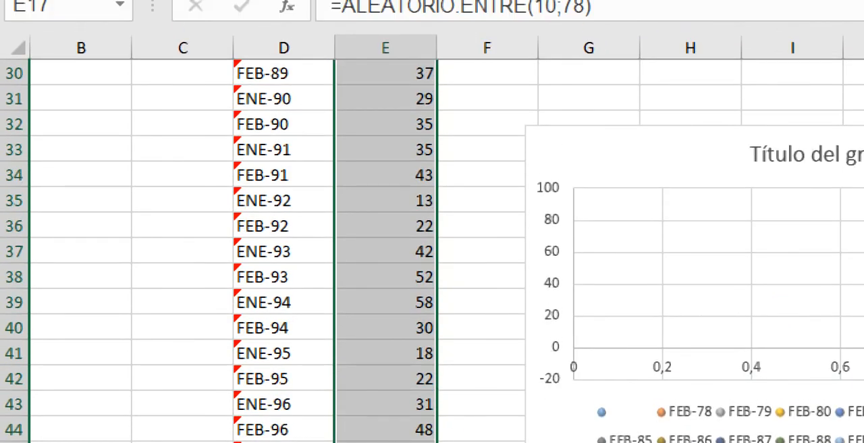
scroll(445, 250, right, 1)
scroll(446, 250, up, 3)
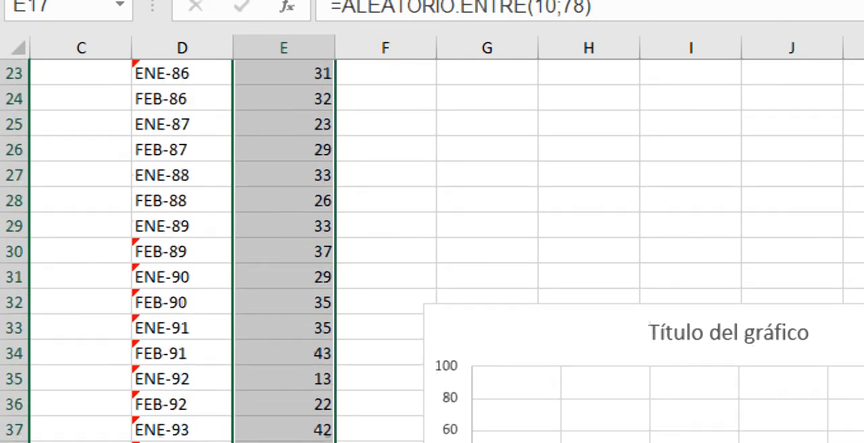
scroll(432, 250, up, 3)
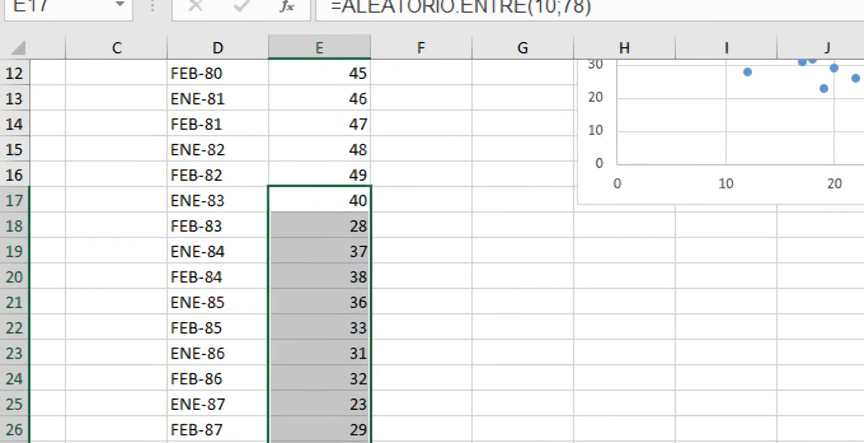
scroll(432, 249, left, 1)
scroll(432, 249, left, 1)
scroll(432, 250, up, 1)
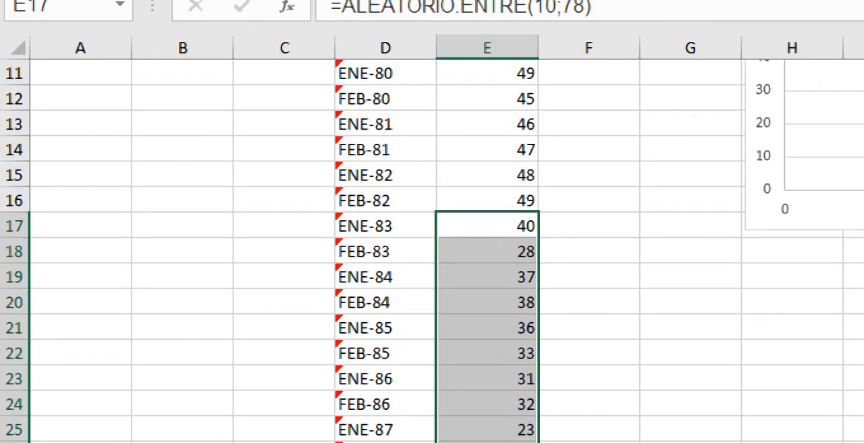
Step: Try again to fill E12:E50 by pasting the copied values of E7:E11
click(487, 73)
scroll(432, 250, up, 2)
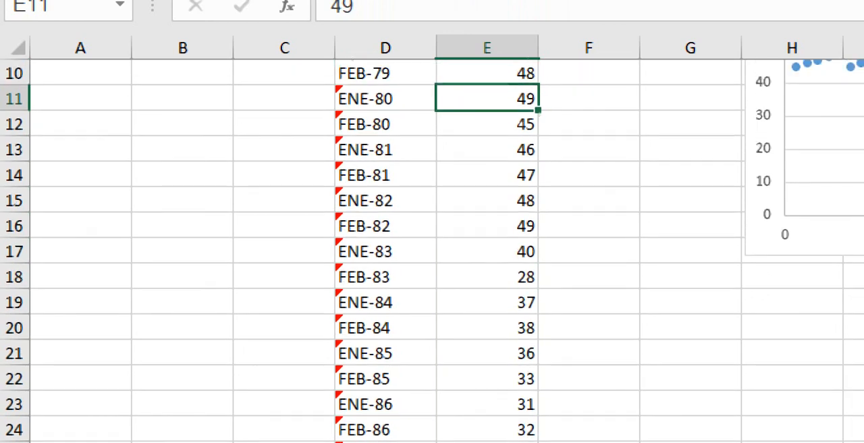
drag(487, 125, 533, 361)
right_click(445, 154)
click(511, 203)
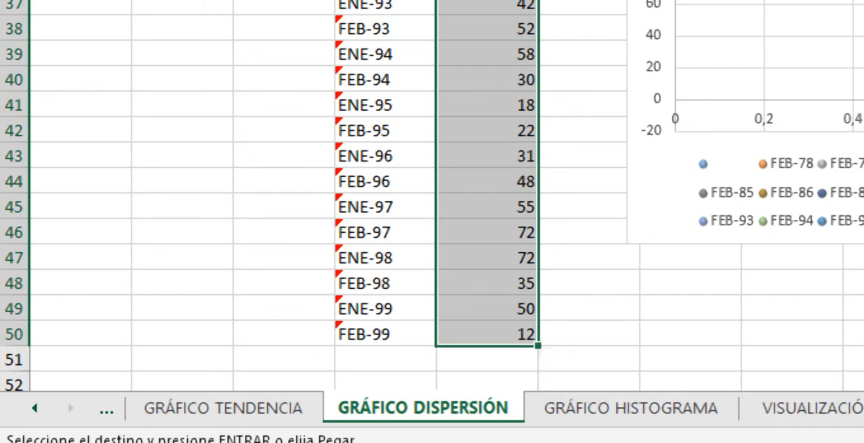
key(Return)
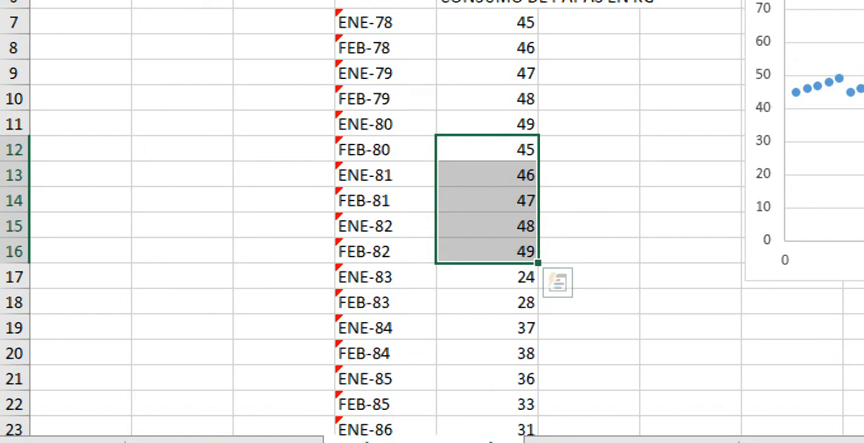
Step: Autofill the values of E7:E16 down the rest of the CONSUMO DE PAPAS EN KG column
drag(487, 23, 486, 251)
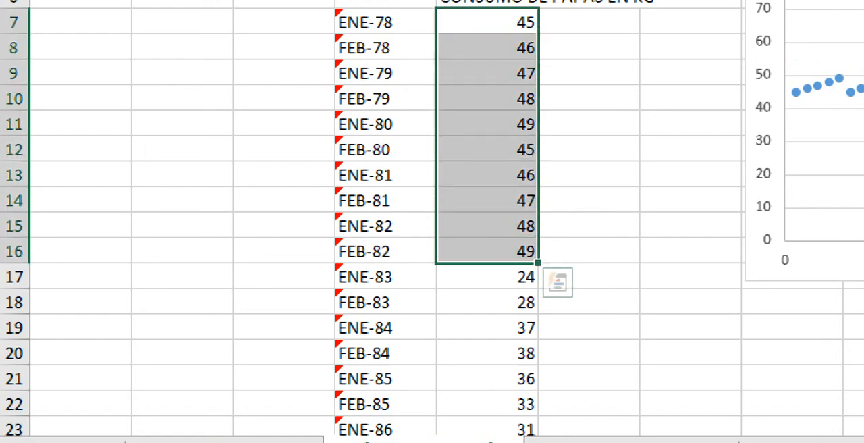
drag(538, 262, 540, 244)
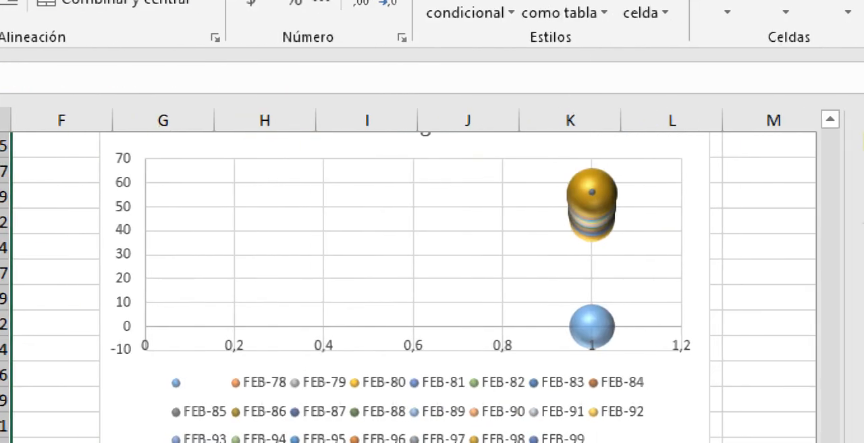
Step: Examine how the 3D bubble chart plots the filled values and select the isolated light-blue bubble on the horizontal axis
click(592, 233)
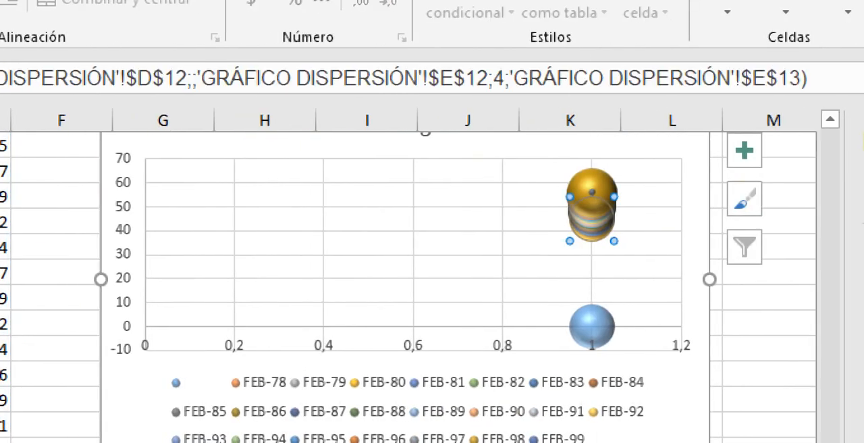
click(397, 324)
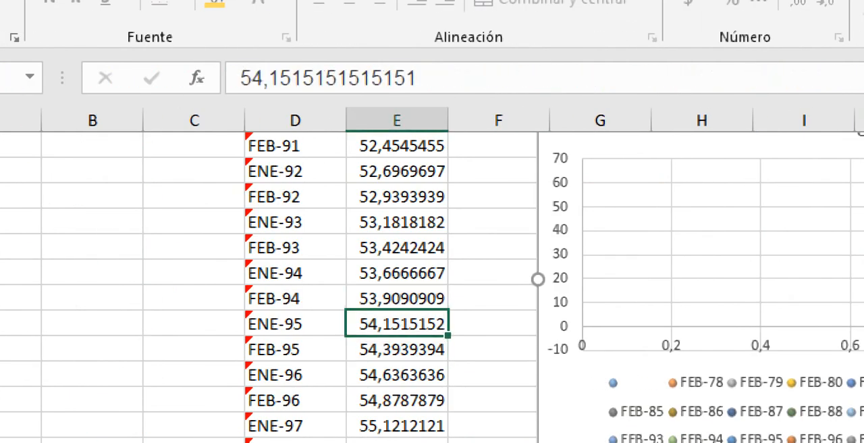
scroll(397, 324, right, 1)
scroll(396, 324, up, 1)
scroll(396, 324, right, 20)
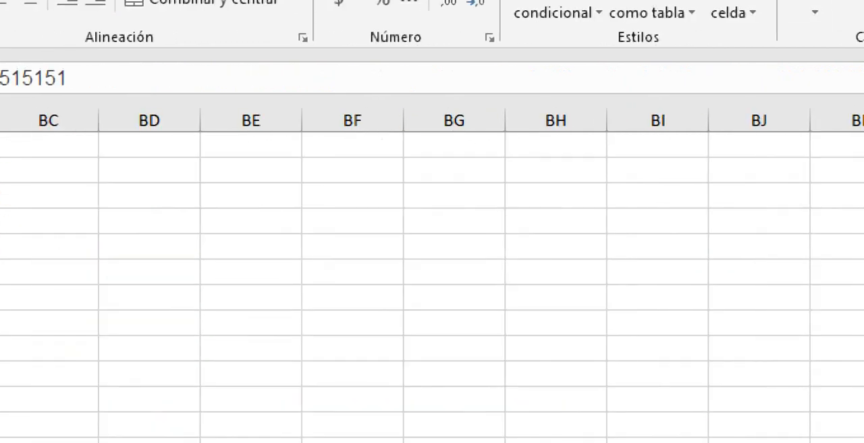
scroll(397, 324, left, 15)
scroll(446, 287, left, 13)
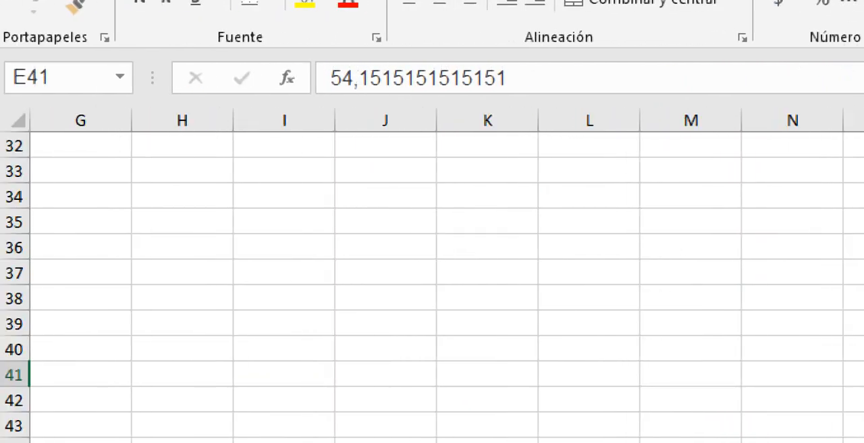
click(108, 173)
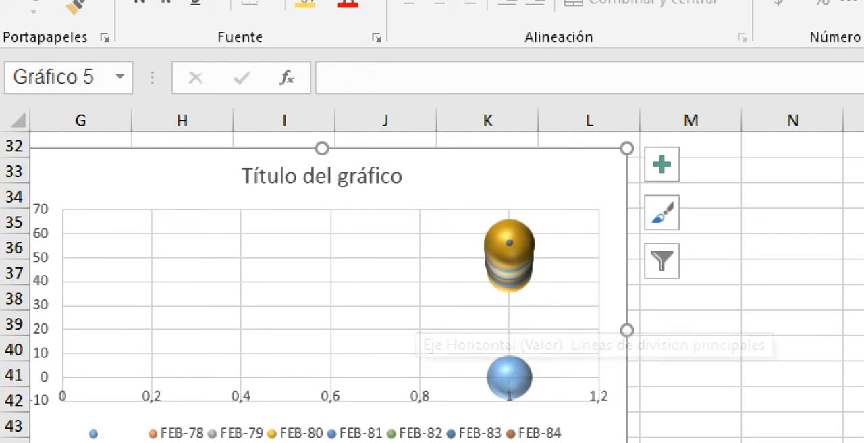
mouse_move(505, 380)
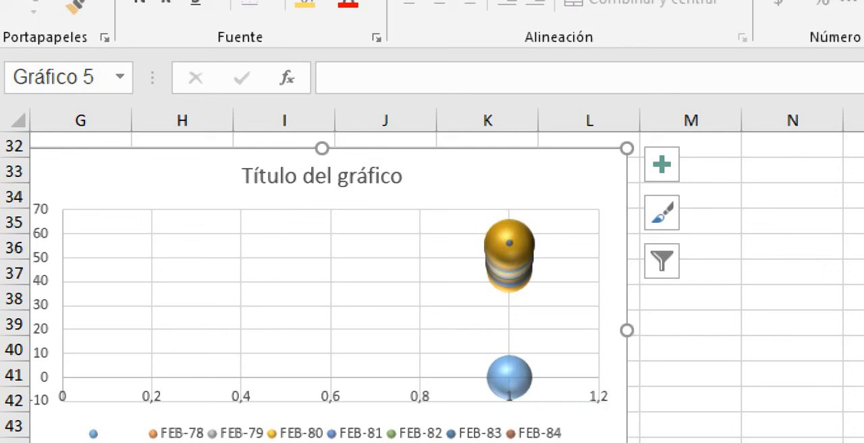
click(508, 378)
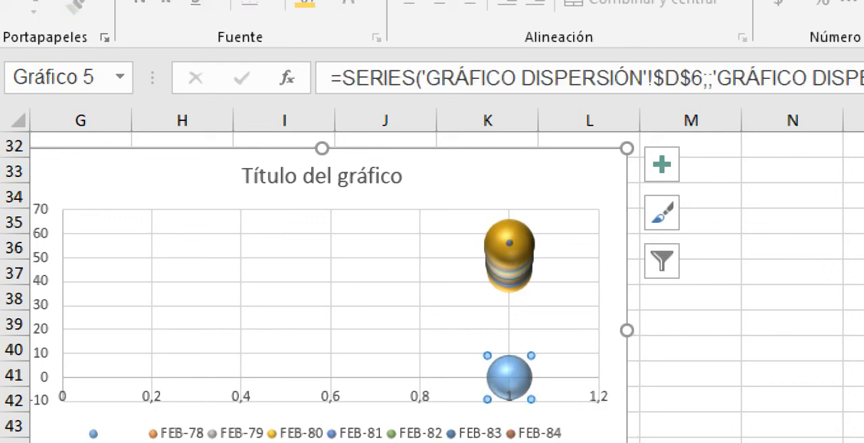
Step: Inspect the topmost yellow bubble of the stacked group in the 3D bubble chart and select the plot area
click(509, 235)
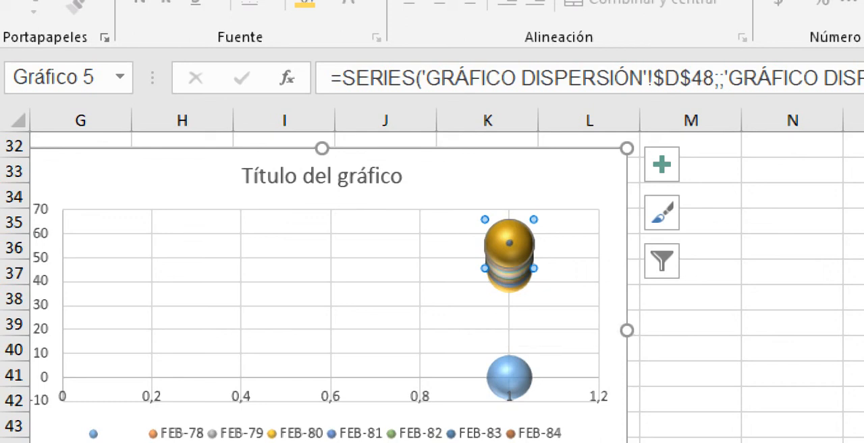
mouse_move(508, 290)
click(438, 307)
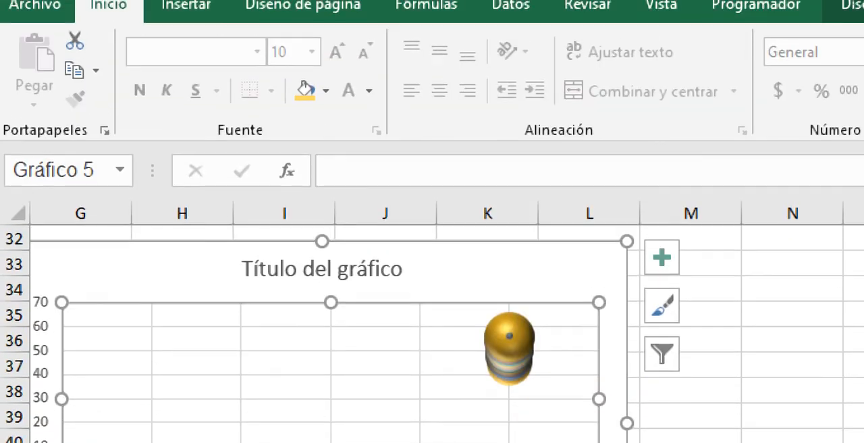
Step: Copy the consumption values in E7:E16 and paste them into E17:E26 of the CONSUMO DE PAPAS EN KG column
scroll(432, 308, left, 5)
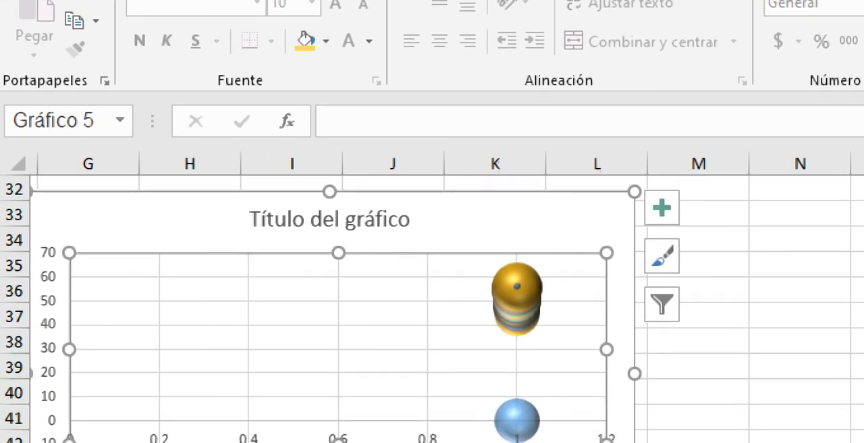
click(487, 341)
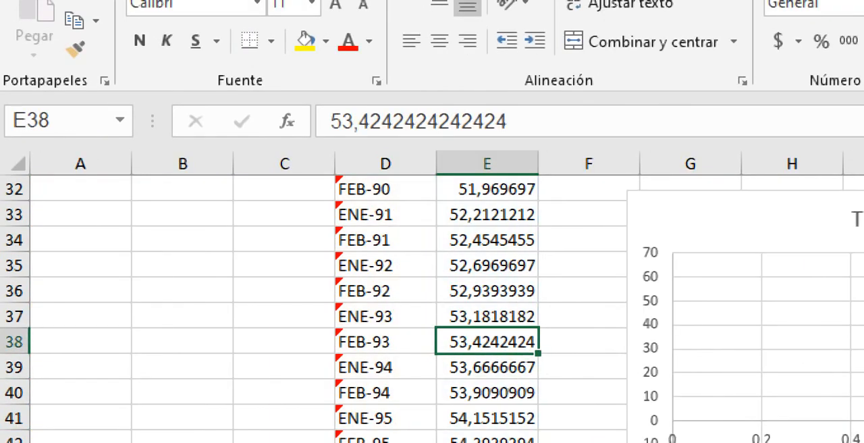
scroll(432, 308, up, 4)
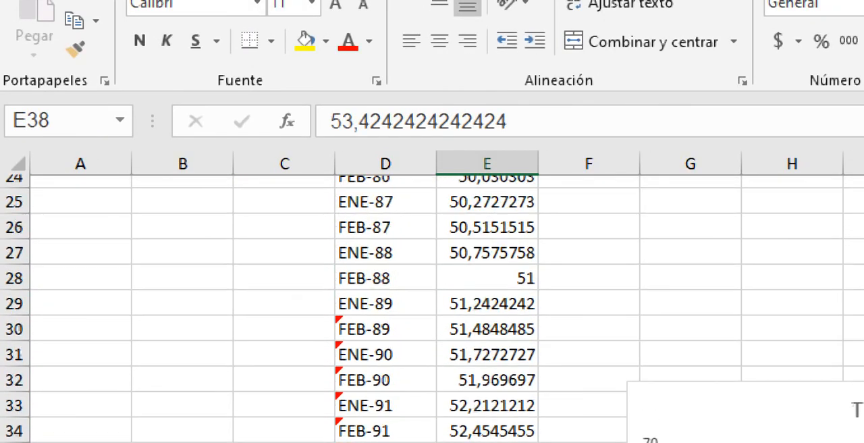
click(487, 418)
click(487, 393)
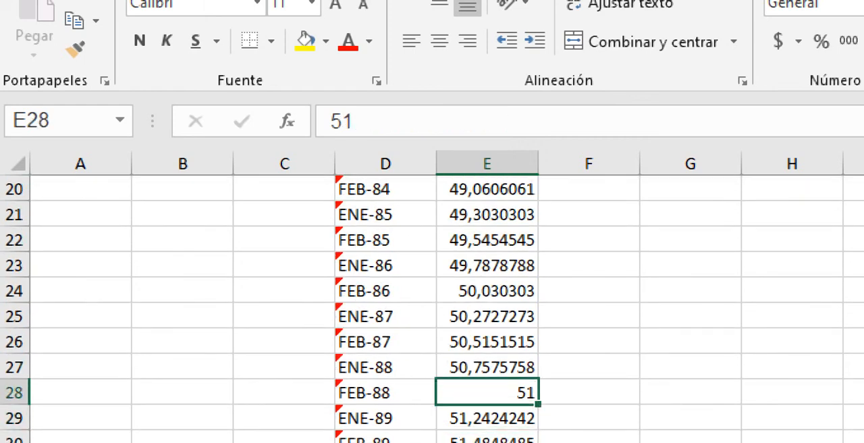
scroll(432, 297, up, 3)
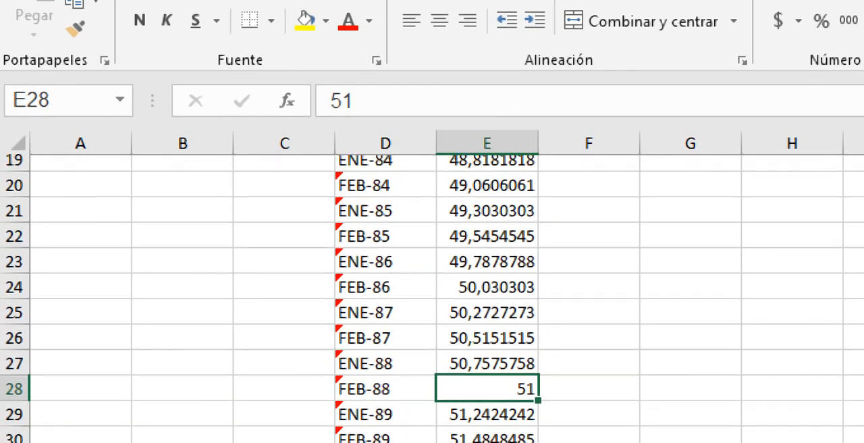
scroll(432, 297, up, 4)
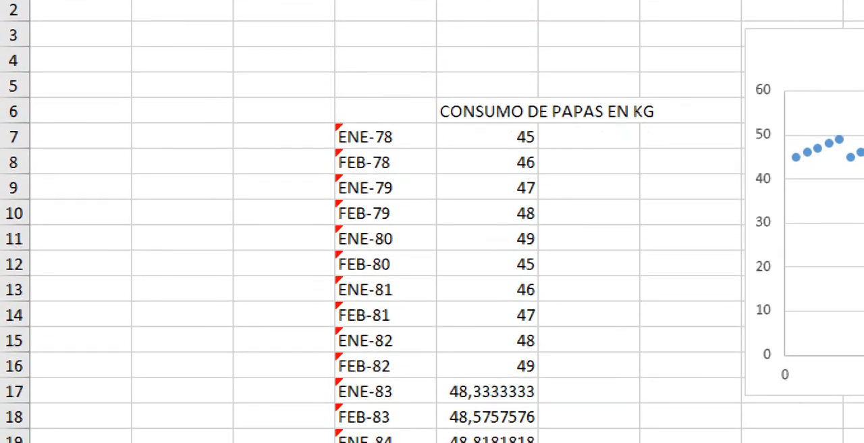
drag(486, 136, 486, 365)
key(ctrl+c)
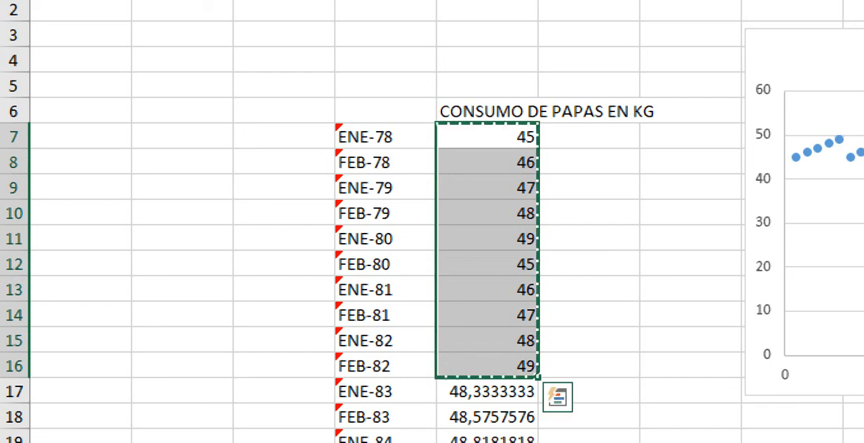
key(Down)
key(Down)
key(Down)
key(Down)
key(Down)
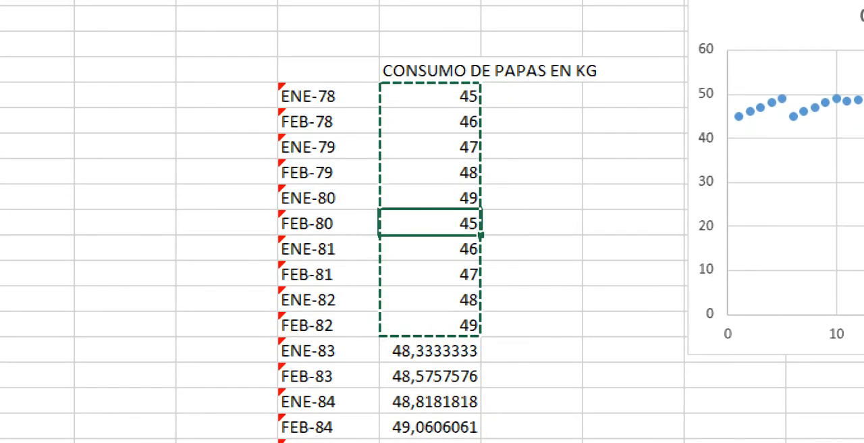
Step: Copy the values 45 to 49 in E22:E26 and paste them into the cells directly below, E27:E31
key(Down)
key(Down)
key(Down)
key(Down)
key(Down)
key(Down)
key(Down)
key(Up)
key(Return)
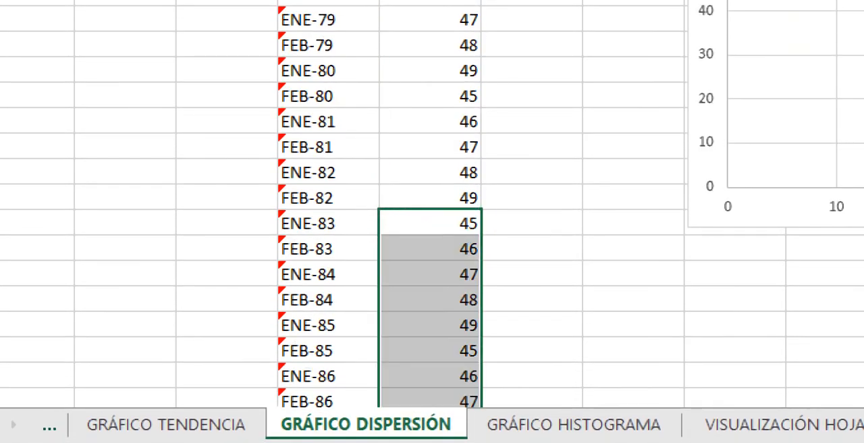
key(Down)
key(Down)
key(Down)
key(Down)
key(Down)
key(Down)
key(Down)
key(Down)
key(Down)
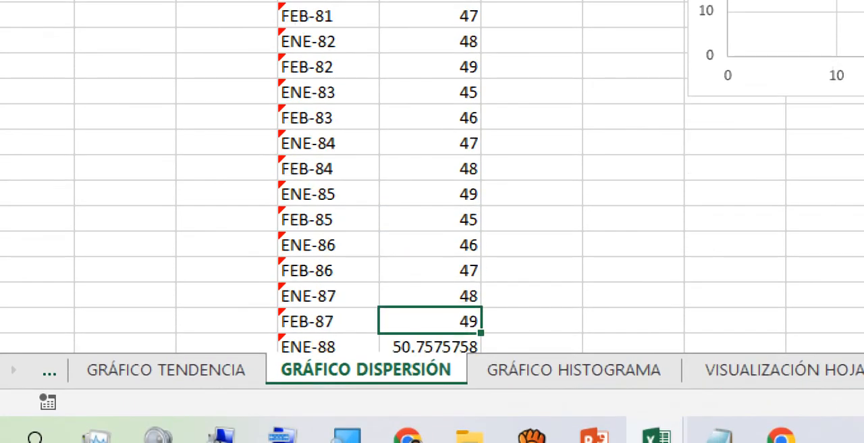
key(Down)
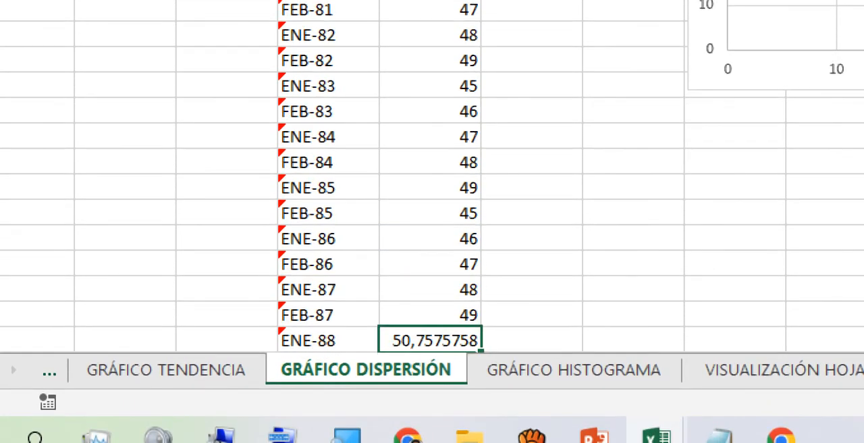
key(Down)
key(Up)
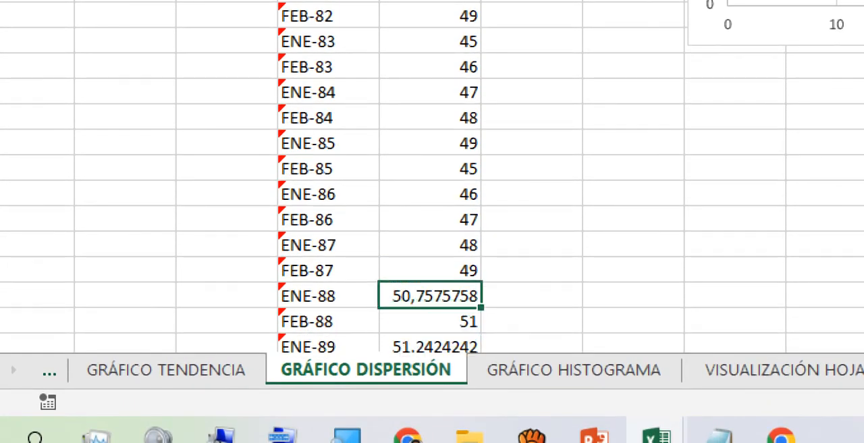
key(Down)
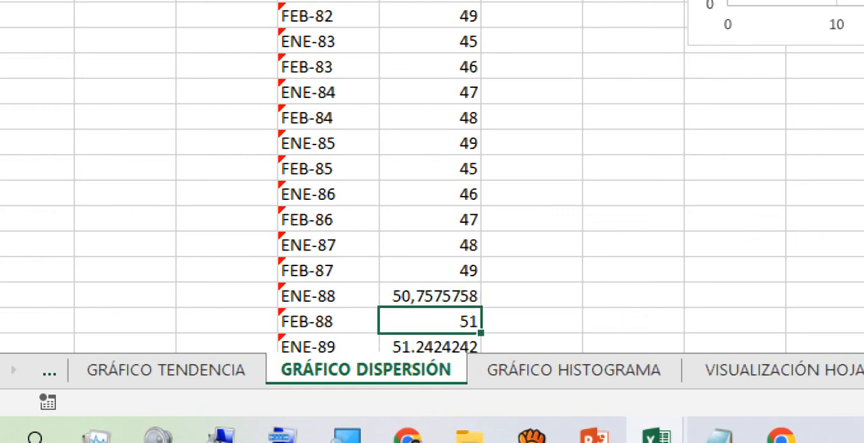
key(Up)
key(Up)
key(shift+Up)
key(shift+Up)
key(shift+Up)
key(shift+Up)
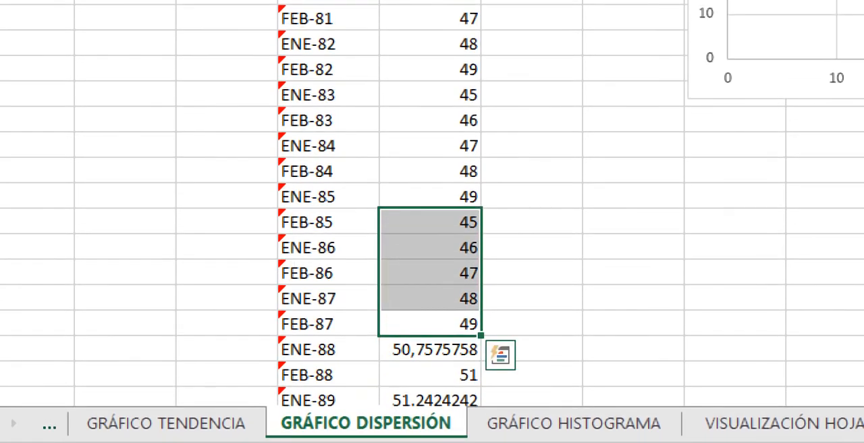
key(ctrl+c)
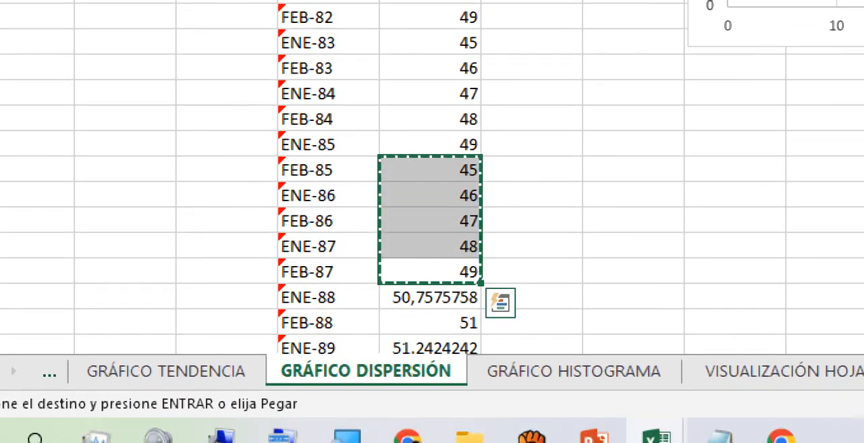
key(Down)
key(Return)
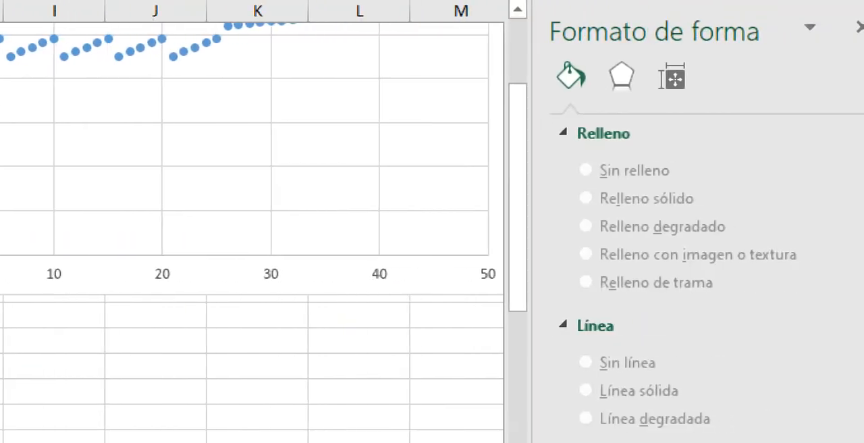
Step: Examine how the scatter and 3D bubble charts plot the repeated values, and review the consumption column down to FEB-99
scroll(324, 229, up, 2)
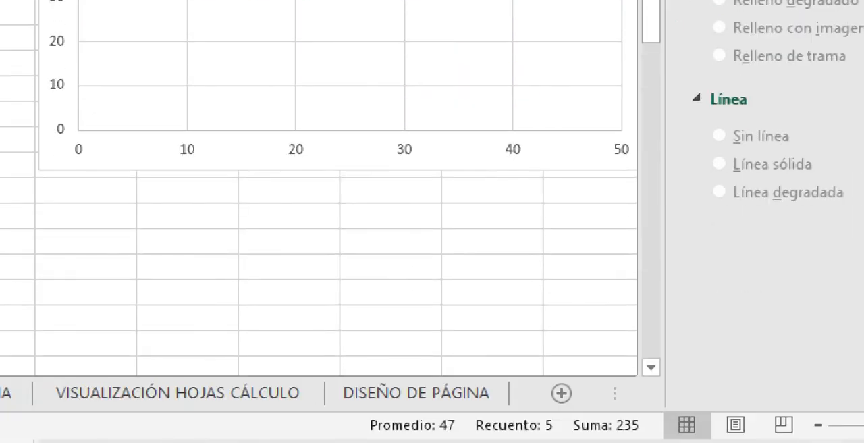
scroll(337, 203, down, 2)
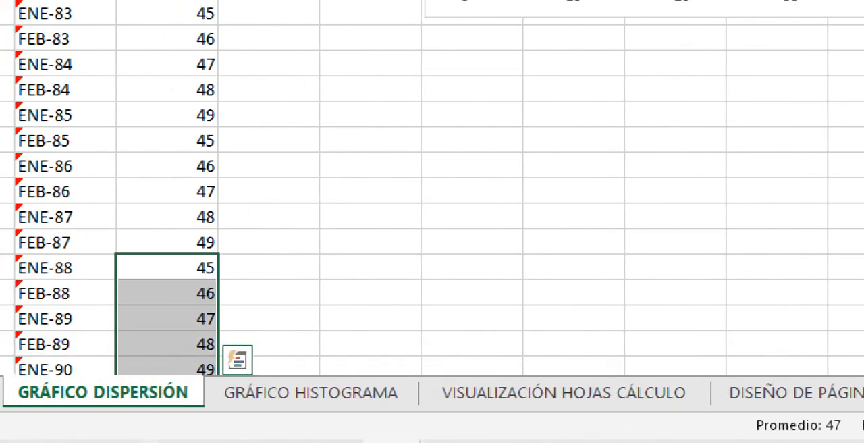
scroll(432, 202, up, 3)
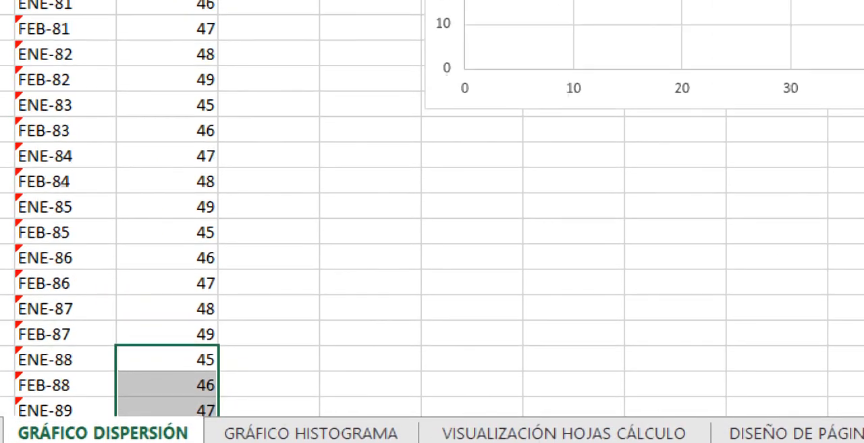
scroll(432, 208, right, 1)
scroll(432, 208, down, 7)
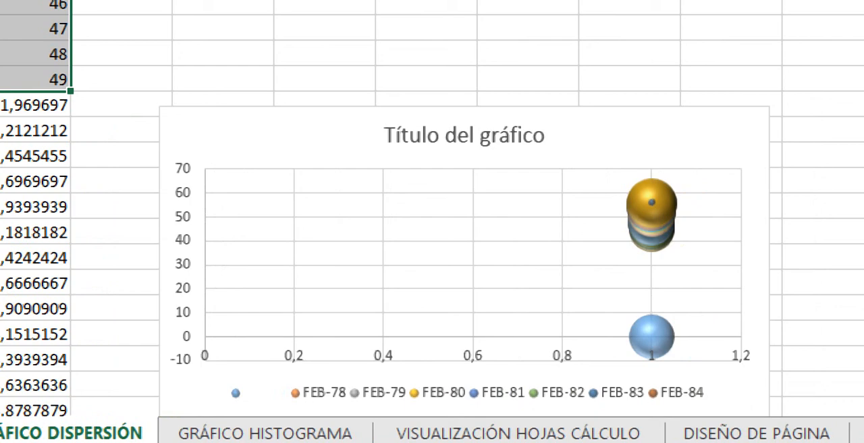
click(33, 308)
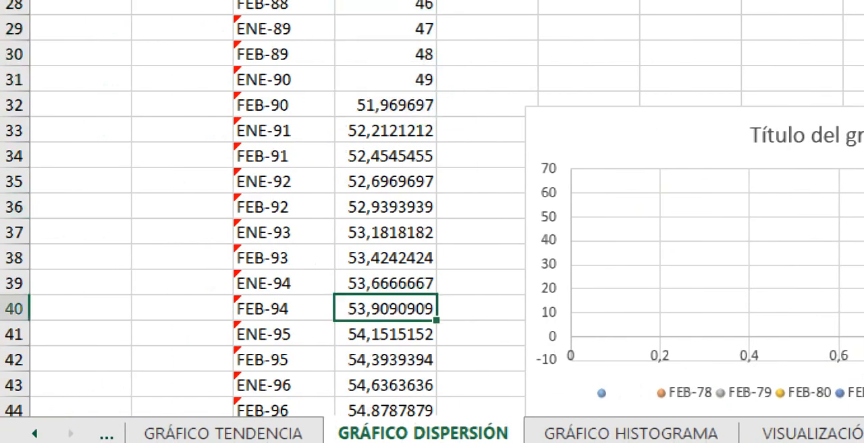
key(Down)
key(Down)
key(Down)
key(Down)
key(Down)
key(Down)
key(Down)
key(Down)
key(Down)
key(Down)
key(Down)
key(Down)
key(Down)
key(Down)
key(Down)
key(Down)
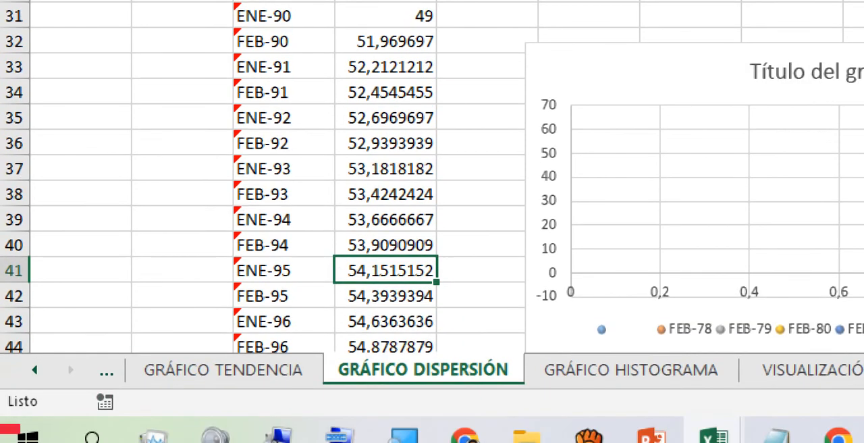
key(Up)
key(Up)
key(Up)
key(Up)
key(Up)
key(Up)
key(Up)
key(Up)
key(Up)
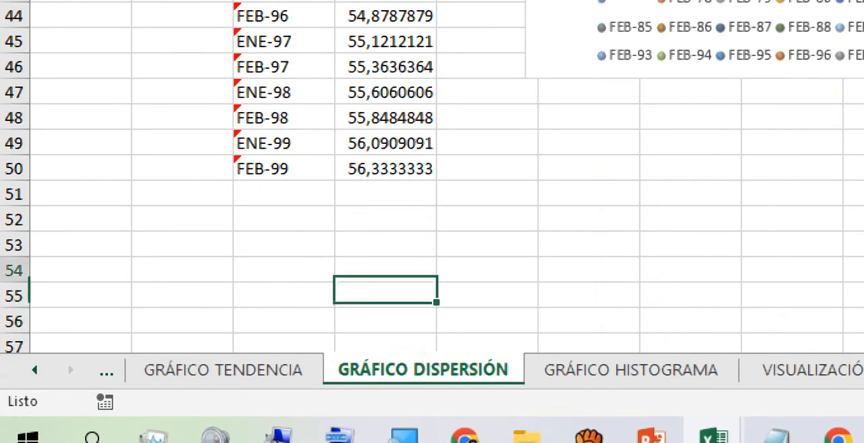
key(Down)
key(Down)
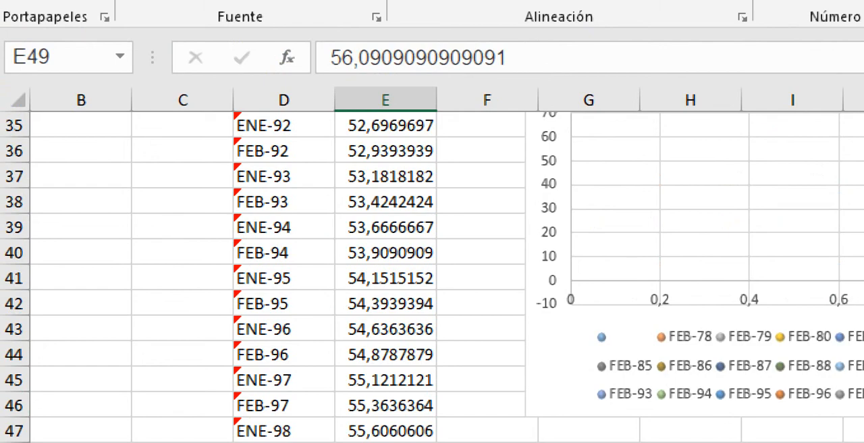
click(385, 252)
scroll(432, 277, up, 4)
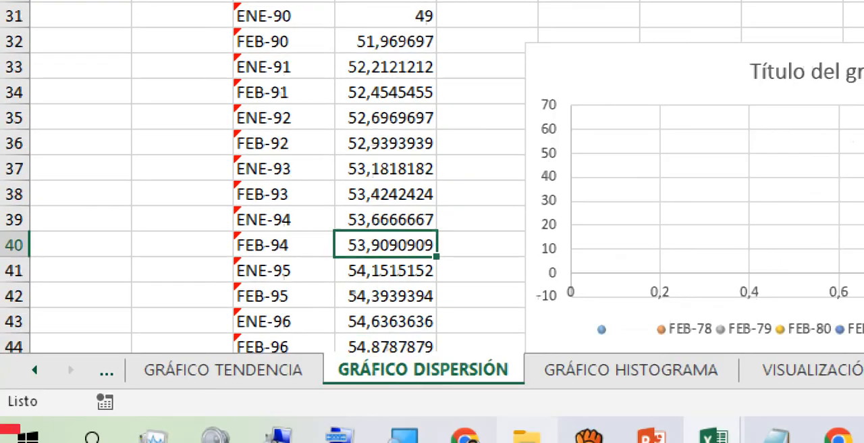
mouse_move(404, 436)
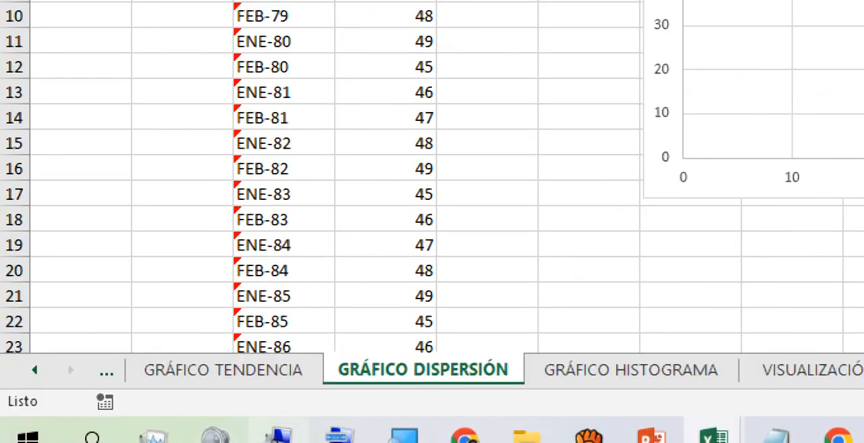
Step: Go to the sheet with the consumo sede 1 and consumo sede 2 table and start creating a line sparkline
click(223, 370)
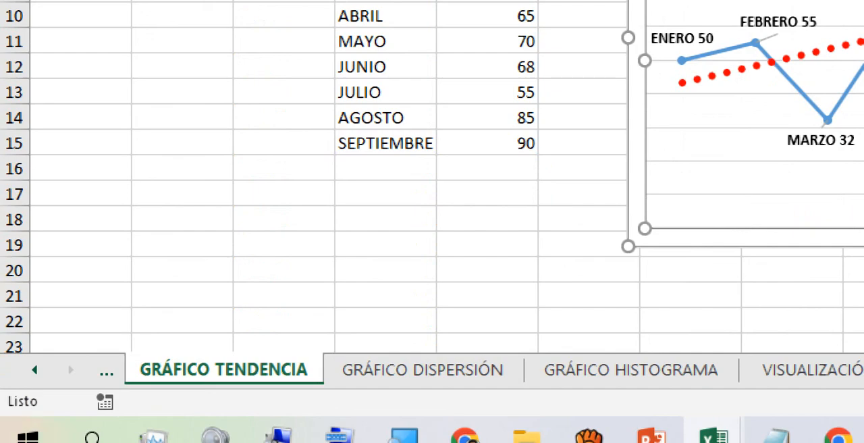
click(205, 370)
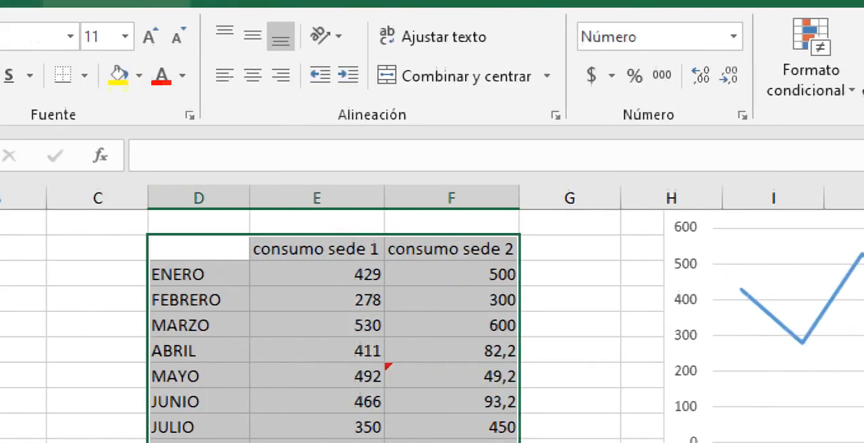
click(297, 41)
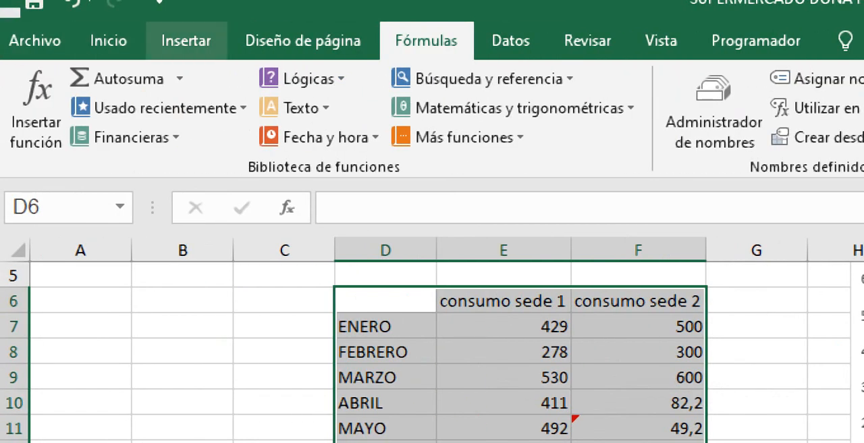
click(185, 40)
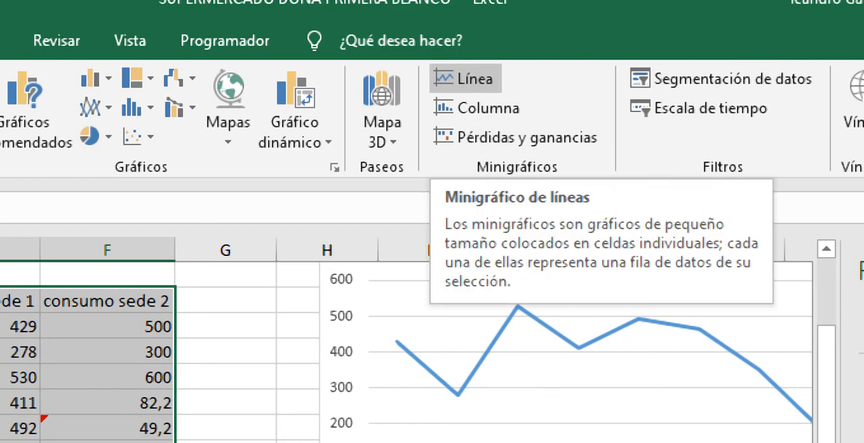
click(465, 79)
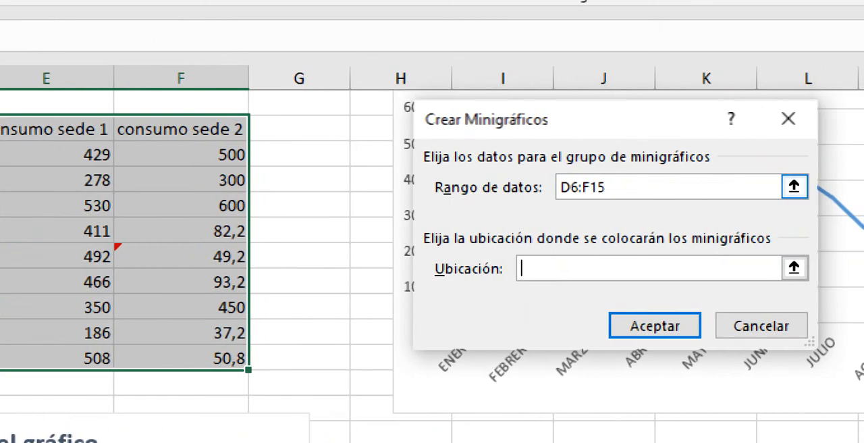
Step: Set the sparkline's data range to the consumo sede 1 values in E7:E15
click(794, 186)
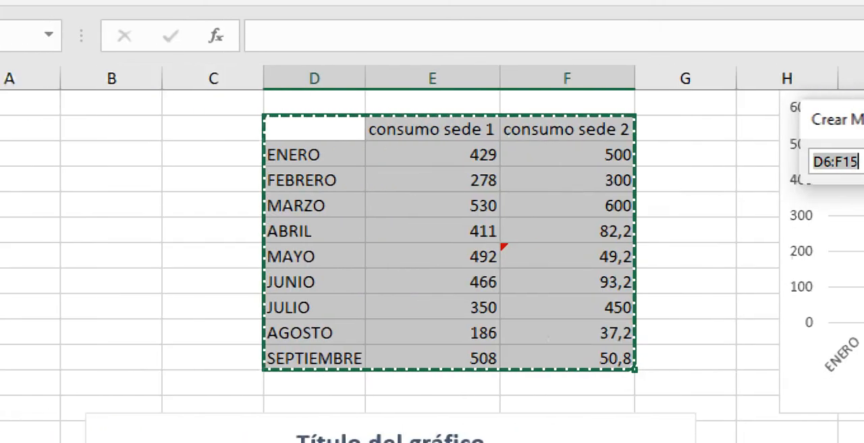
click(67, 155)
drag(473, 155, 496, 358)
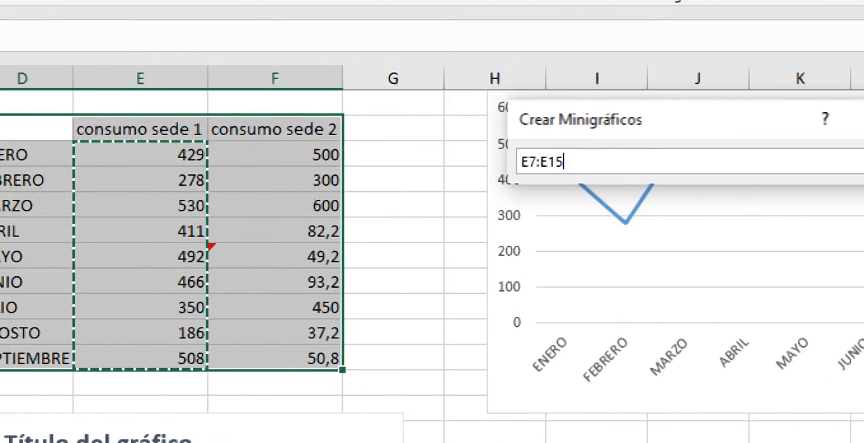
click(815, 162)
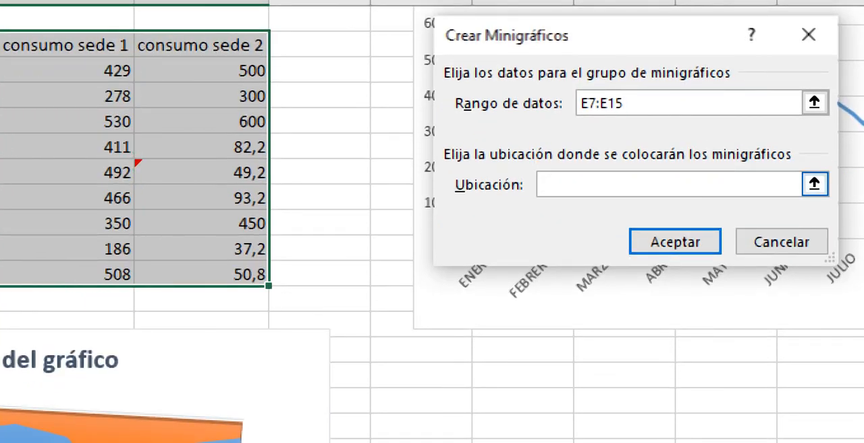
Step: Set cell I20 as the location for the consumo sede 1 line sparkline and create it
click(814, 184)
click(523, 400)
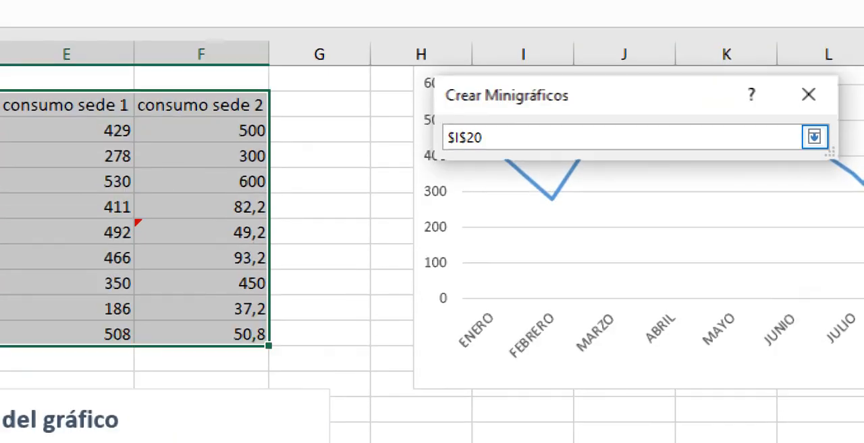
click(786, 138)
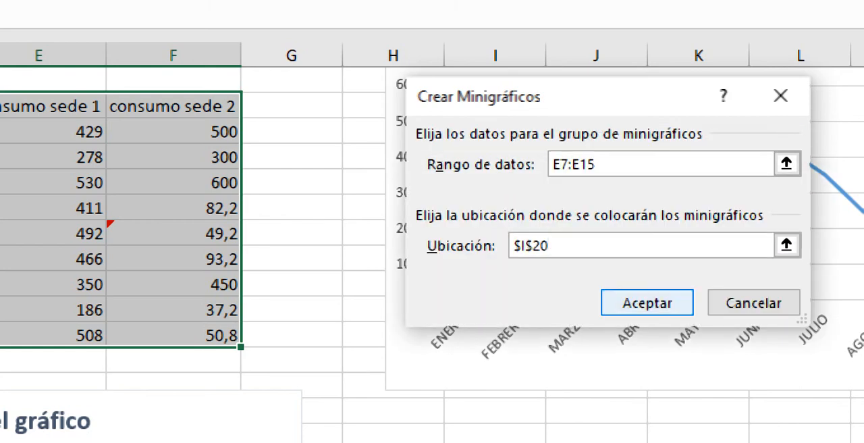
click(651, 303)
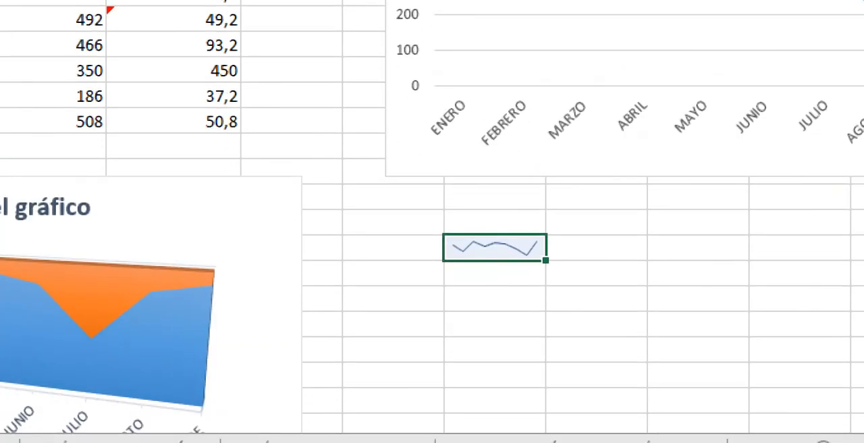
click(495, 273)
click(495, 248)
click(393, 324)
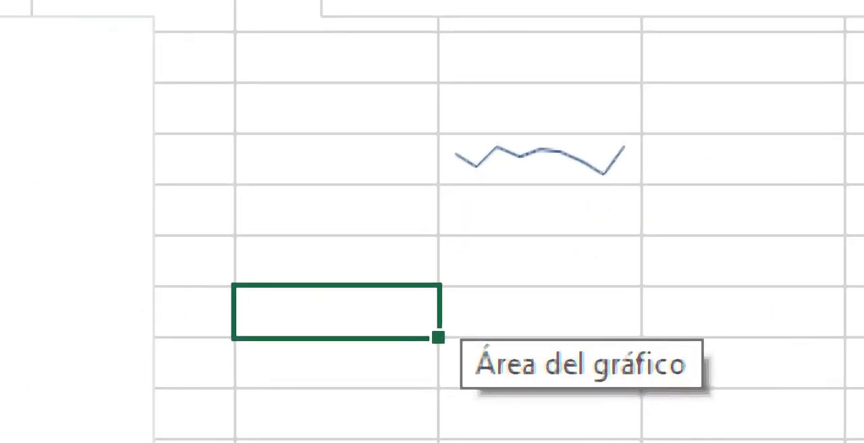
click(540, 159)
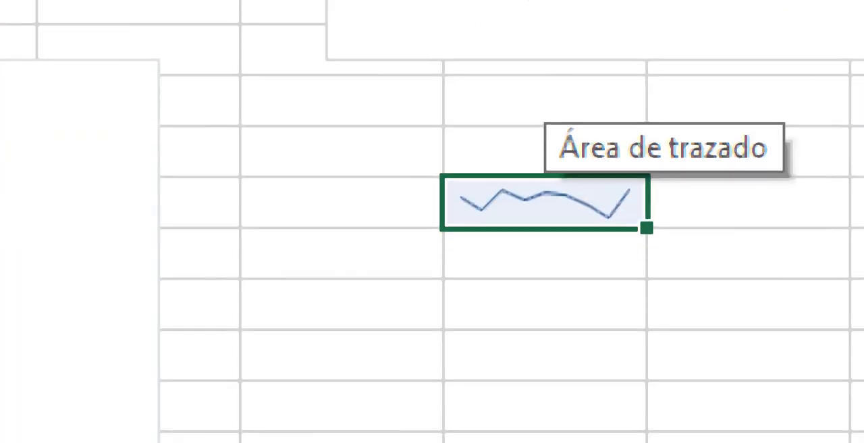
click(544, 355)
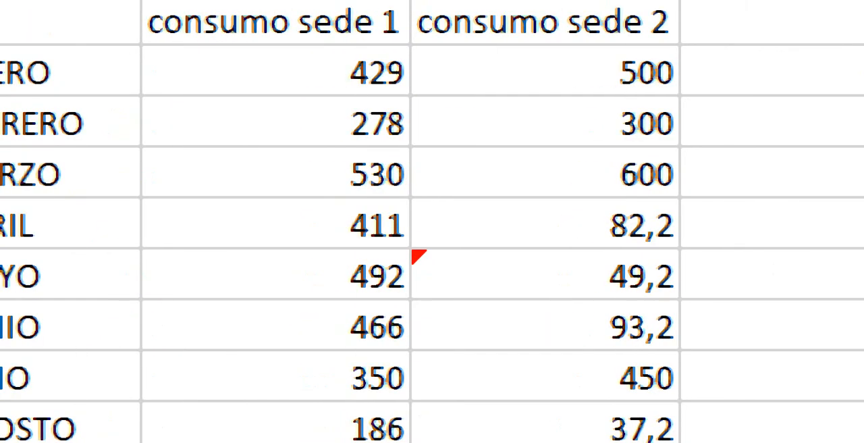
Step: Start a line sparkline from the consumo sede 2 values in F7:F15
drag(544, 72, 544, 442)
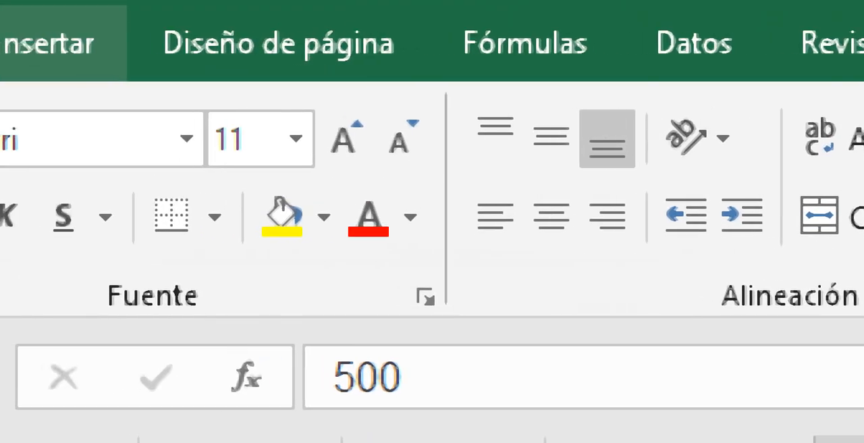
click(48, 43)
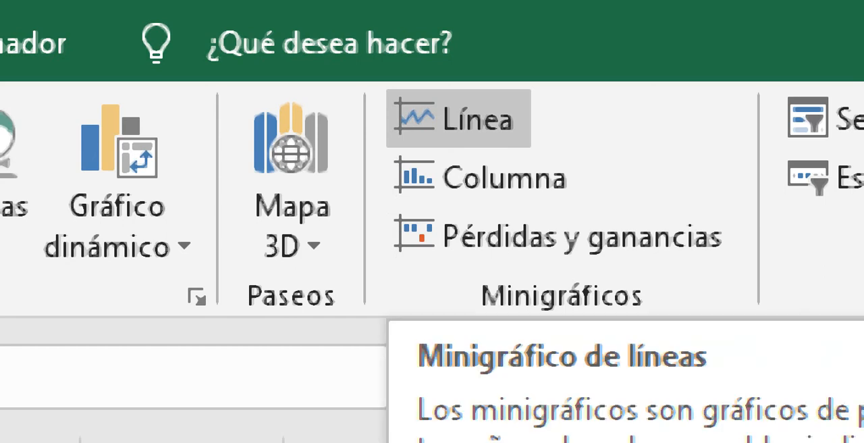
click(459, 119)
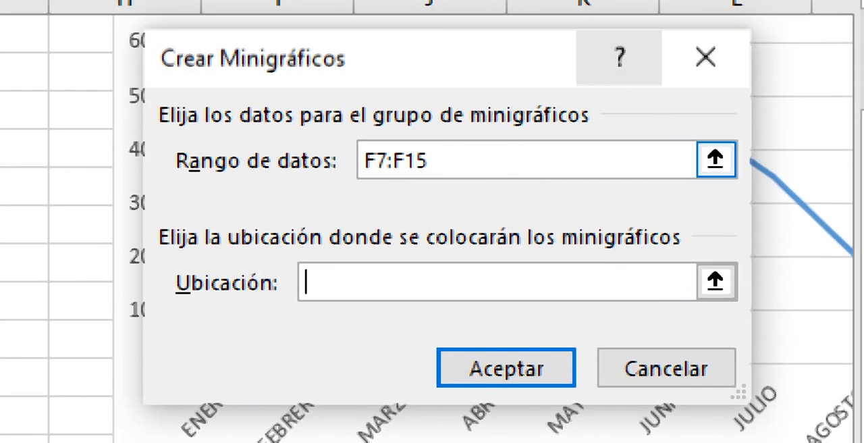
click(715, 159)
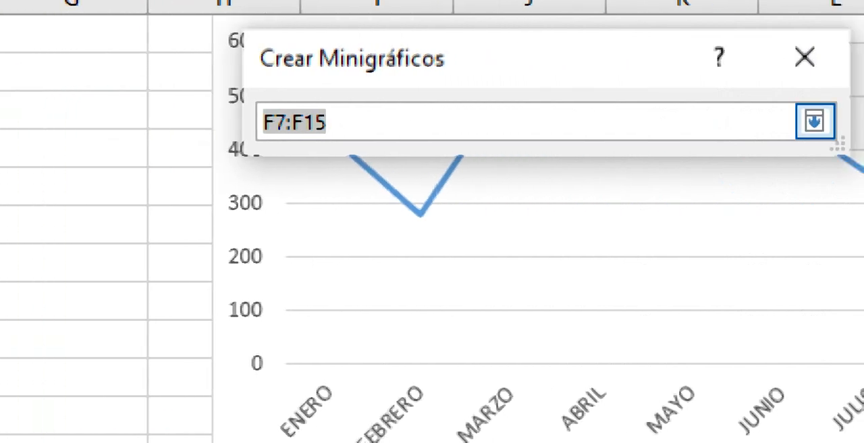
click(814, 118)
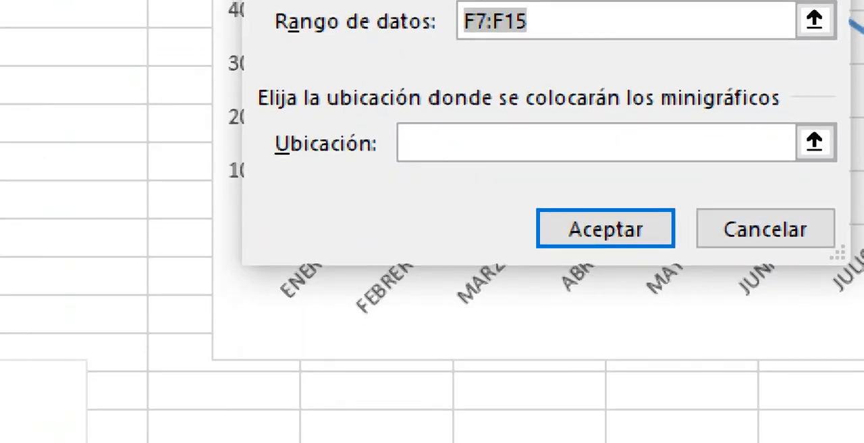
Step: Try to place the consumo sede 2 sparkline across the cells H22:J22
click(419, 225)
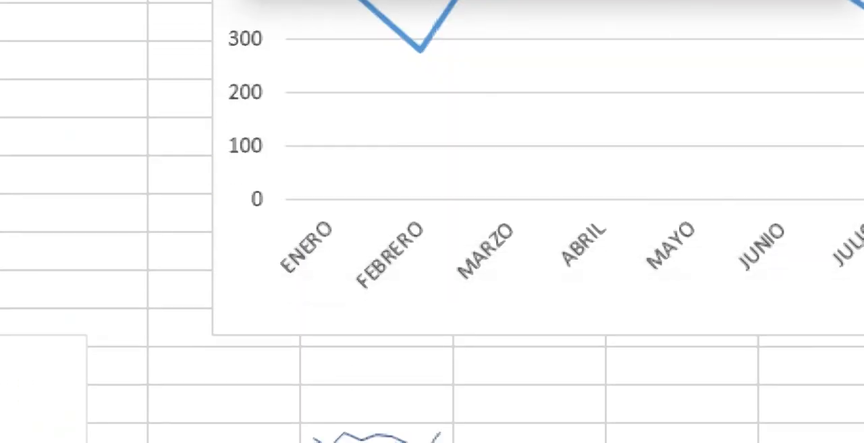
drag(203, 378, 594, 390)
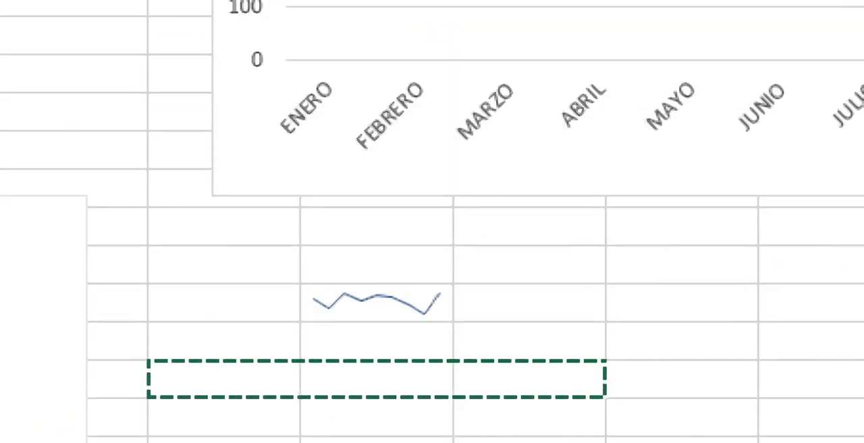
click(814, 42)
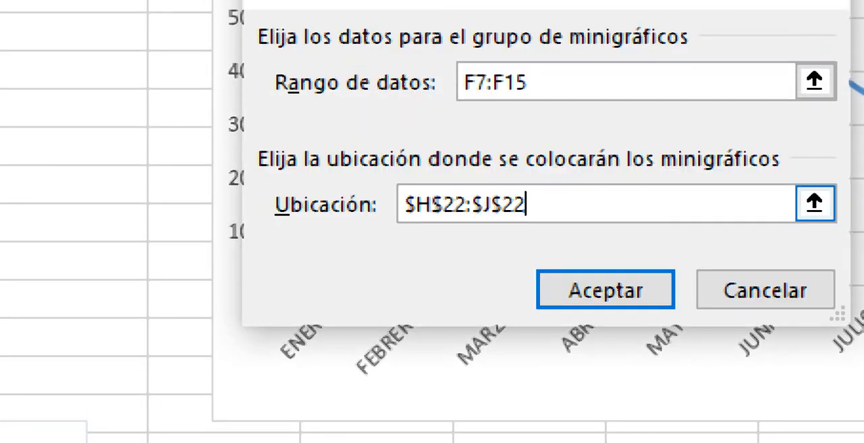
click(605, 288)
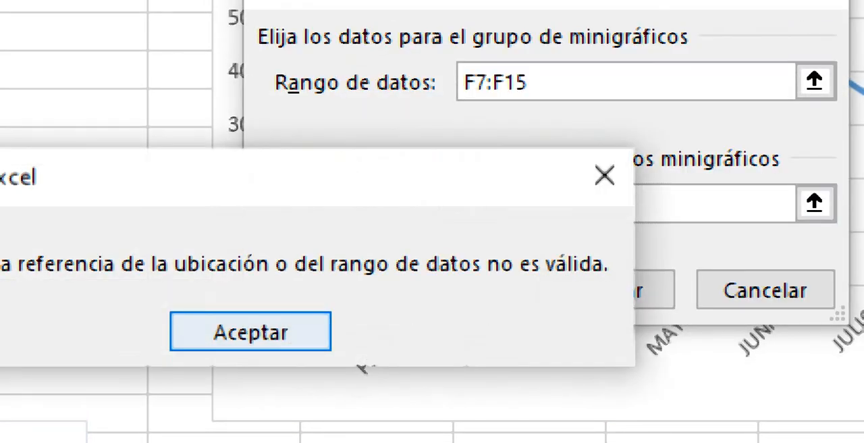
click(250, 331)
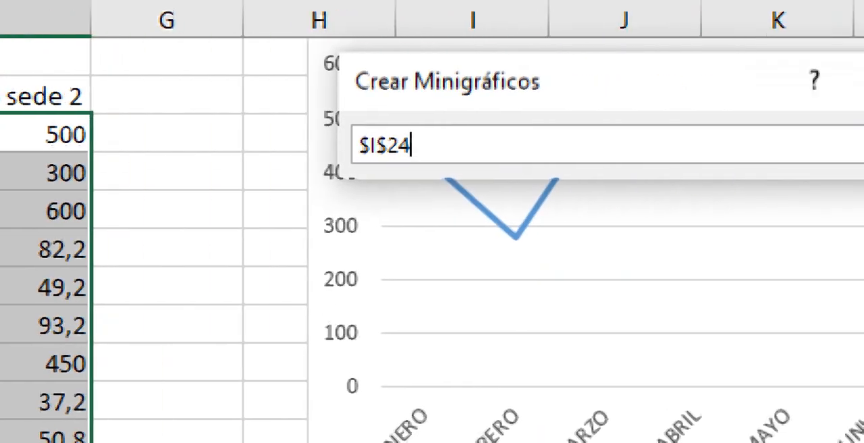
Step: Set I24 as the location for the consumo sede 2 line sparkline and create it
click(793, 145)
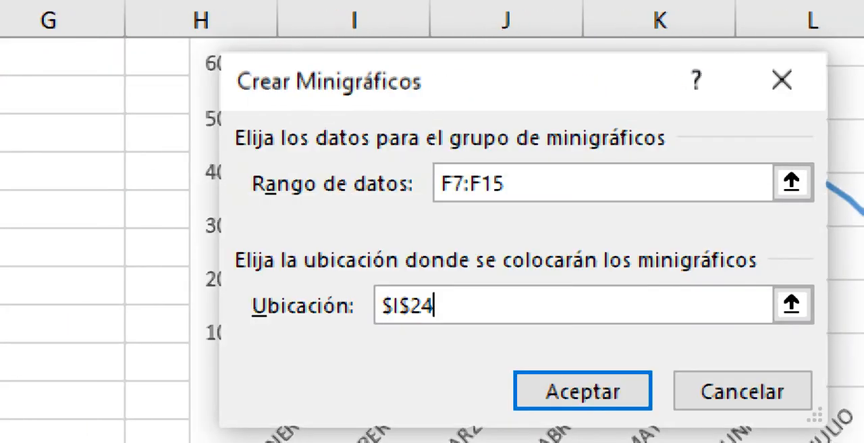
click(582, 347)
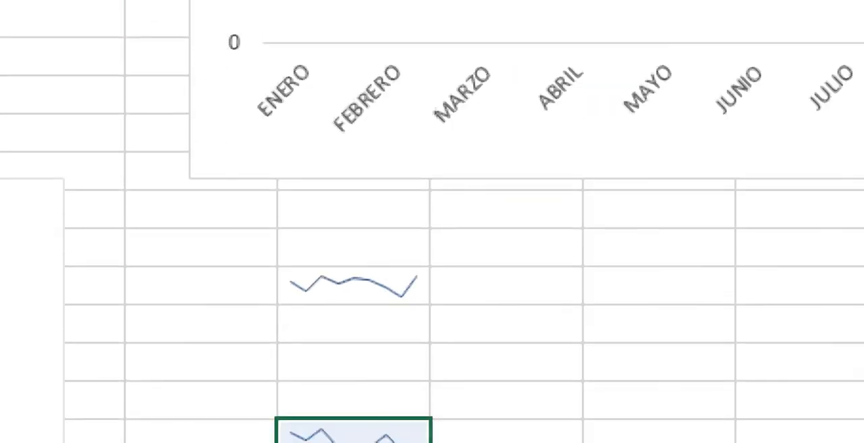
click(354, 397)
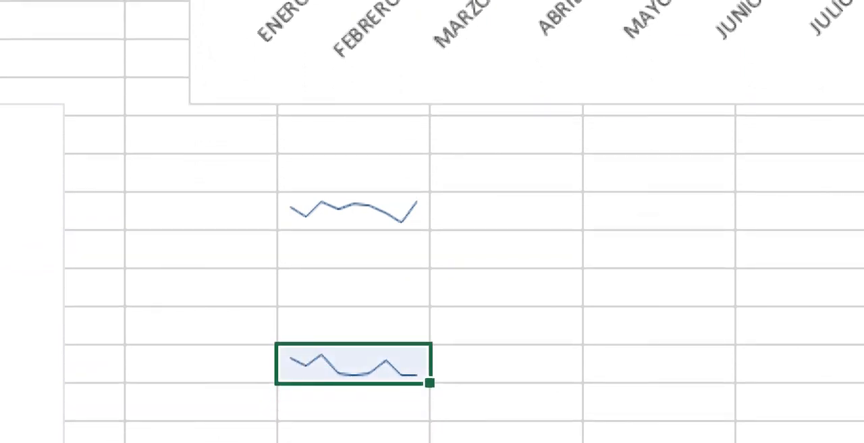
click(354, 287)
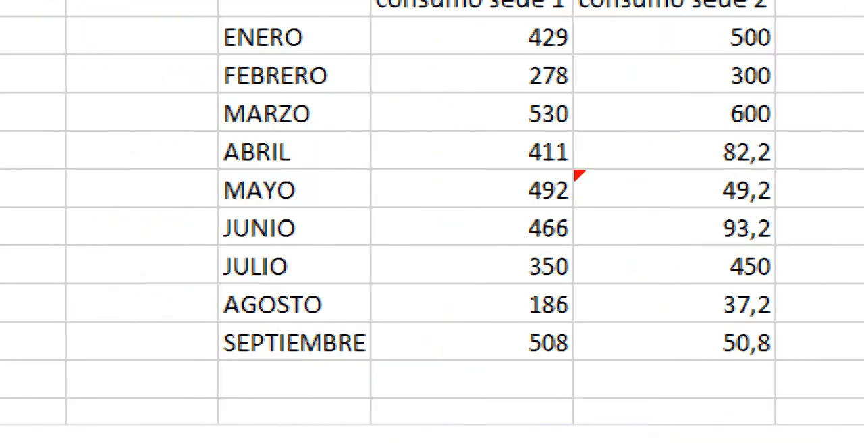
Step: Create a column sparkline from F7:F15 in cell I22 and change its type to Pérdidas y ganancias
drag(675, 37, 675, 343)
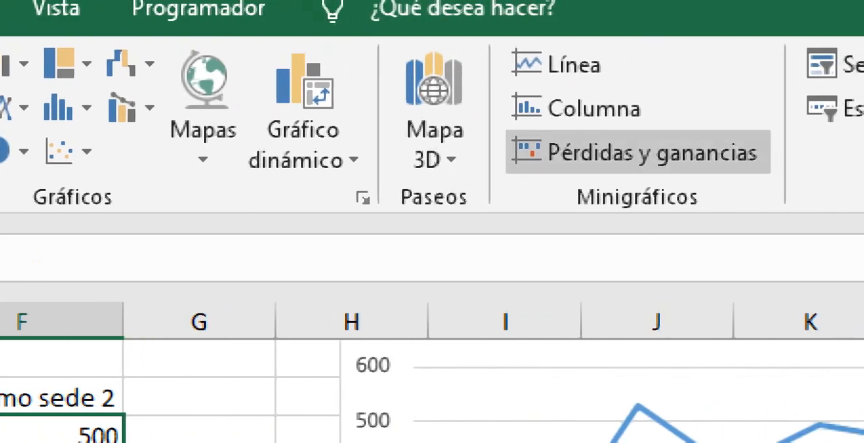
click(587, 108)
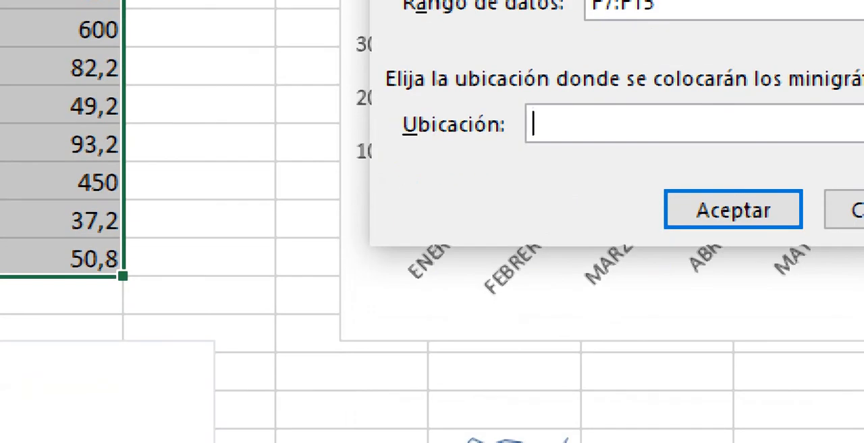
click(731, 124)
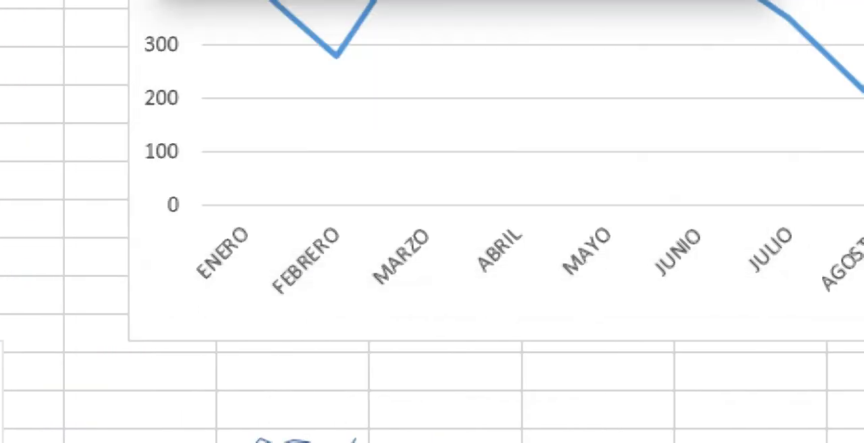
click(292, 333)
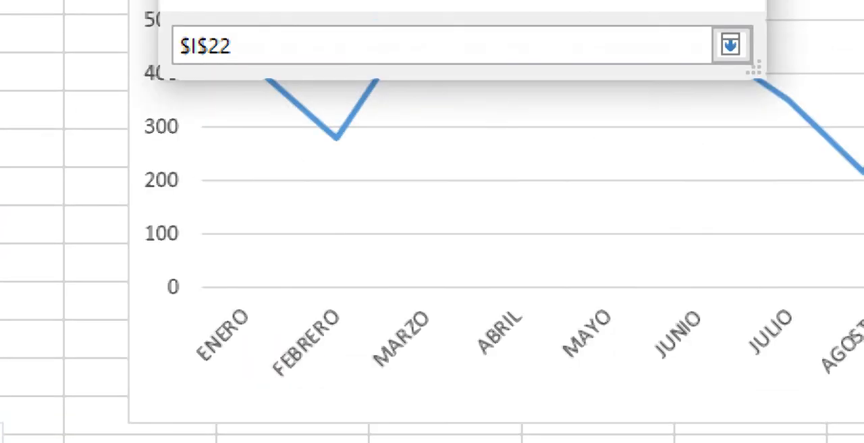
click(729, 45)
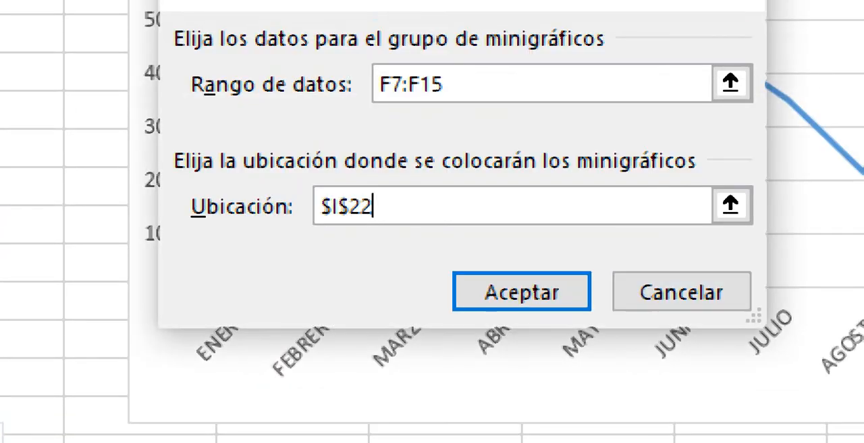
key(Return)
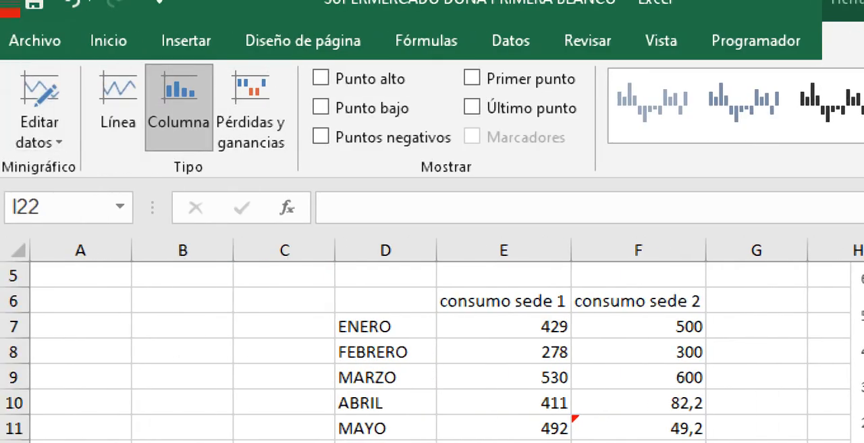
click(250, 108)
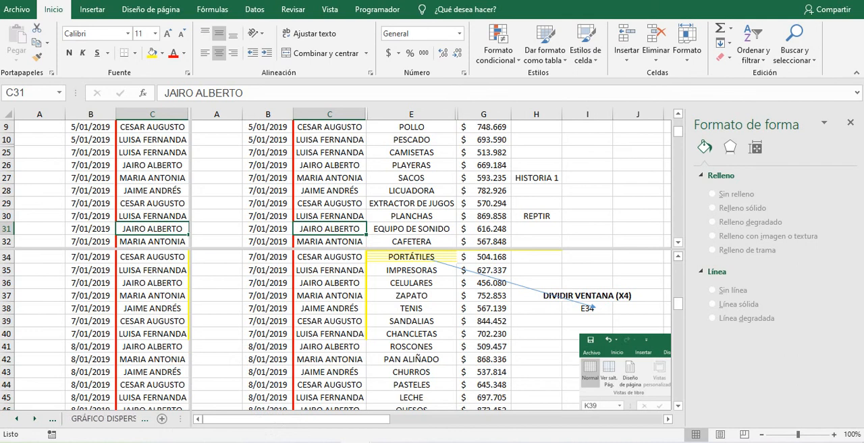
Step: On the VISUALIZACIÓN HOJAS CÁLCULO sheet, move the vertical window split to column L, and look through the neighbouring sheets
drag(472, 324, 591, 324)
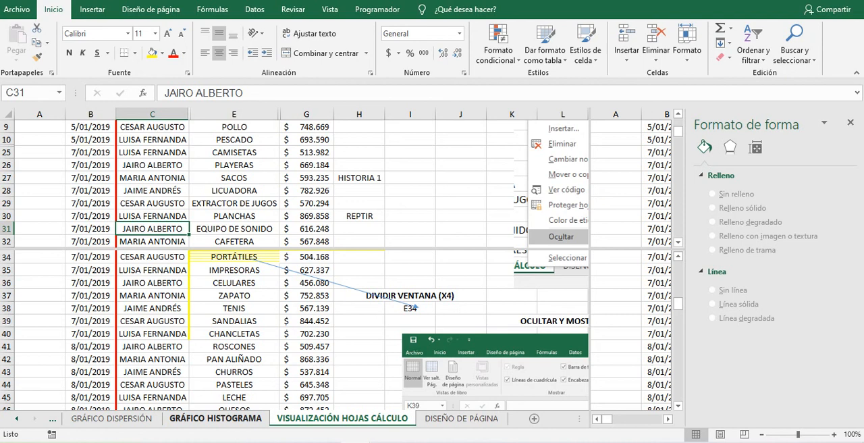
click(461, 418)
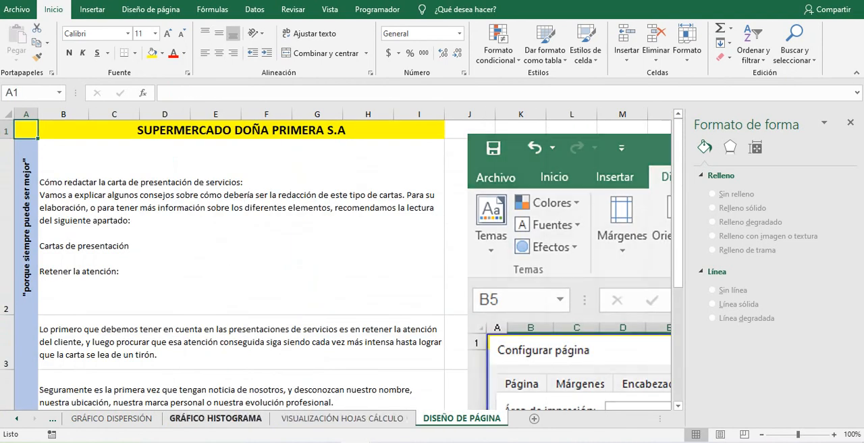
click(215, 417)
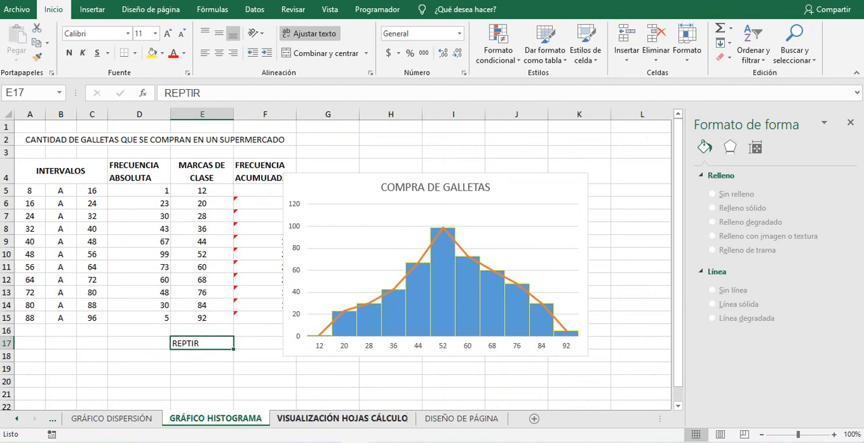
click(342, 418)
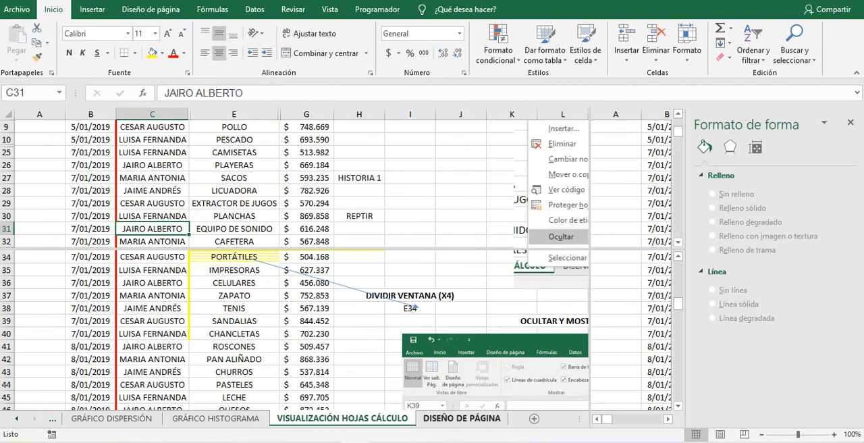
Step: Go to the DISEÑO DE PÁGINA sheet and close the Formato de forma pane
click(461, 418)
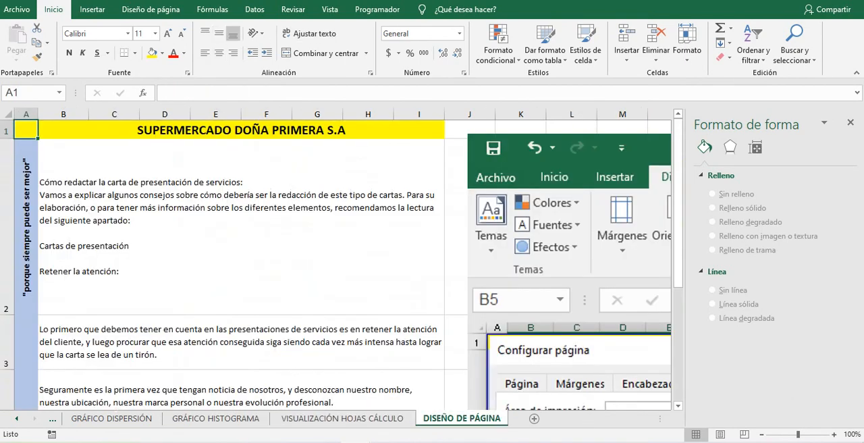
click(850, 123)
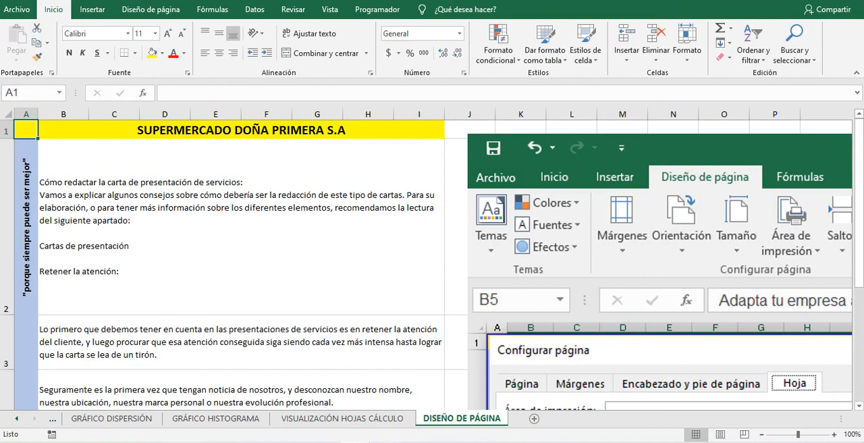
Step: Post the attendance, meeting, videos and task links from the Notepad note in the Google Meet call chat and review the posted message
click(387, 442)
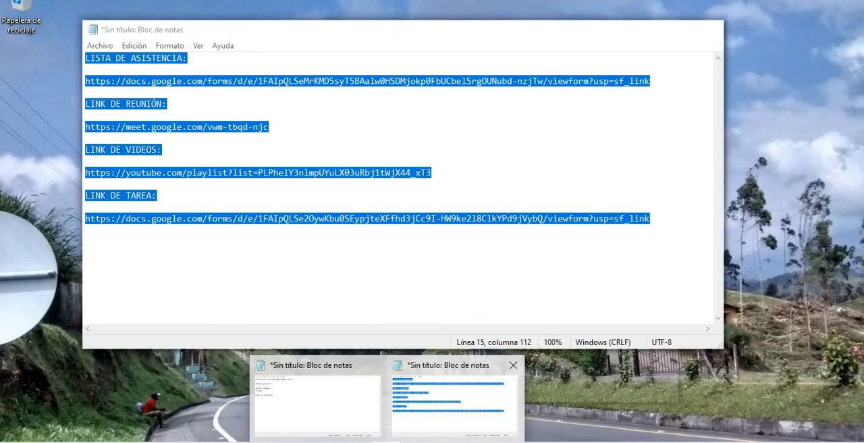
click(454, 398)
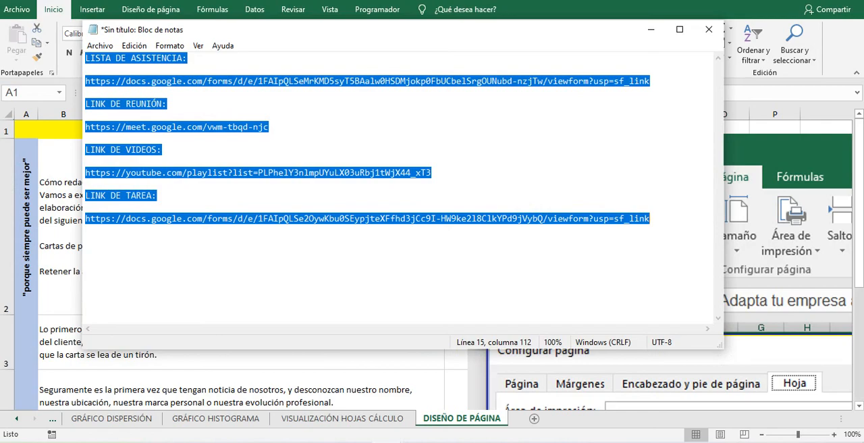
click(326, 442)
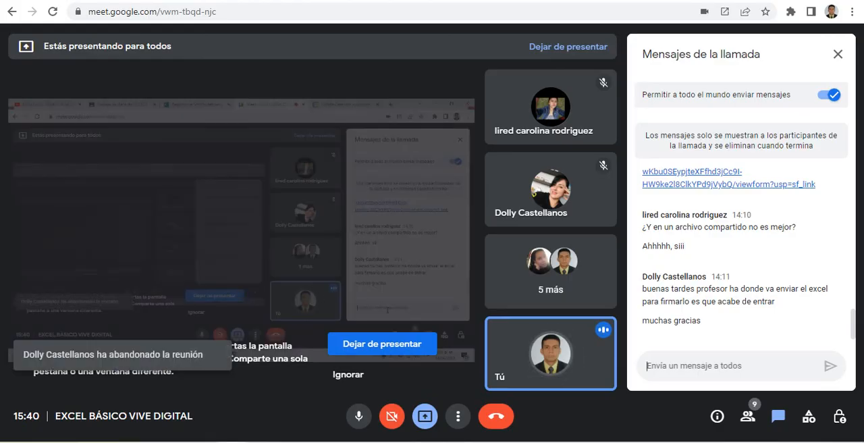
text(https://docs.google.com/forms/d/e/1FAIpQLSe2OywKbu0SEypjteXFfhd3jCc9I-HW9ke2l8ClkYPd9jVybQ/viewform?usp=sf_link)
key(Return)
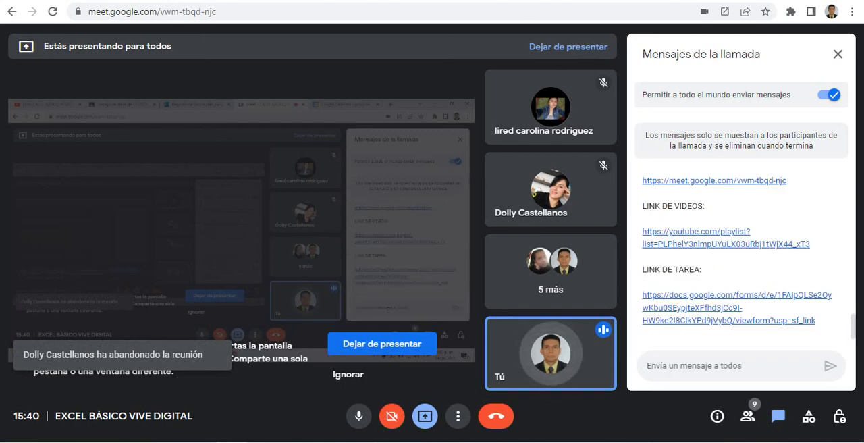
scroll(853, 326, up, 5)
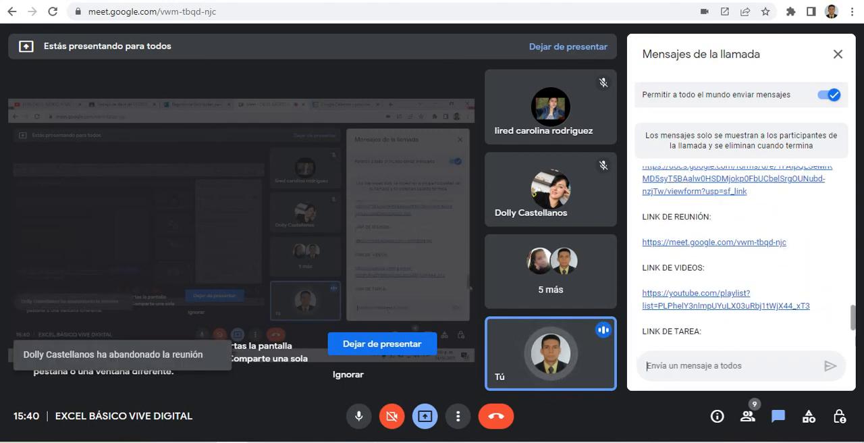
scroll(741, 253, up, 1)
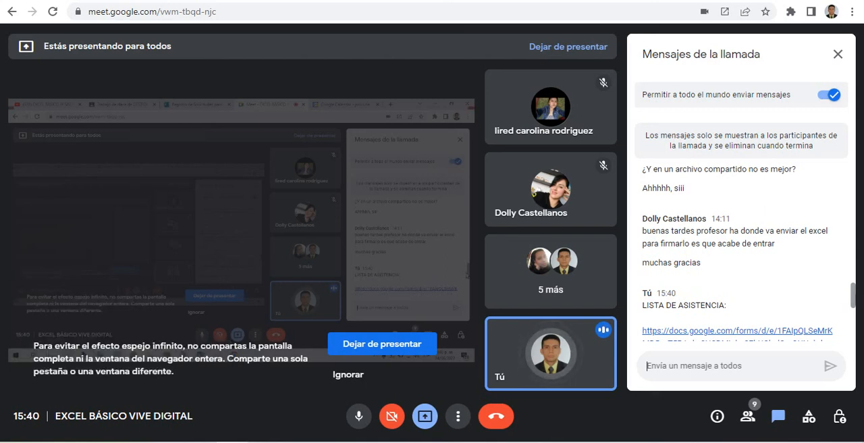
scroll(741, 253, up, 2)
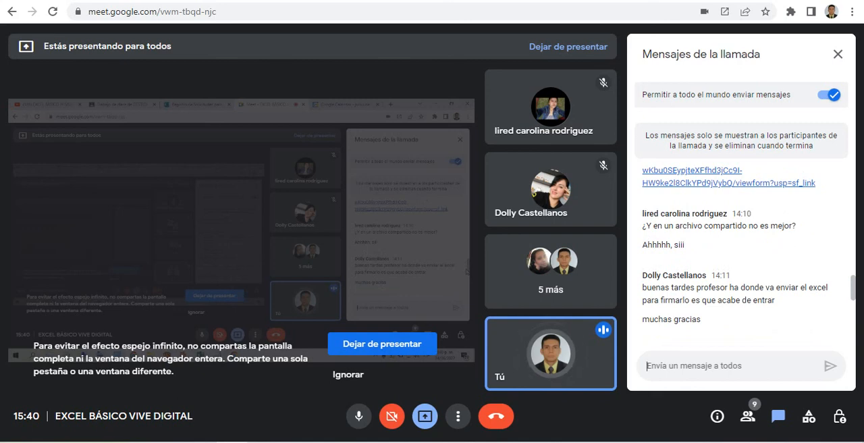